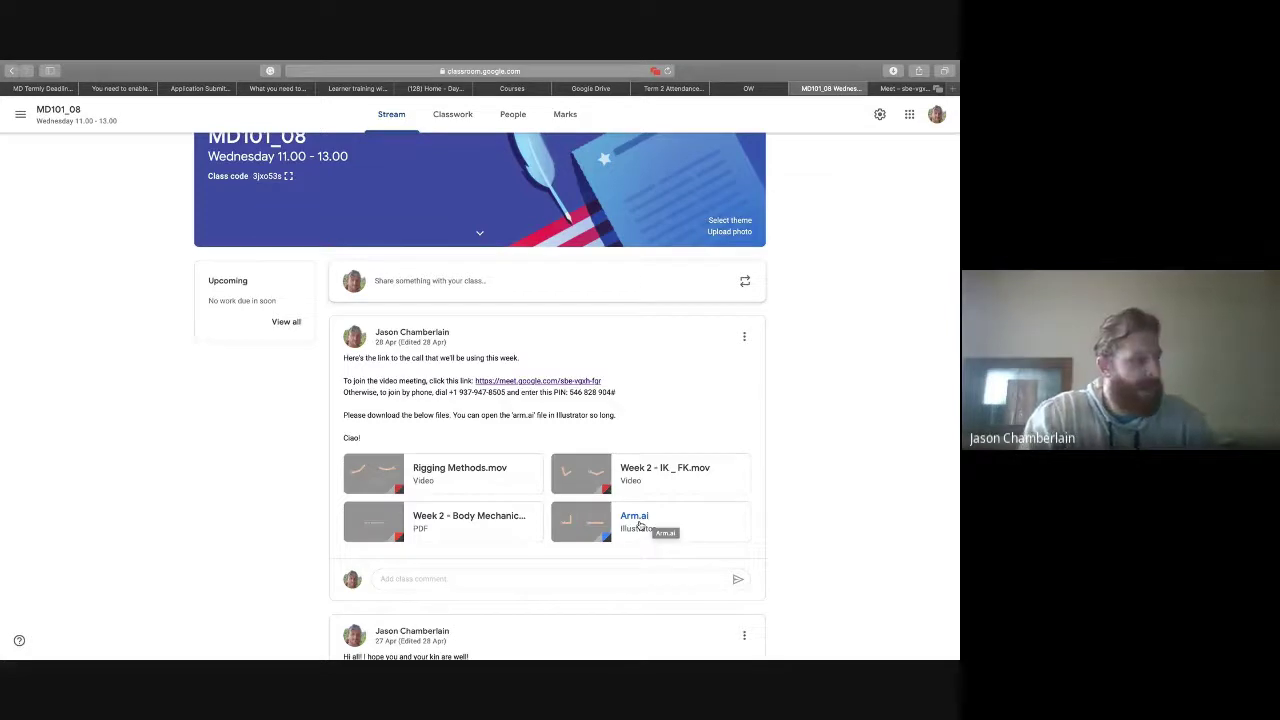
# Step: Switch to Illustrator and expand the Arm Top layer to examine its shapes alongside the separate thumb layers
pyautogui.press('super+Tab')
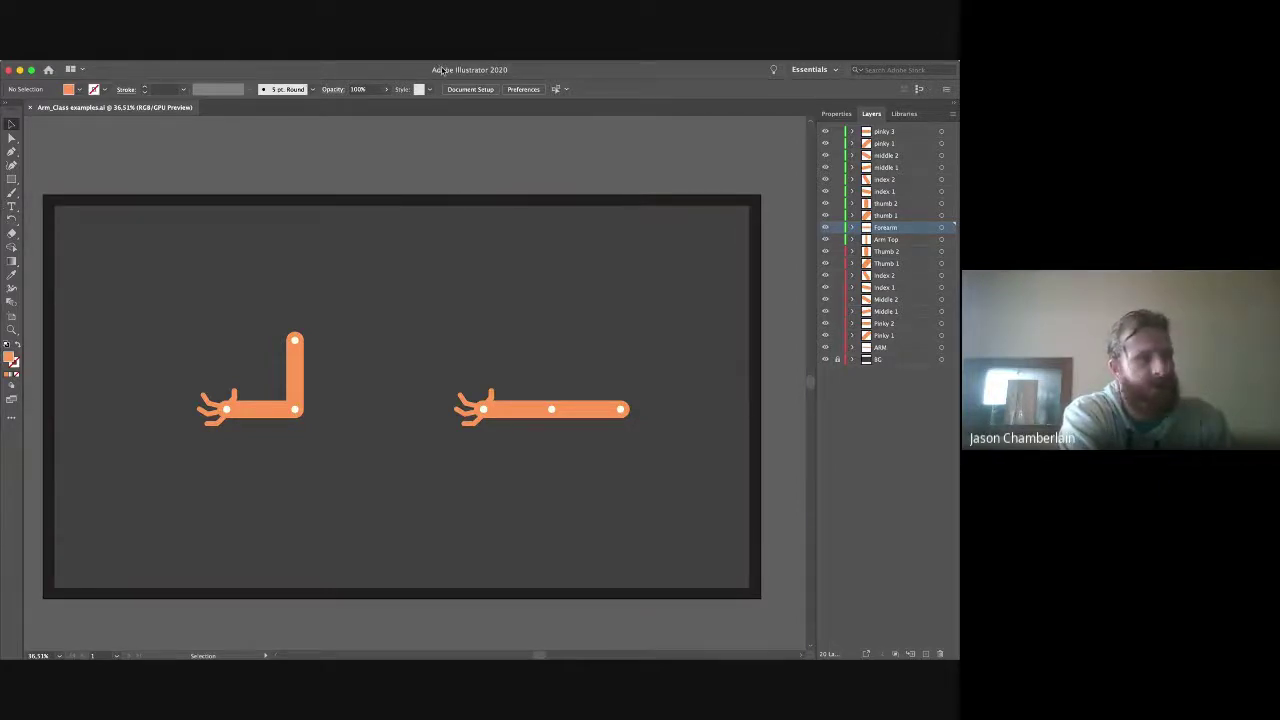
pyautogui.click(852, 240)
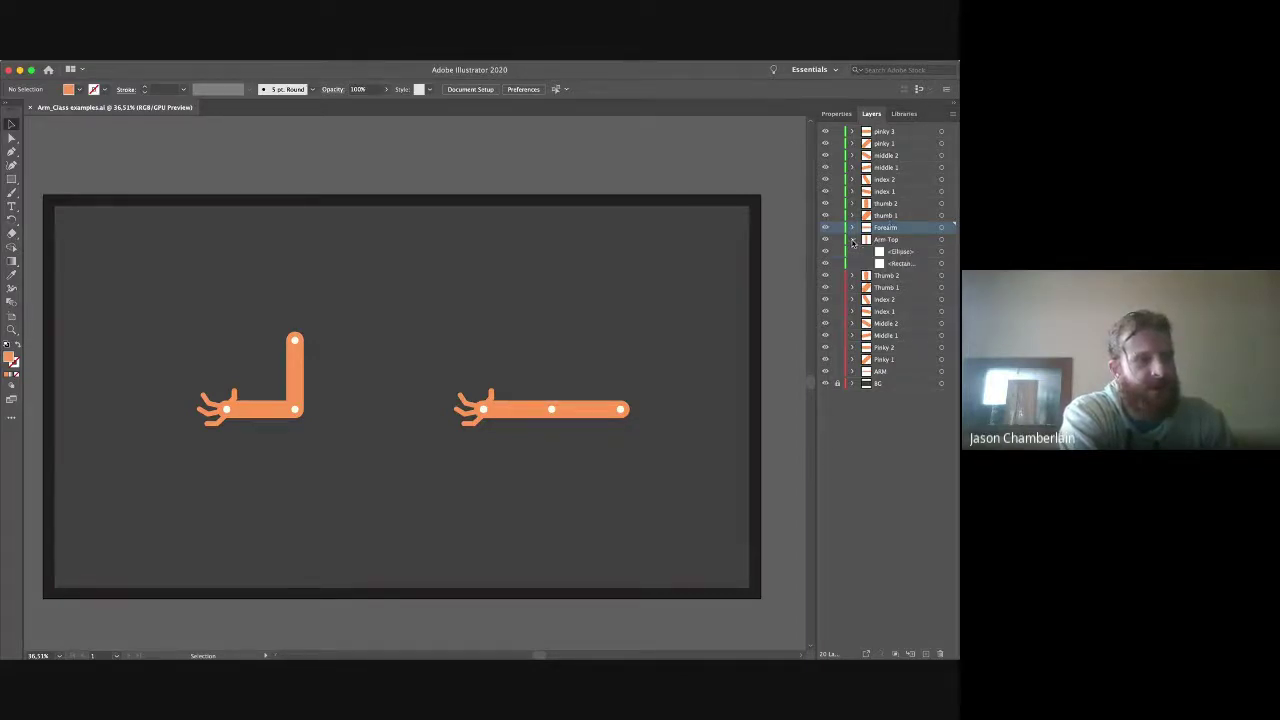
pyautogui.click(875, 241)
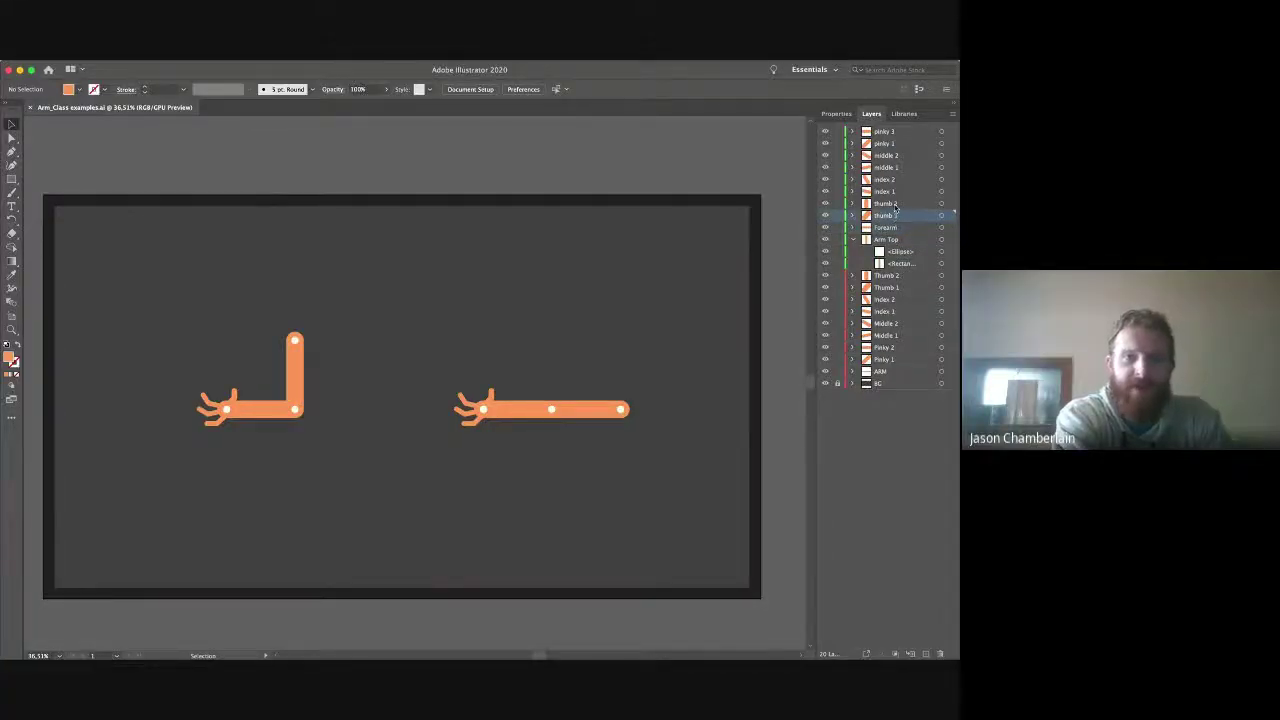
pyautogui.moveTo(895, 218); pyautogui.dragTo(895, 206)
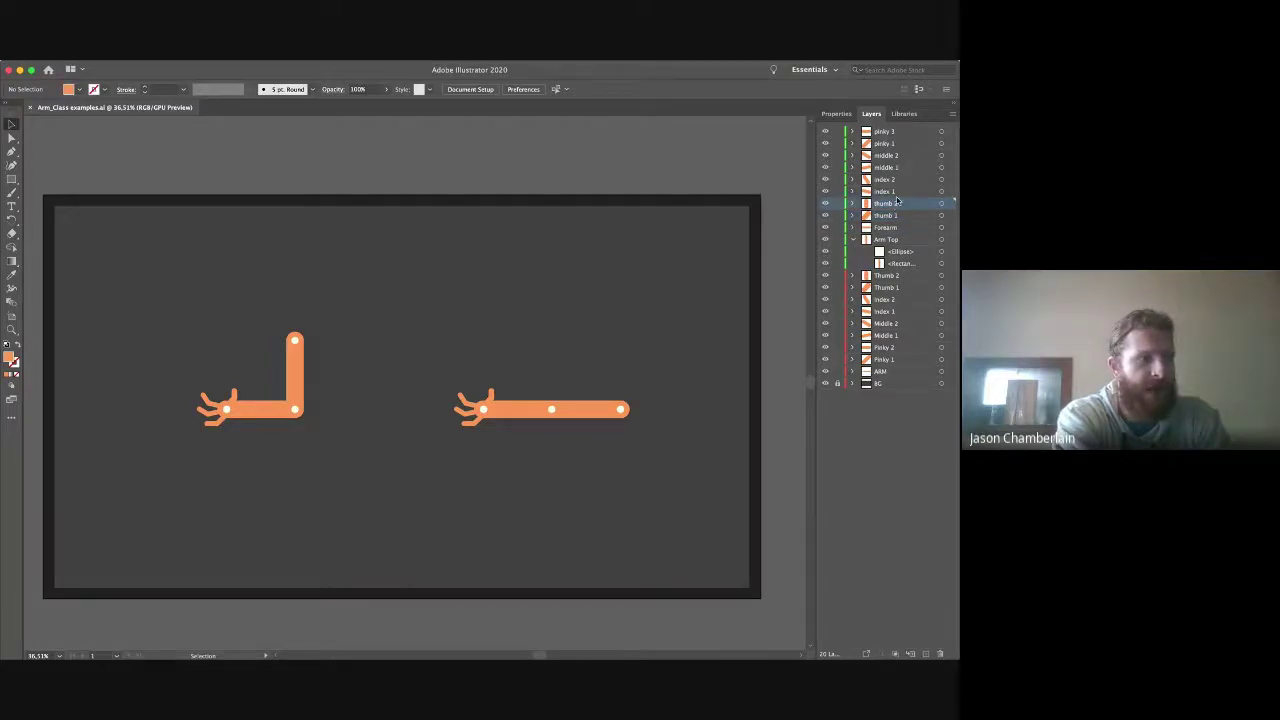
pyautogui.click(899, 241)
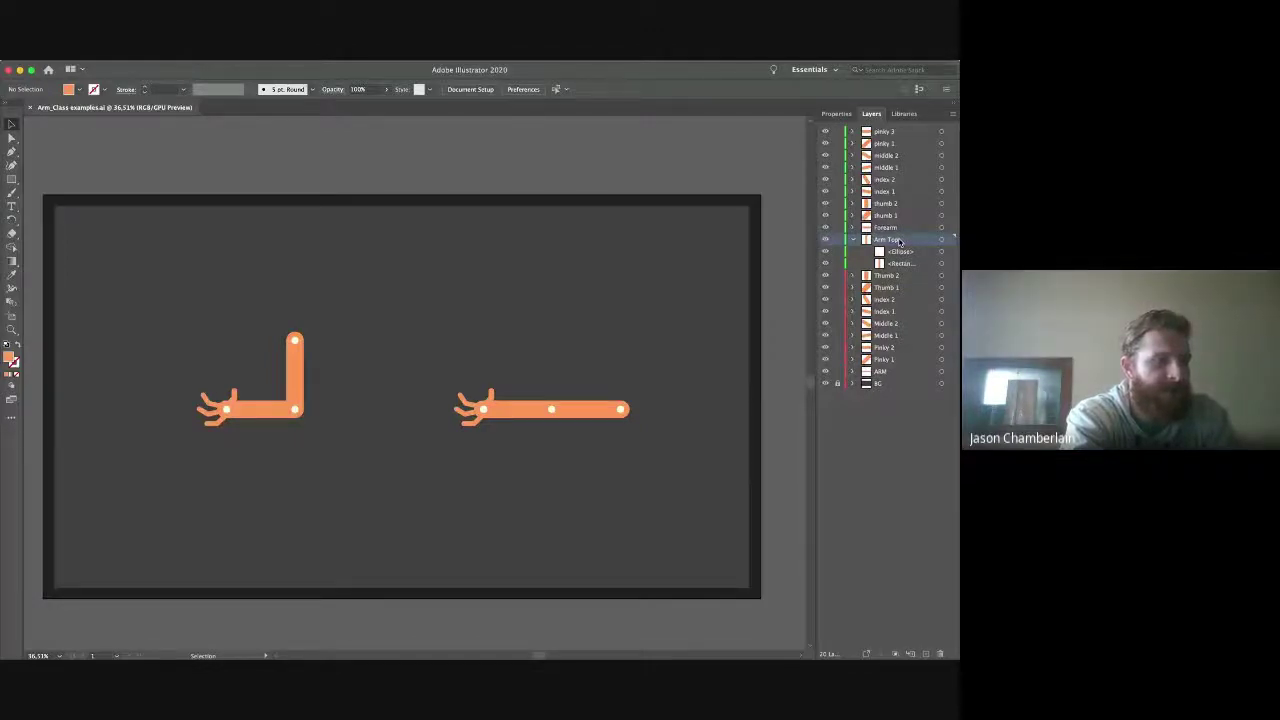
# Step: Collapse the Arm Top layer and choose Green as its layer colour in the layer options
pyautogui.click(852, 240)
pyautogui.doubleClick(867, 242)
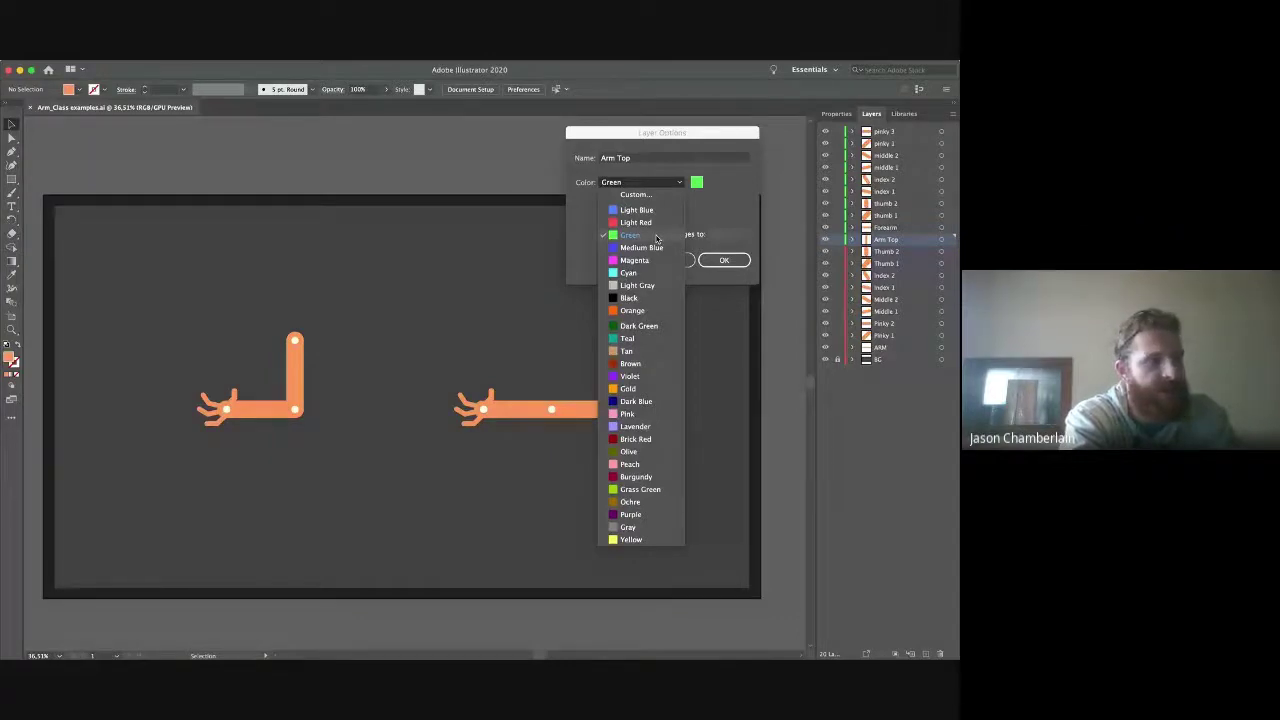
pyautogui.click(656, 238)
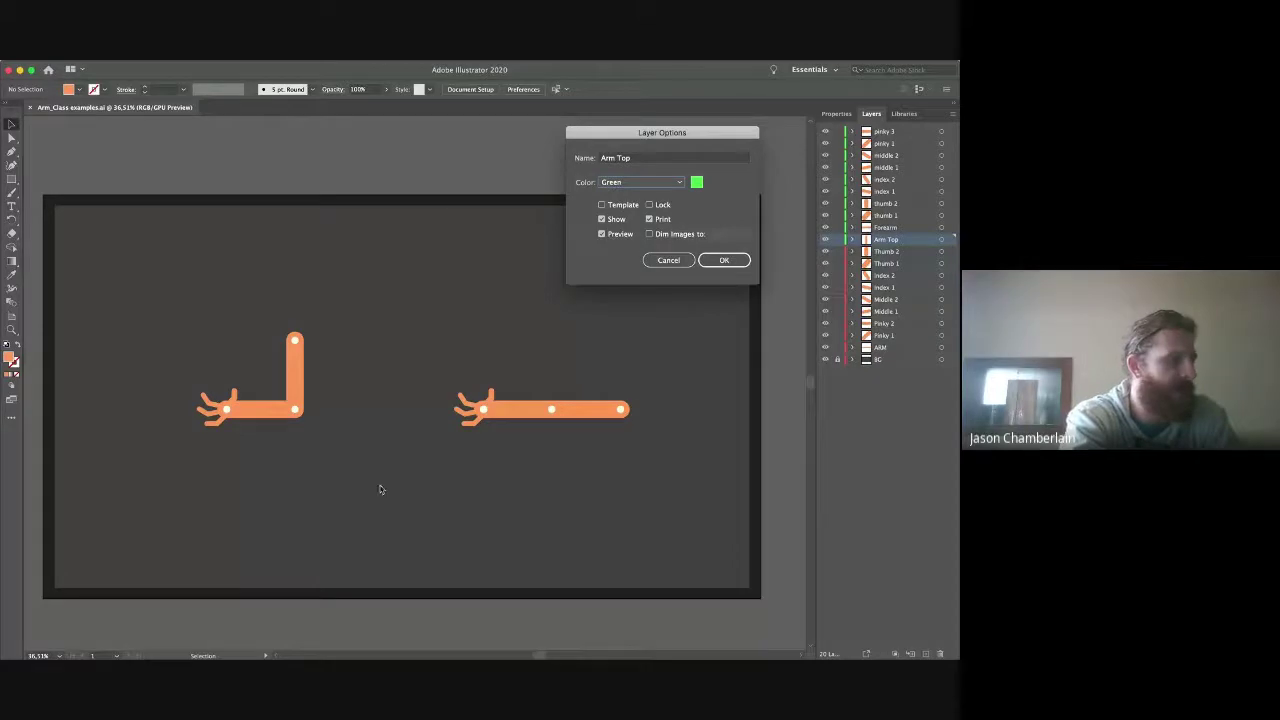
pyautogui.click(722, 261)
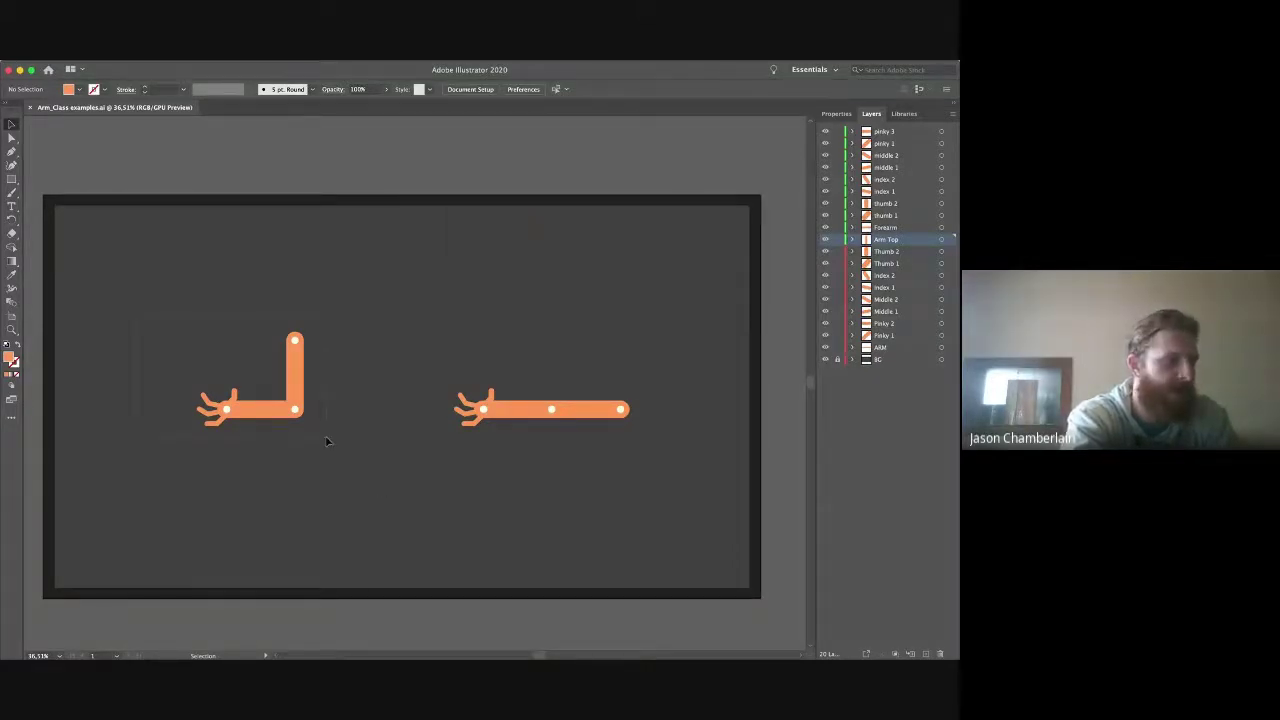
# Step: Select the bent arm, the straight arm's finger pieces and the ARM artwork to examine which layer each part belongs to
pyautogui.moveTo(326, 441); pyautogui.dragTo(330, 438)
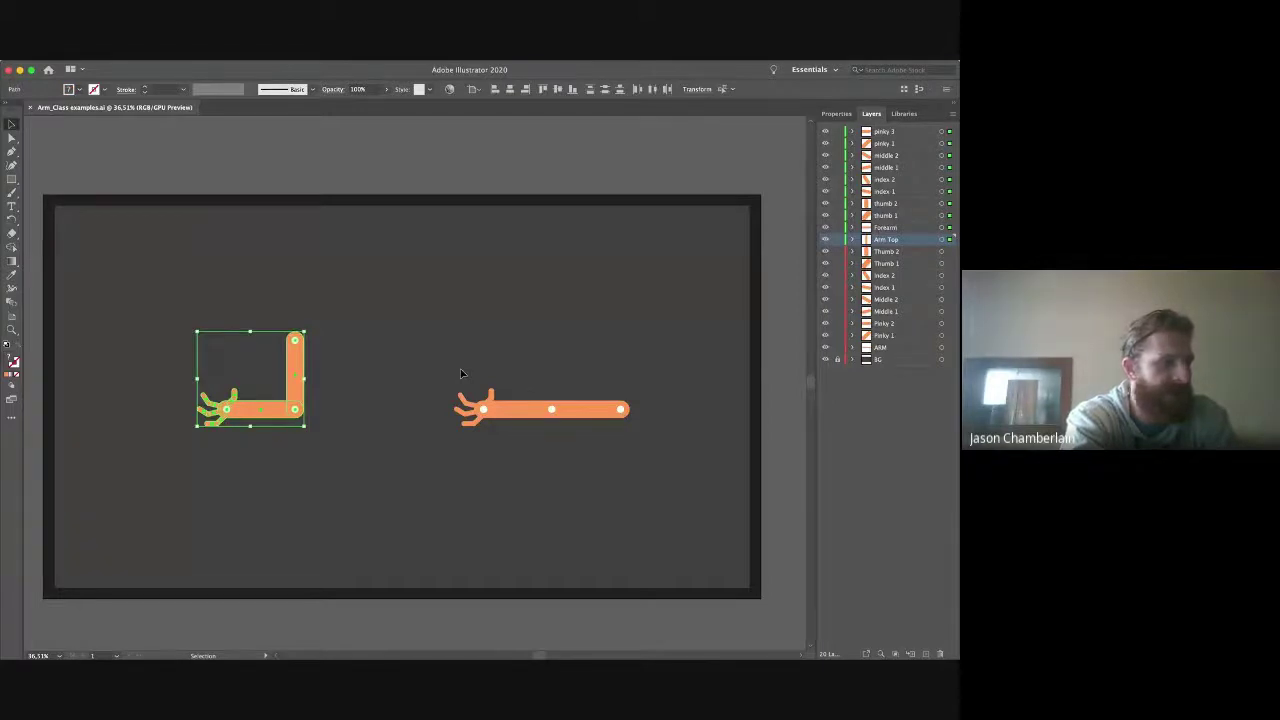
pyautogui.moveTo(461, 373); pyautogui.dragTo(688, 383)
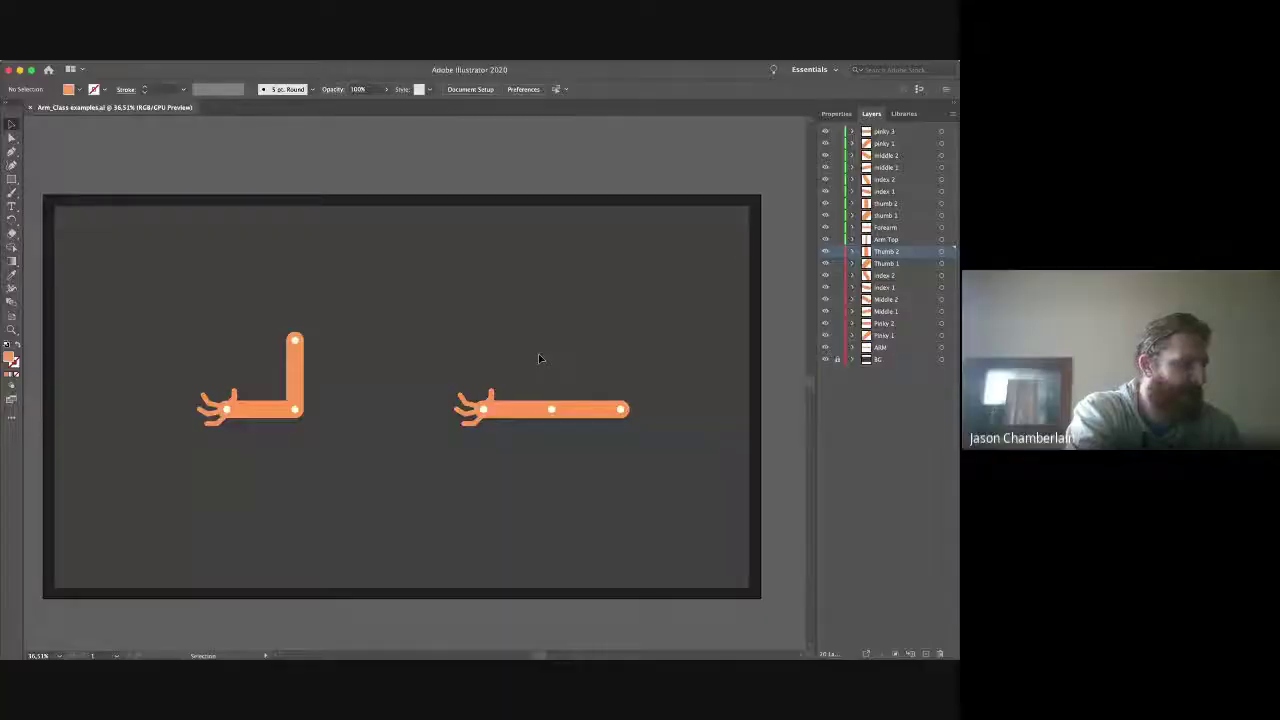
pyautogui.click(490, 392)
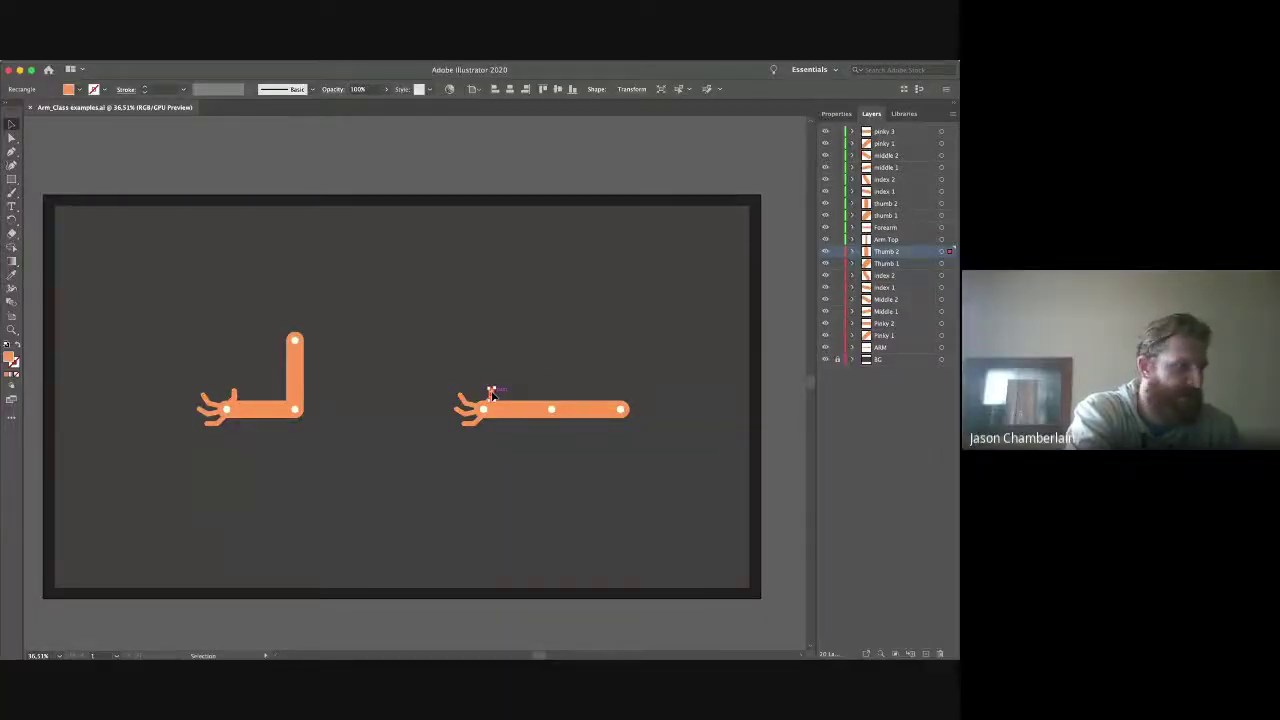
pyautogui.click(470, 400)
pyautogui.click(462, 410)
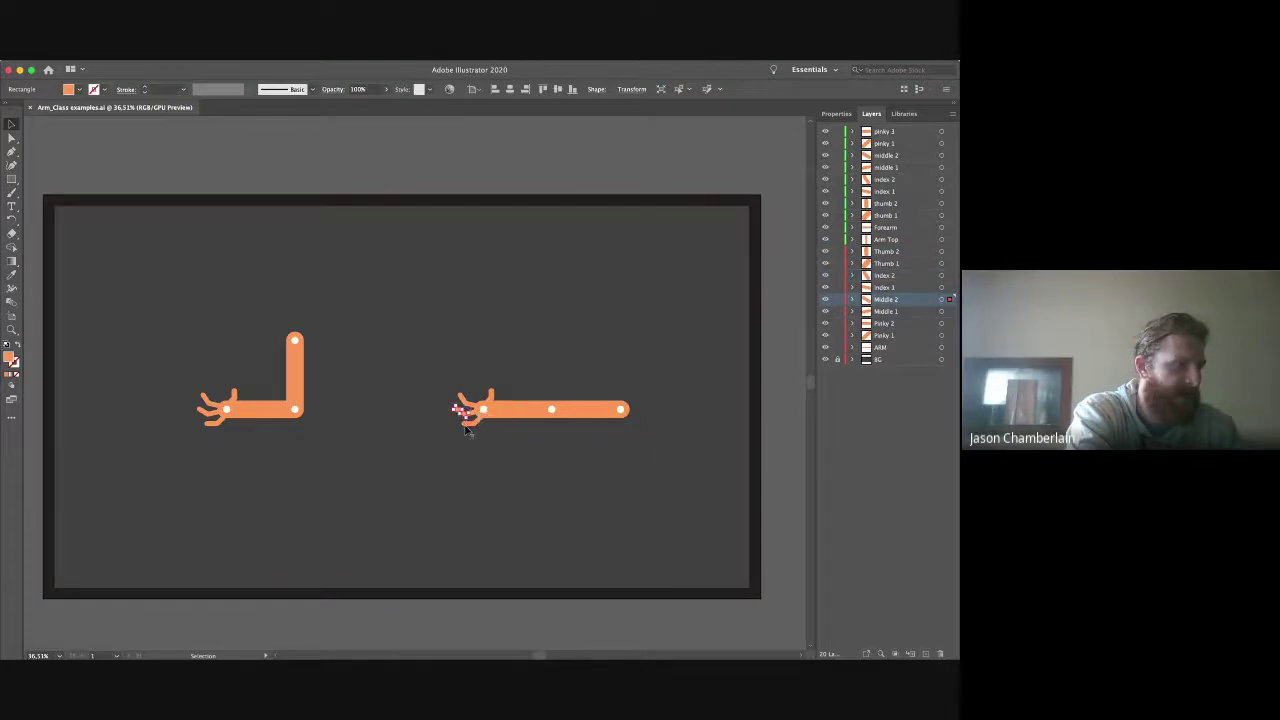
pyautogui.click(886, 312)
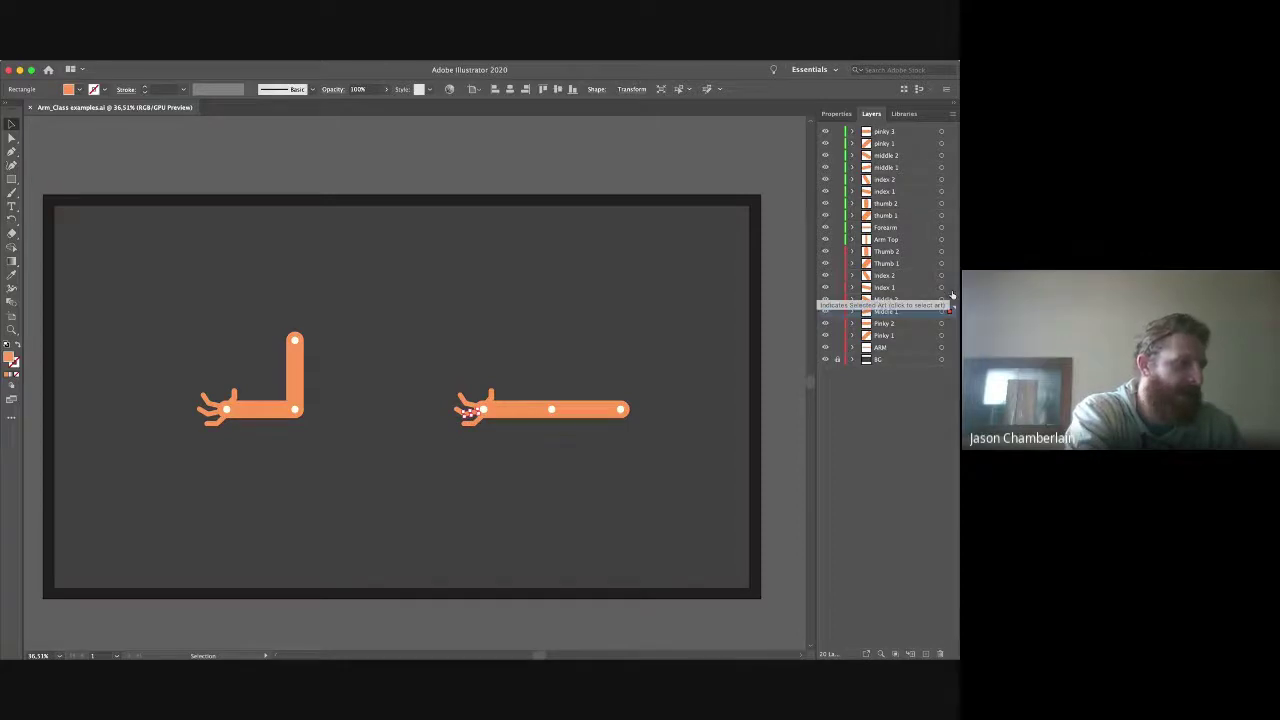
pyautogui.click(950, 348)
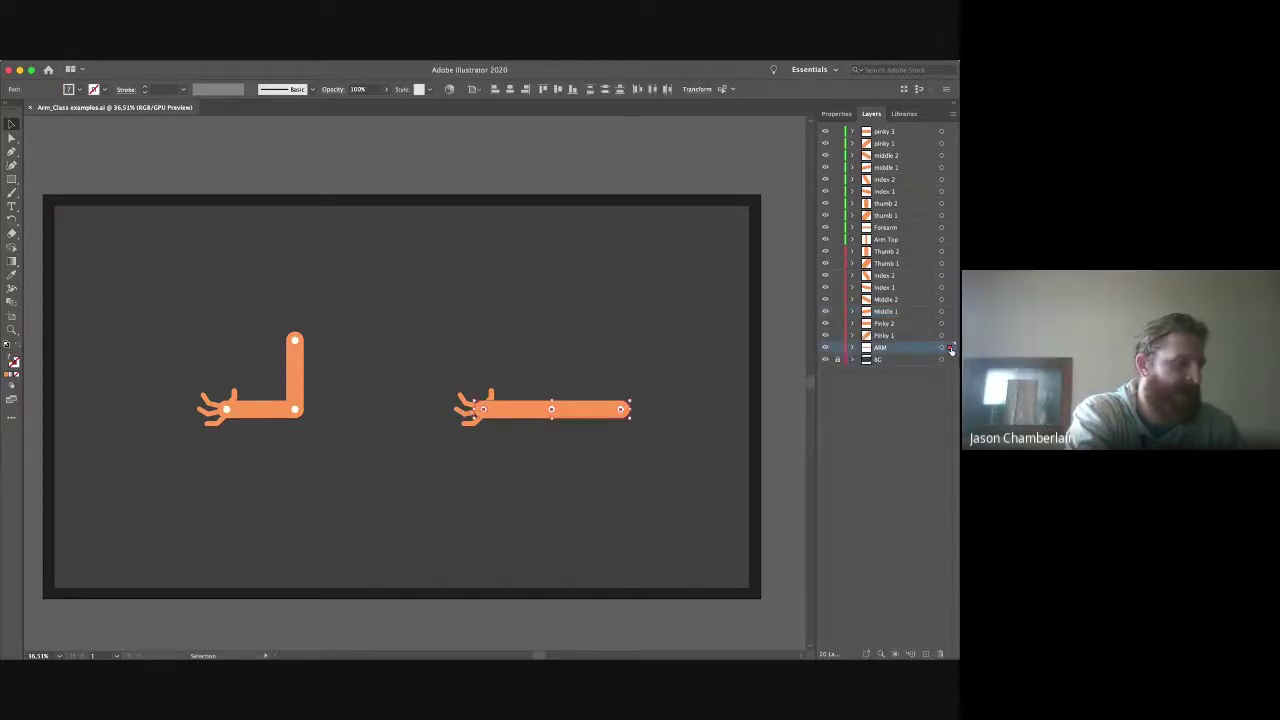
pyautogui.click(495, 437)
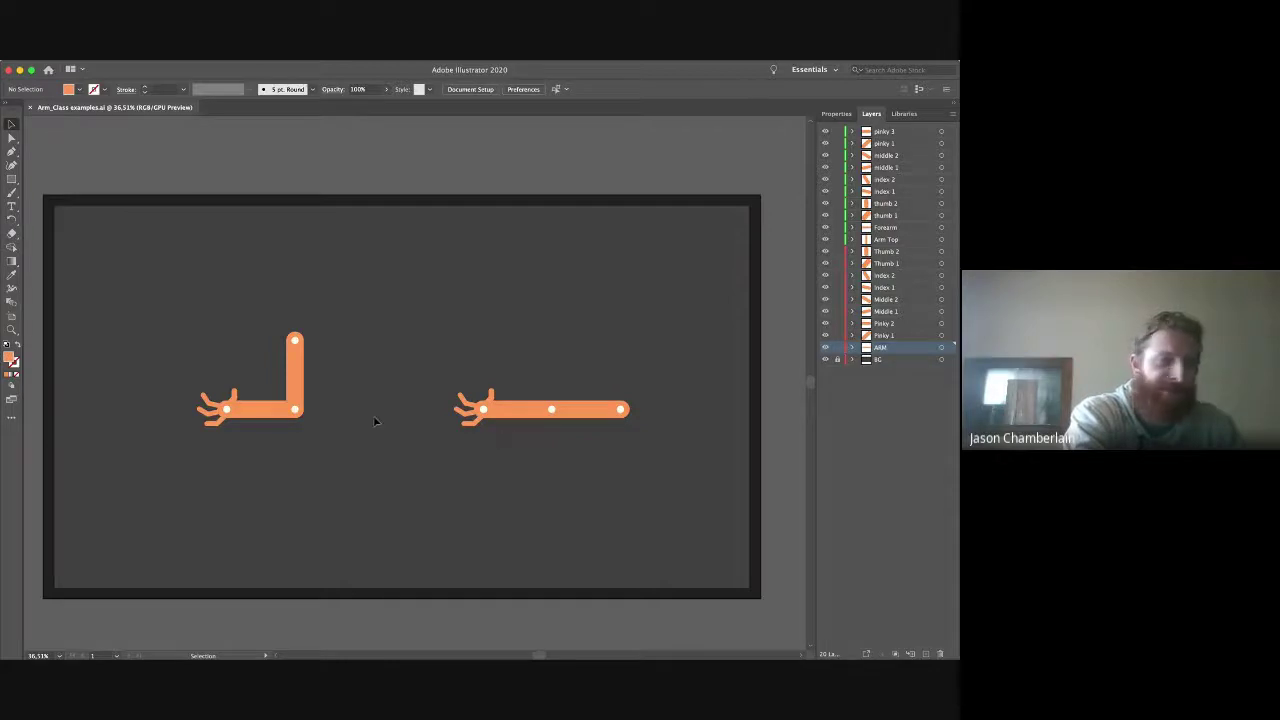
pyautogui.hotkey('ctrl', 'z')
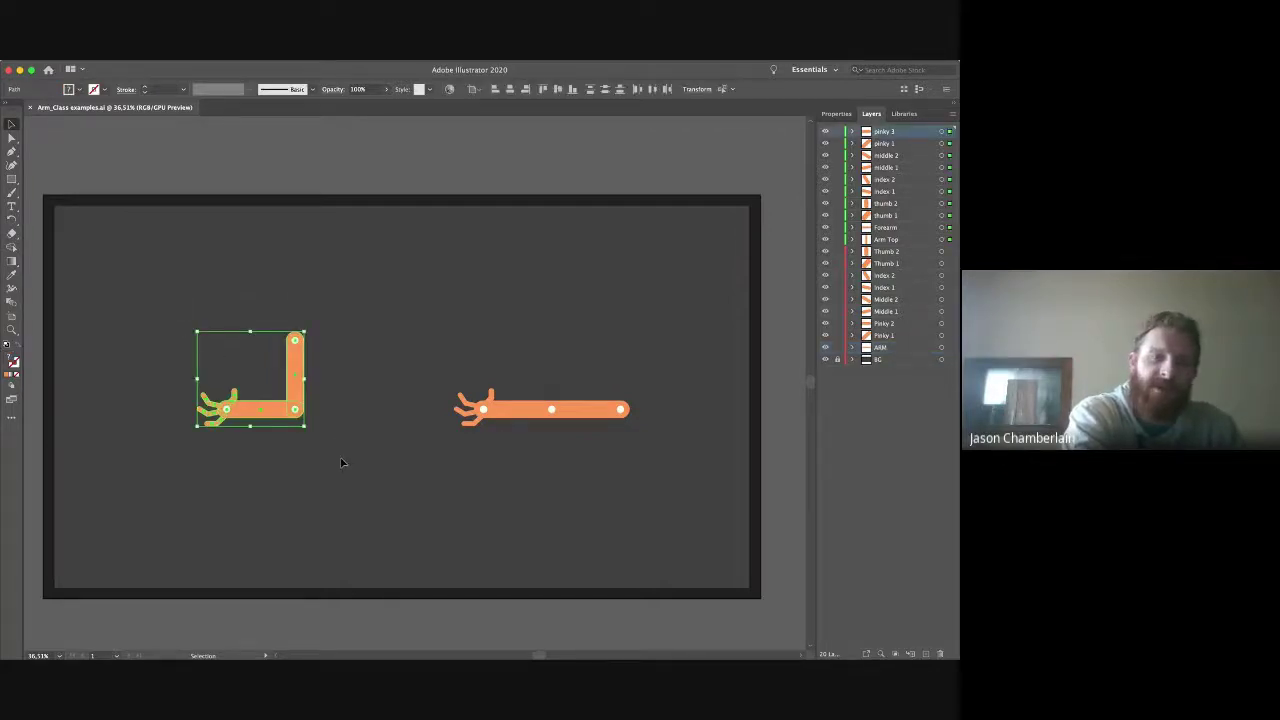
pyautogui.hotkey('ctrl', 'z')
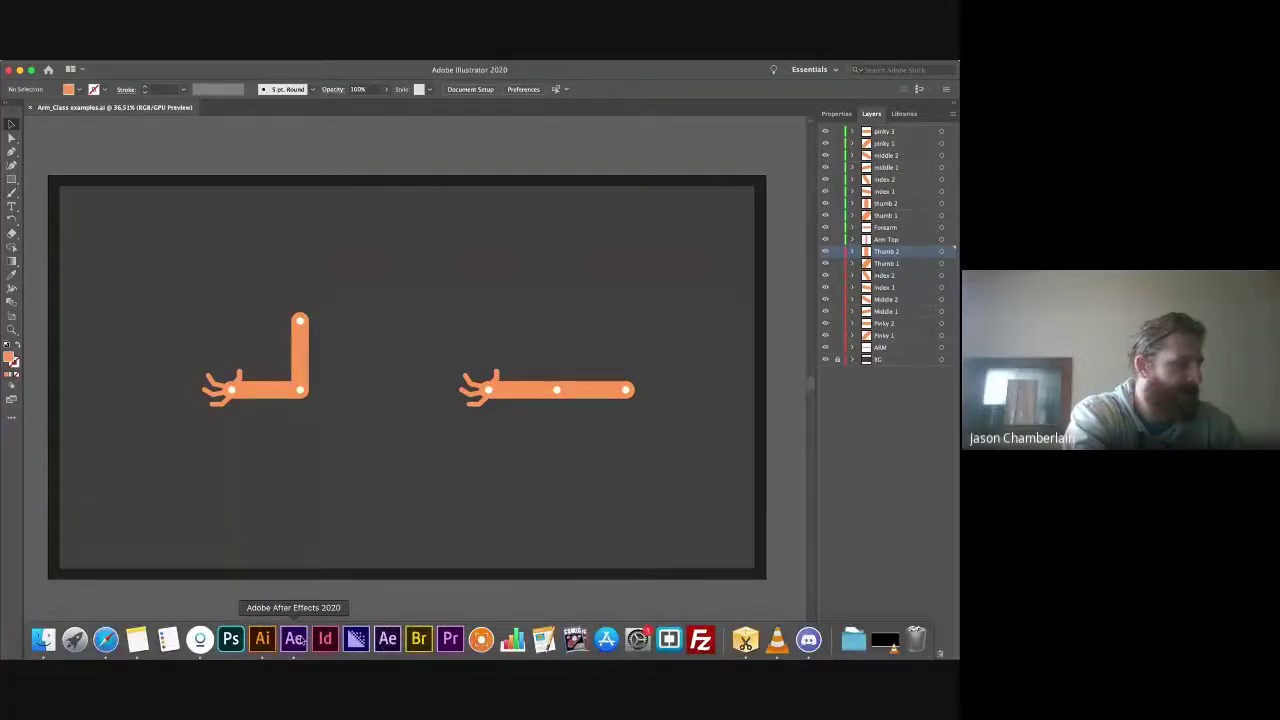
# Step: Switch to After Effects, create a 10-second 1920 × 1080 composition at 25 fps and enlarge the viewer area
pyautogui.click(294, 640)
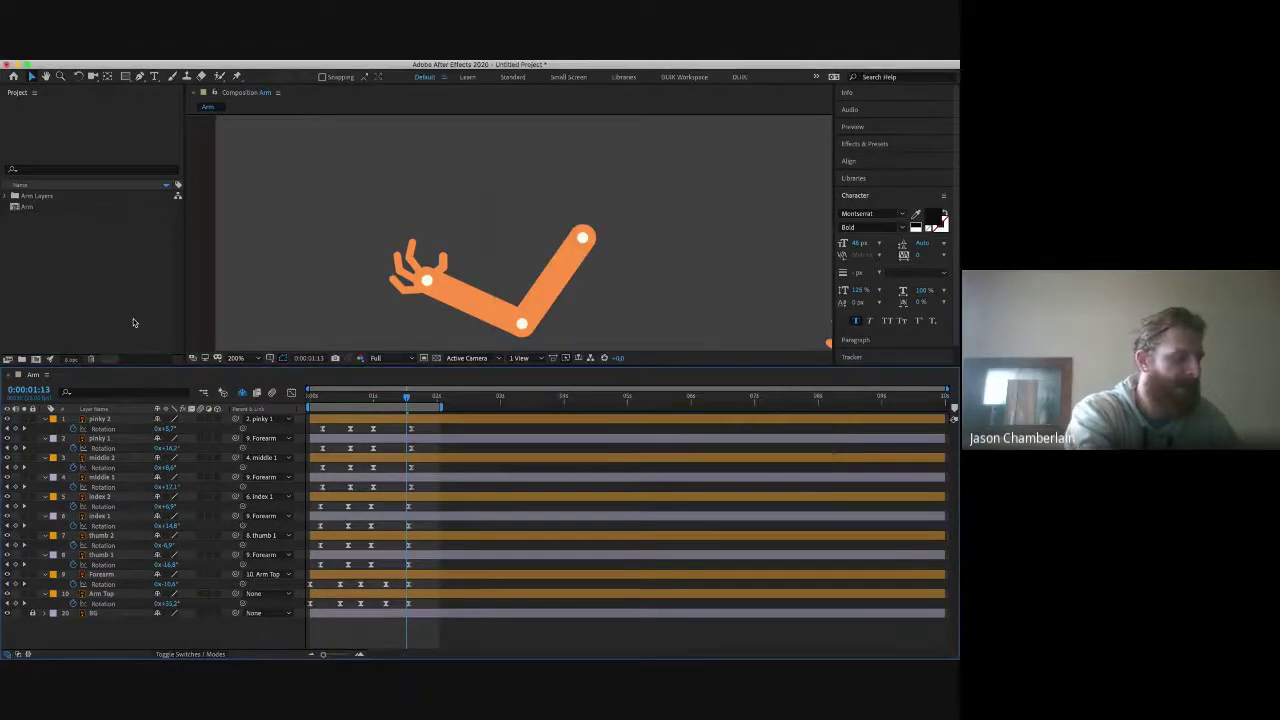
pyautogui.hotkey('ctrl', 'n')
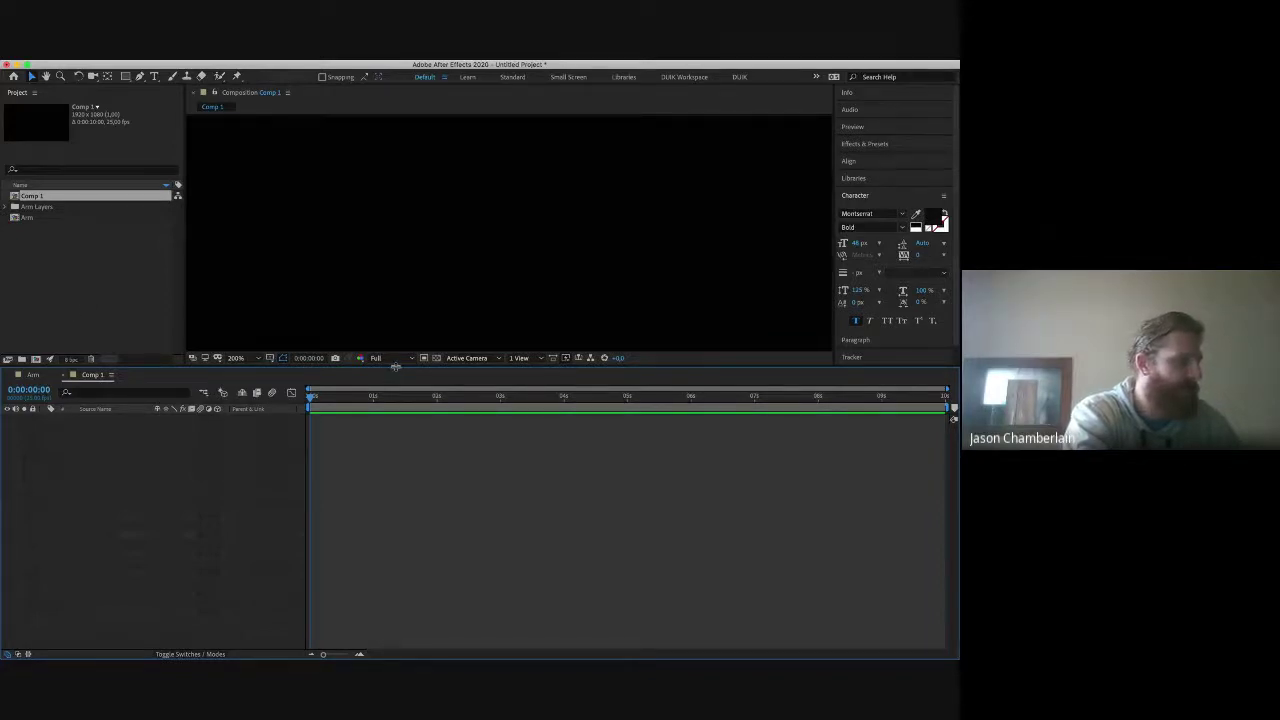
pyautogui.moveTo(396, 367); pyautogui.dragTo(420, 498)
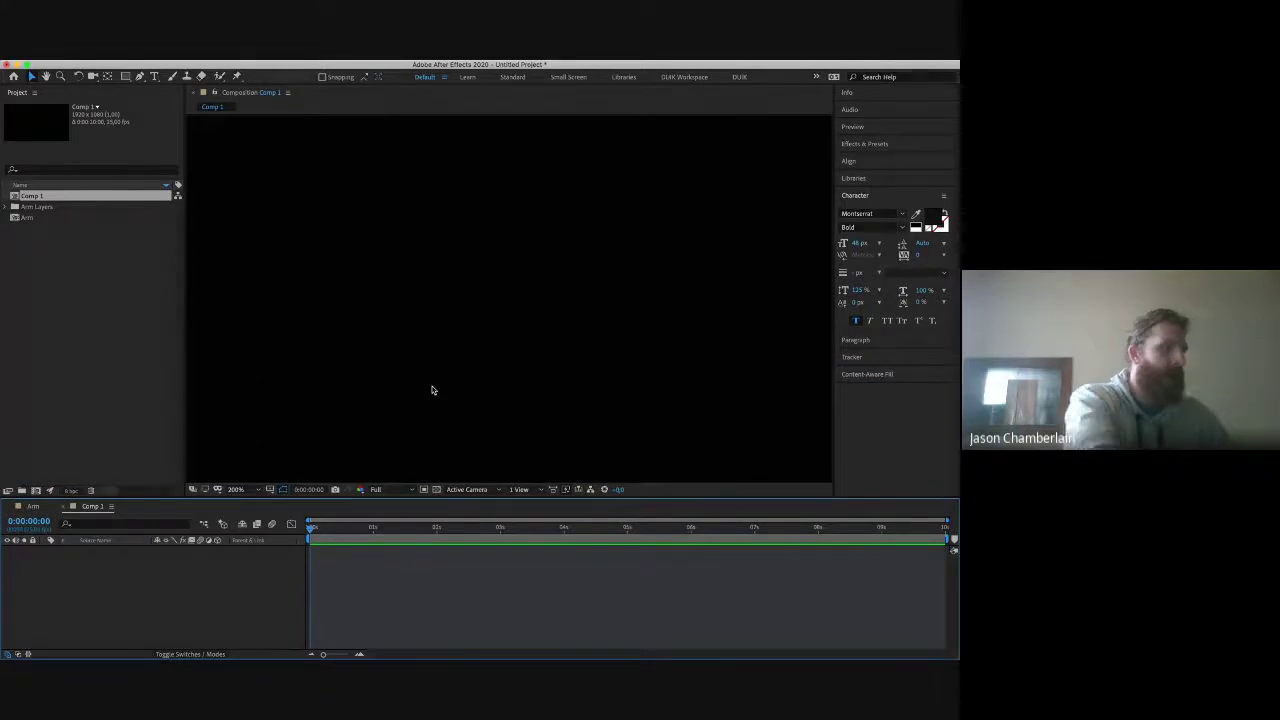
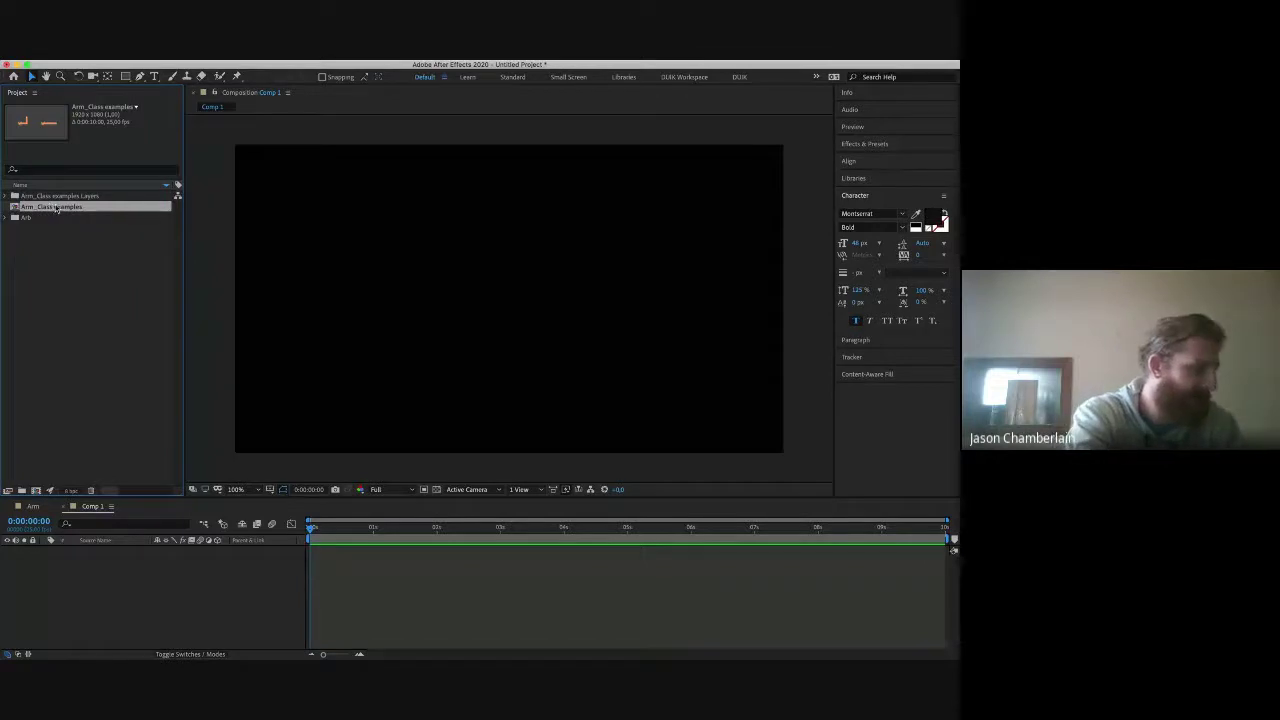
# Step: Open the imported Arm_Class examples composition from the project items
pyautogui.click(64, 196)
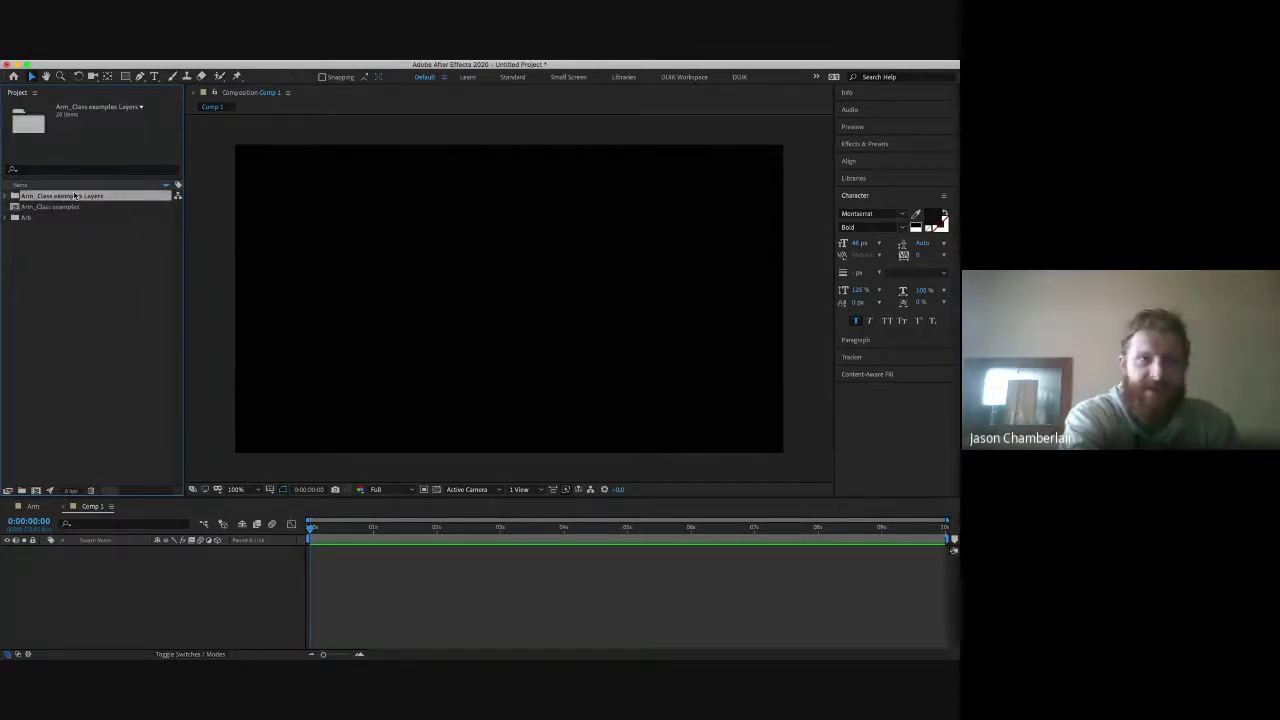
pyautogui.click(68, 207)
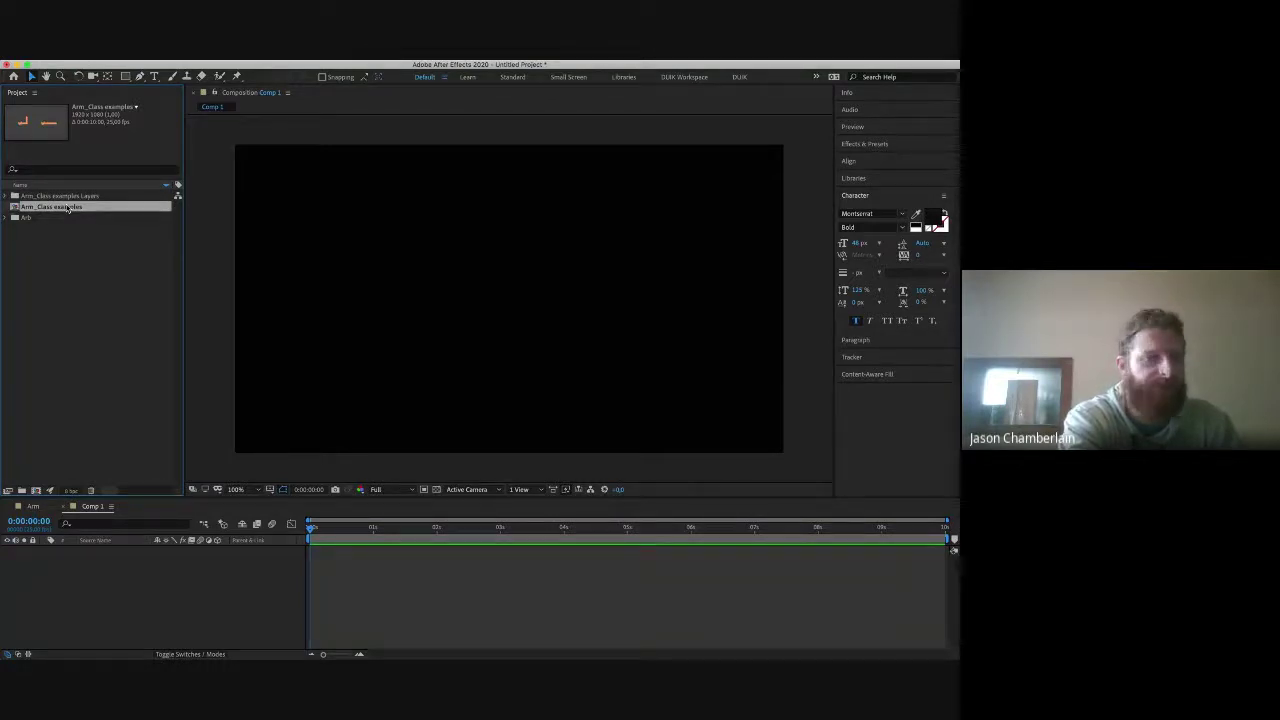
pyautogui.doubleClick(68, 207)
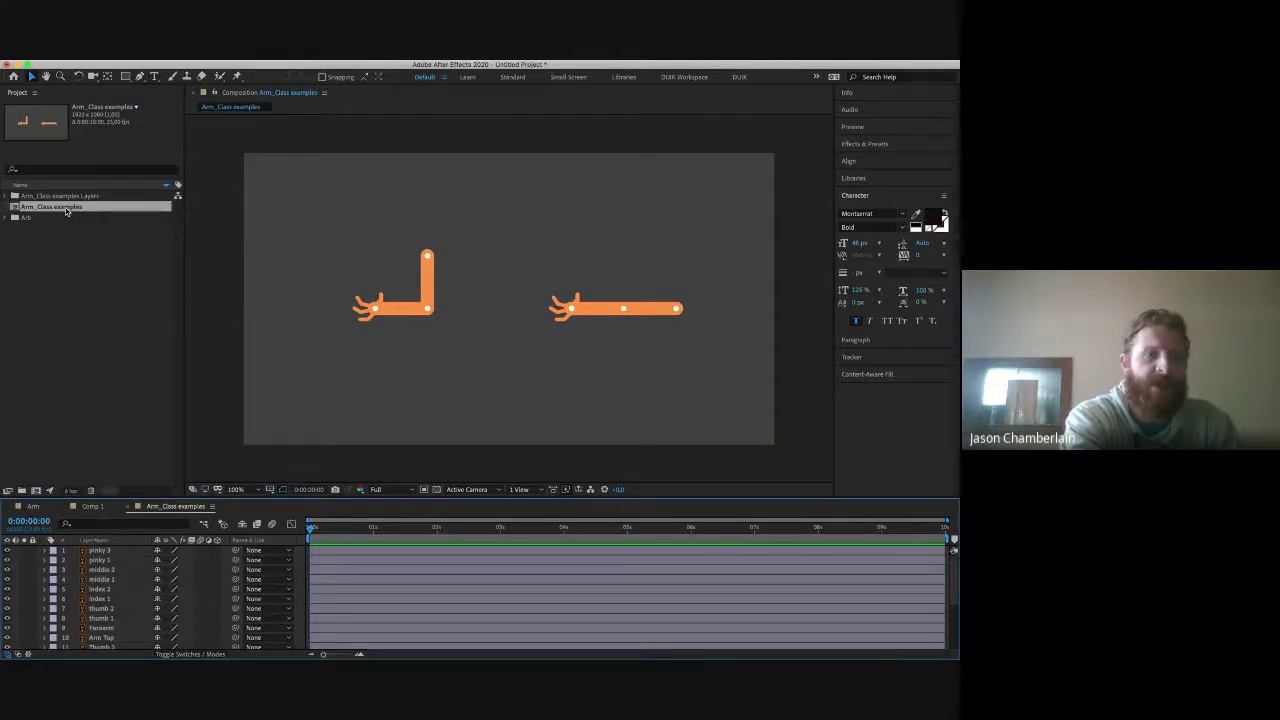
# Step: Make the timeline area taller so that all 20 layers of the Arm_Class examples composition fit
pyautogui.click(419, 222)
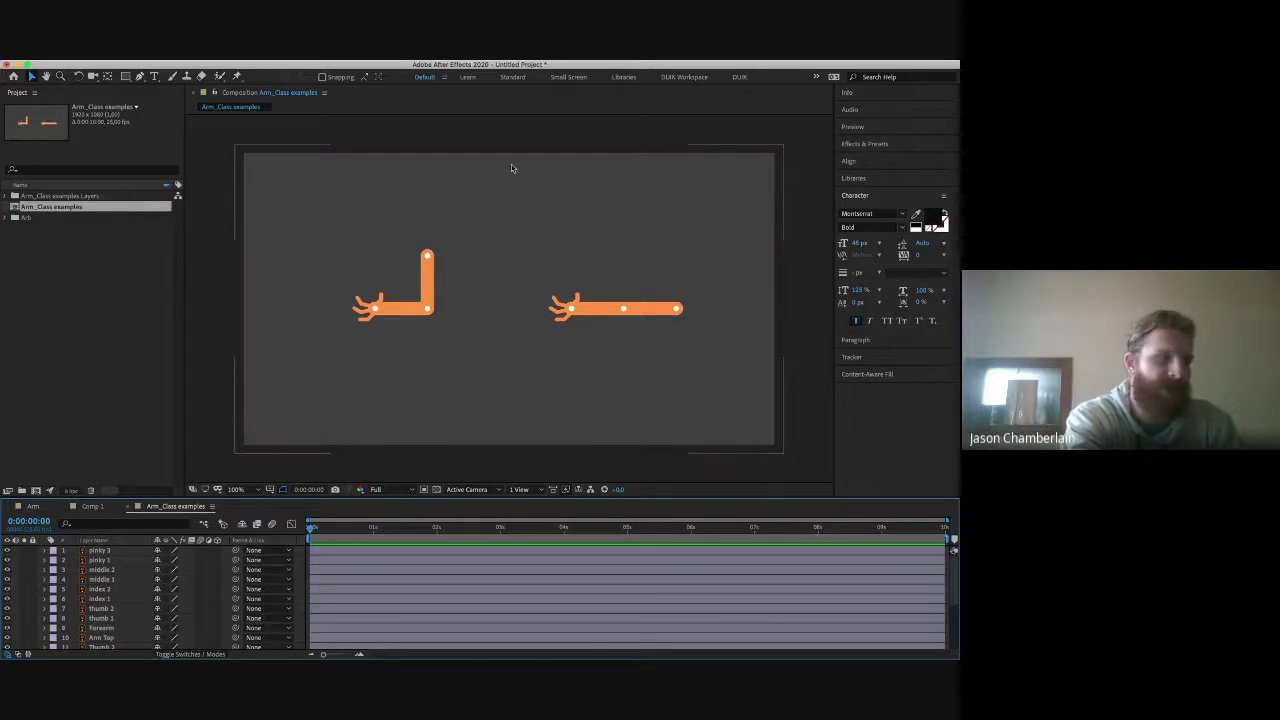
pyautogui.click(272, 525)
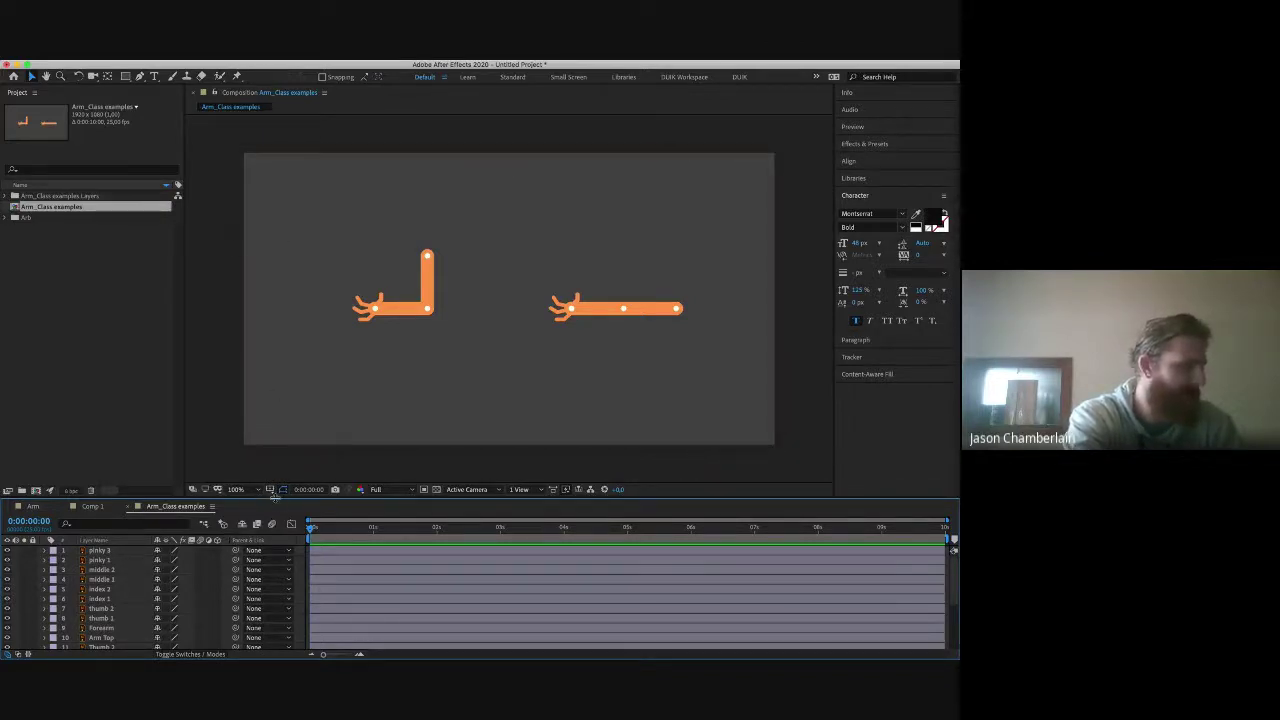
pyautogui.click(288, 436)
pyautogui.click(286, 474)
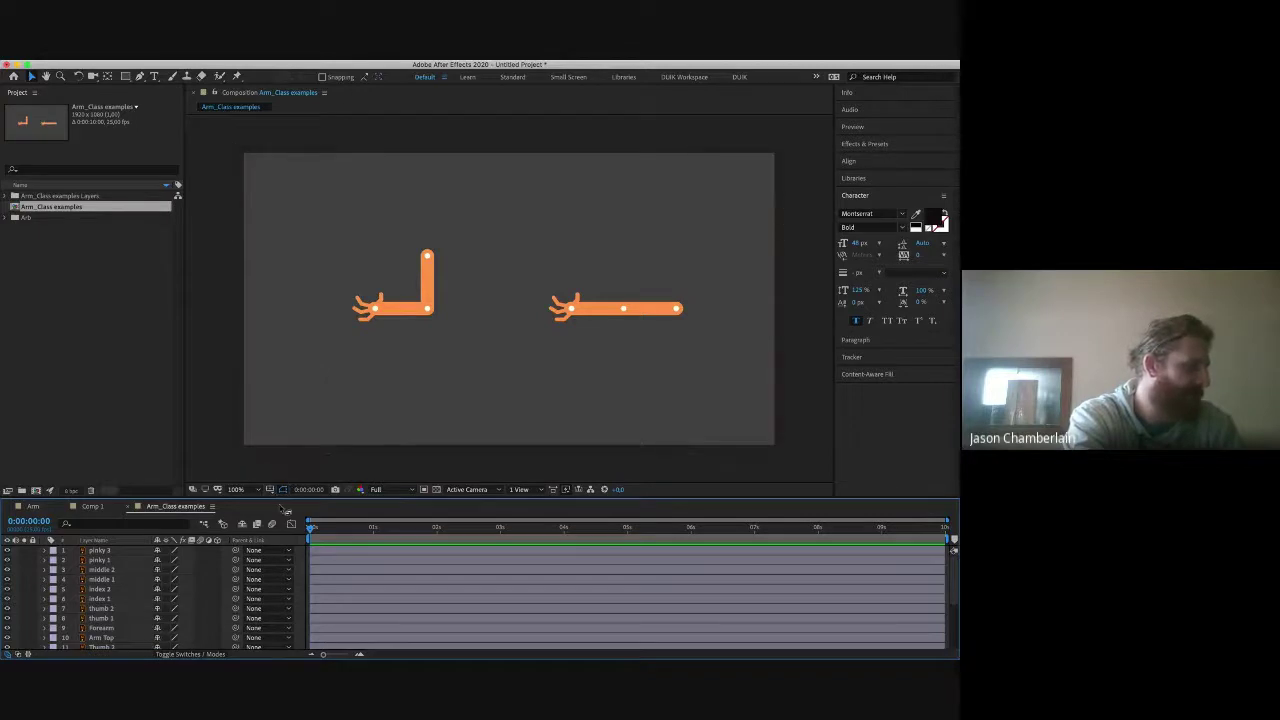
pyautogui.moveTo(283, 496); pyautogui.dragTo(314, 406)
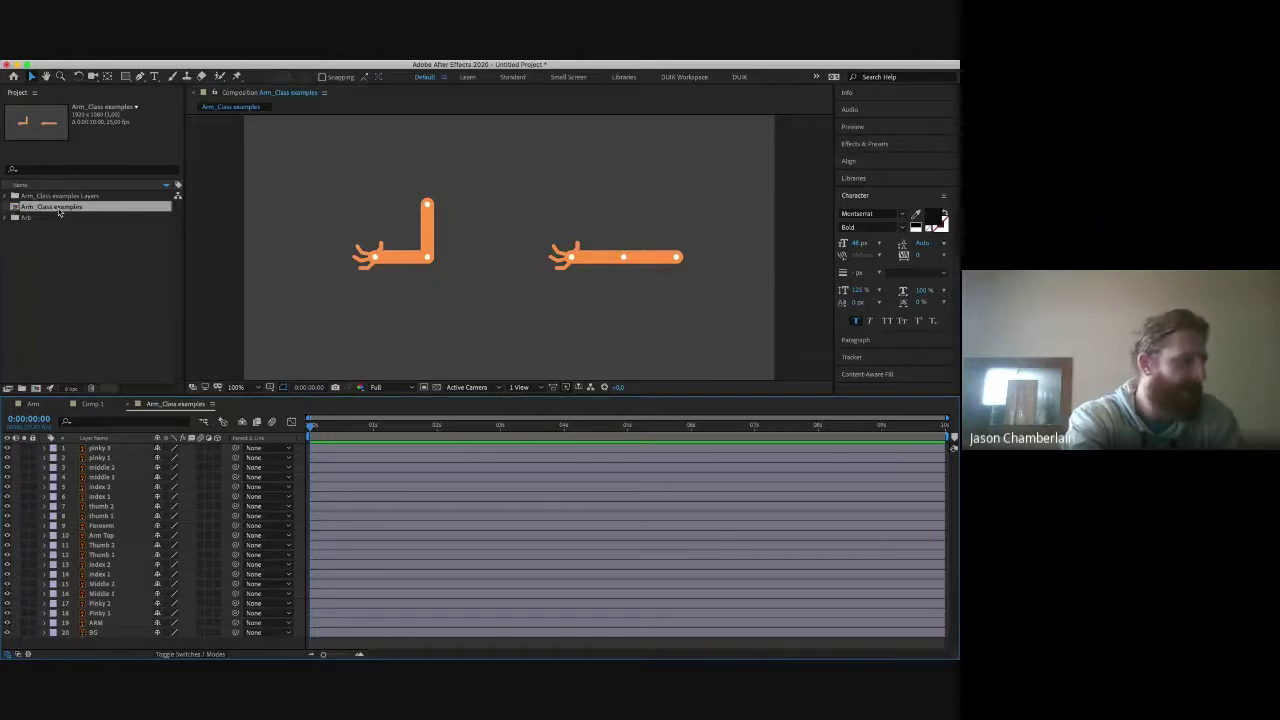
# Step: Lock the BG layer so that the background cannot be selected in the composition
pyautogui.click(328, 137)
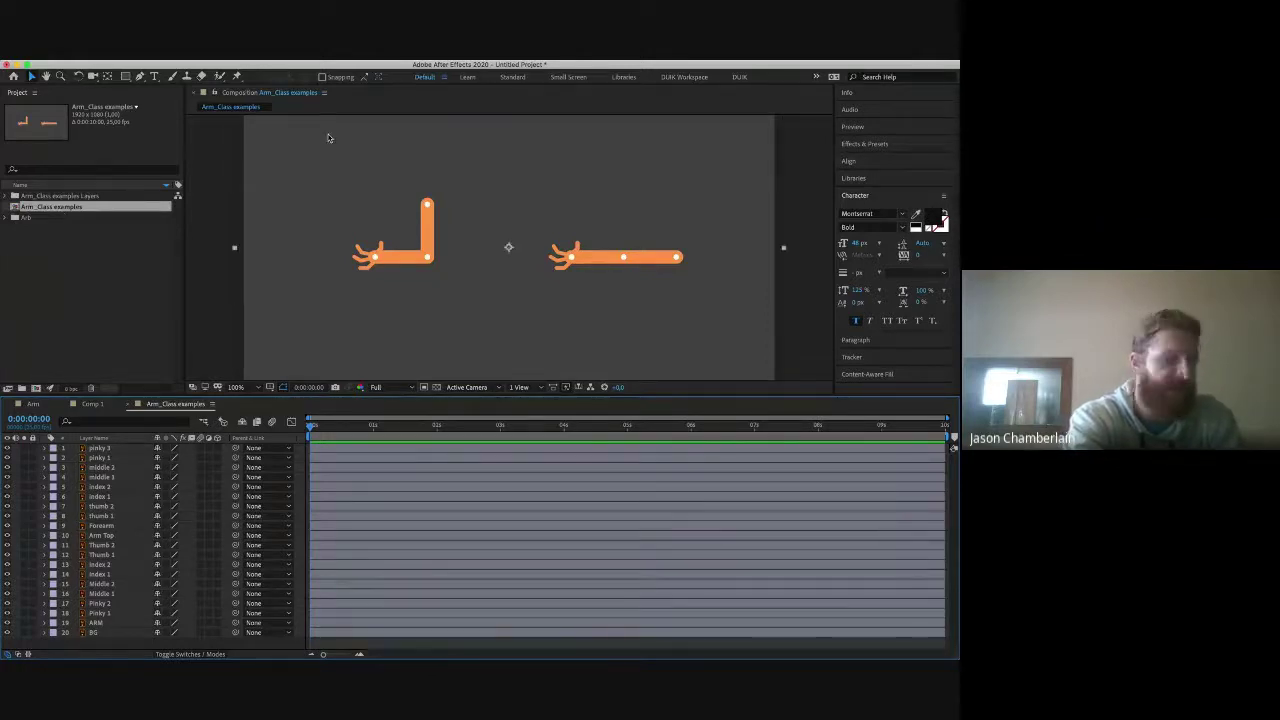
pyautogui.click(329, 133)
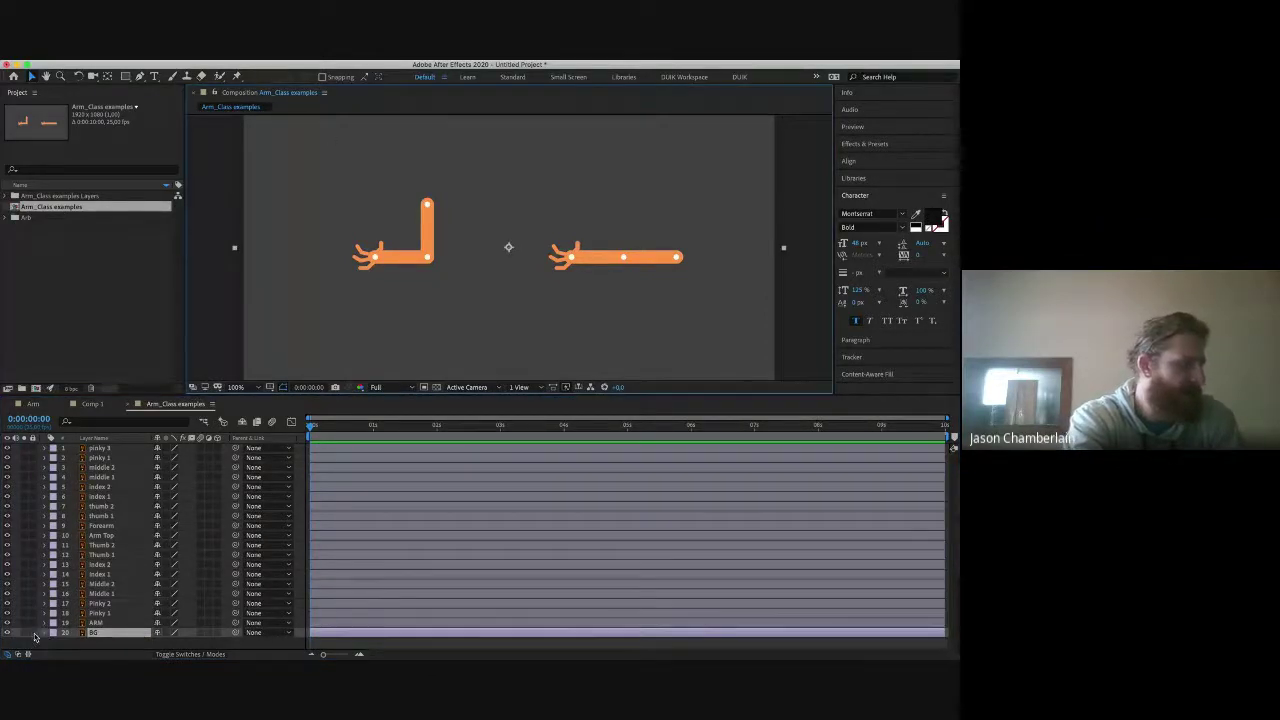
pyautogui.click(32, 632)
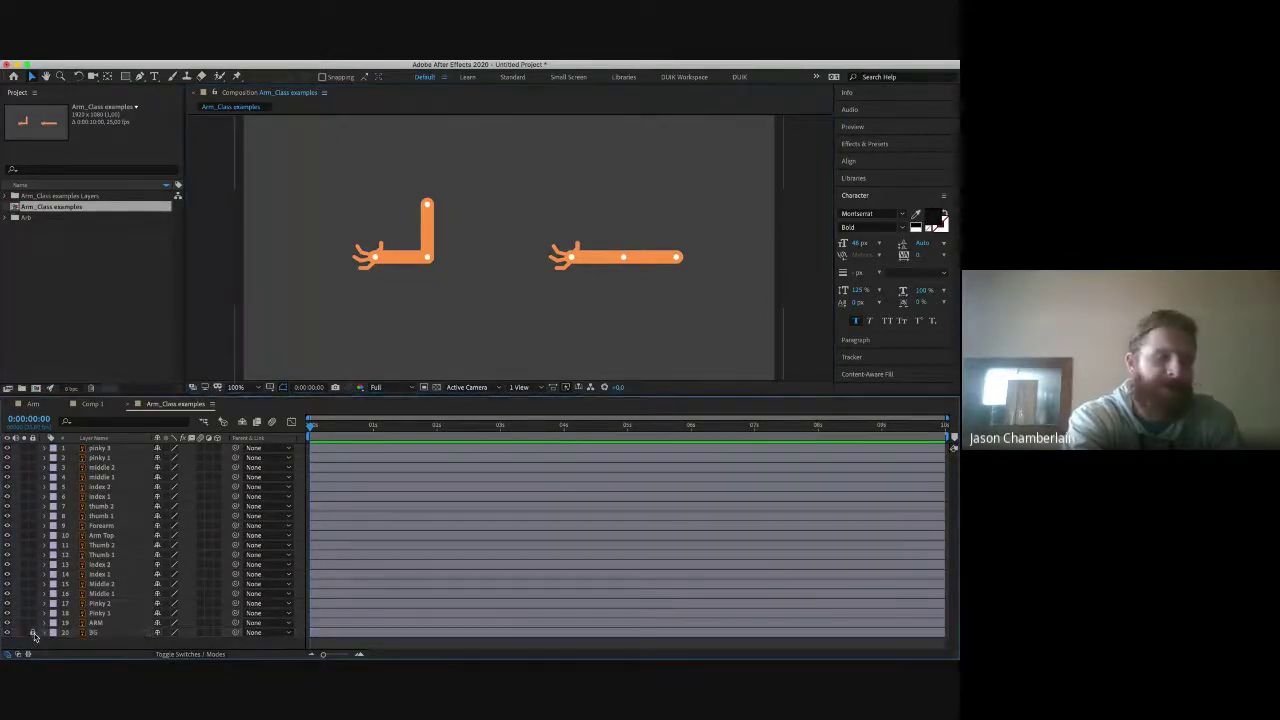
pyautogui.click(337, 186)
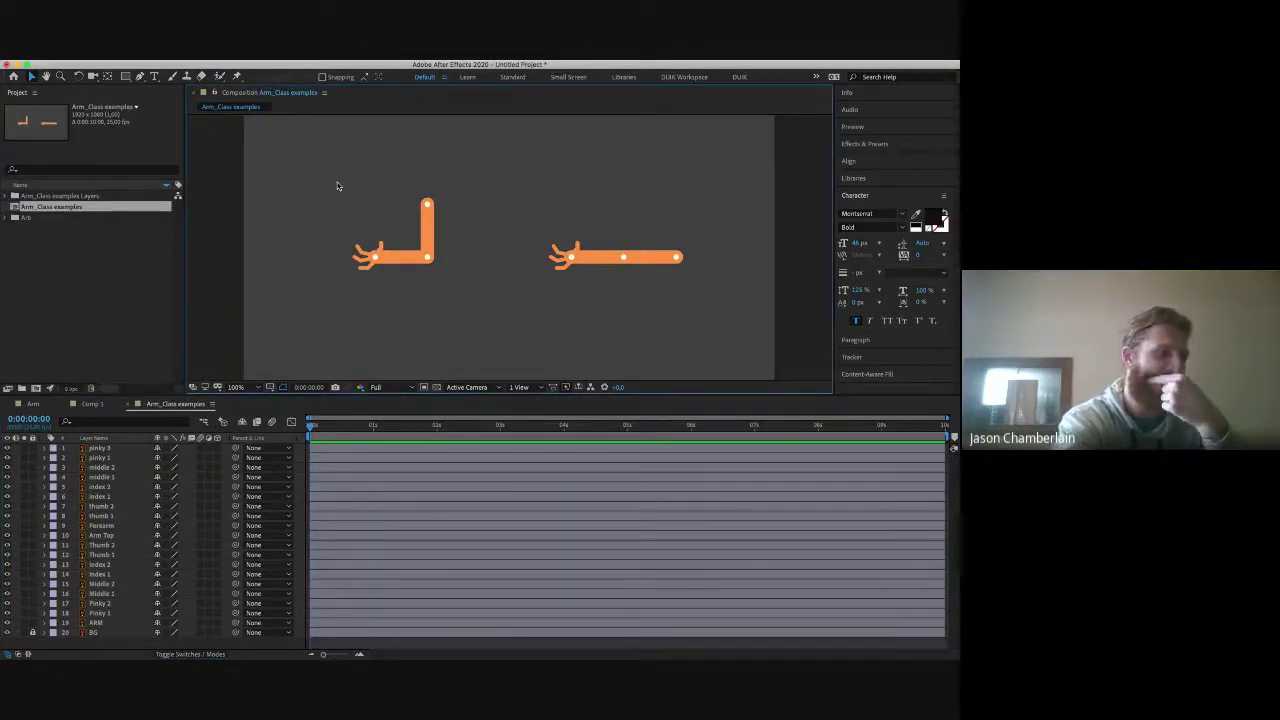
# Step: Try to add all the artwork items of the Arm_Class examples Layers folder to the Comp 1 timeline
pyautogui.click(92, 403)
pyautogui.click(57, 197)
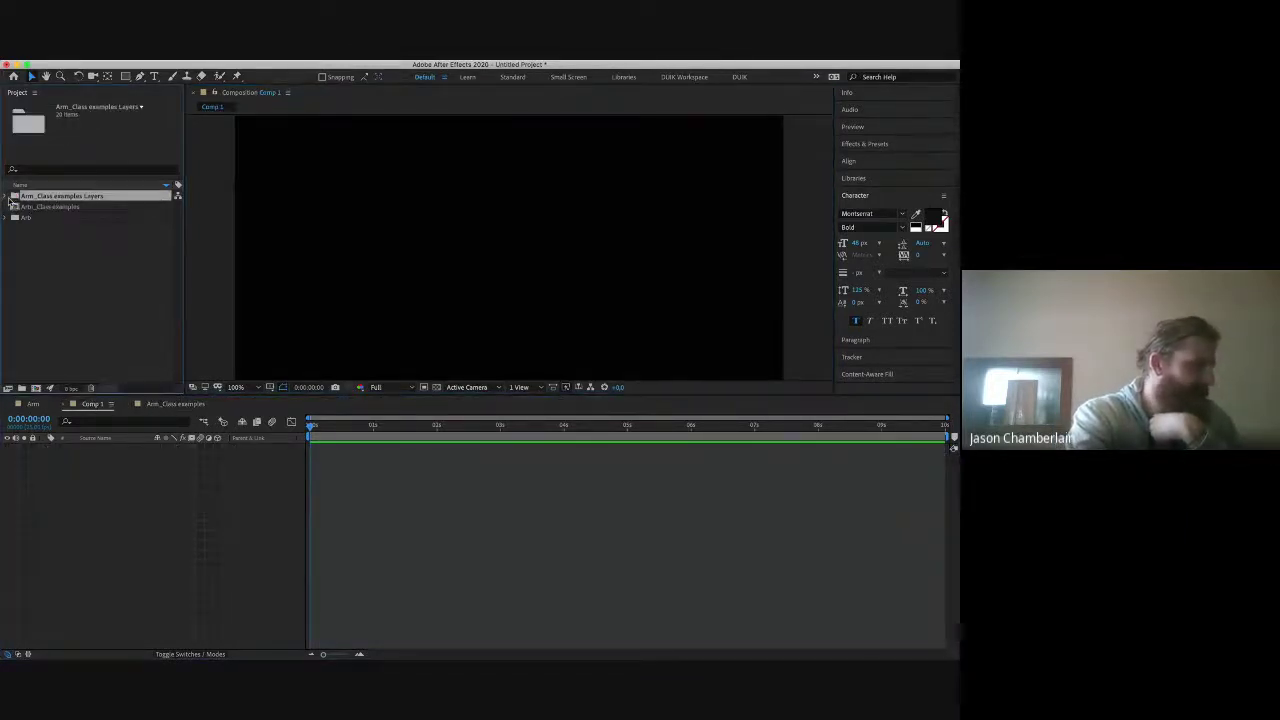
pyautogui.click(6, 197)
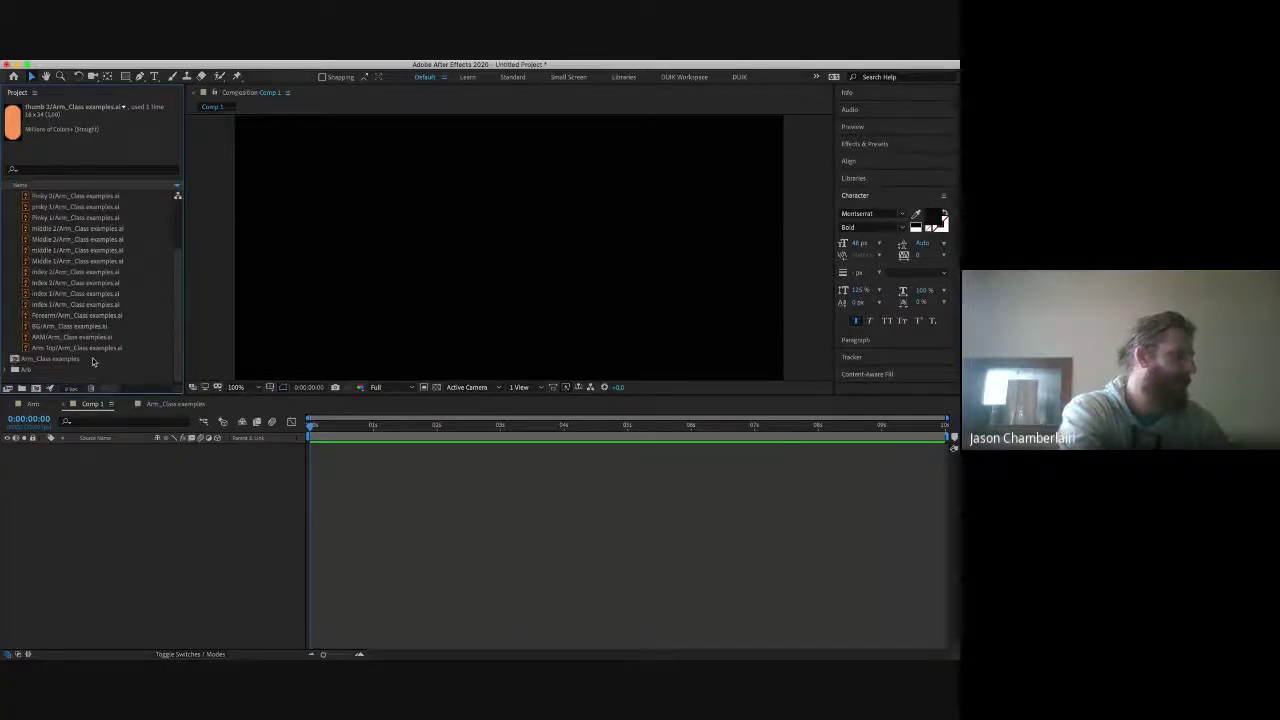
pyautogui.keyDown('shift'); pyautogui.click(92, 348); pyautogui.keyUp('shift')
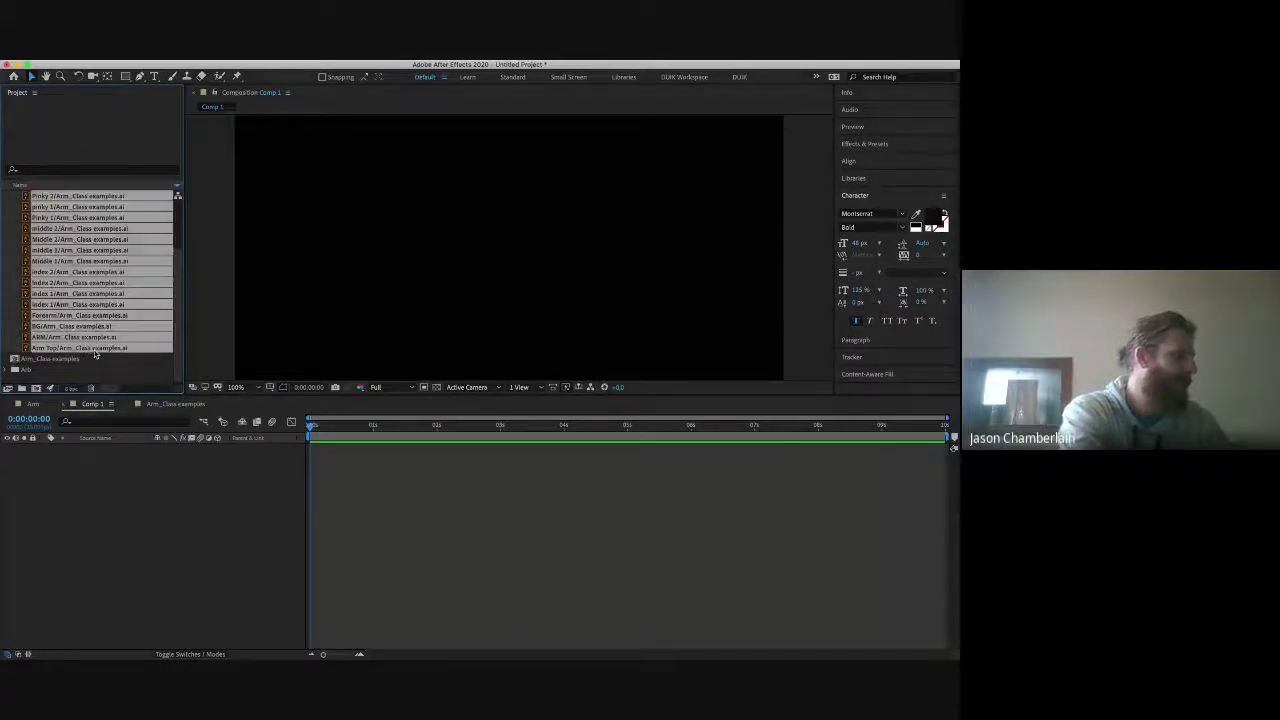
pyautogui.moveTo(92, 348); pyautogui.dragTo(113, 527)
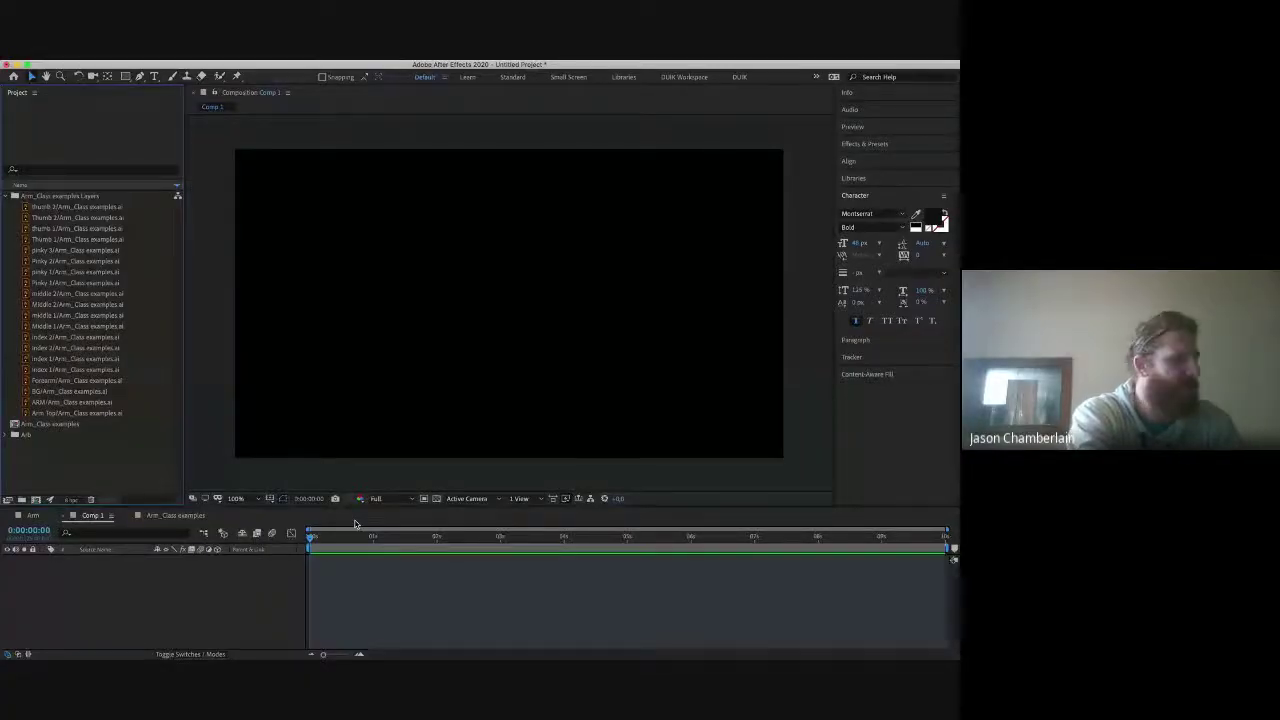
# Step: Return to the Arm_Class examples composition, then switch to Finder and create a folder named Assets inside Week 2
pyautogui.click(176, 515)
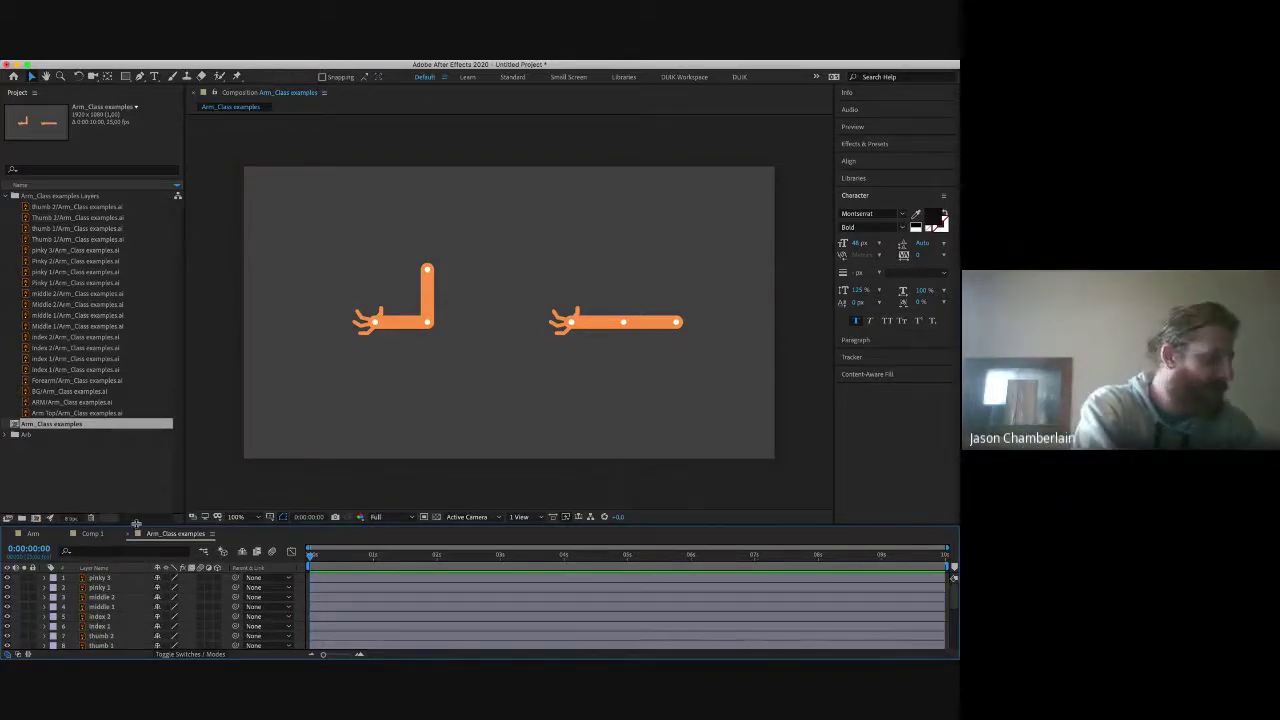
pyautogui.moveTo(208, 658)
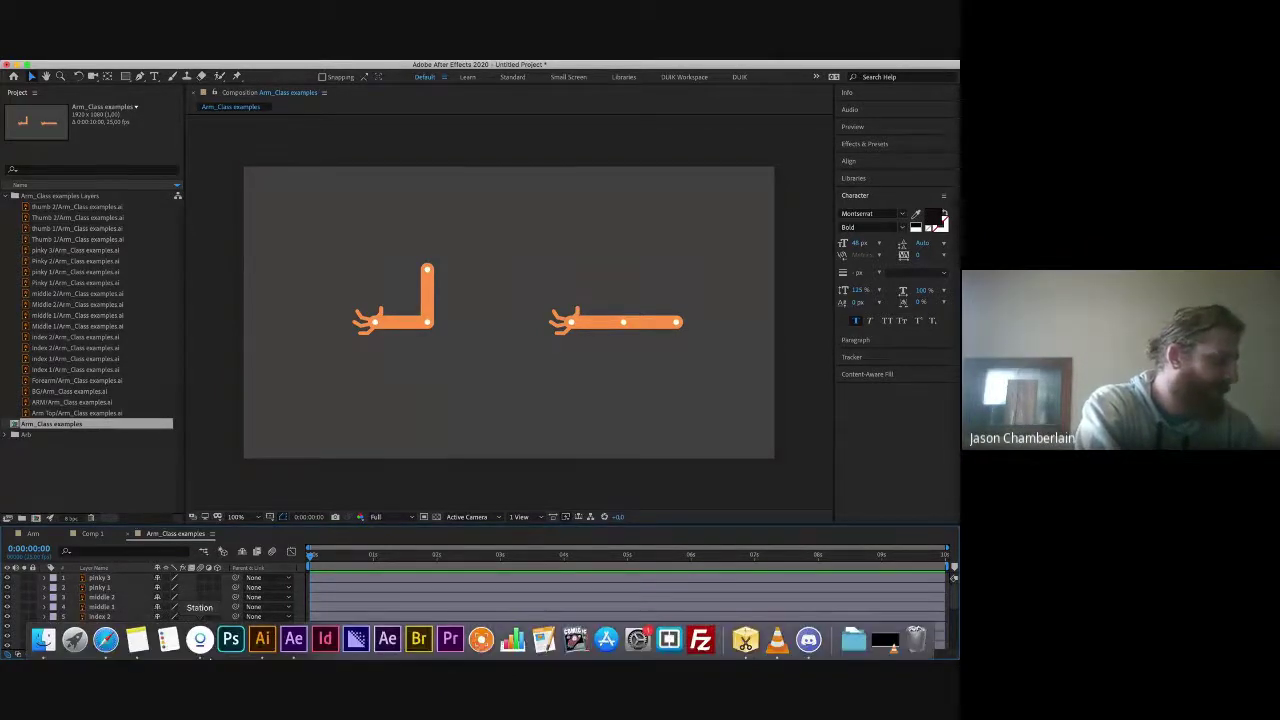
pyautogui.click(43, 640)
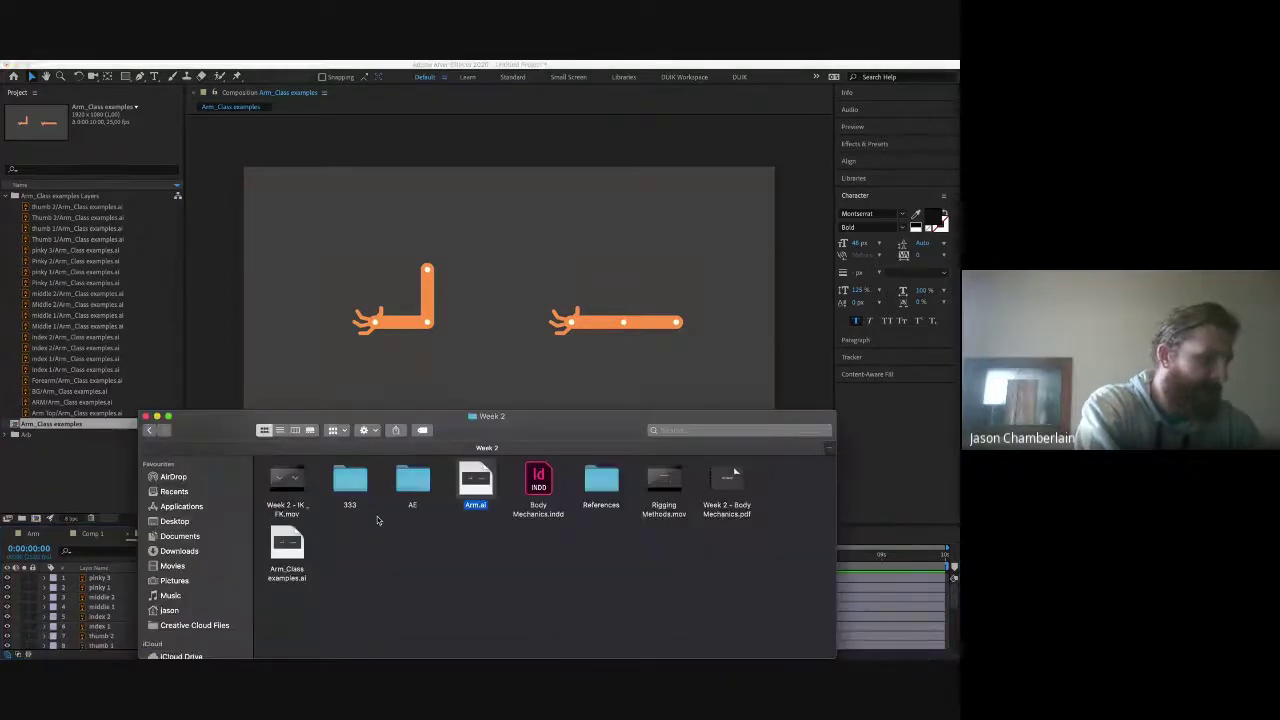
pyautogui.click(290, 572)
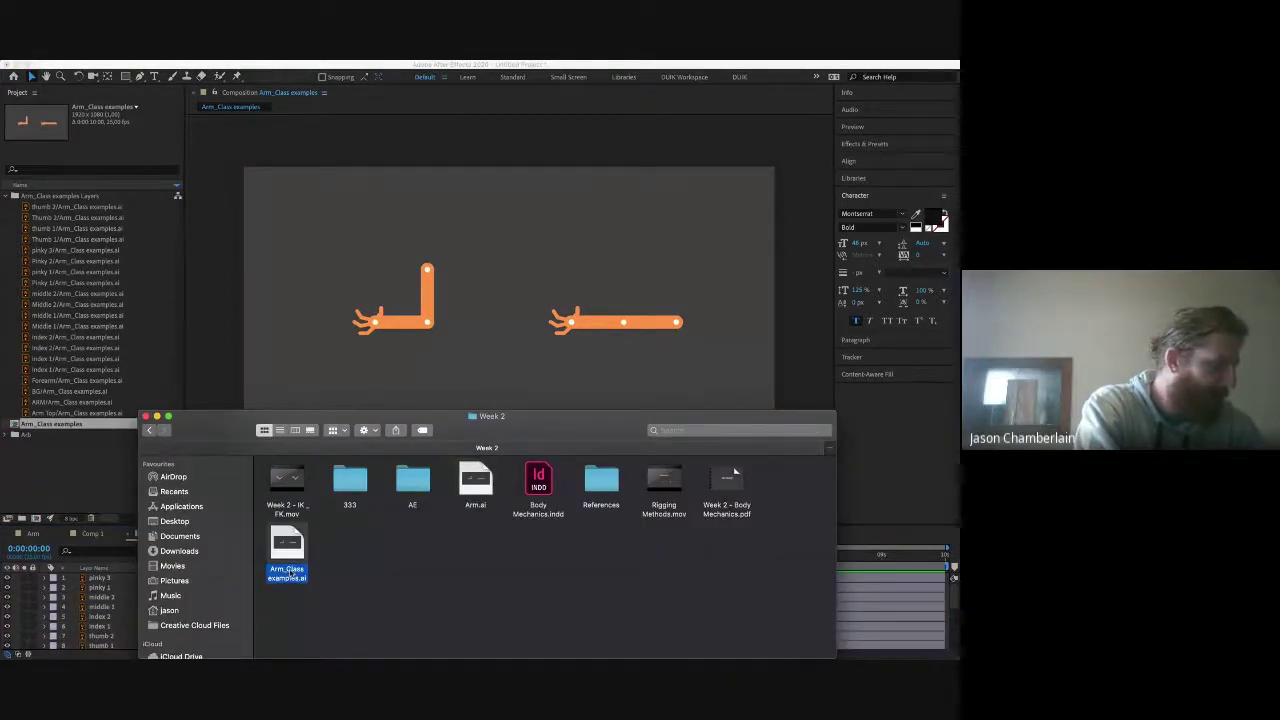
pyautogui.click(371, 566)
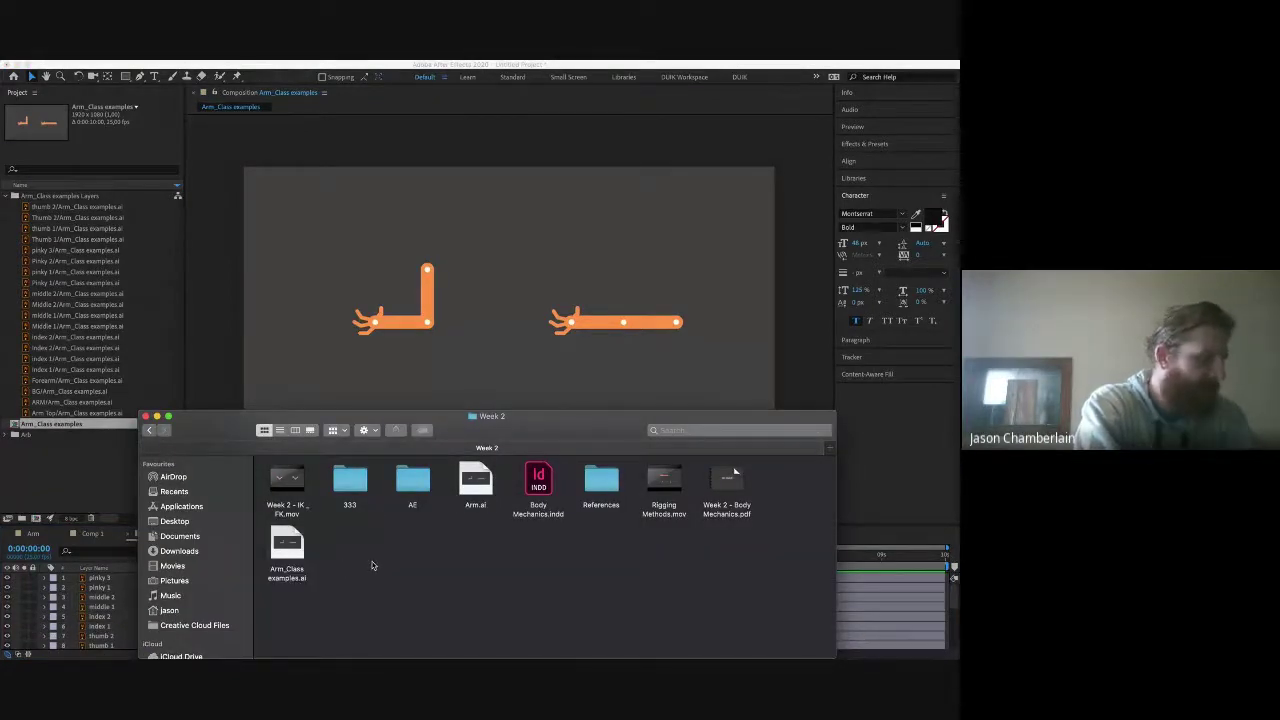
pyautogui.click(288, 550)
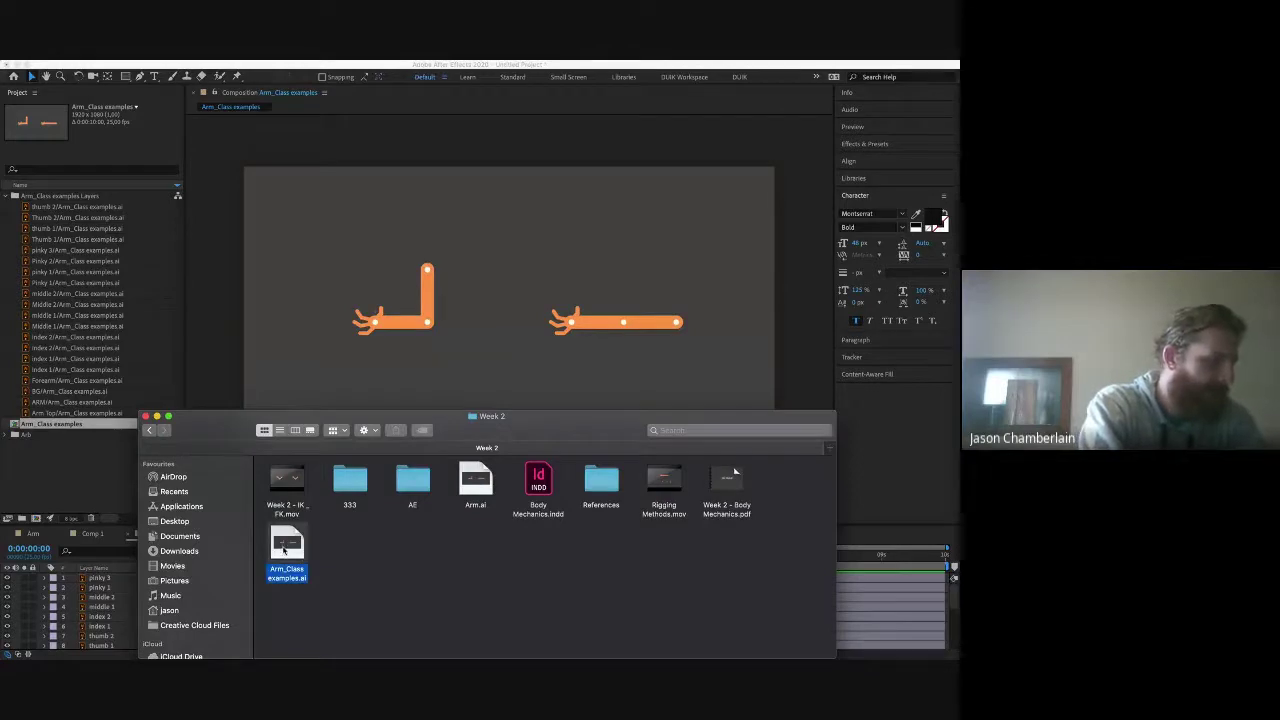
pyautogui.rightClick(355, 562)
pyautogui.click(378, 540)
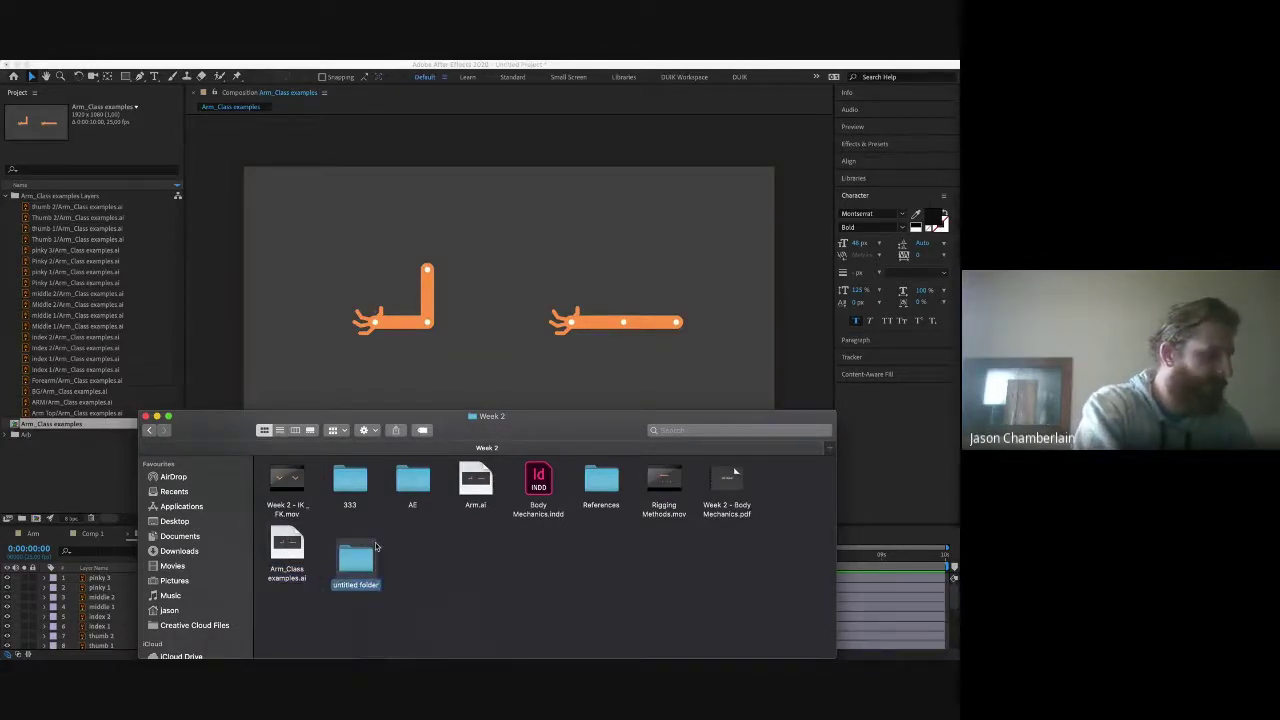
pyautogui.press('BackSpace')
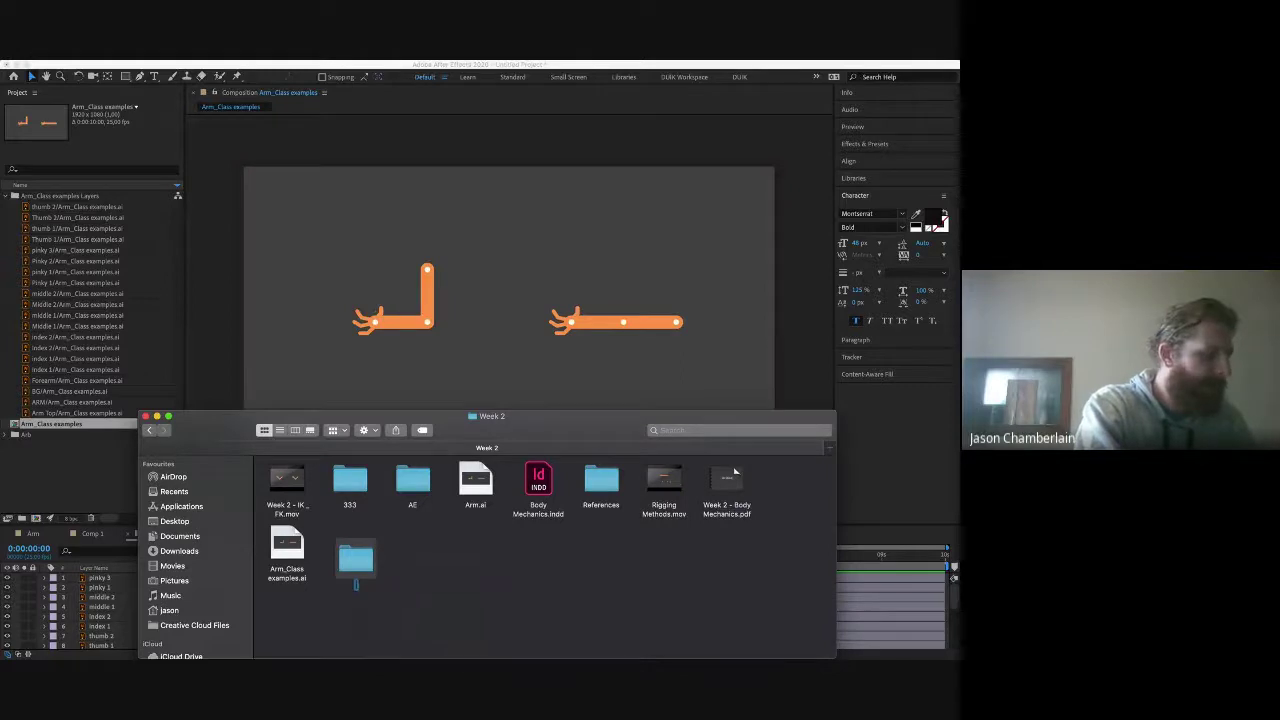
pyautogui.write('Assets')
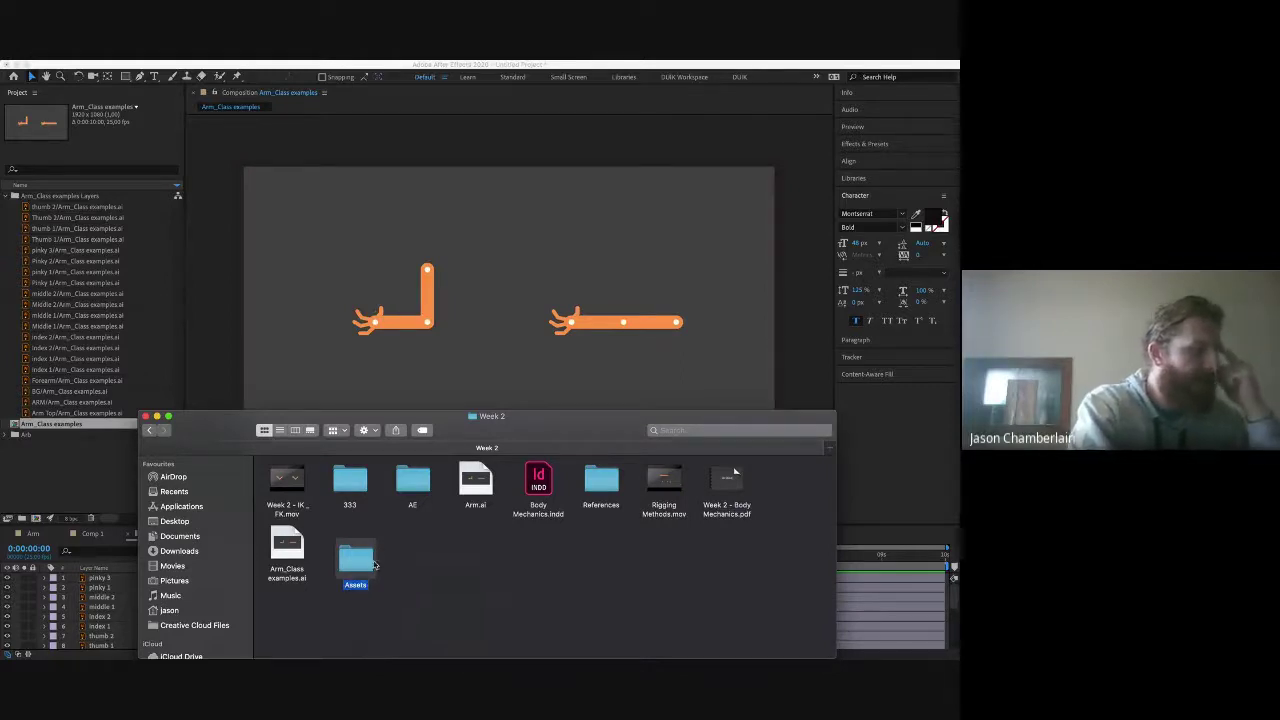
pyautogui.press('Return')
# Step: Move Arm_Class examples.ai into the Assets folder, return to After Effects and dismiss the missing-files warning
pyautogui.click(294, 554)
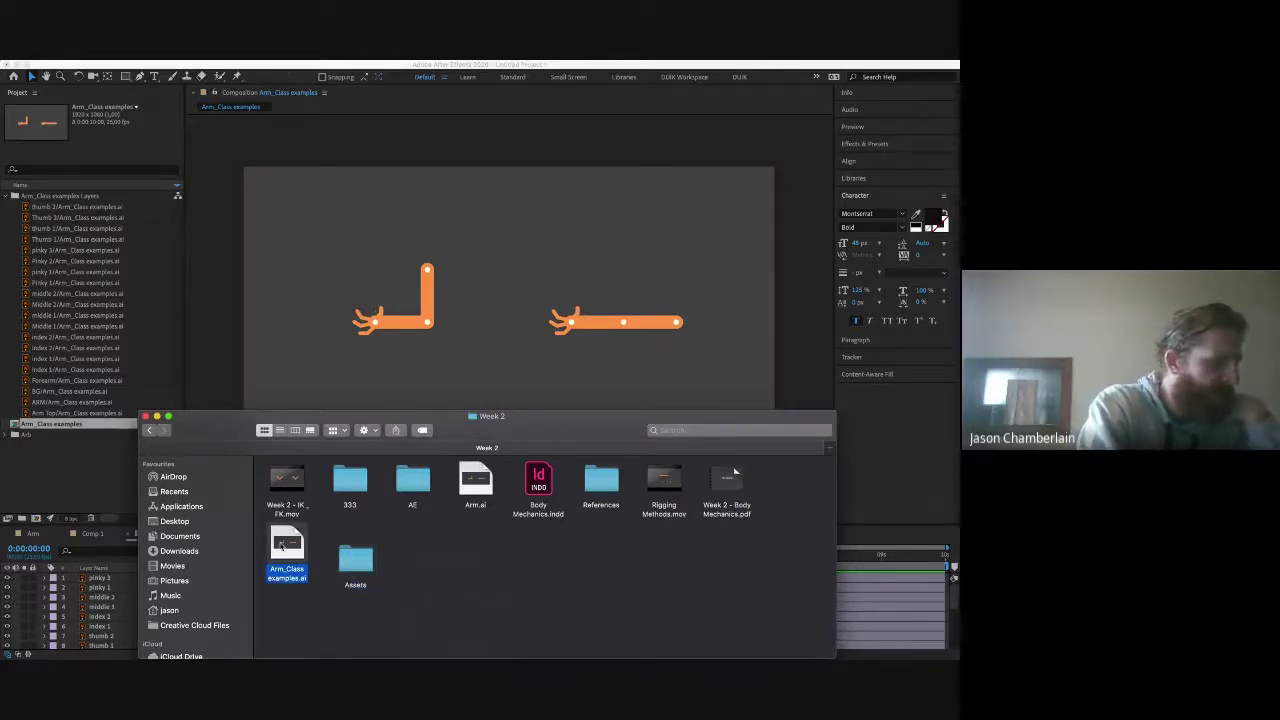
pyautogui.moveTo(294, 554); pyautogui.dragTo(358, 565)
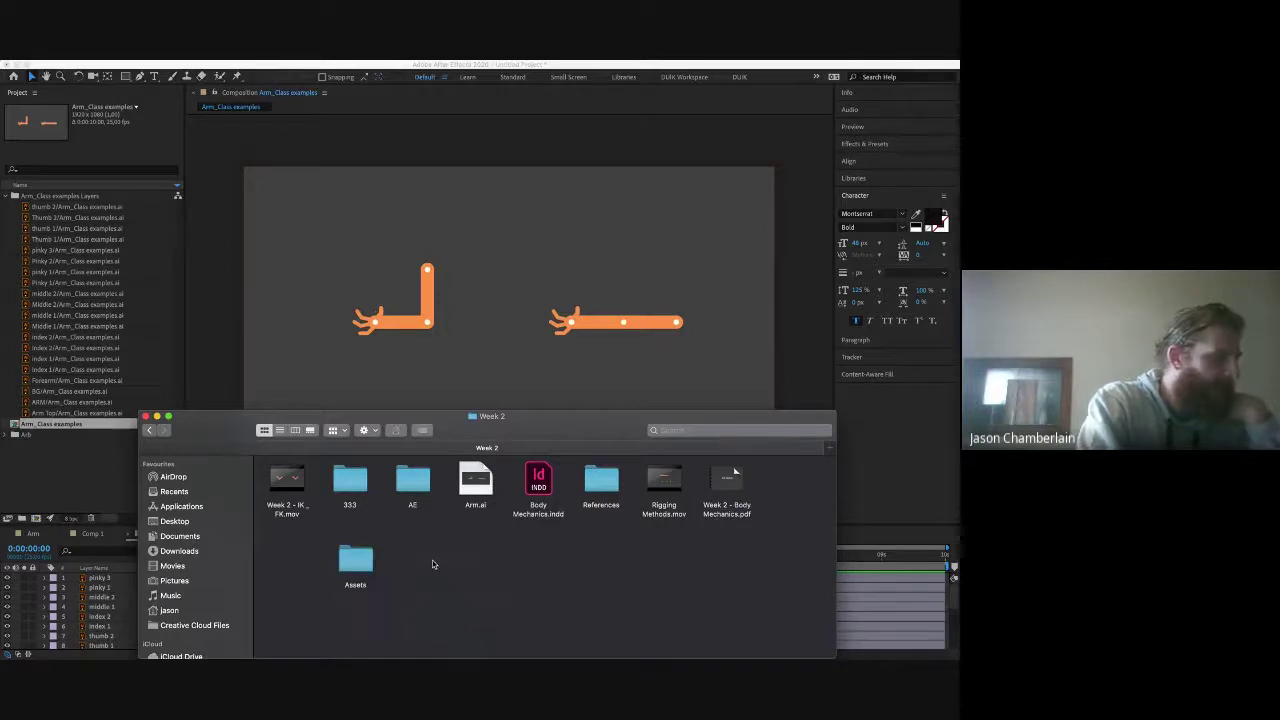
pyautogui.click(218, 285)
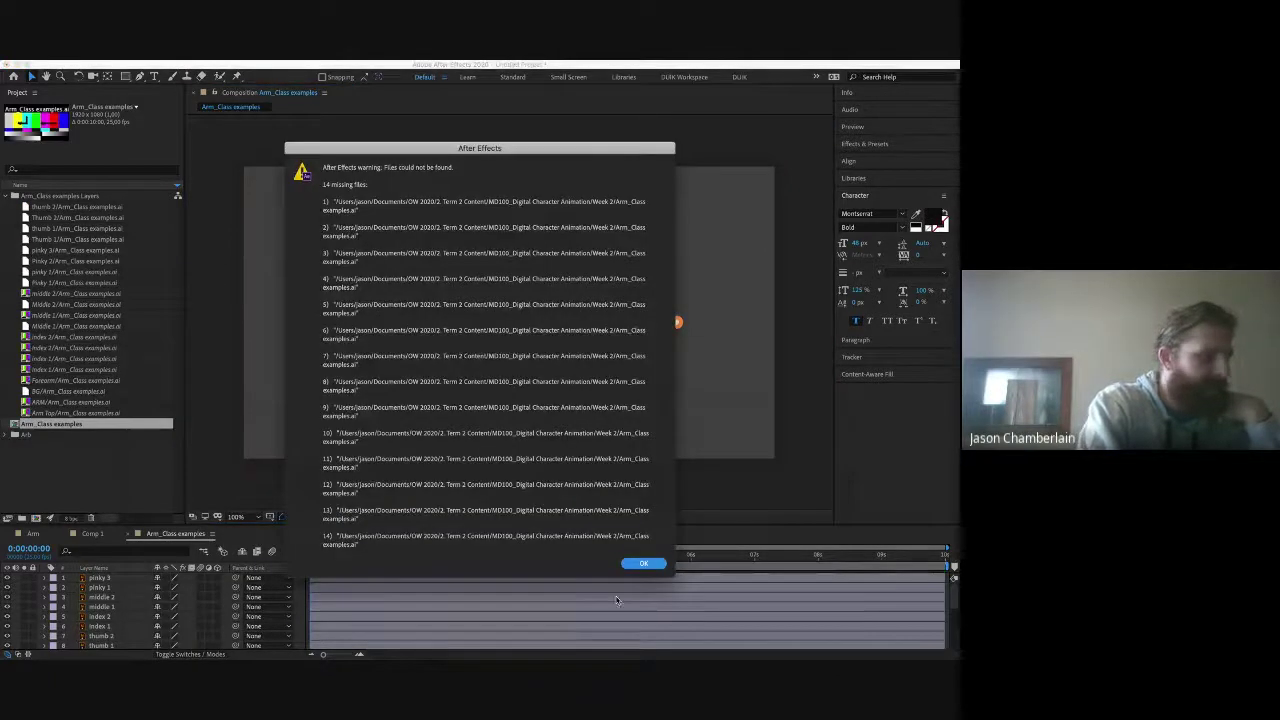
pyautogui.click(642, 564)
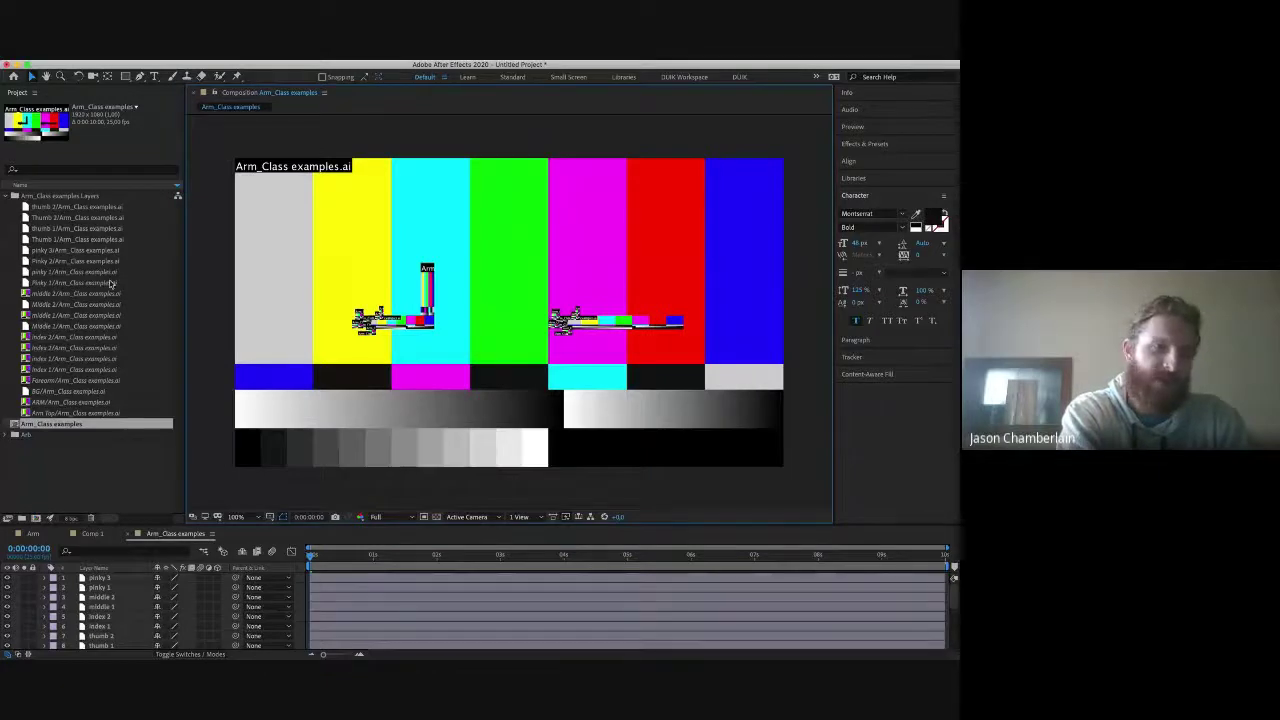
# Step: Replace the missing middle 1 footage with Arm_Class examples.ai from the Assets folder
pyautogui.click(109, 316)
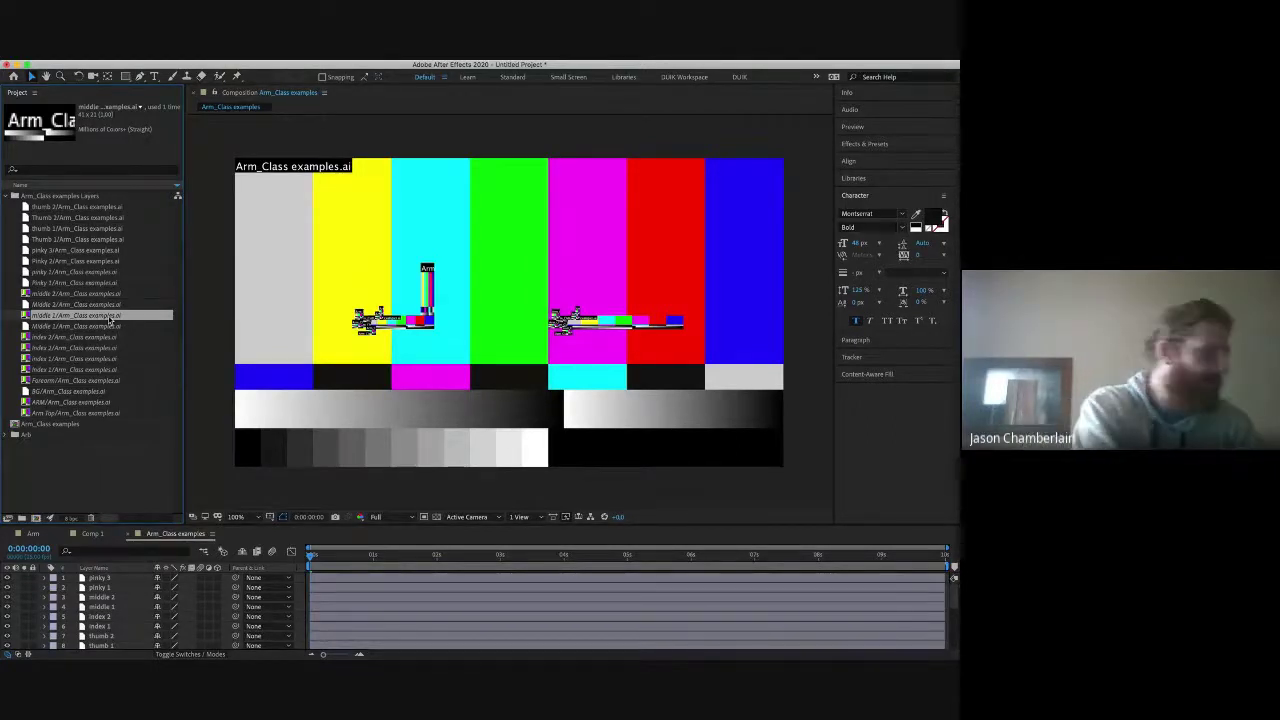
pyautogui.rightClick(80, 319)
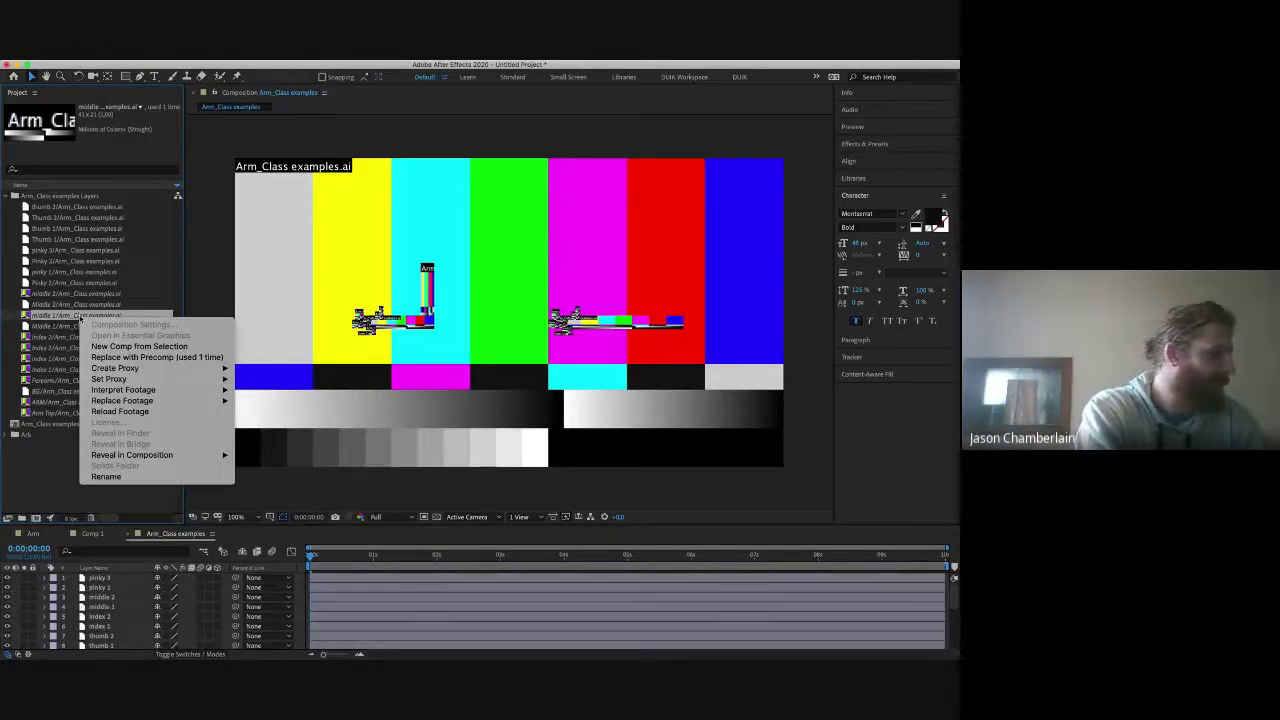
pyautogui.moveTo(155, 401)
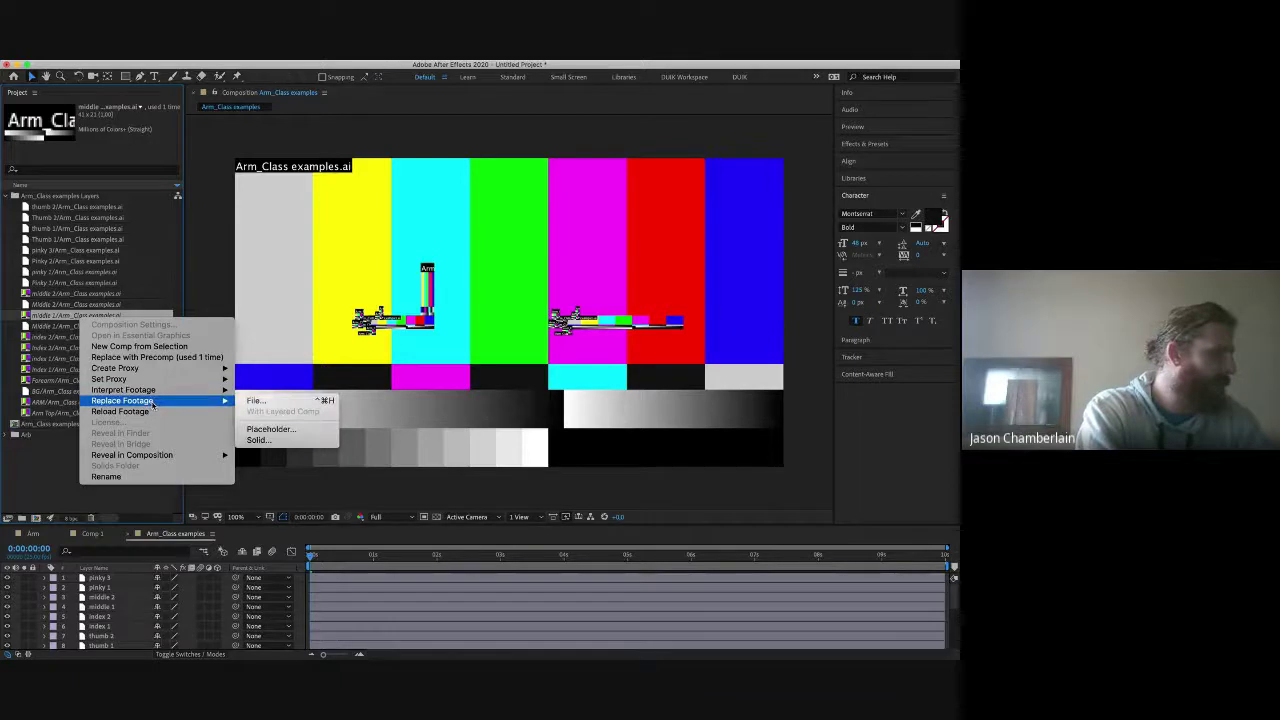
pyautogui.click(263, 402)
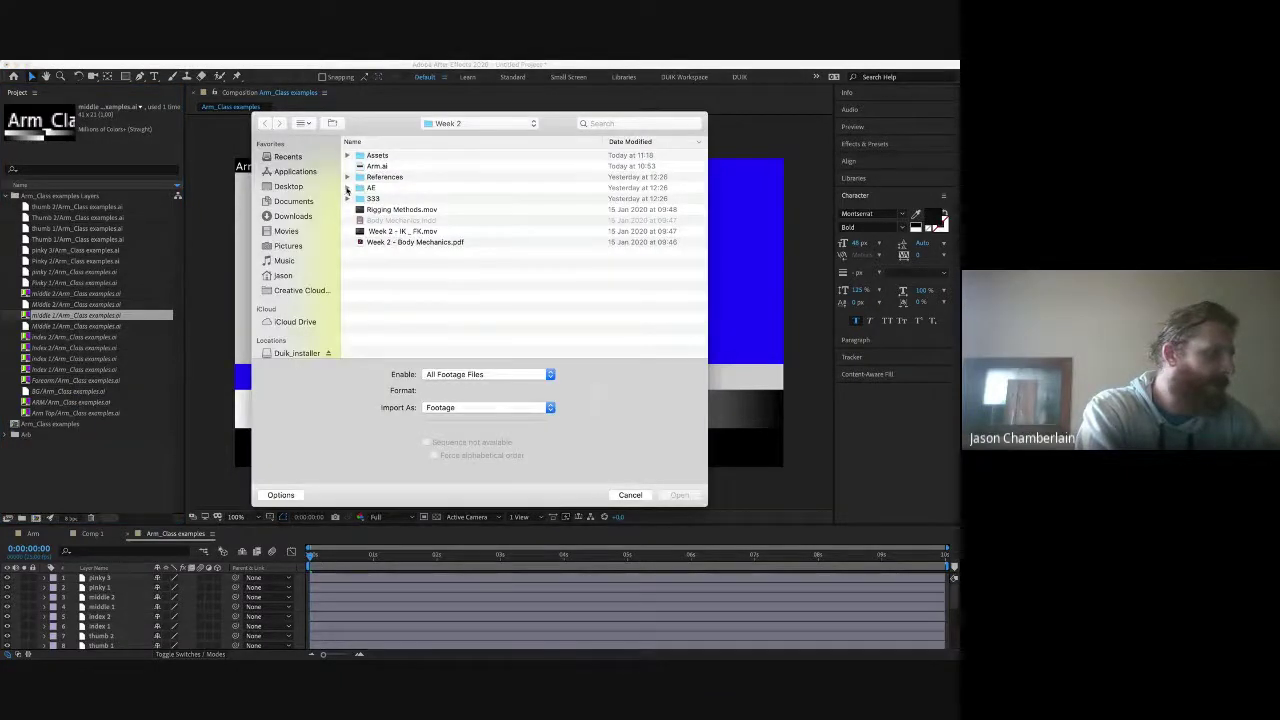
pyautogui.click(352, 155)
pyautogui.click(347, 155)
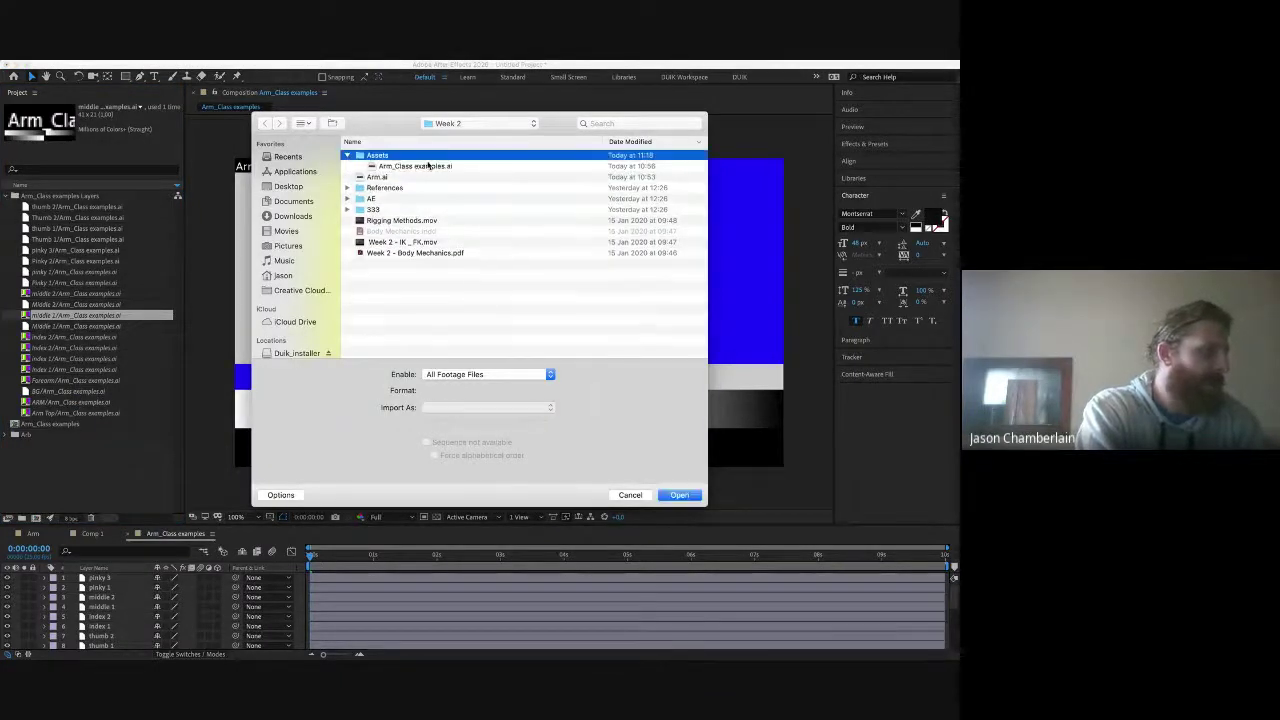
pyautogui.click(428, 167)
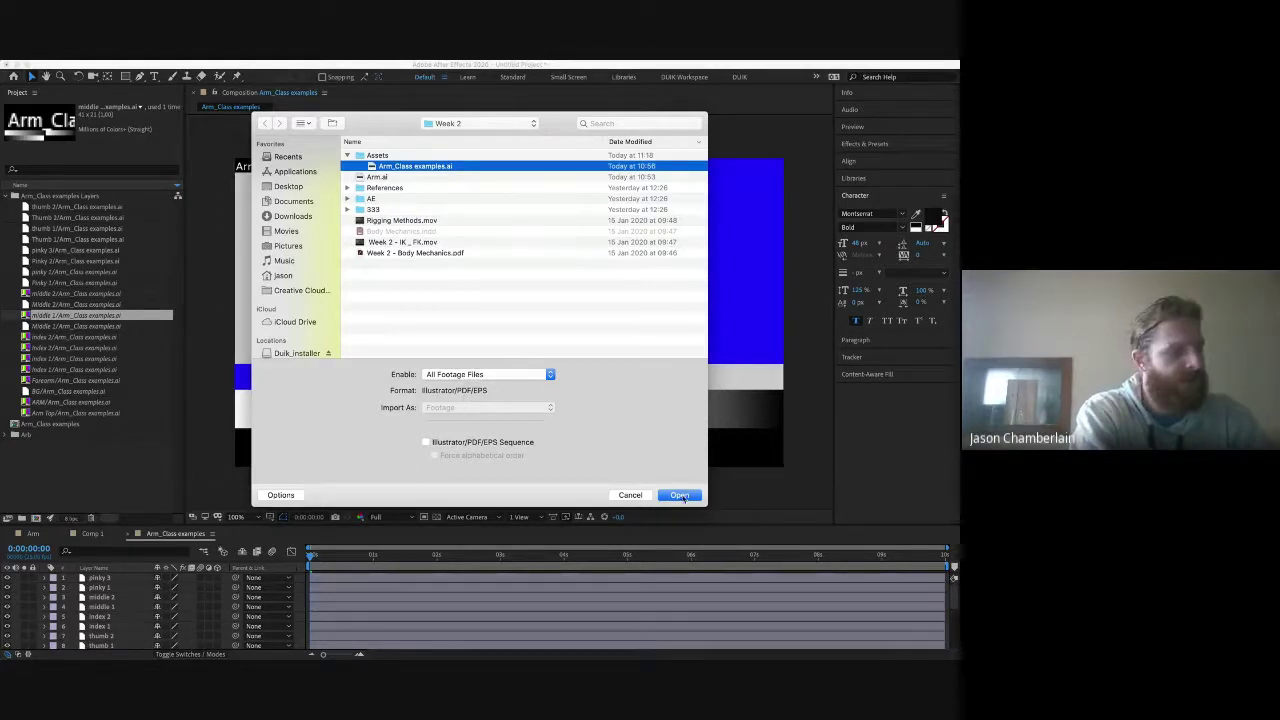
pyautogui.click(684, 494)
pyautogui.click(555, 380)
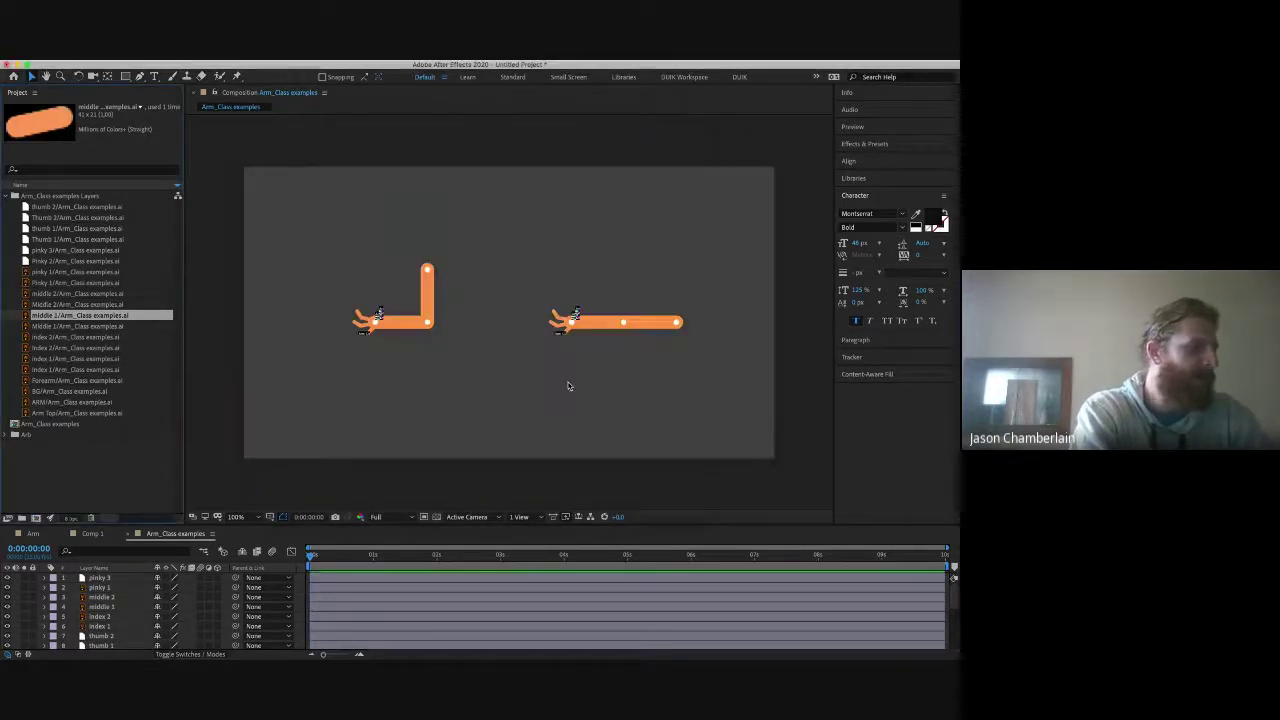
# Step: Replace the missing Pinky 2 footage with the pinky 3 layer of Arm_Class examples.ai at Document Size
pyautogui.click(53, 261)
pyautogui.rightClick(53, 262)
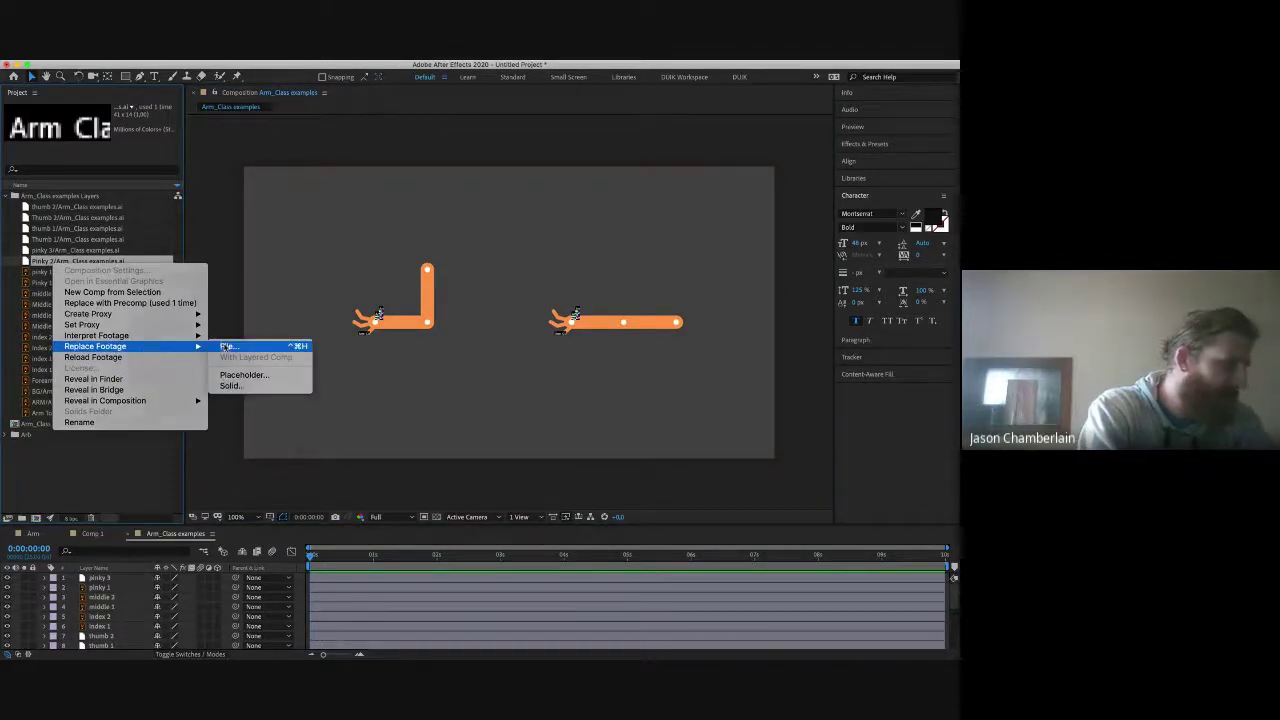
pyautogui.click(226, 346)
pyautogui.click(404, 155)
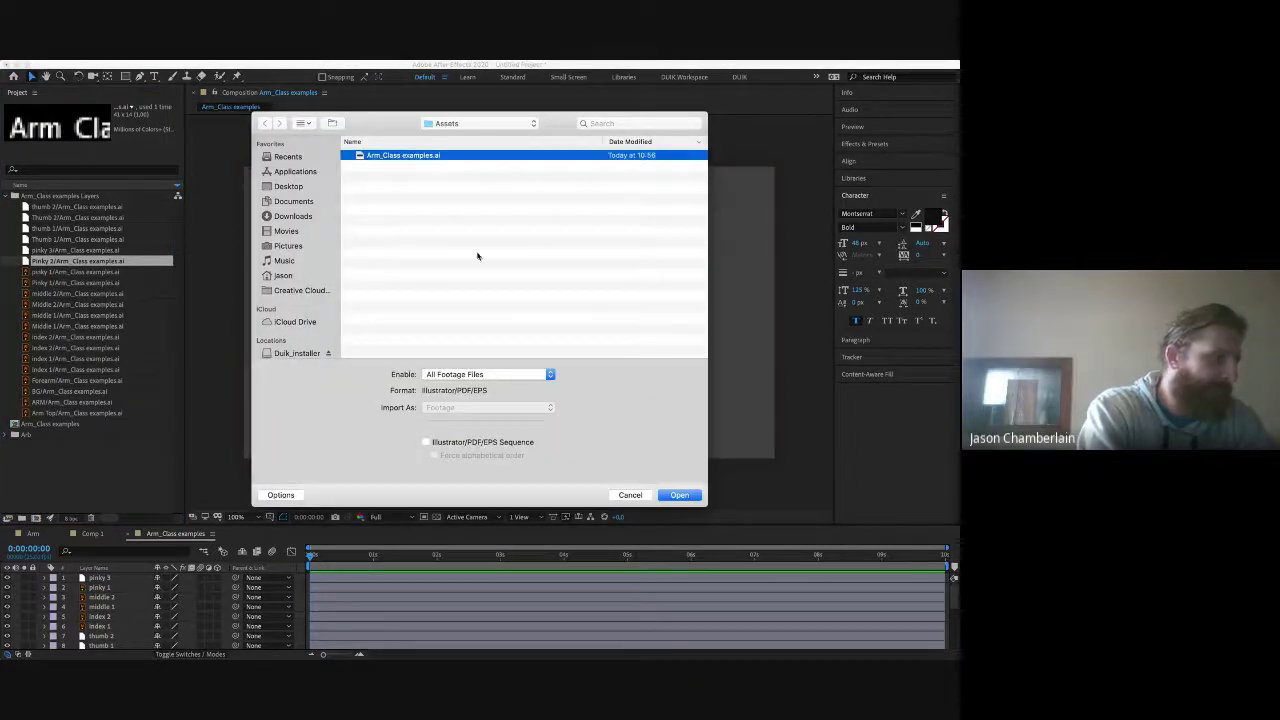
pyautogui.click(679, 495)
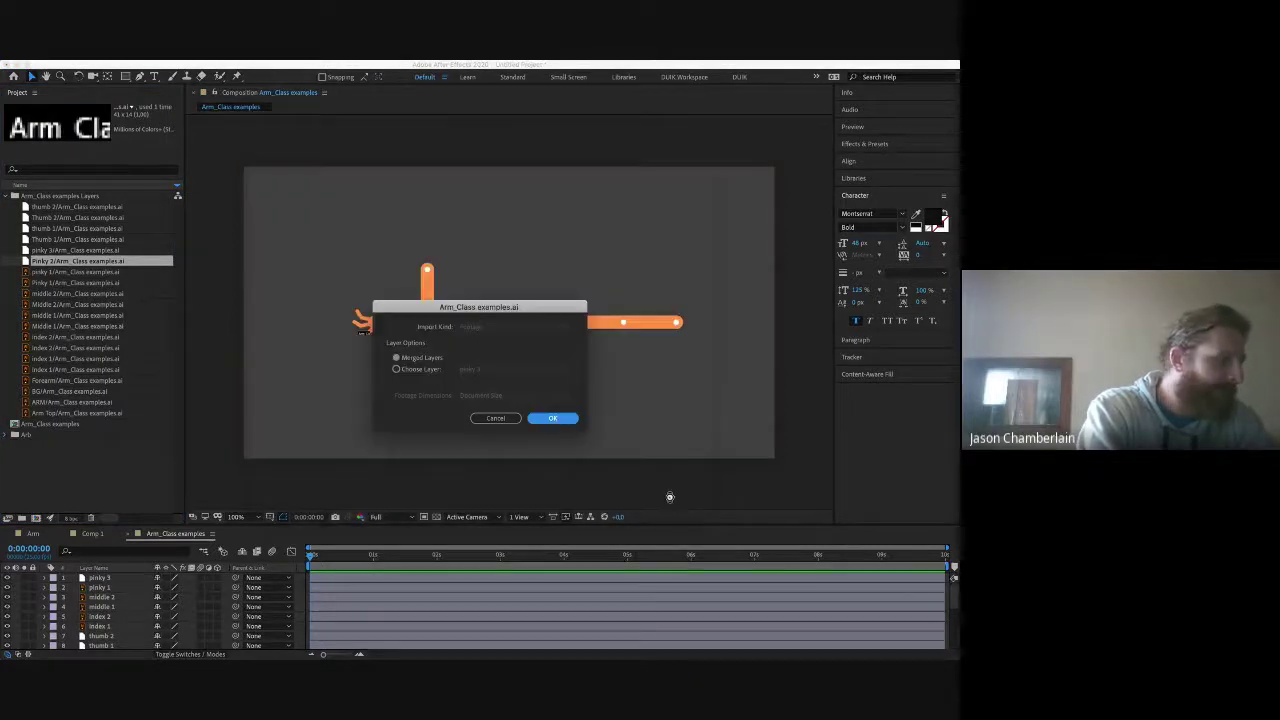
pyautogui.click(416, 370)
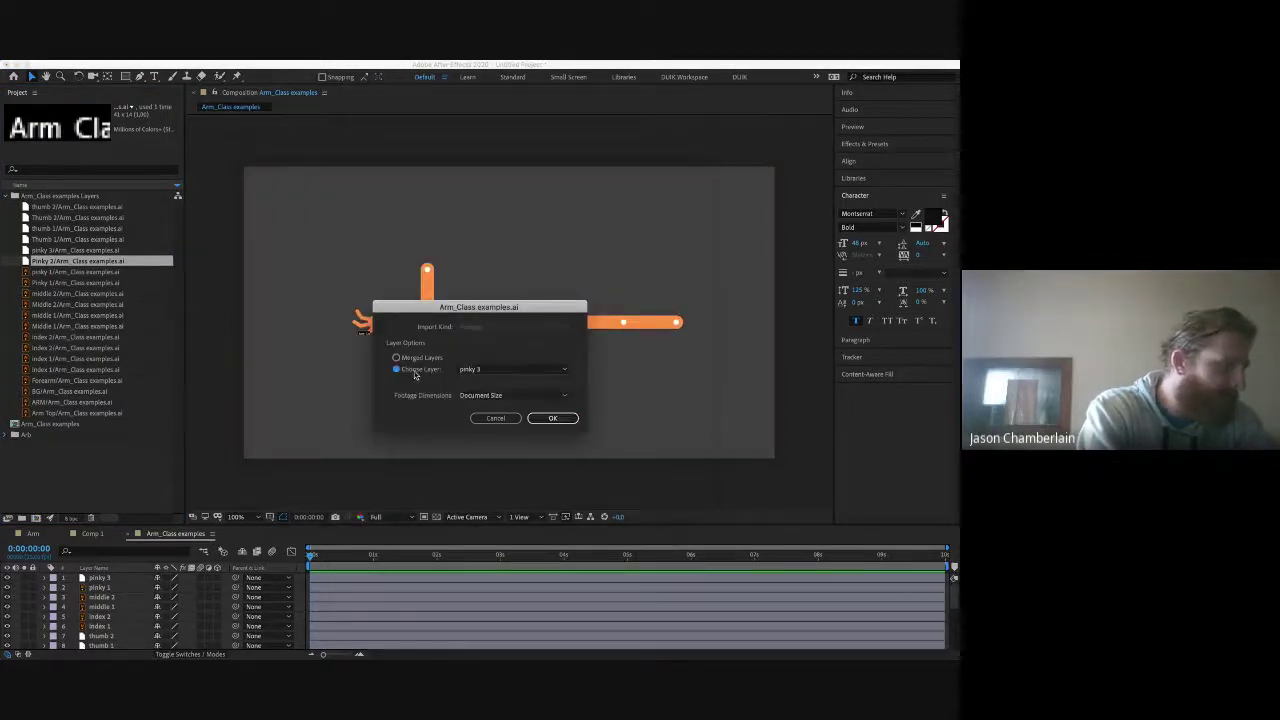
pyautogui.click(552, 418)
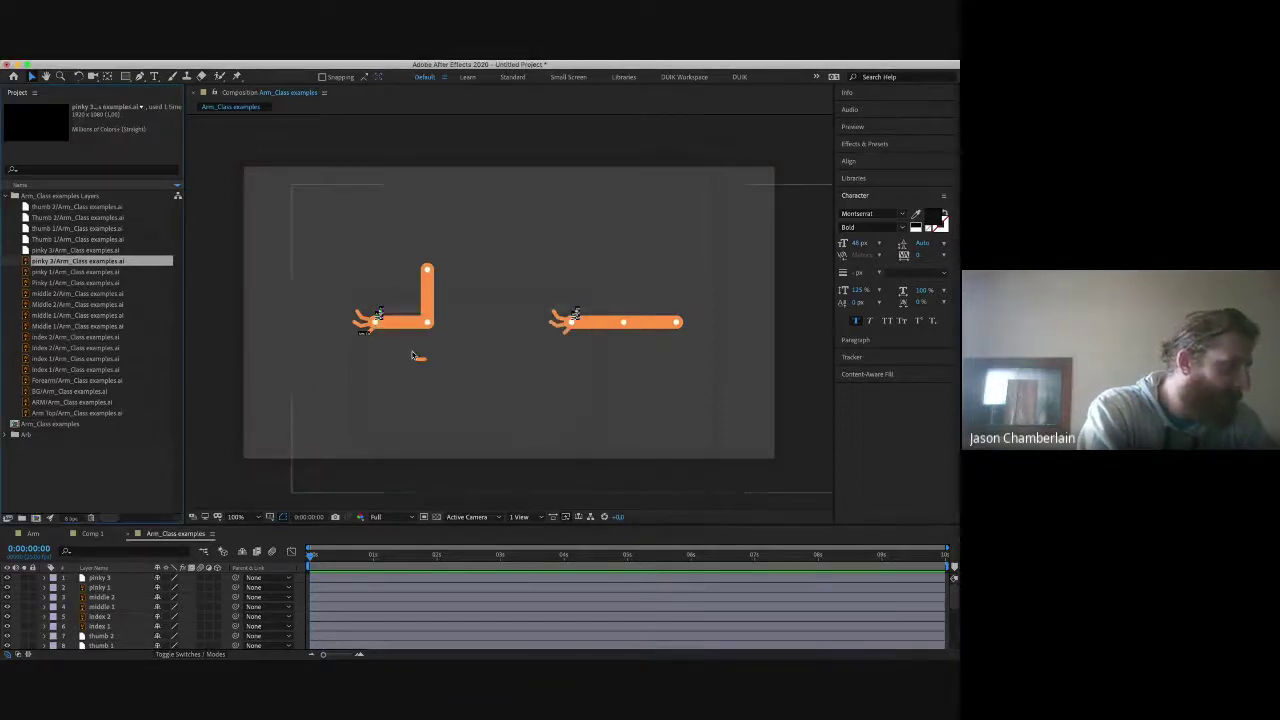
# Step: Enlarge the timeline area and delete the Arm_Class examples Layers folder together with the Arm_Class examples composition from the project
pyautogui.click(363, 333)
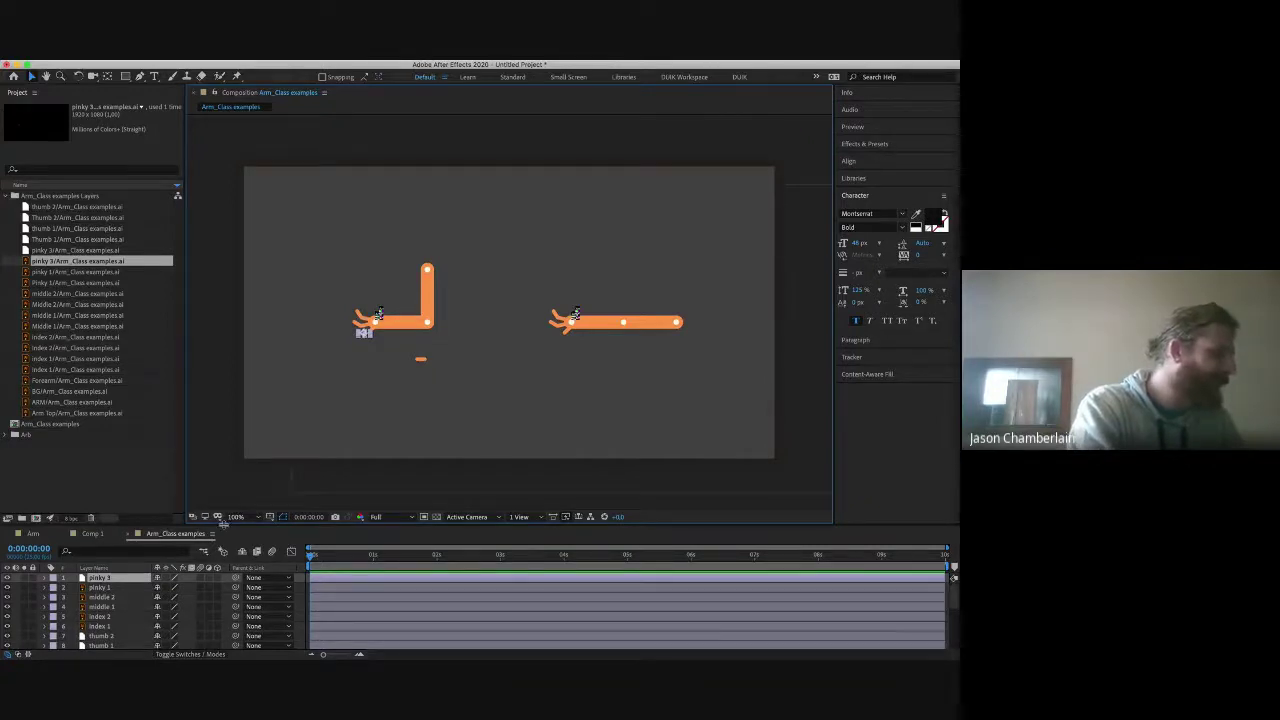
pyautogui.moveTo(224, 523); pyautogui.dragTo(224, 441)
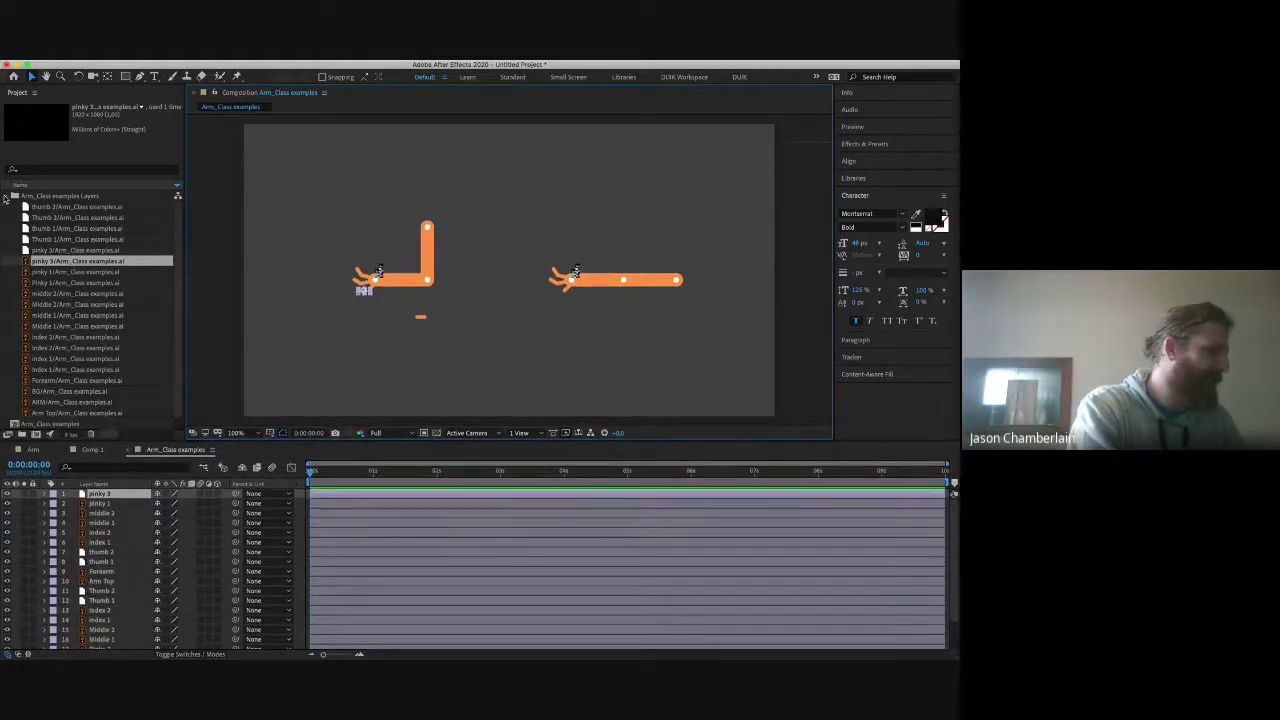
pyautogui.doubleClick(35, 196)
pyautogui.keyDown('shift'); pyautogui.click(35, 207); pyautogui.keyUp('shift')
pyautogui.press('Delete')
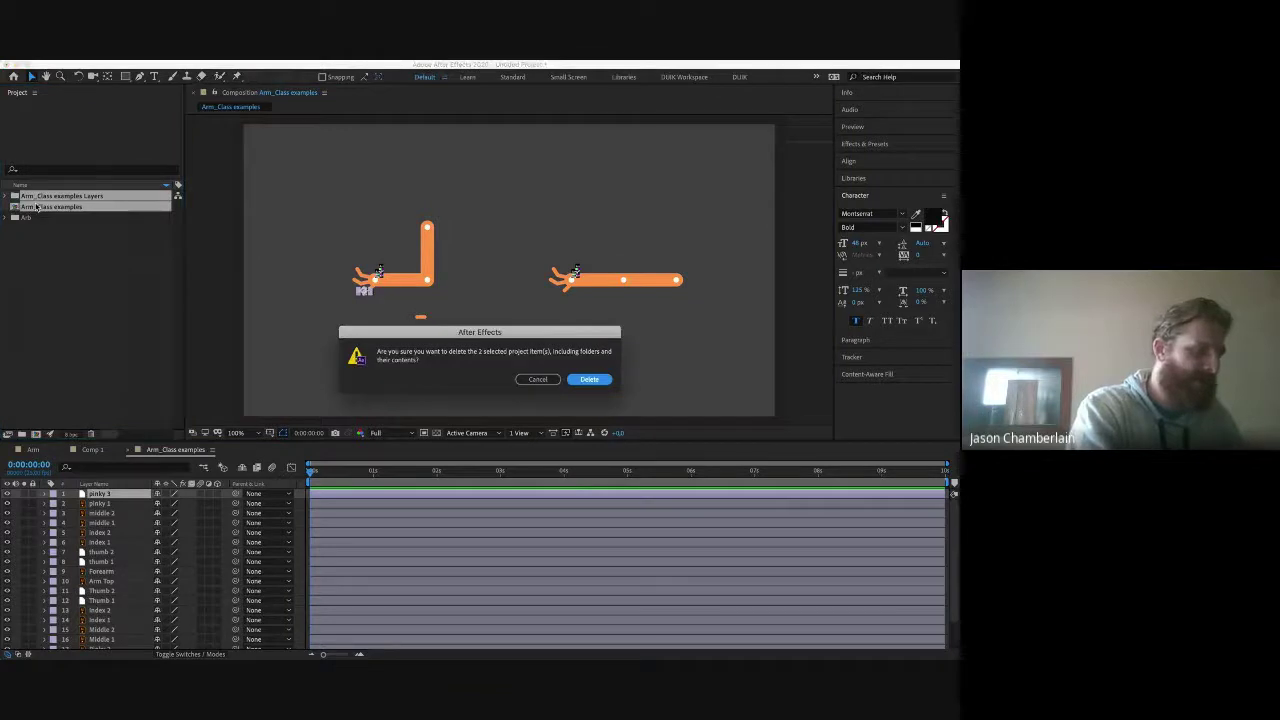
pyautogui.click(584, 379)
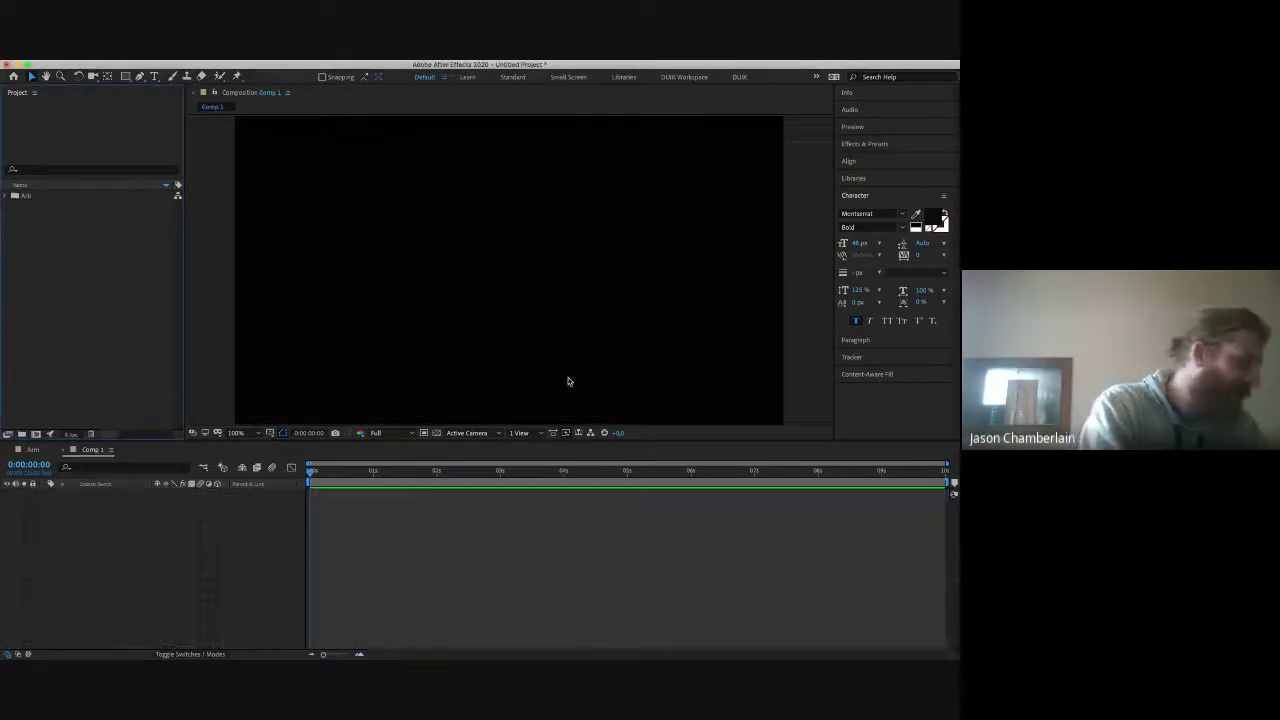
pyautogui.doubleClick(81, 239)
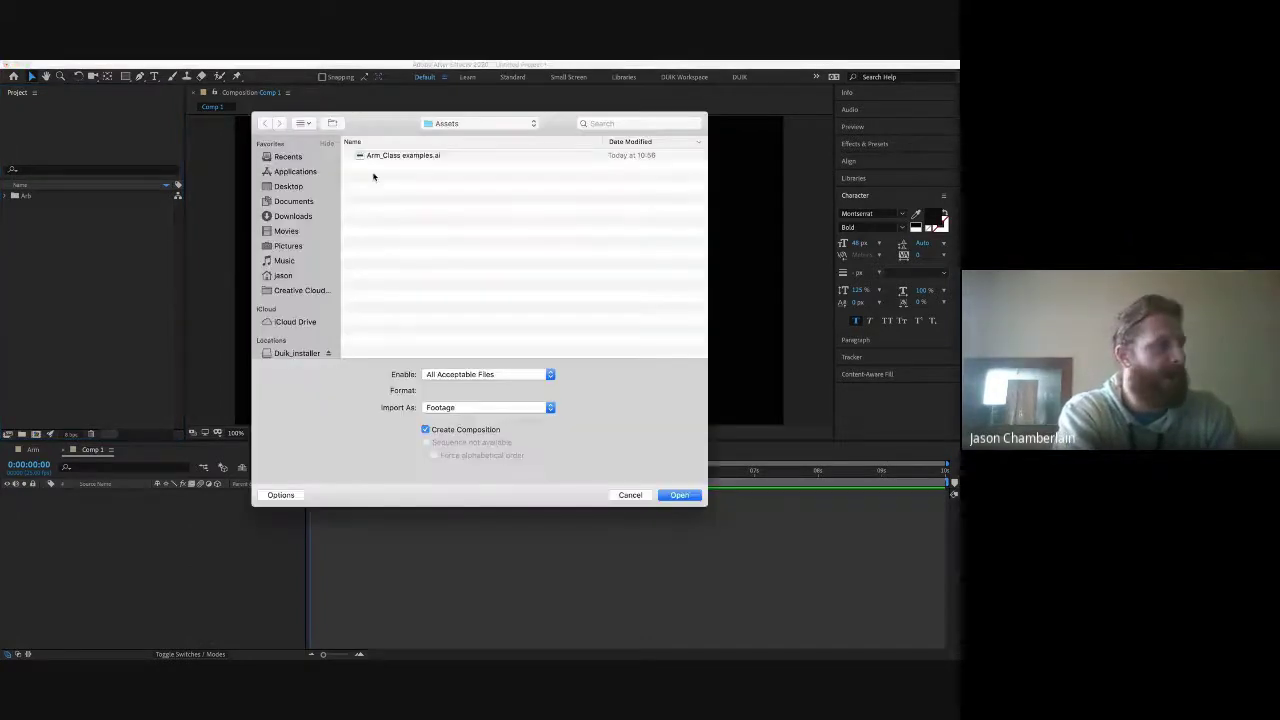
pyautogui.click(385, 157)
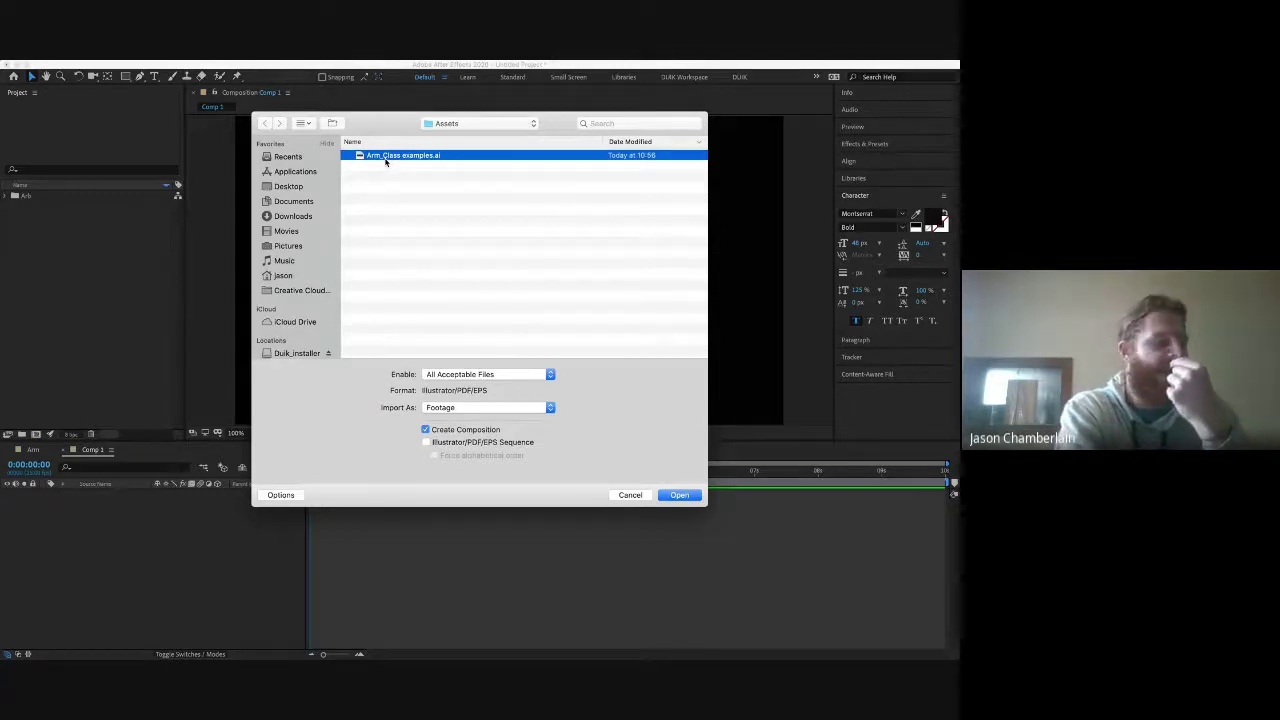
pyautogui.click(531, 408)
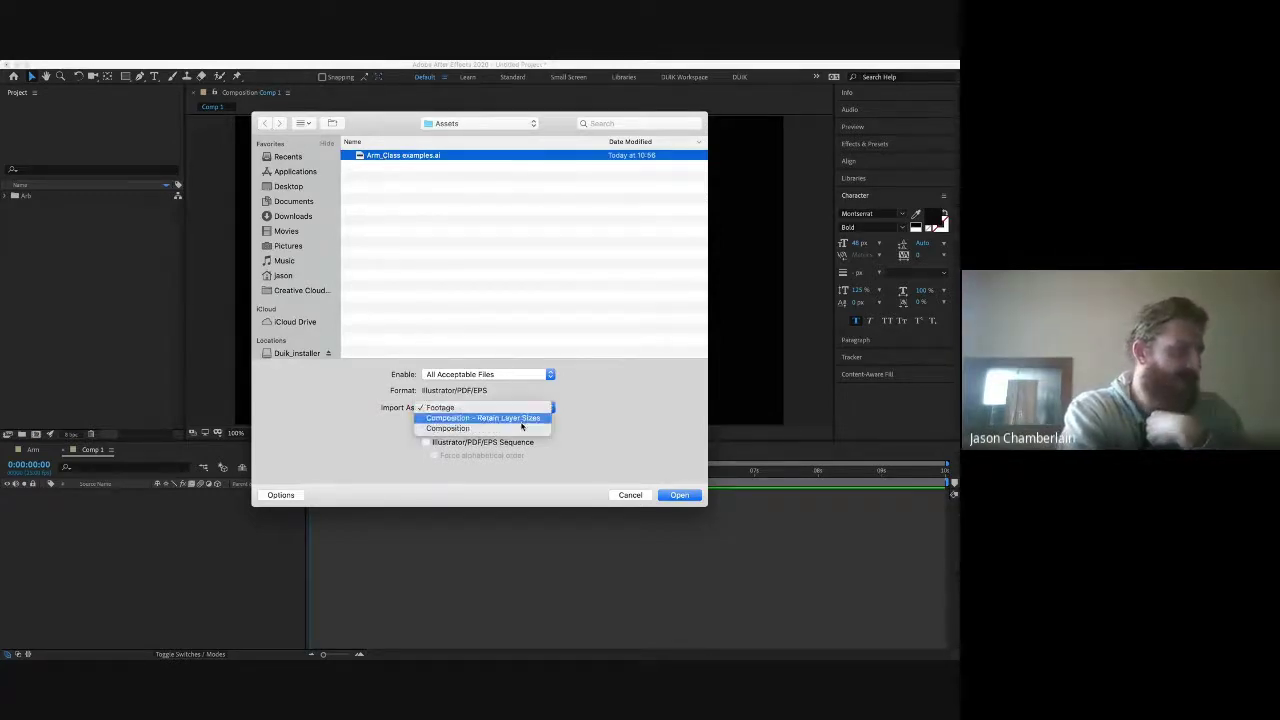
pyautogui.click(520, 419)
pyautogui.click(640, 495)
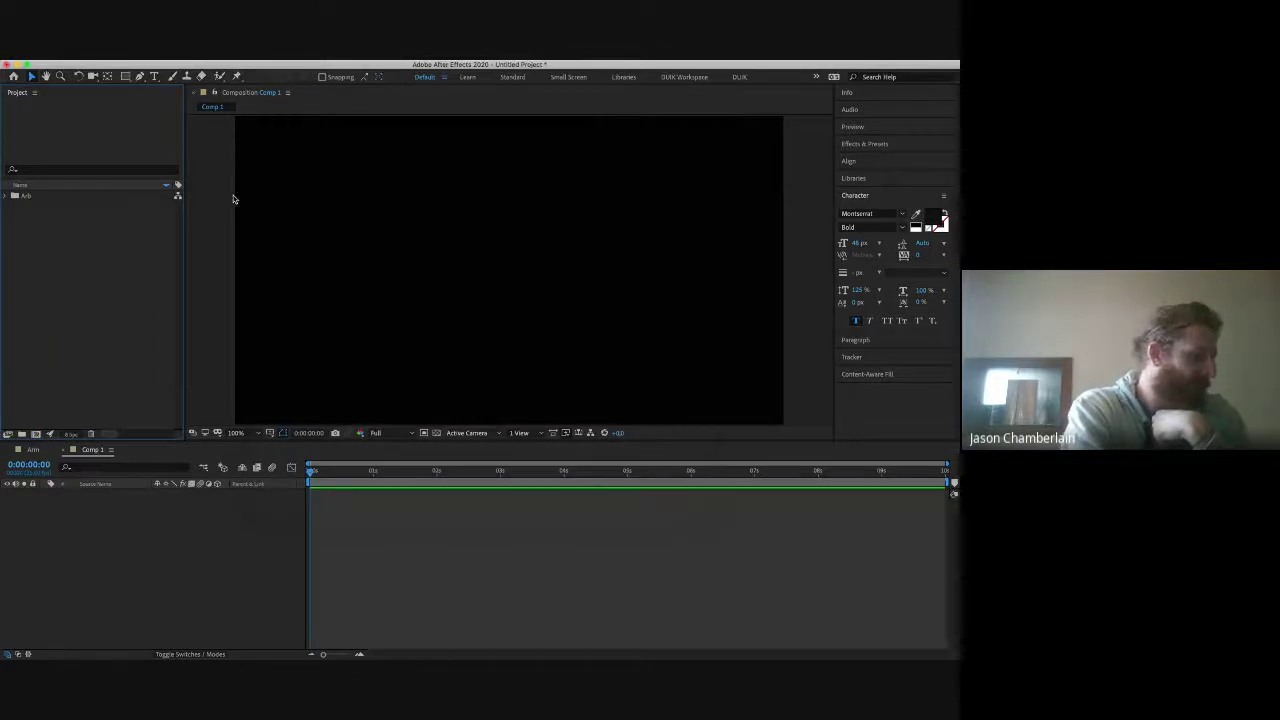
# Step: Switch to Finder, open the Assets folder and bring Arm_Class examples.ai from it into the After Effects project
pyautogui.click(50, 640)
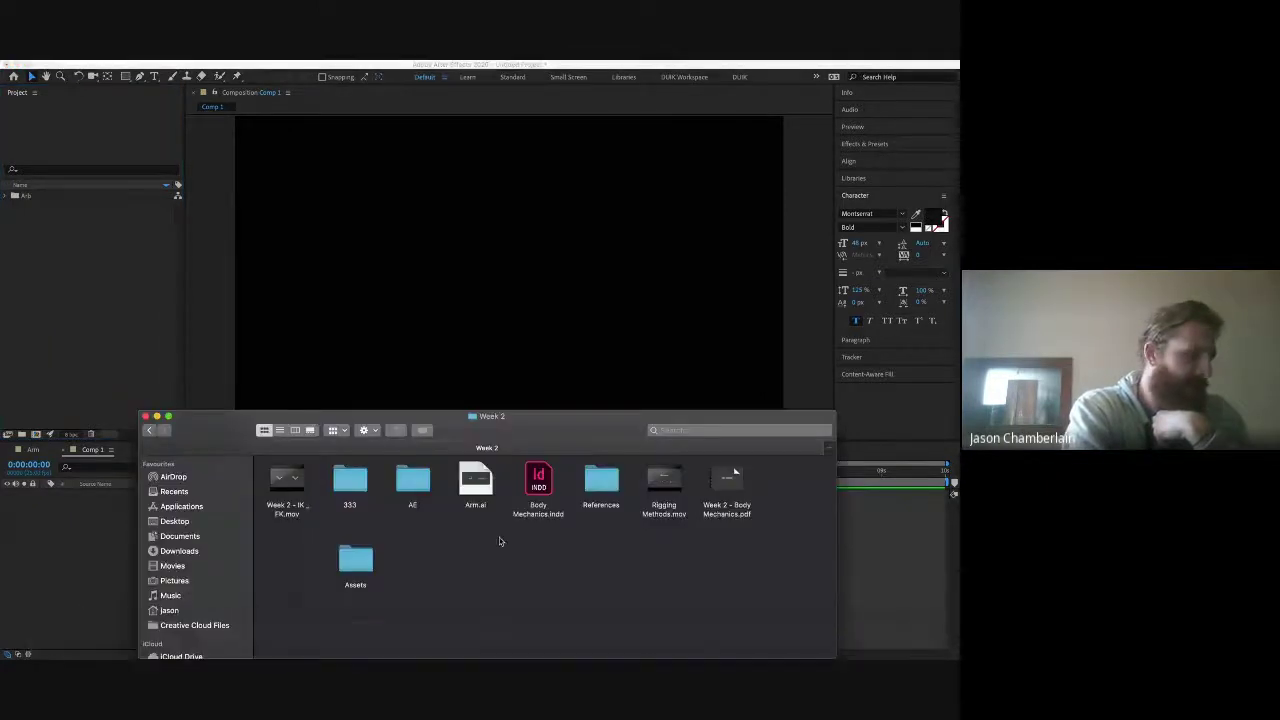
pyautogui.click(475, 475)
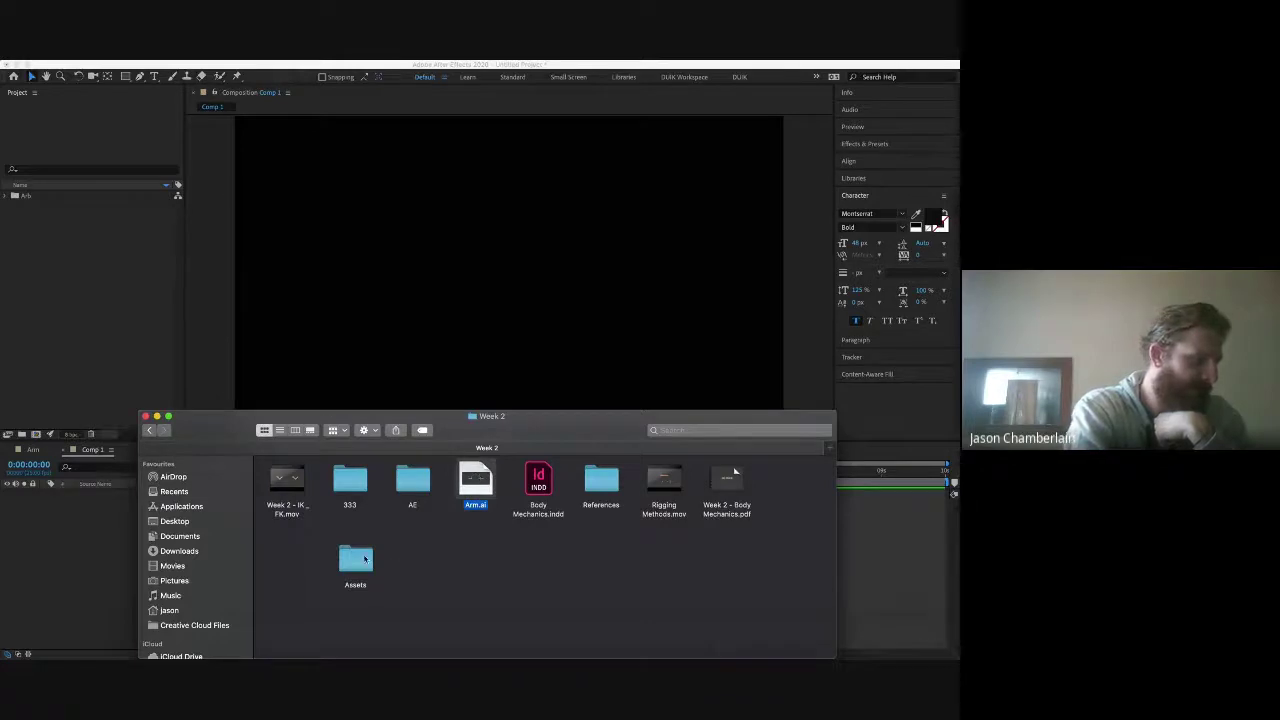
pyautogui.doubleClick(357, 560)
pyautogui.click(284, 478)
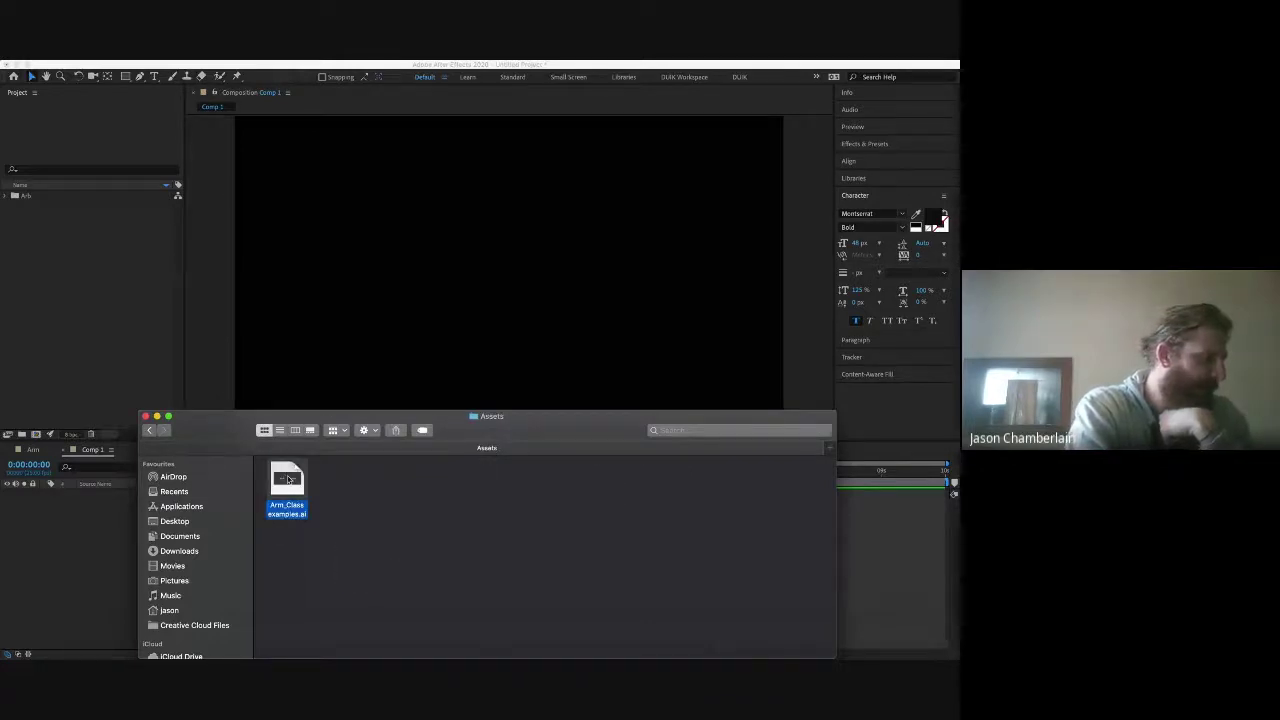
pyautogui.doubleClick(288, 480)
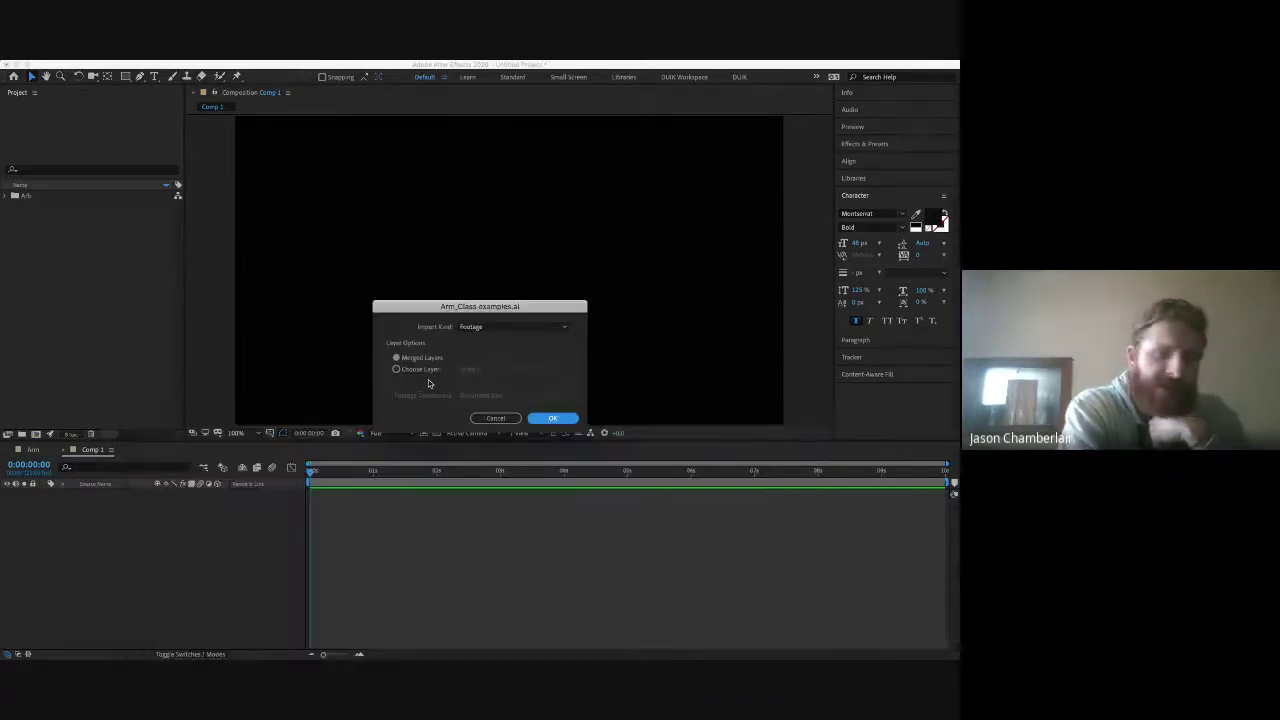
# Step: Import Arm_Class examples.ai as a Composition with footage dimensions set to Layer Size
pyautogui.click(525, 329)
pyautogui.click(511, 350)
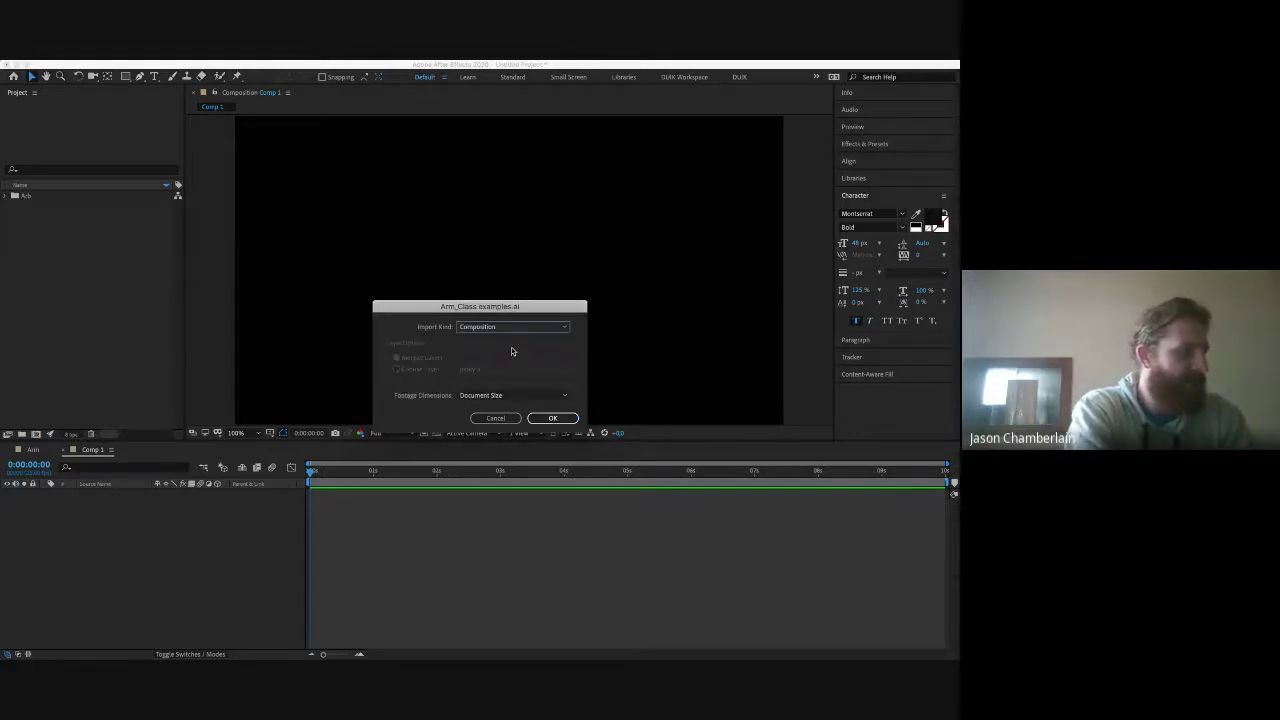
pyautogui.click(506, 396)
pyautogui.click(506, 408)
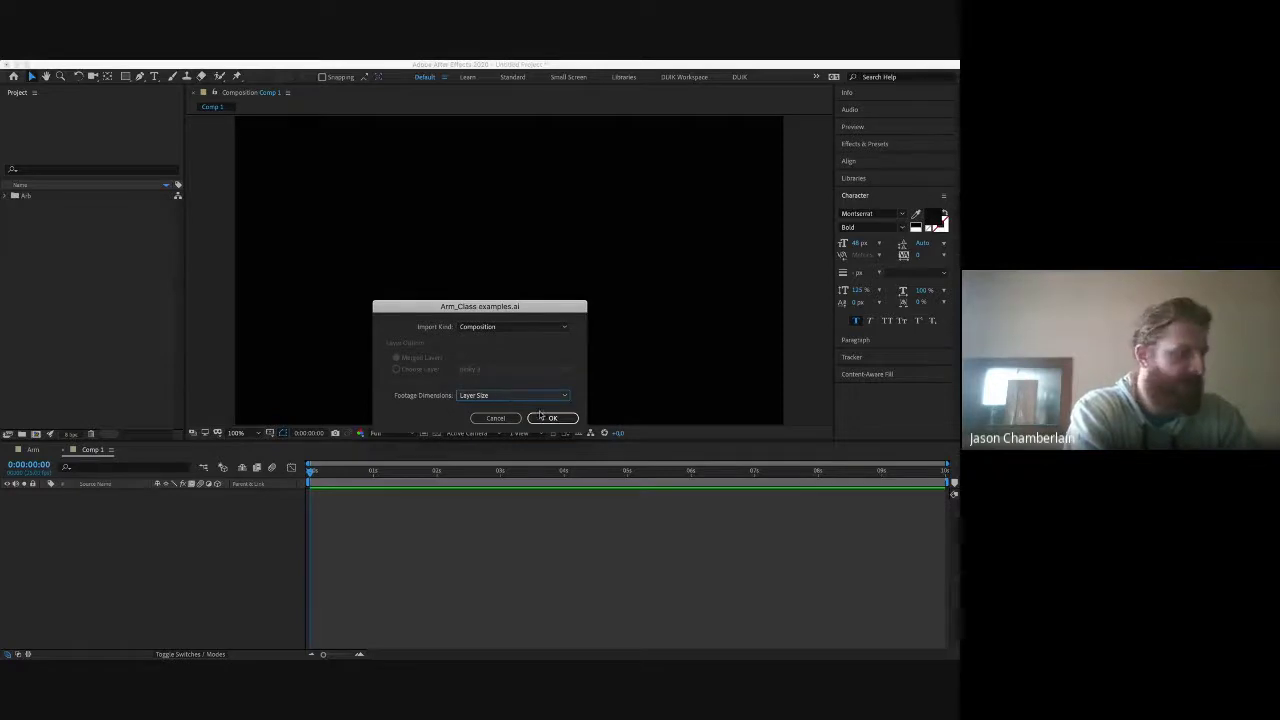
pyautogui.click(553, 418)
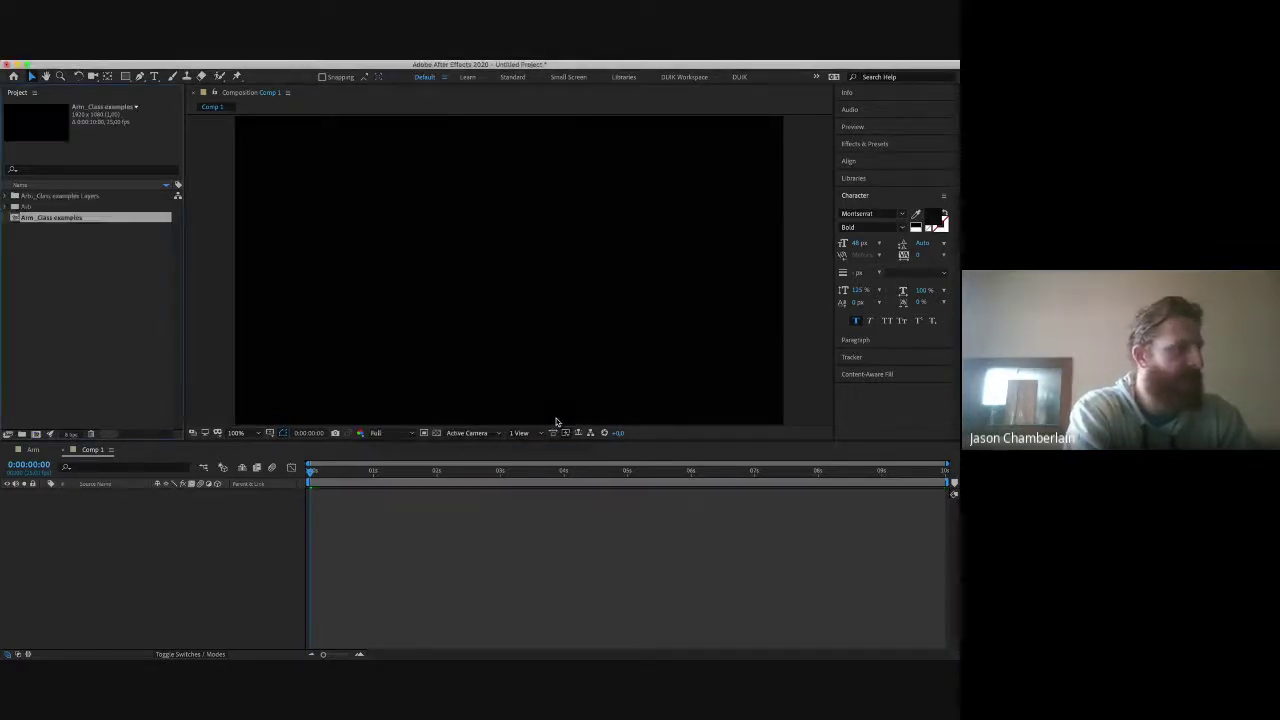
# Step: Open the imported Arm_Class examples composition and lock its BG layer
pyautogui.doubleClick(54, 208)
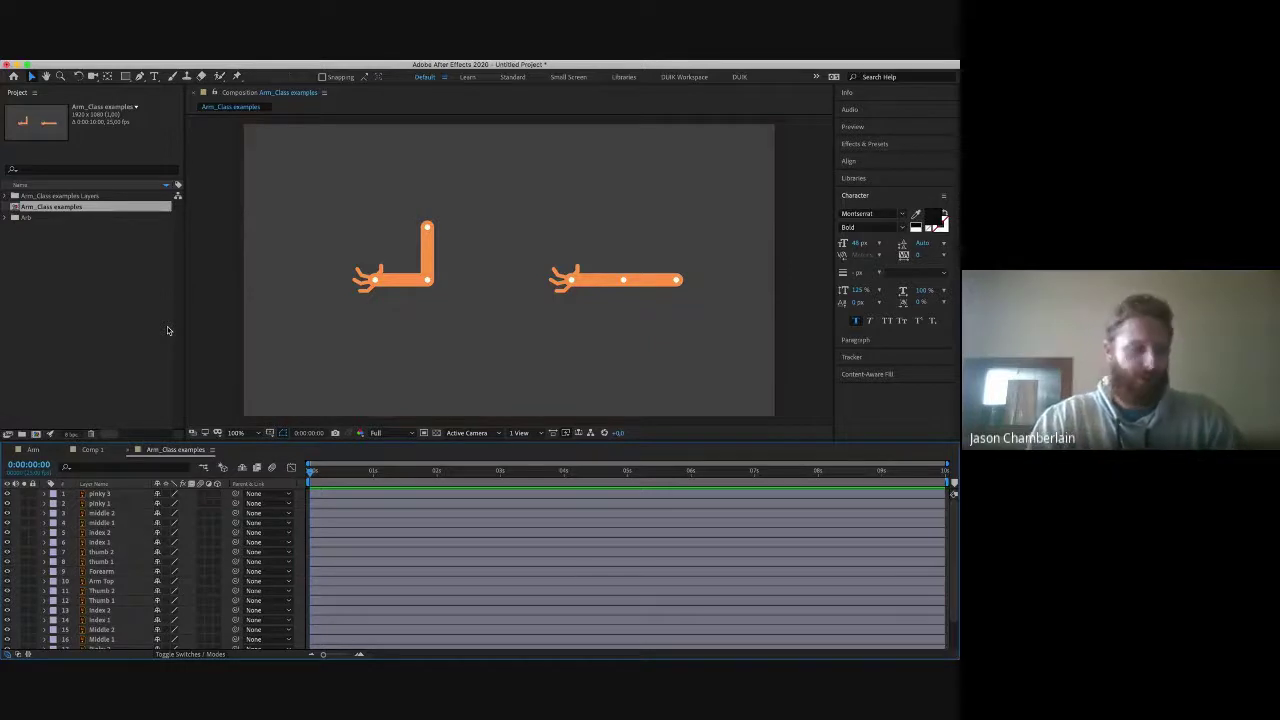
pyautogui.click(300, 287)
pyautogui.scroll(-2, 106, 575)
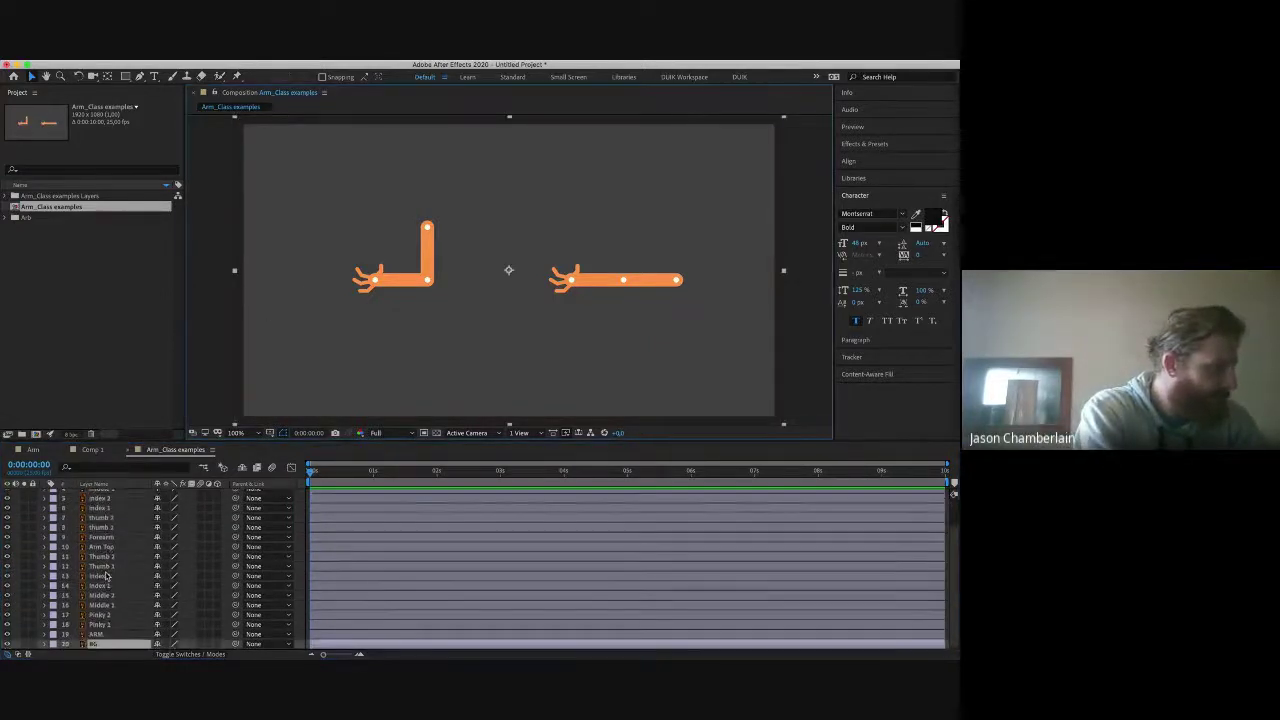
pyautogui.click(34, 644)
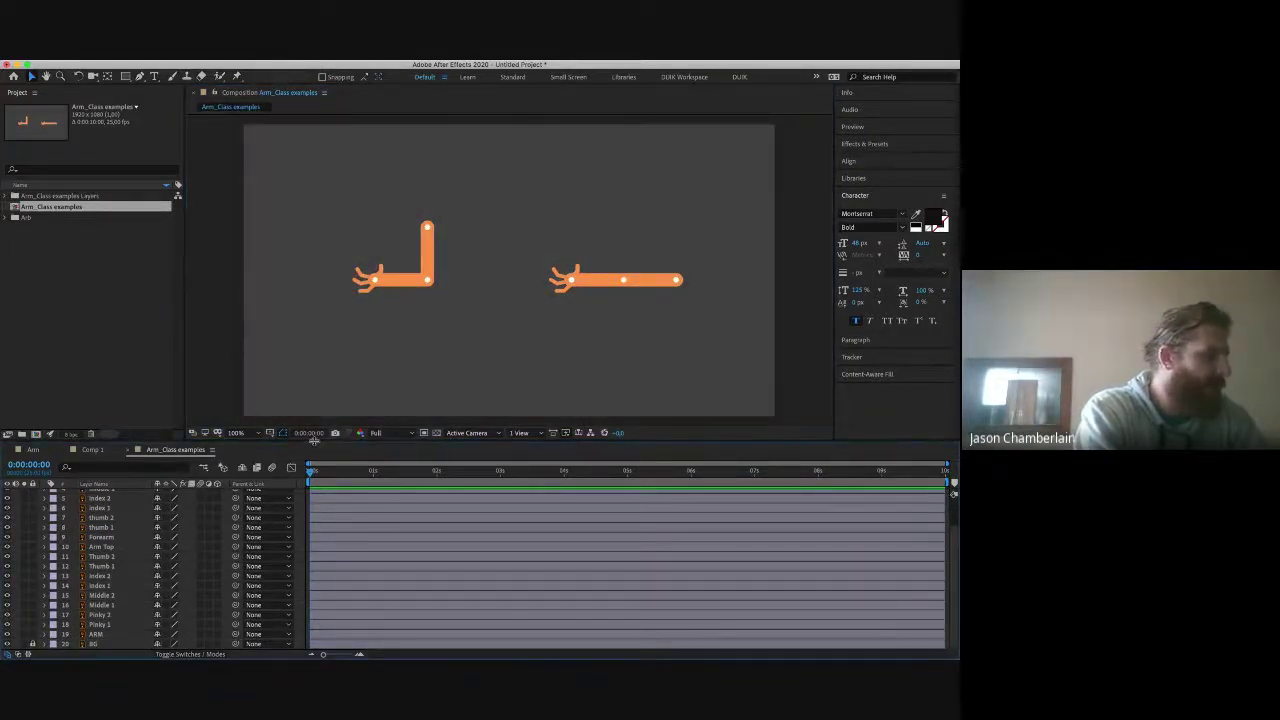
# Step: Enlarge the timeline area and check which layers belong to the straight arm and which to the bent arm
pyautogui.moveTo(313, 440); pyautogui.dragTo(313, 345)
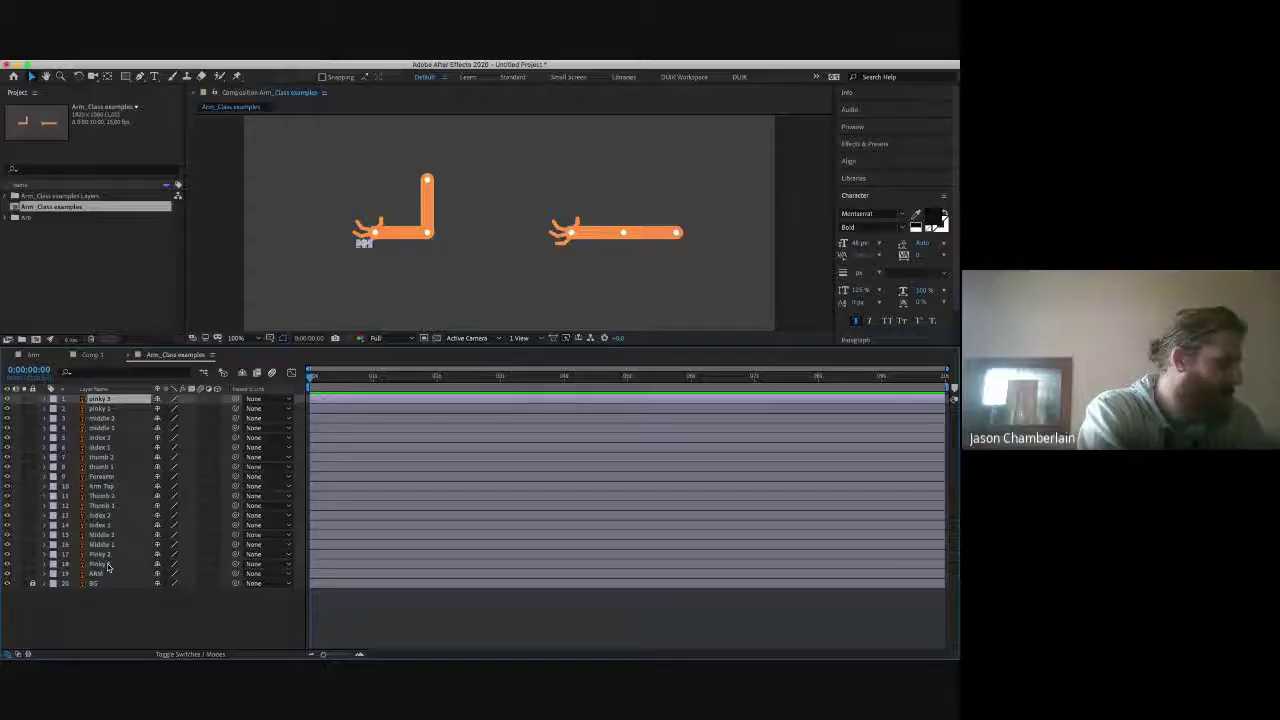
pyautogui.click(105, 578)
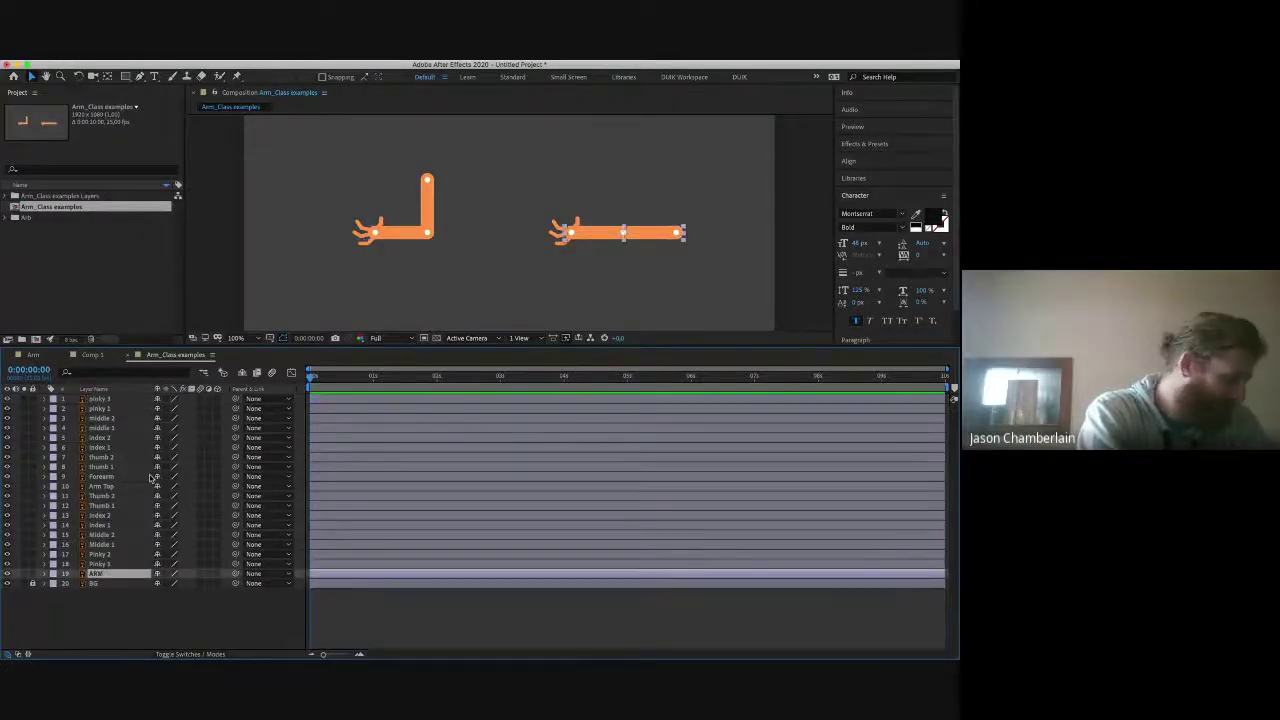
pyautogui.click(321, 148)
pyautogui.moveTo(321, 148); pyautogui.dragTo(444, 272)
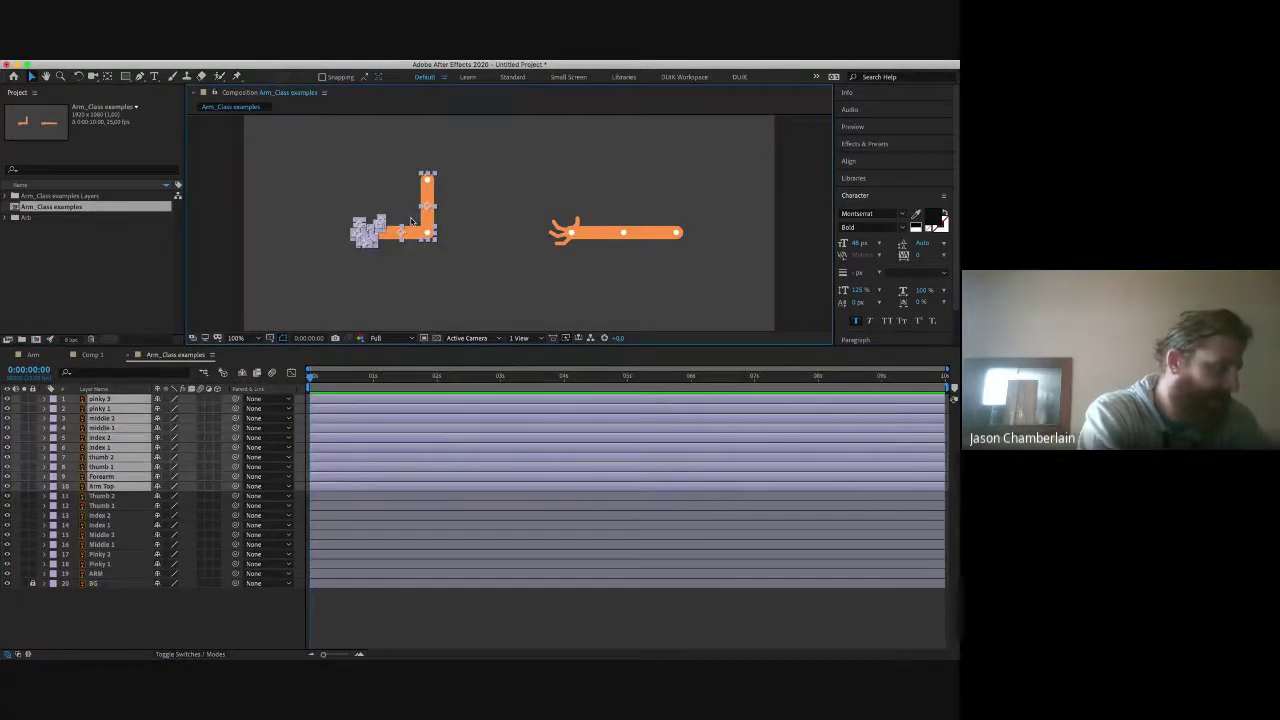
pyautogui.click(322, 233)
# Step: Give the bent arm's outer finger layers pinky 3, middle 2, index 2 and thumb 2 a purple label
pyautogui.click(114, 400)
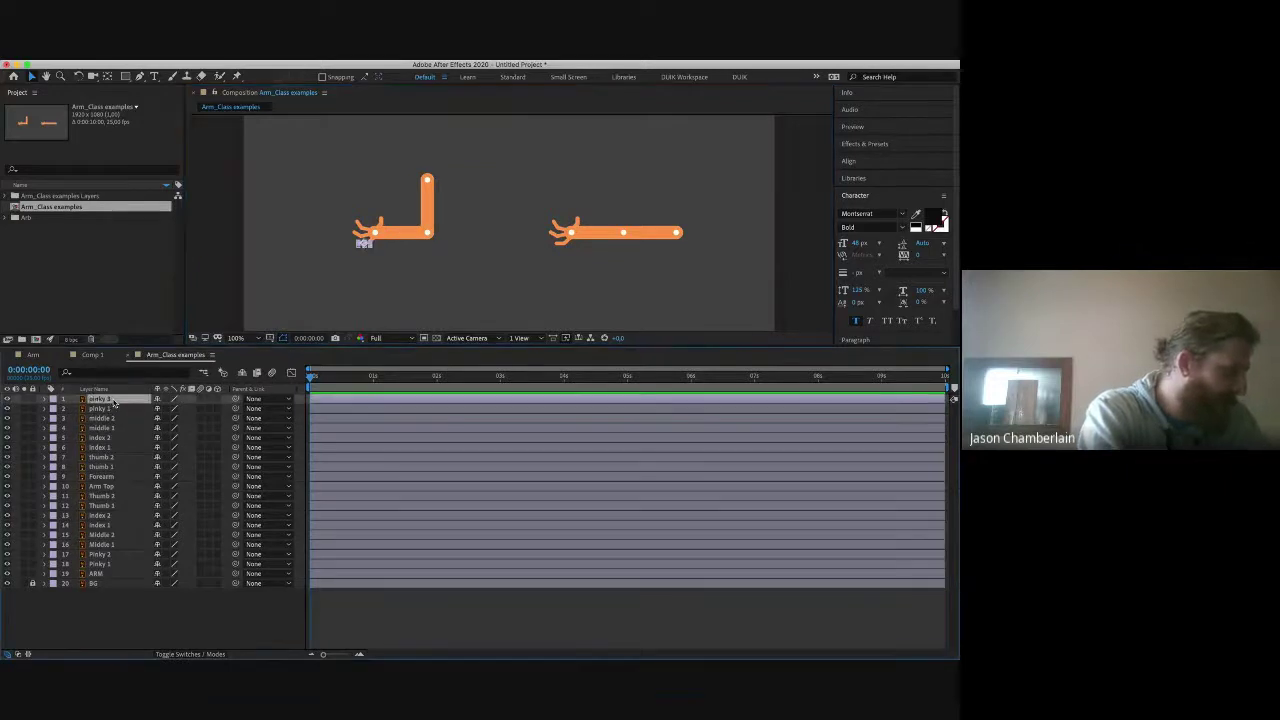
pyautogui.keyDown('shift'); pyautogui.click(118, 418); pyautogui.keyUp('shift')
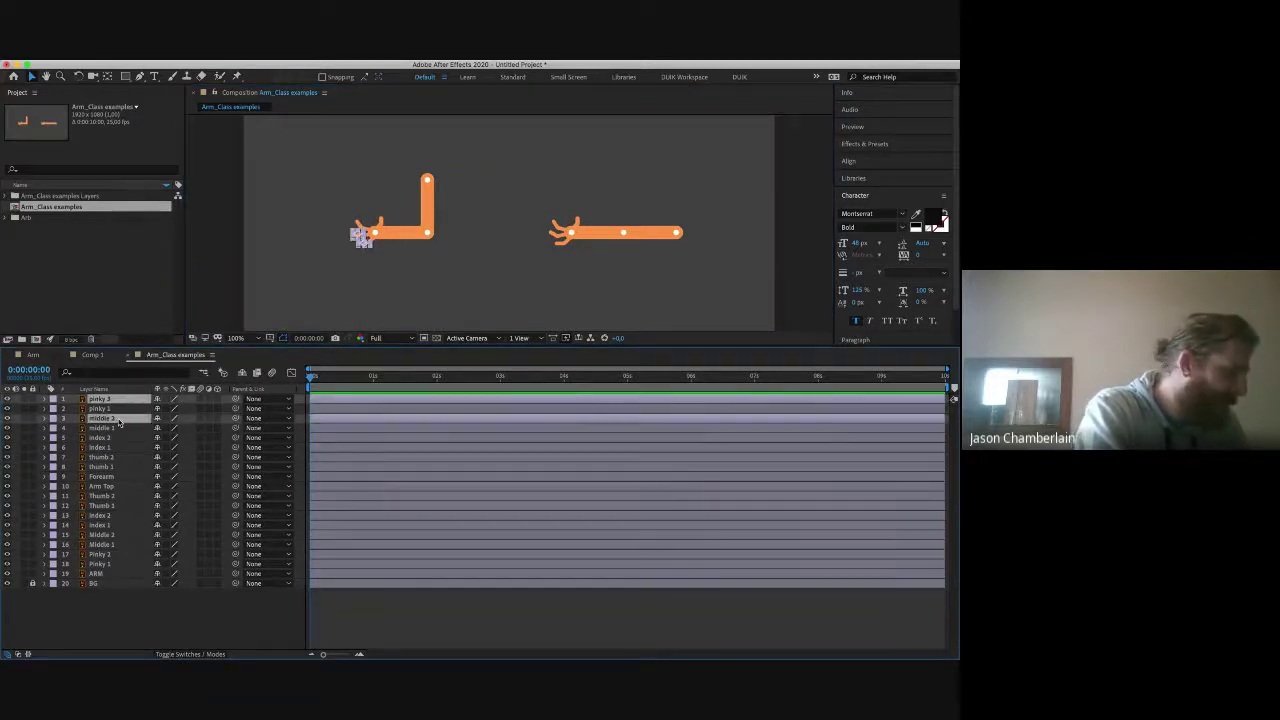
pyautogui.keyDown('super'); pyautogui.click(118, 438); pyautogui.keyUp('super')
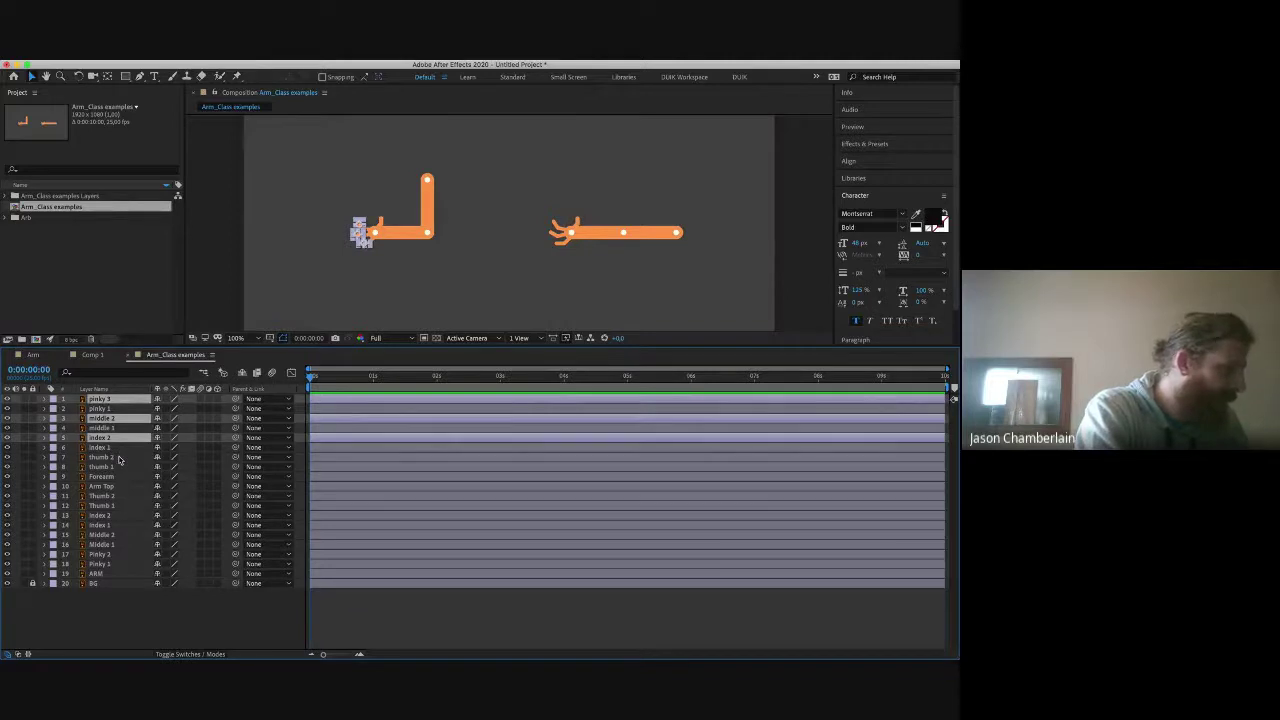
pyautogui.keyDown('super'); pyautogui.click(119, 457); pyautogui.keyUp('super')
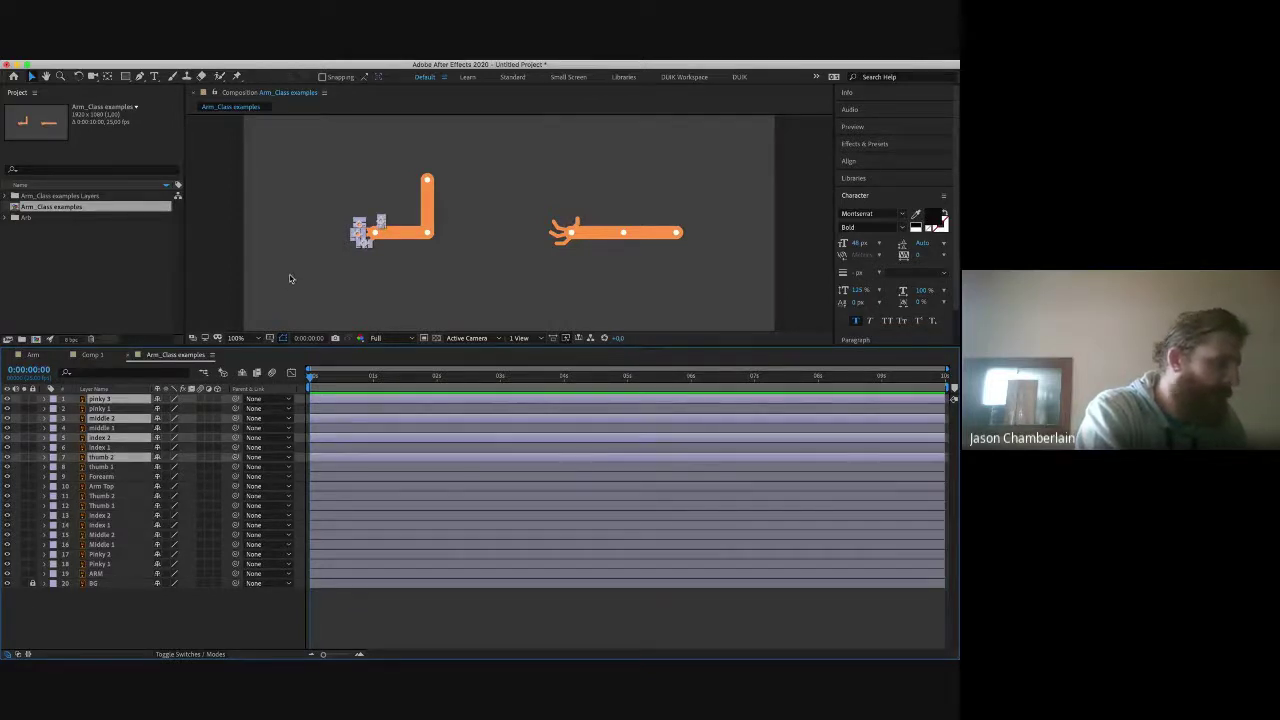
pyautogui.scroll(6, 290, 278)
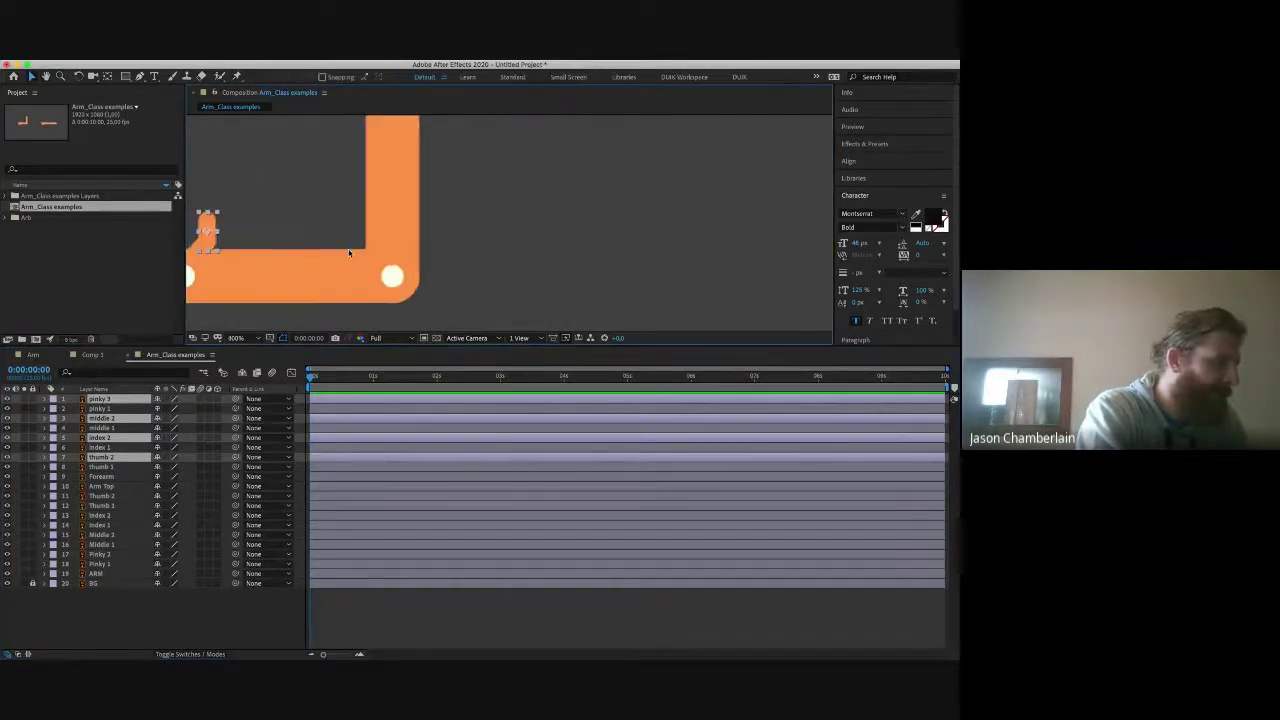
pyautogui.scroll(-1, 349, 253)
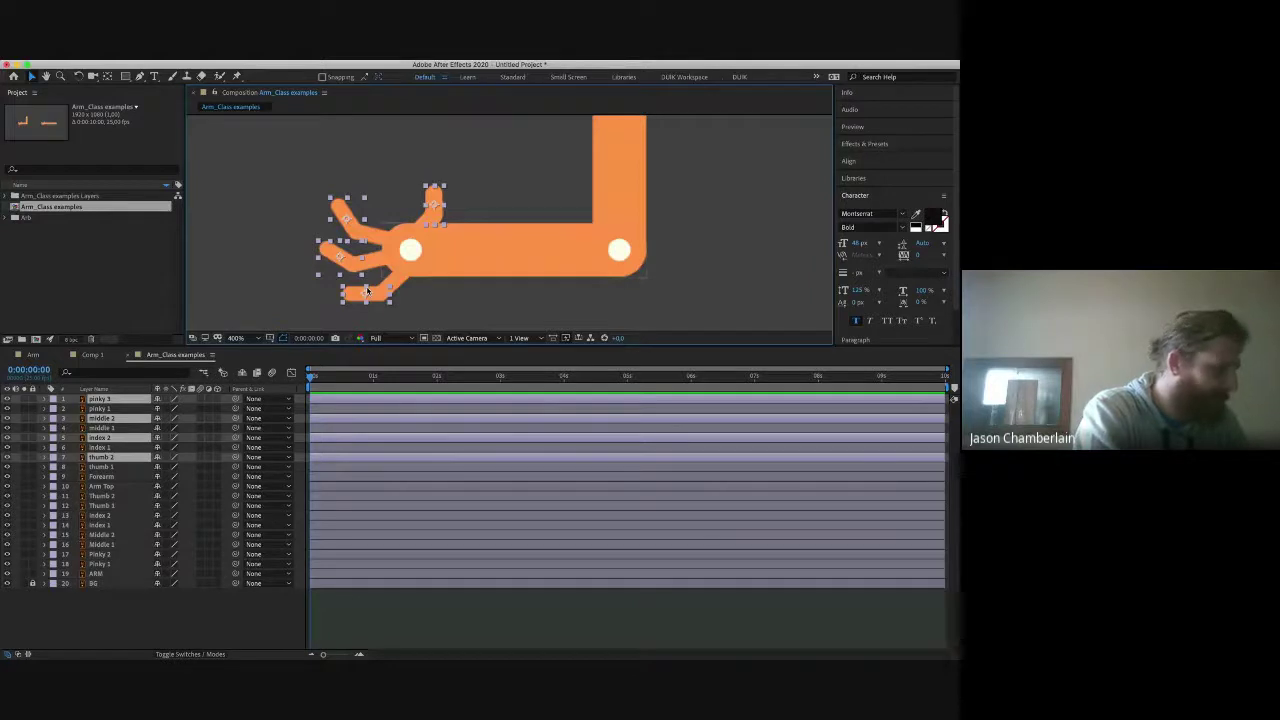
pyautogui.click(108, 400)
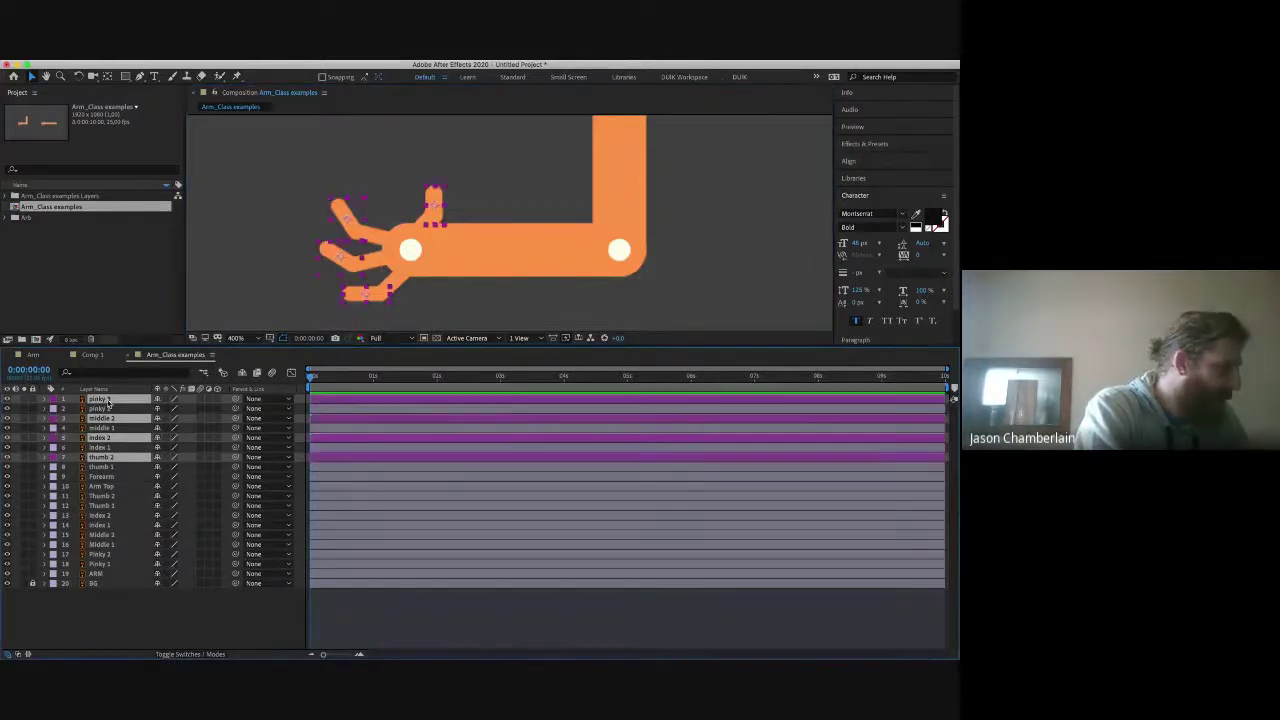
# Step: Give the bent arm's pinky 1, middle 1, index 1, thumb 1, Forearm and Arm Top layers an orange label
pyautogui.click(100, 408)
pyautogui.keyDown('super'); pyautogui.click(100, 427); pyautogui.keyUp('super')
pyautogui.keyDown('super'); pyautogui.click(104, 447); pyautogui.keyUp('super')
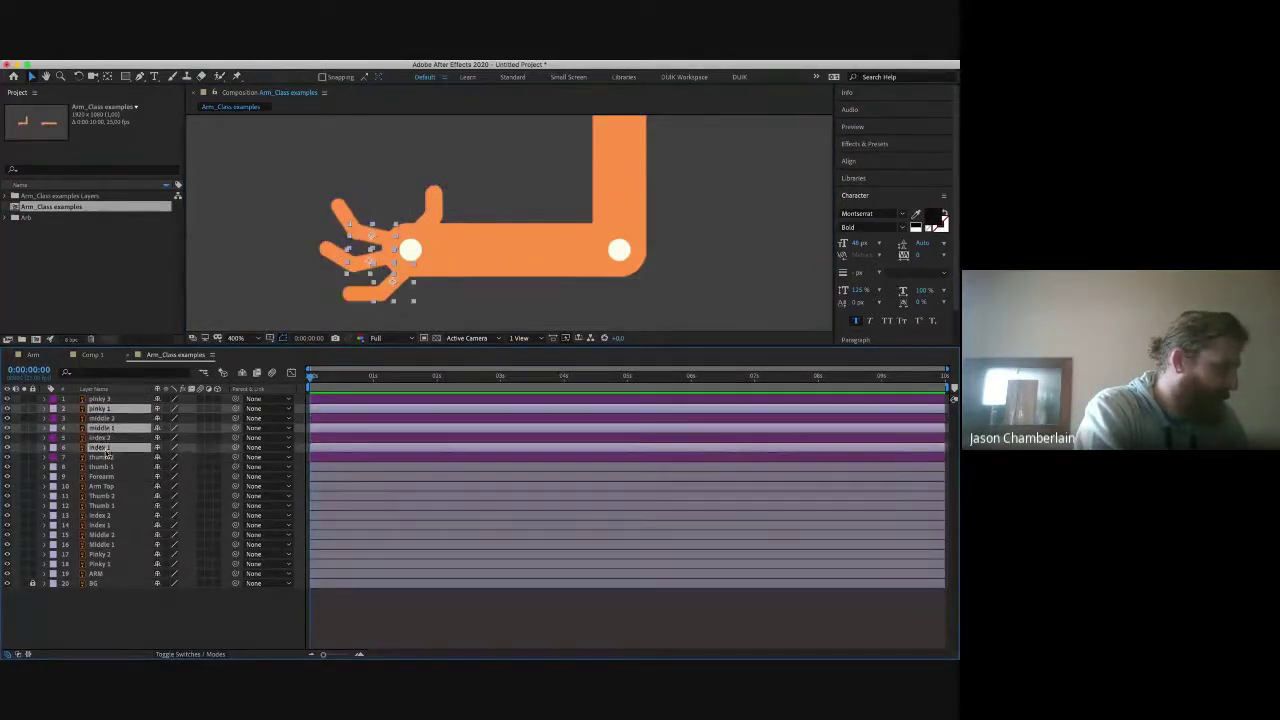
pyautogui.keyDown('super'); pyautogui.click(105, 466); pyautogui.keyUp('super')
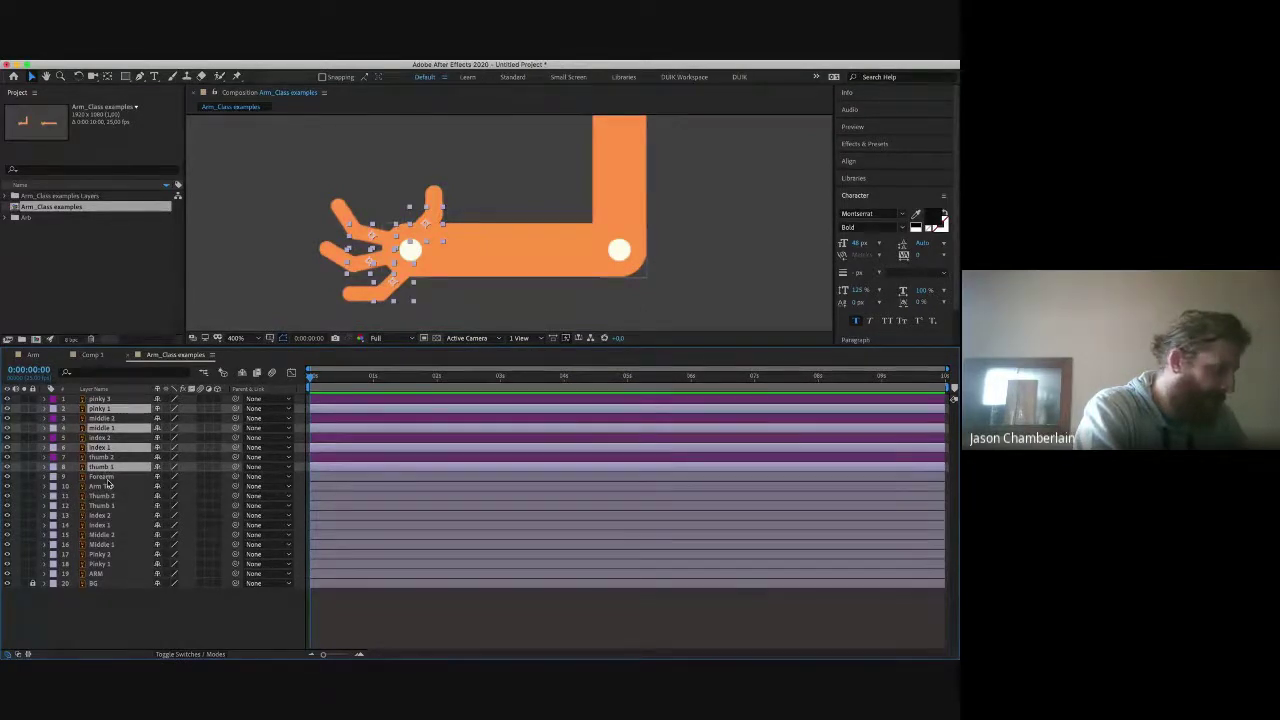
pyautogui.keyDown('shift'); pyautogui.click(110, 486); pyautogui.keyUp('shift')
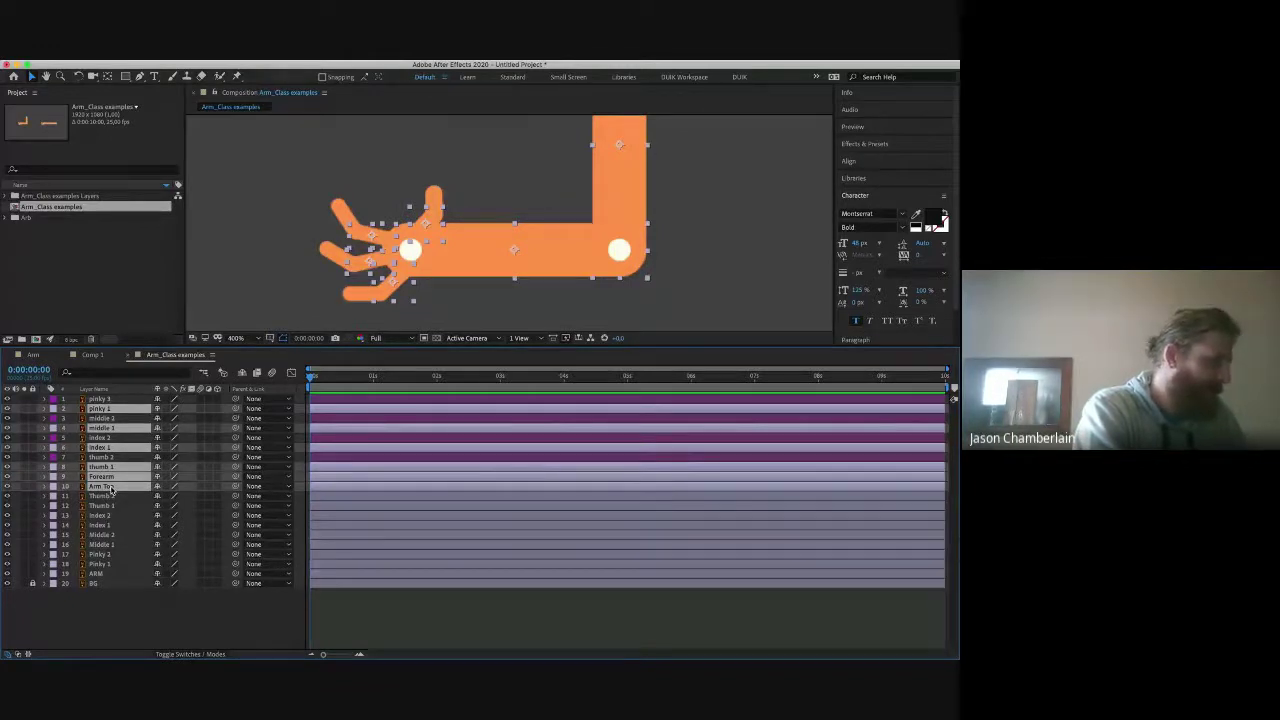
pyautogui.click(98, 615)
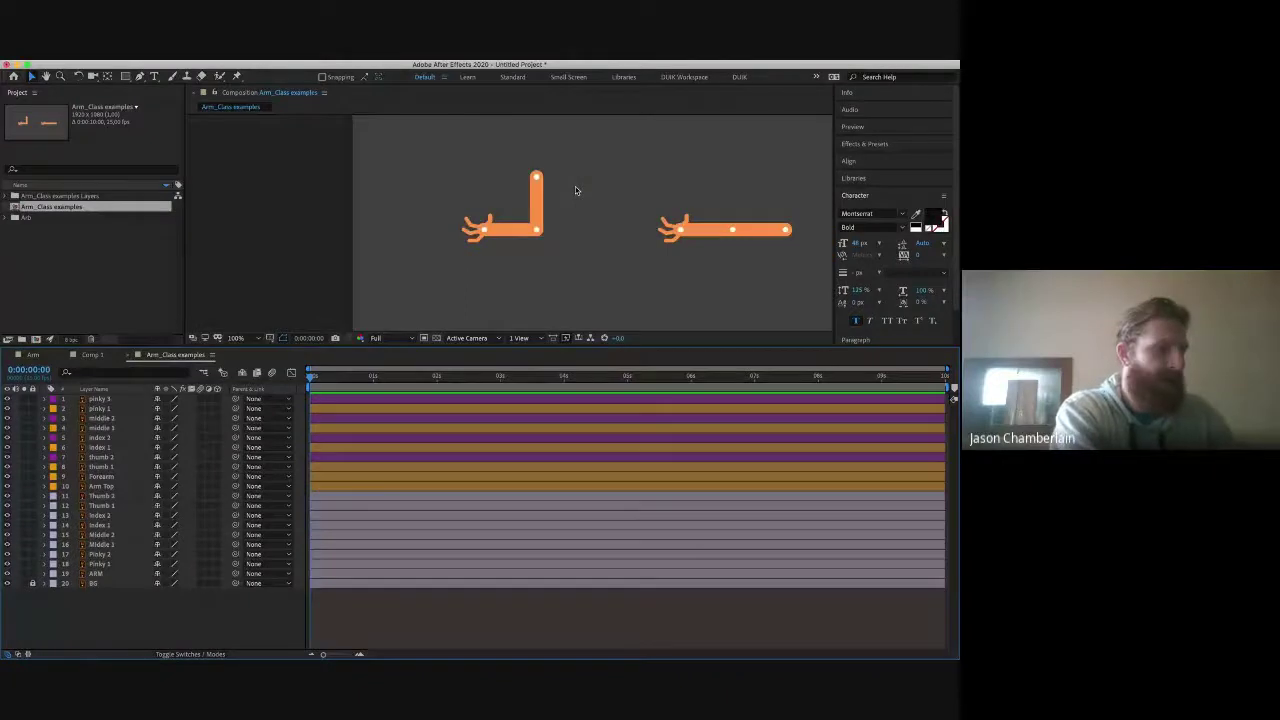
# Step: Give the straight arm's outer finger layers Thumb 2, Index 2, Middle 2 and Pinky 2 a Yellow label
pyautogui.moveTo(575, 186); pyautogui.dragTo(829, 286)
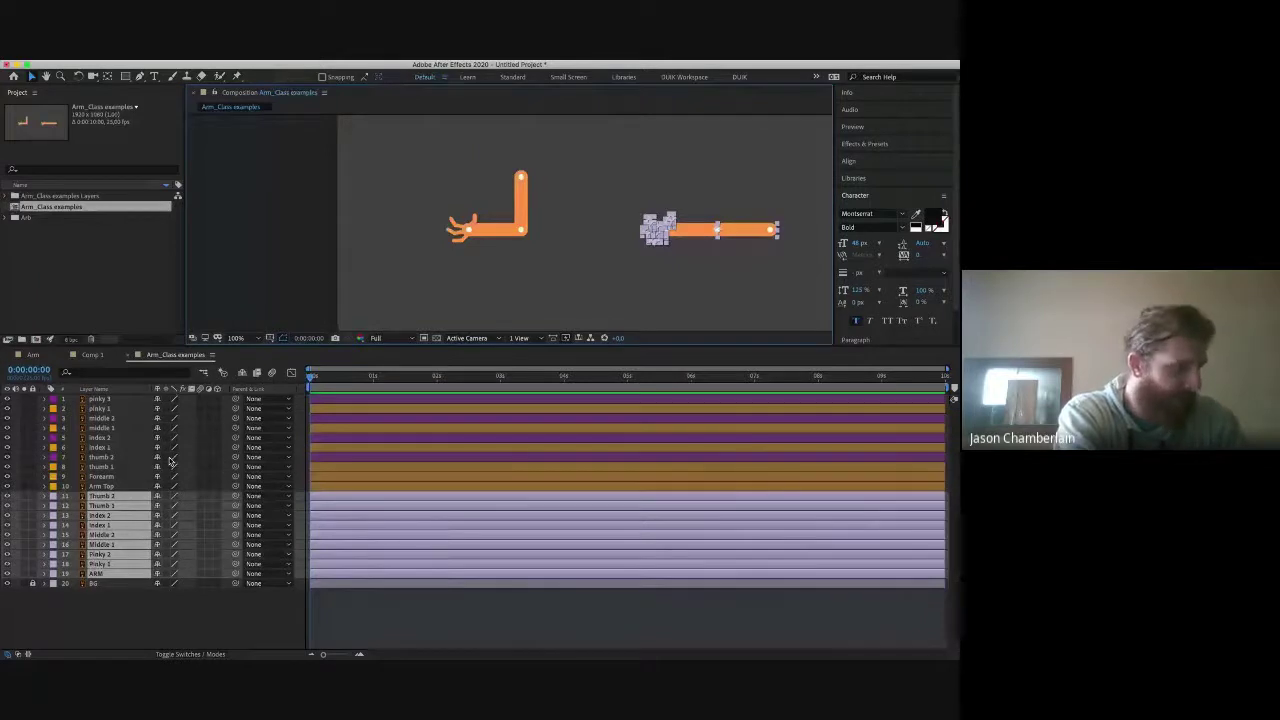
pyautogui.click(129, 626)
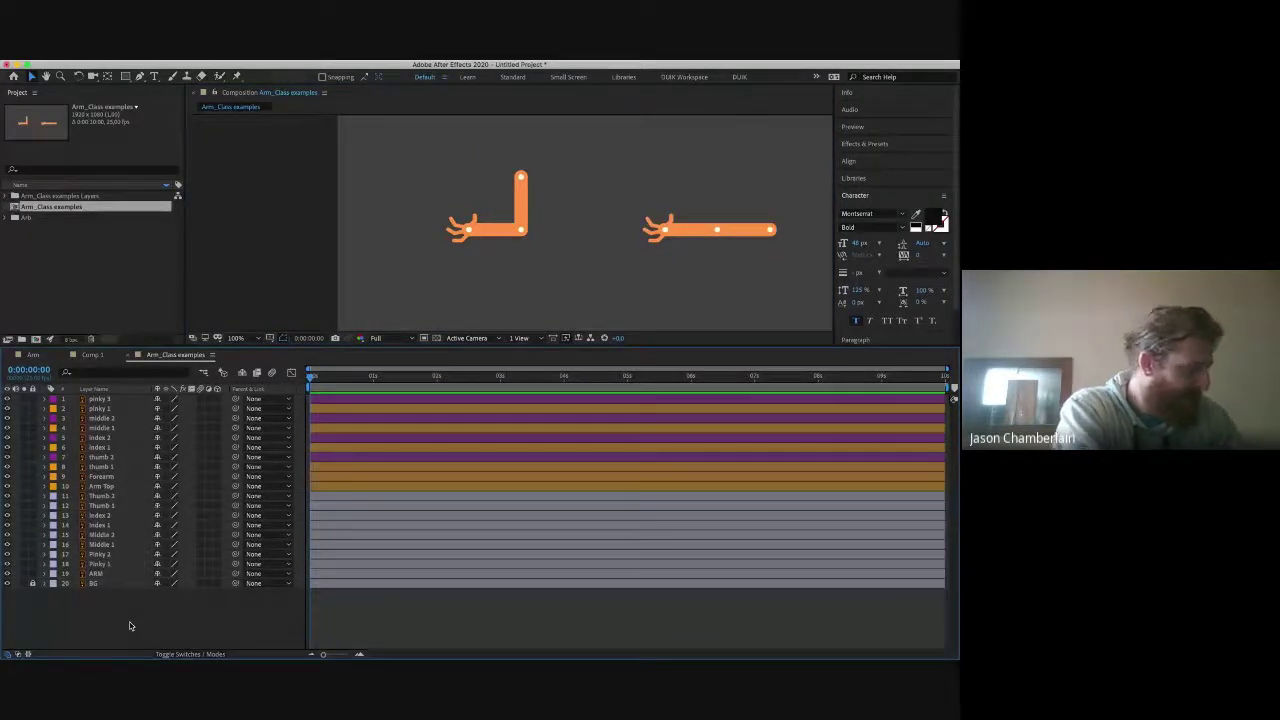
pyautogui.click(720, 234)
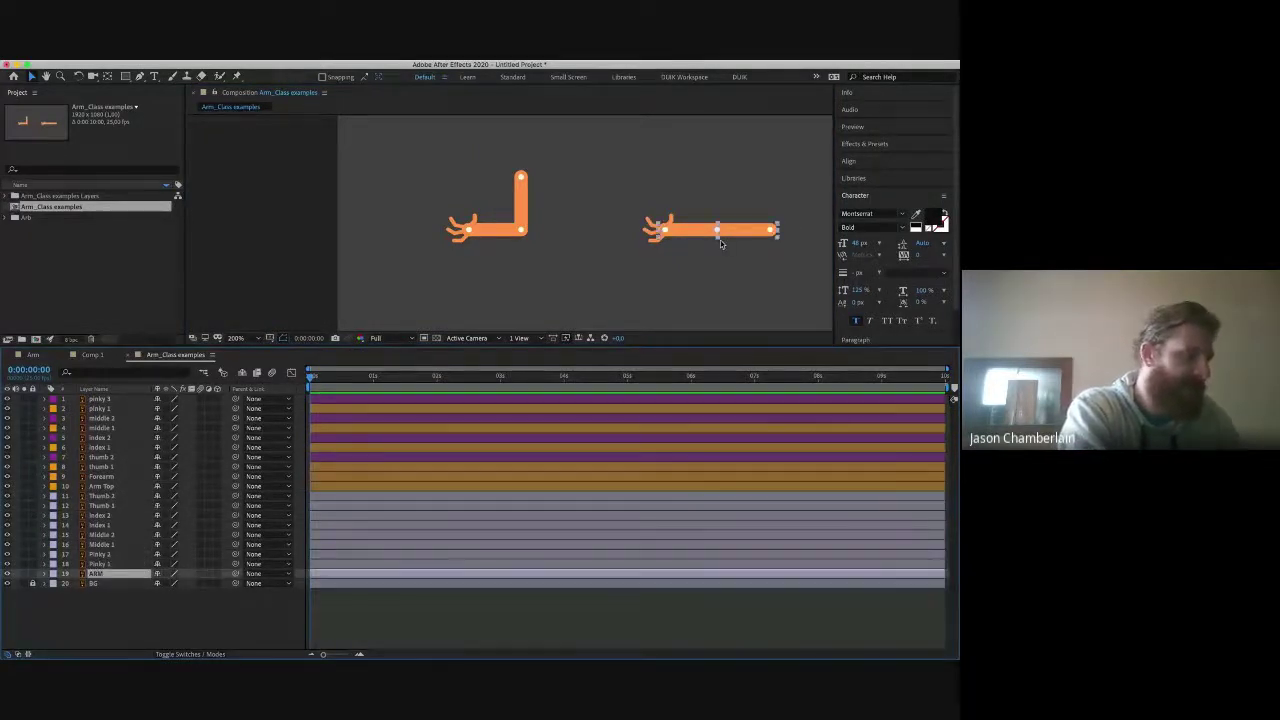
pyautogui.press('.')
pyautogui.moveTo(720, 244); pyautogui.dragTo(380, 236)
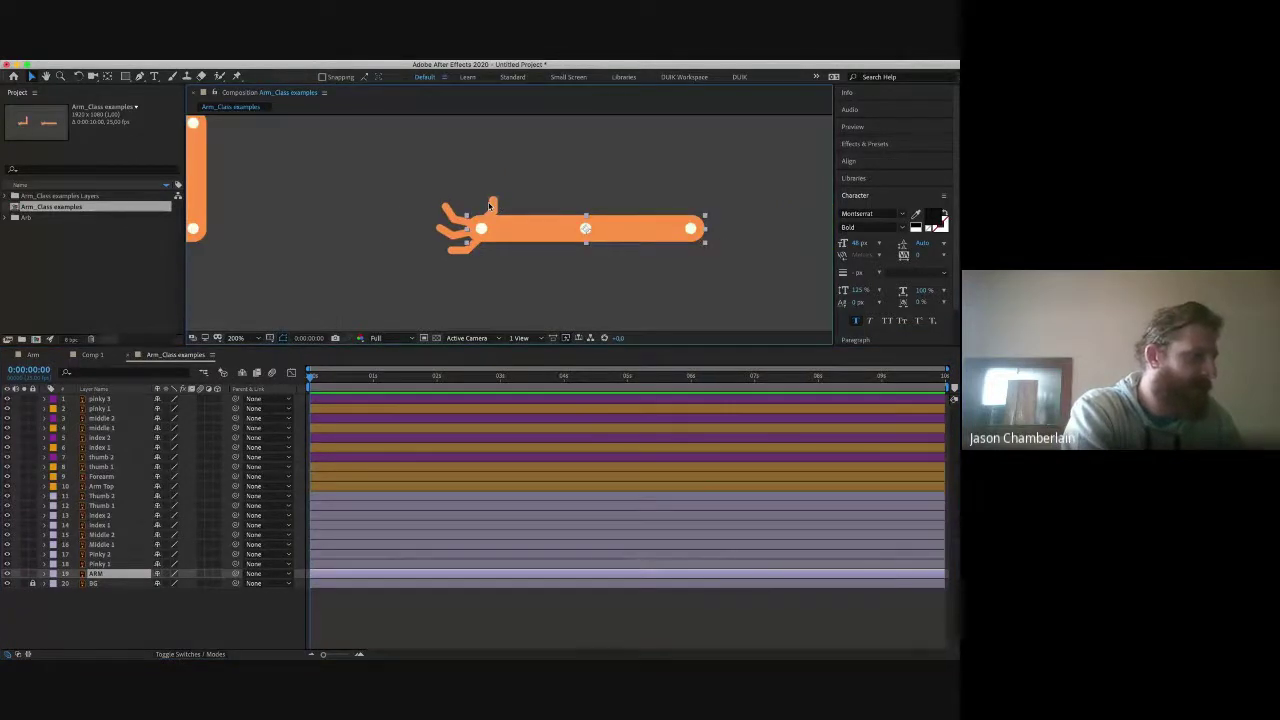
pyautogui.click(455, 215)
pyautogui.keyDown('shift'); pyautogui.click(455, 252); pyautogui.keyUp('shift')
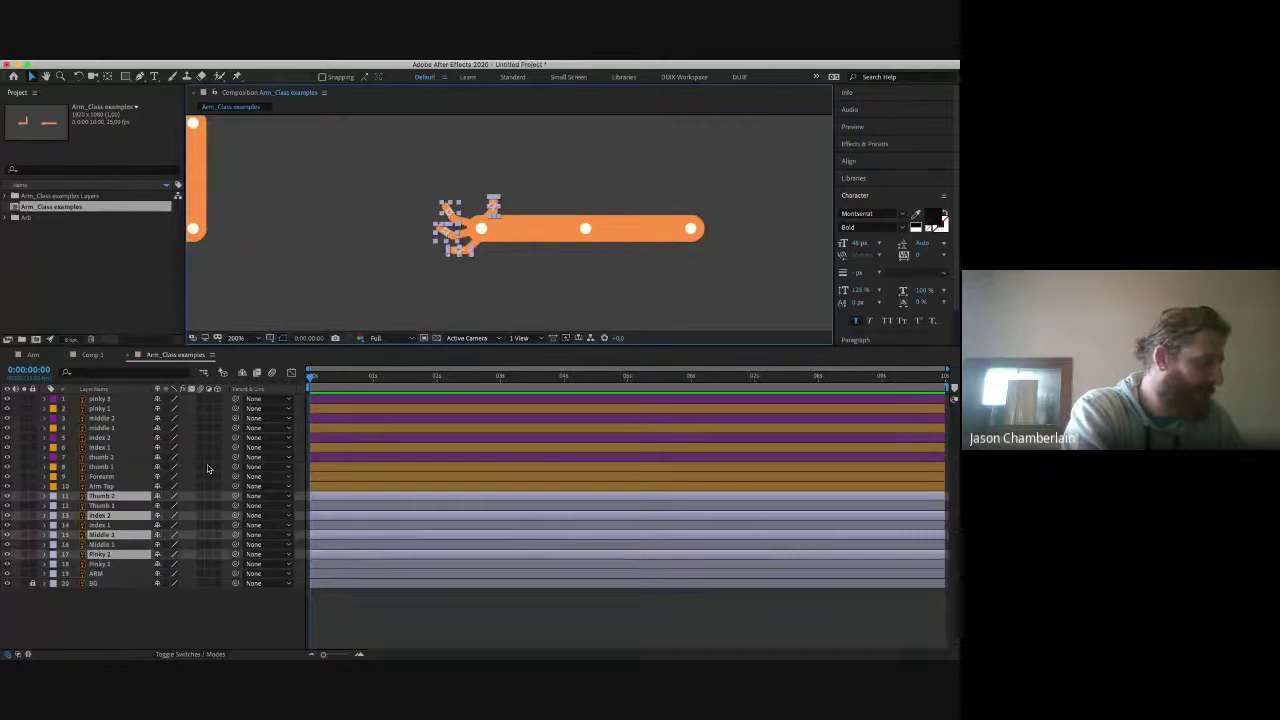
pyautogui.click(53, 496)
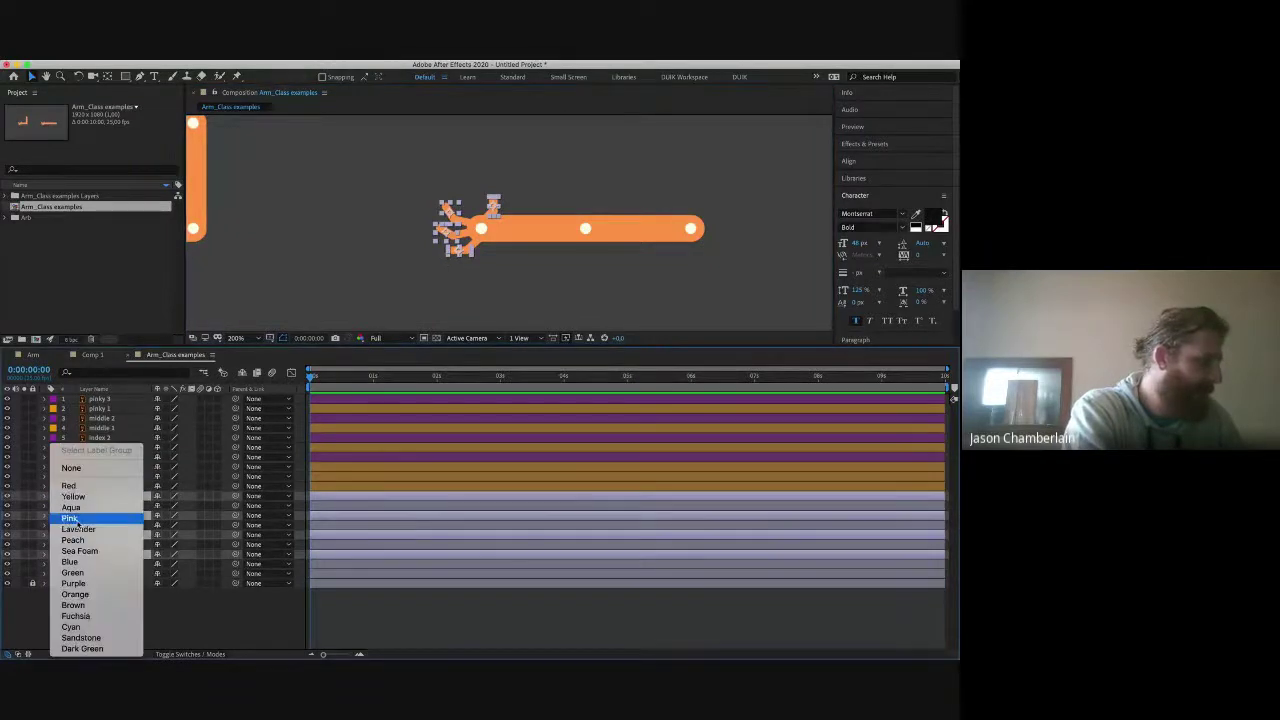
pyautogui.click(80, 497)
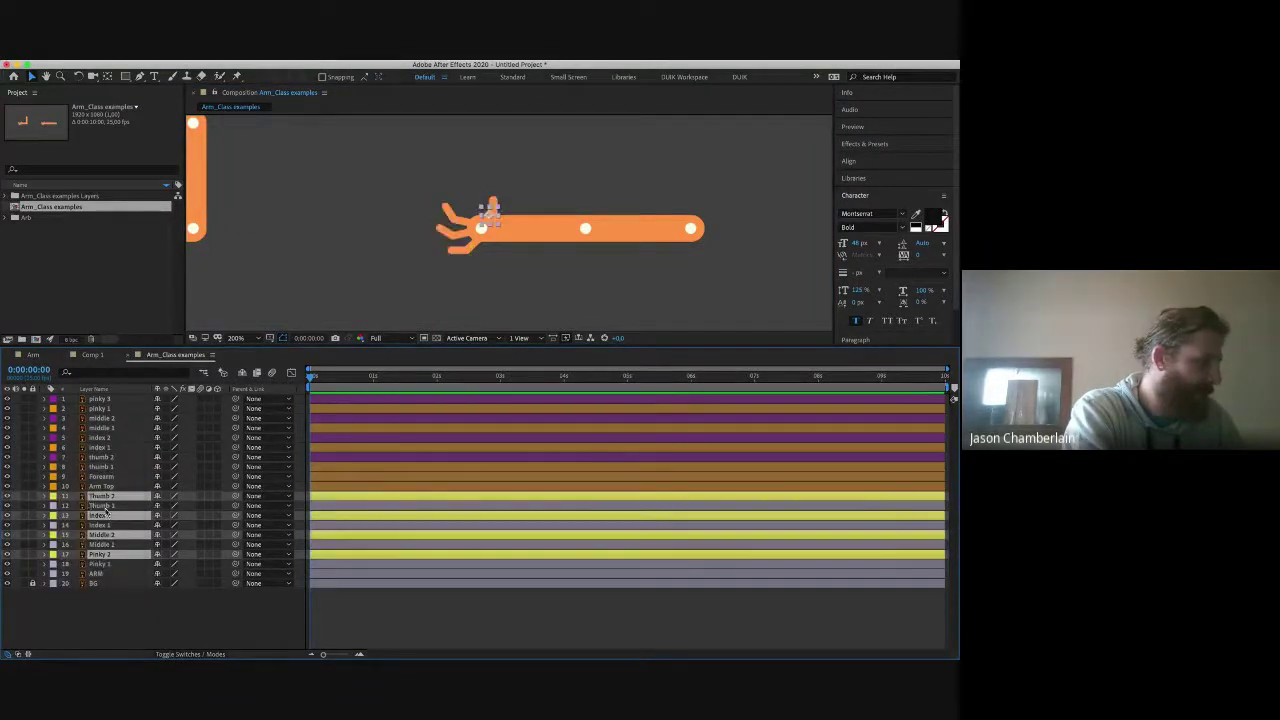
# Step: Give the straight arm's Thumb 1, Index 1, Middle 1, Pinky 1 and ARM layers a Green label
pyautogui.click(95, 505)
pyautogui.keyDown('super'); pyautogui.click(104, 525); pyautogui.keyUp('super')
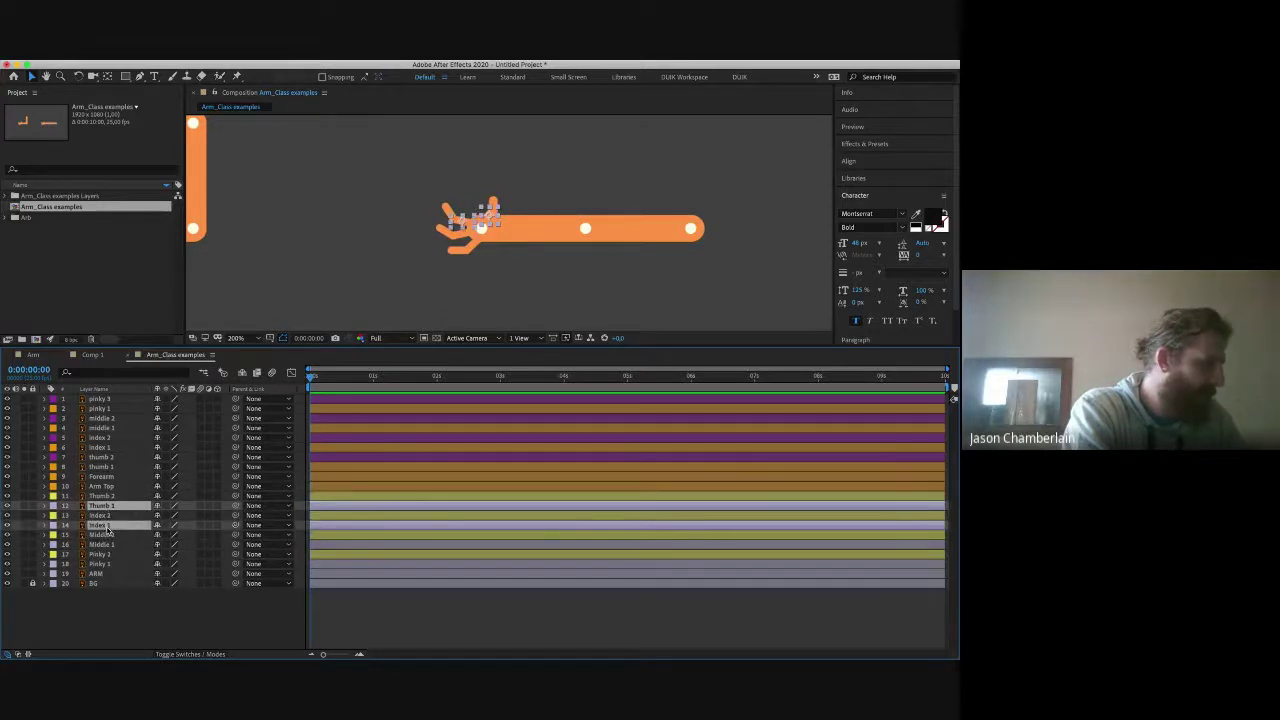
pyautogui.keyDown('super'); pyautogui.click(104, 544); pyautogui.keyUp('super')
pyautogui.keyDown('super'); pyautogui.click(104, 564); pyautogui.keyUp('super')
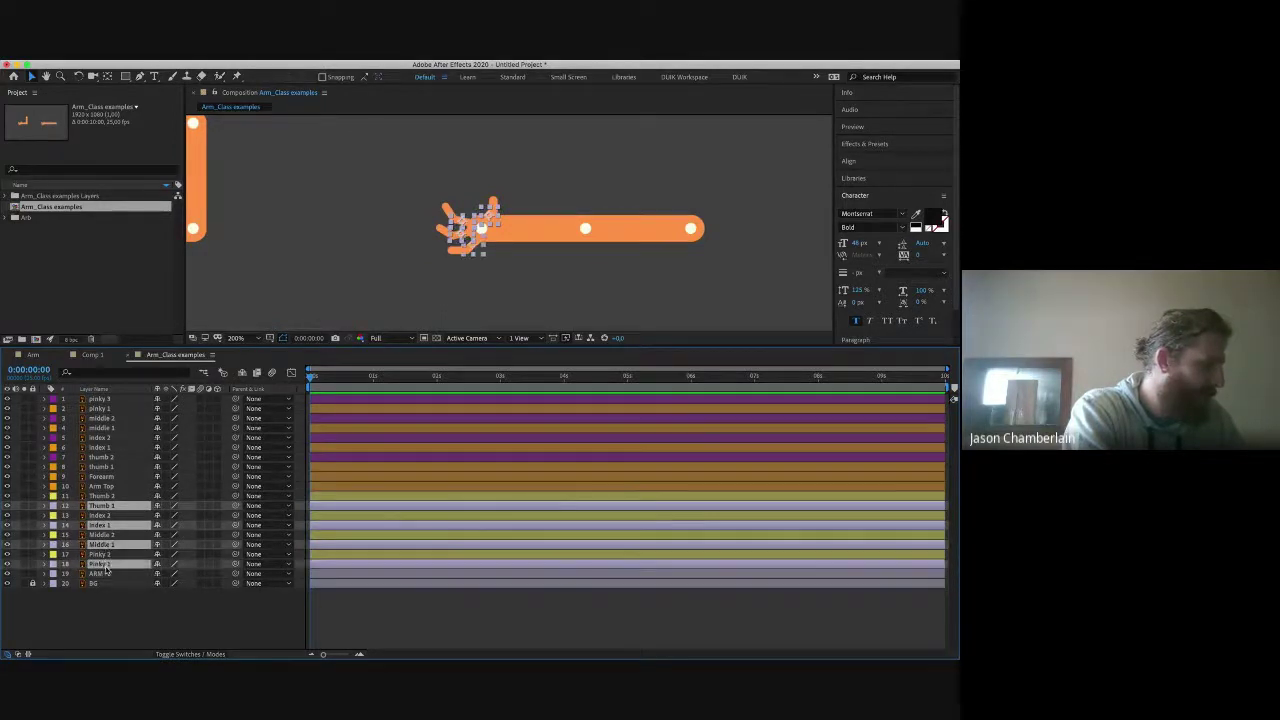
pyautogui.keyDown('super'); pyautogui.click(100, 574); pyautogui.keyUp('super')
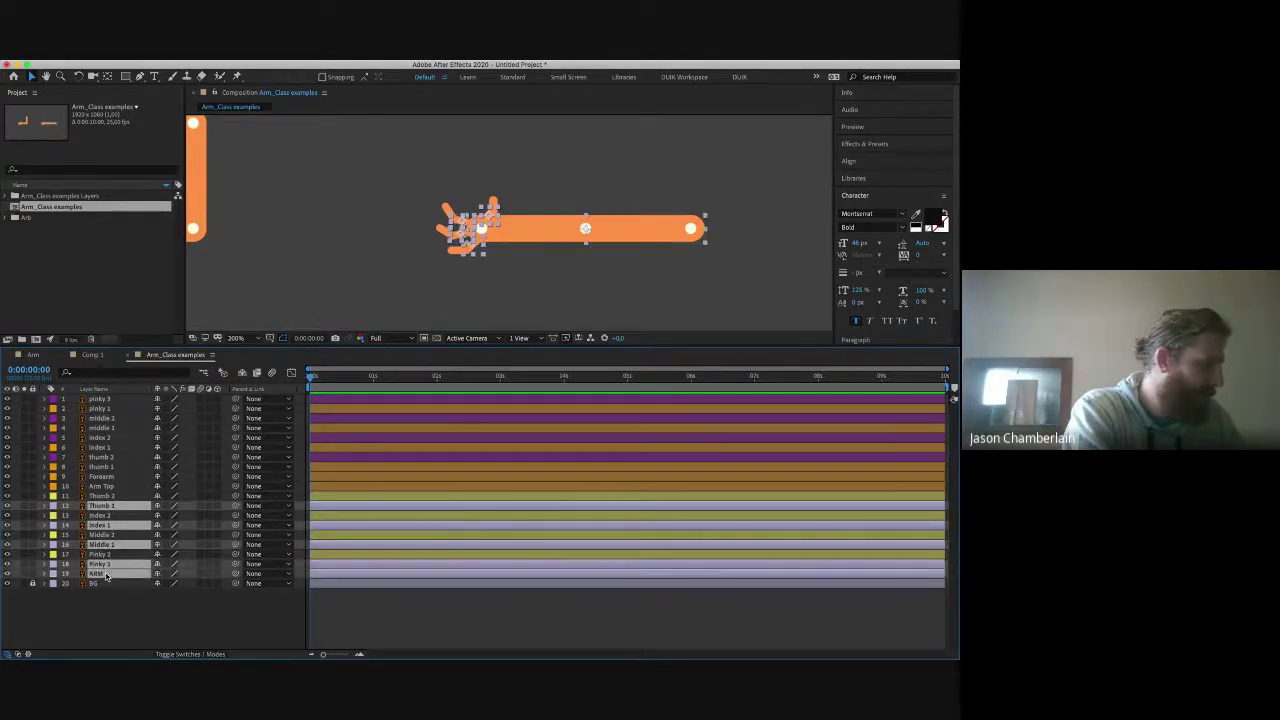
pyautogui.click(51, 567)
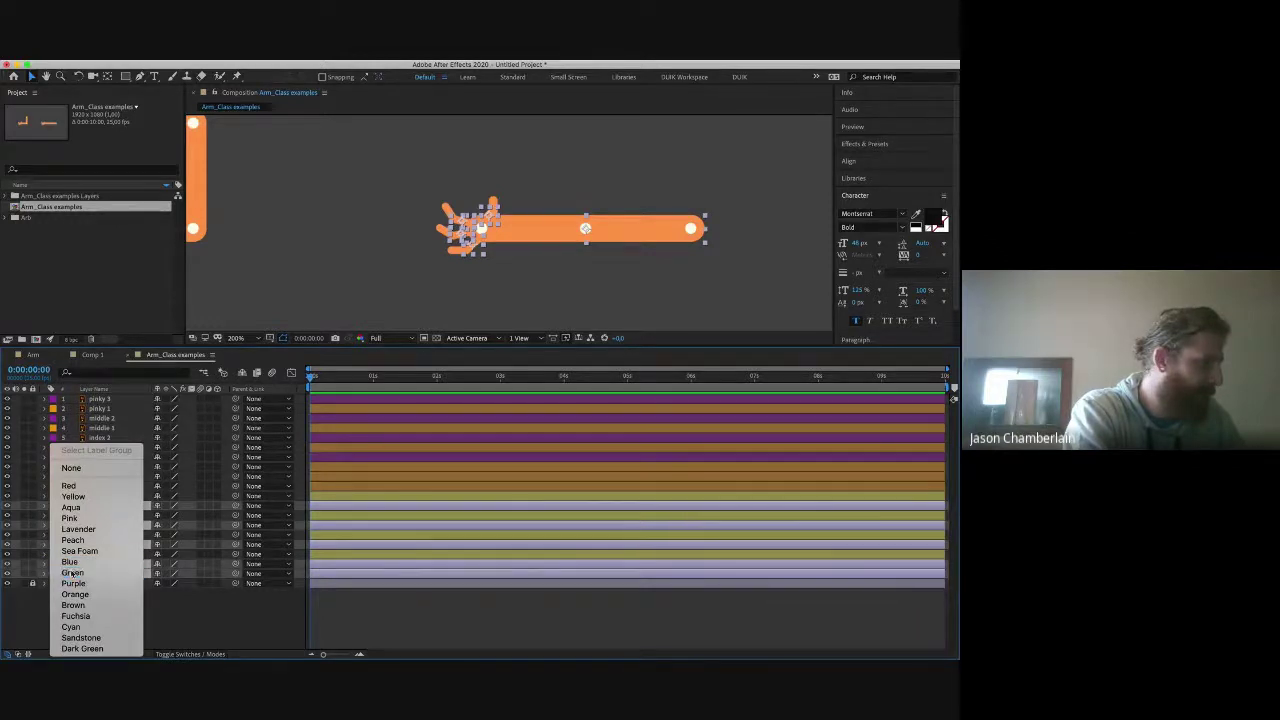
pyautogui.click(72, 573)
# Step: Change the label of the straight arm's Thumb 2, Index 2, Middle 2 and Pinky 2 layers to Blue
pyautogui.click(101, 515)
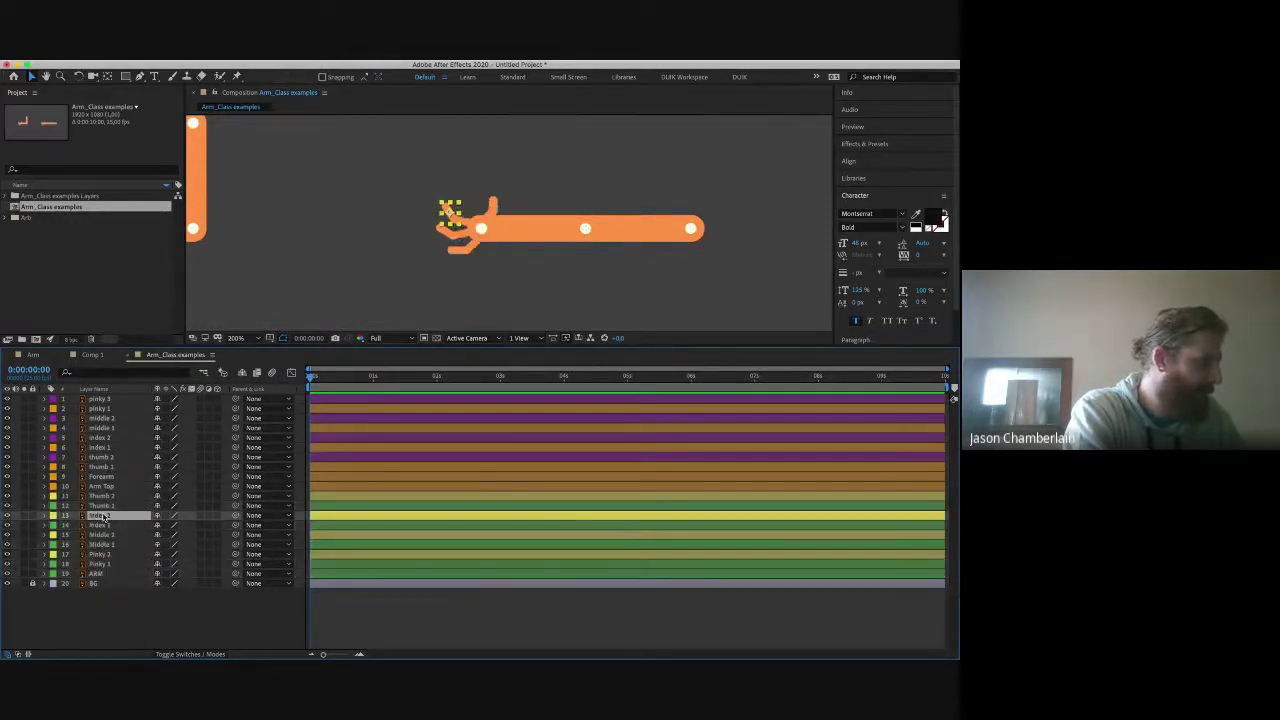
pyautogui.keyDown('super'); pyautogui.click(104, 497); pyautogui.keyUp('super')
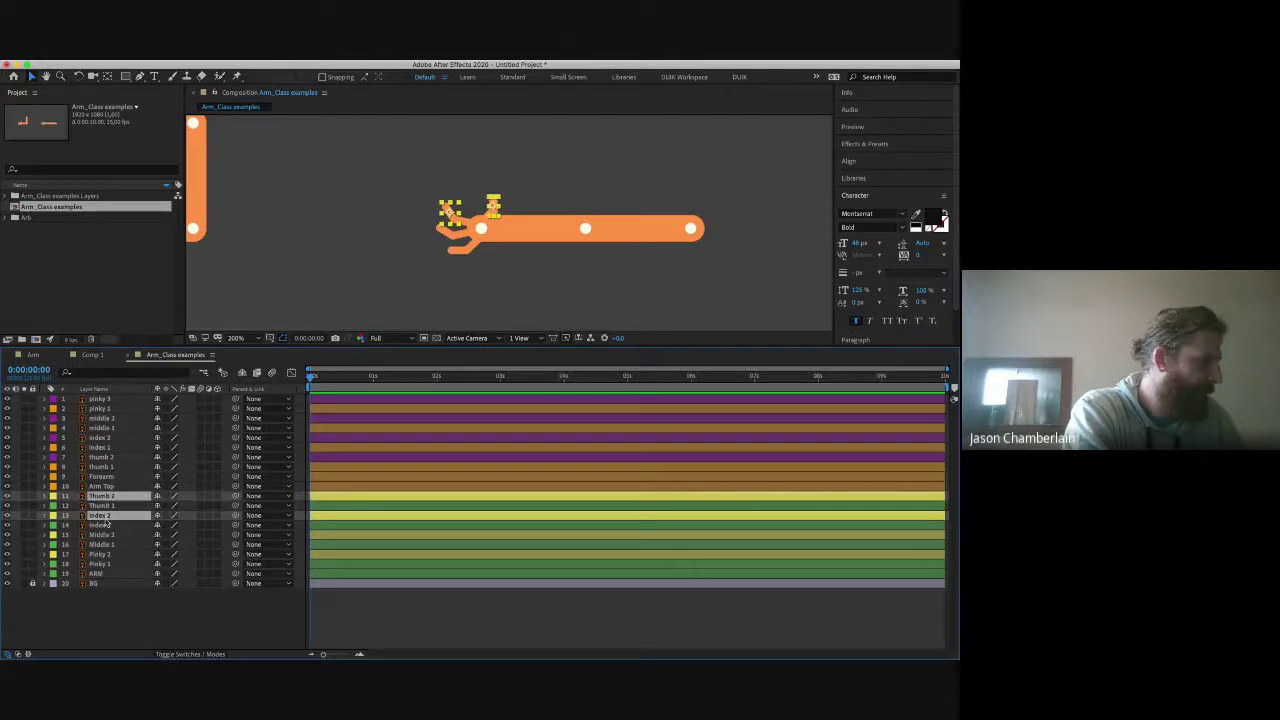
pyautogui.keyDown('super'); pyautogui.click(101, 534); pyautogui.keyUp('super')
pyautogui.keyDown('super'); pyautogui.click(100, 553); pyautogui.keyUp('super')
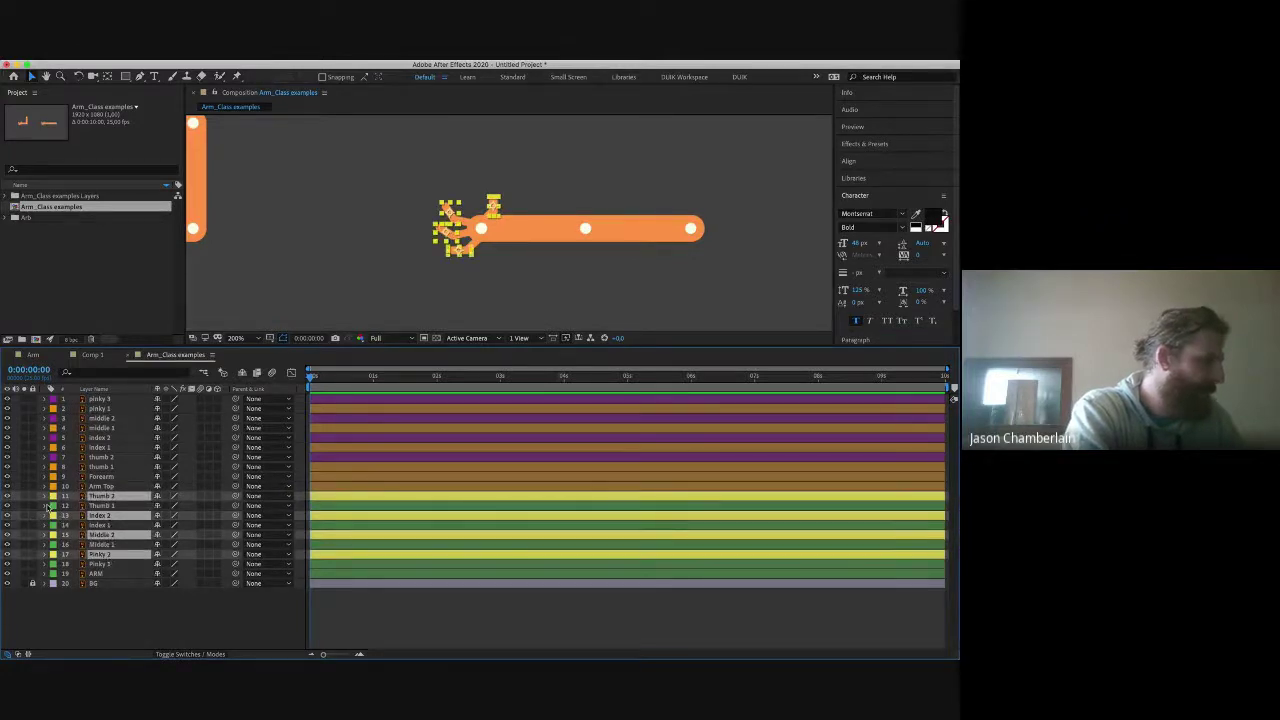
pyautogui.click(53, 496)
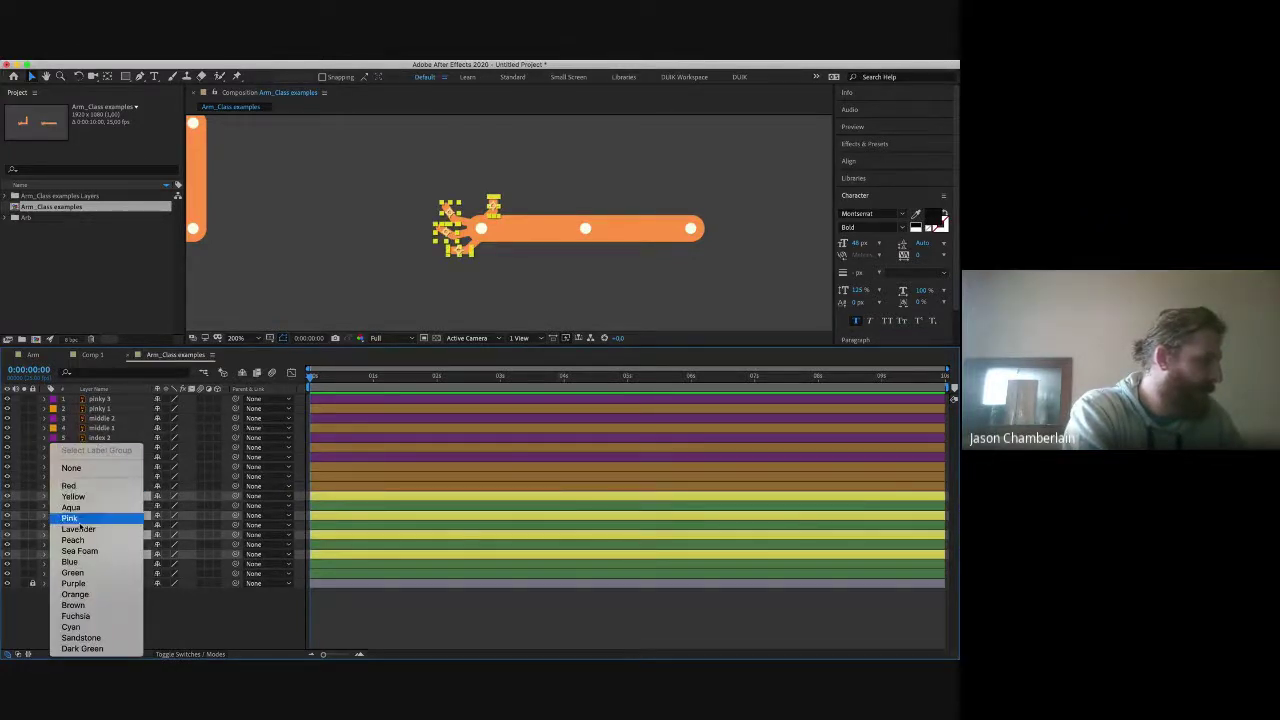
pyautogui.click(82, 563)
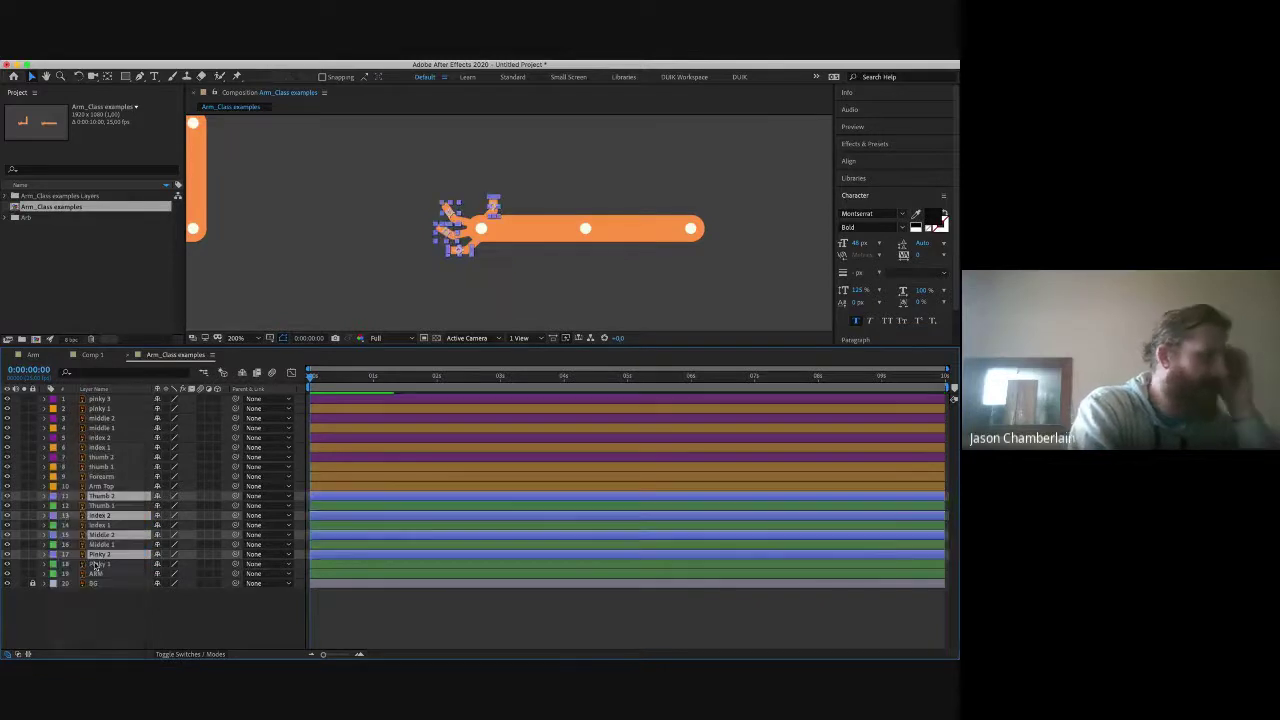
pyautogui.click(148, 605)
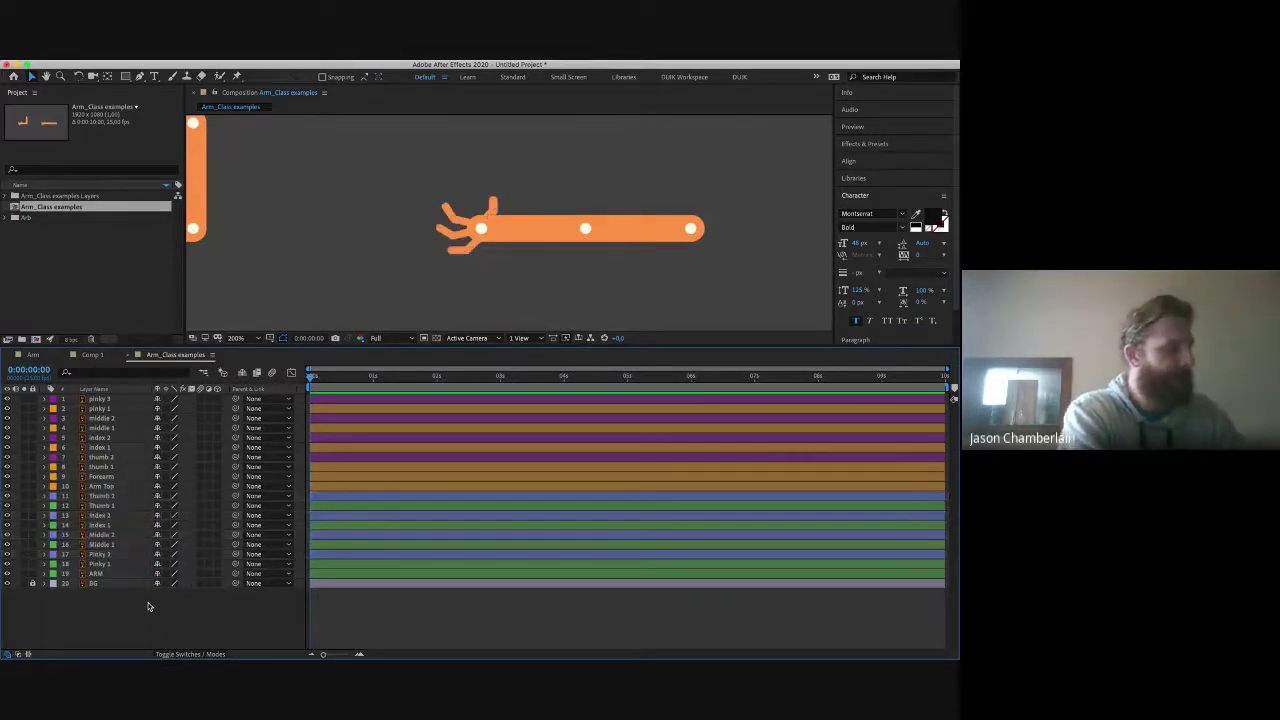
# Step: Turn off visibility for all straight arm layers, Thumb 2 through ARM, and hide them from the timeline as shy layers
pyautogui.click(100, 496)
pyautogui.keyDown('shift'); pyautogui.click(108, 576); pyautogui.keyUp('shift')
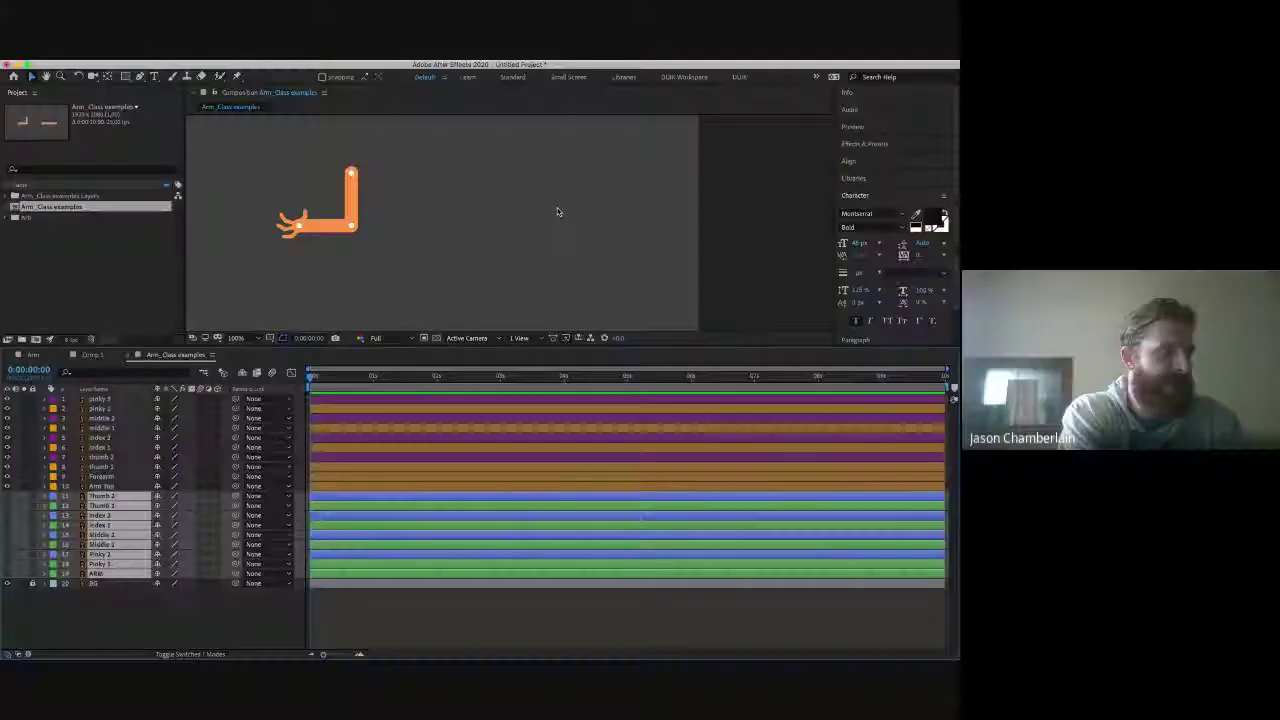
pyautogui.press(',')
pyautogui.press(',')
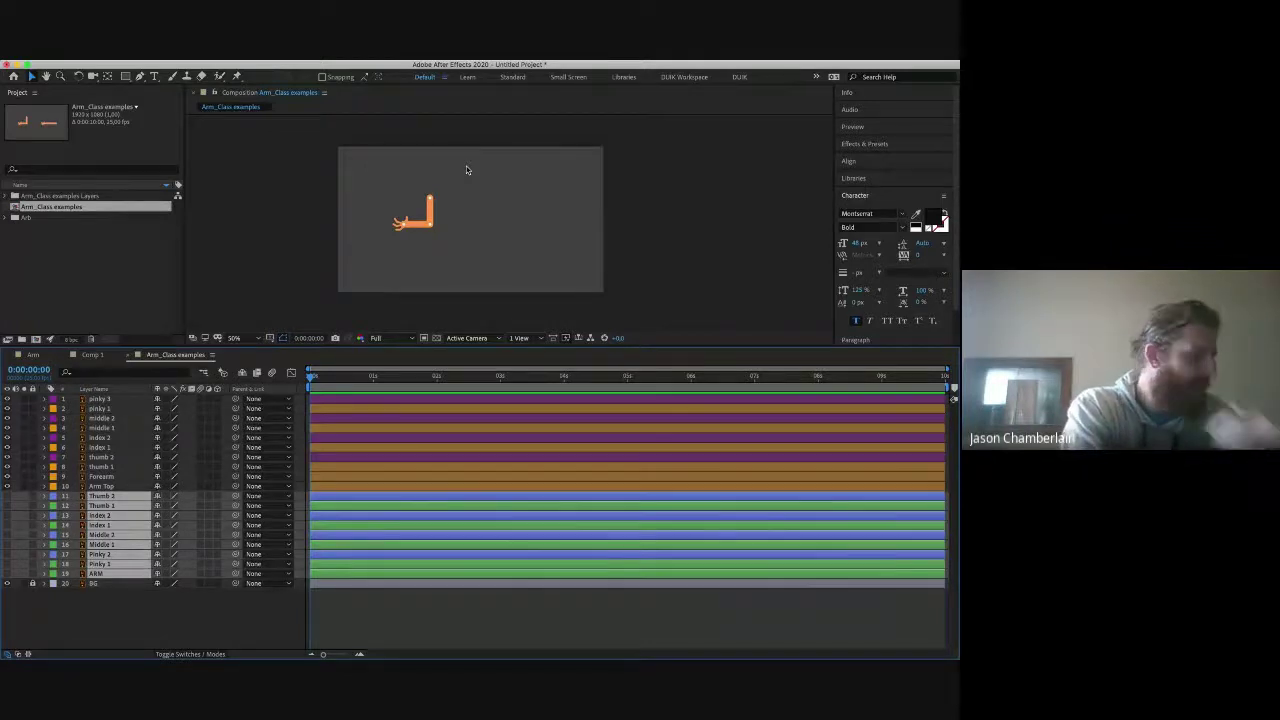
pyautogui.click(604, 270)
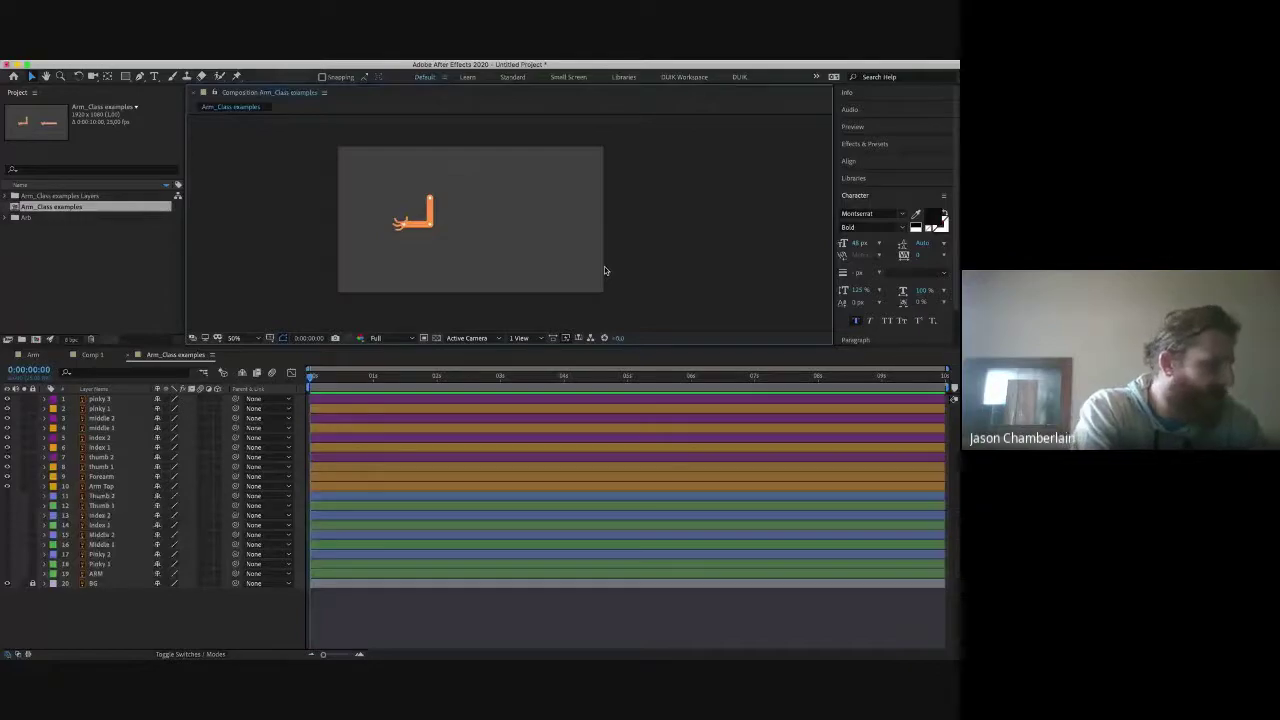
pyautogui.moveTo(100, 605); pyautogui.dragTo(156, 502)
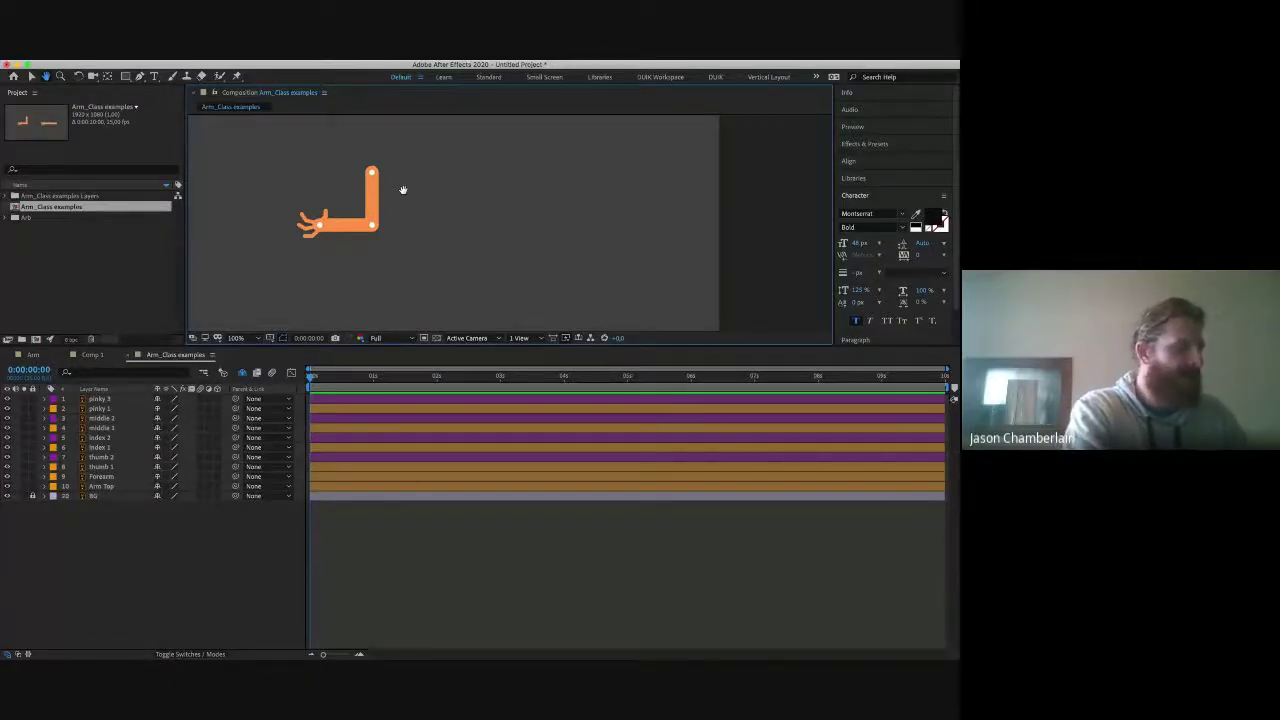
# Step: Enlarge the composition viewing area by reducing the timeline's height, with the bent arm in close view
pyautogui.scroll(2, 403, 190)
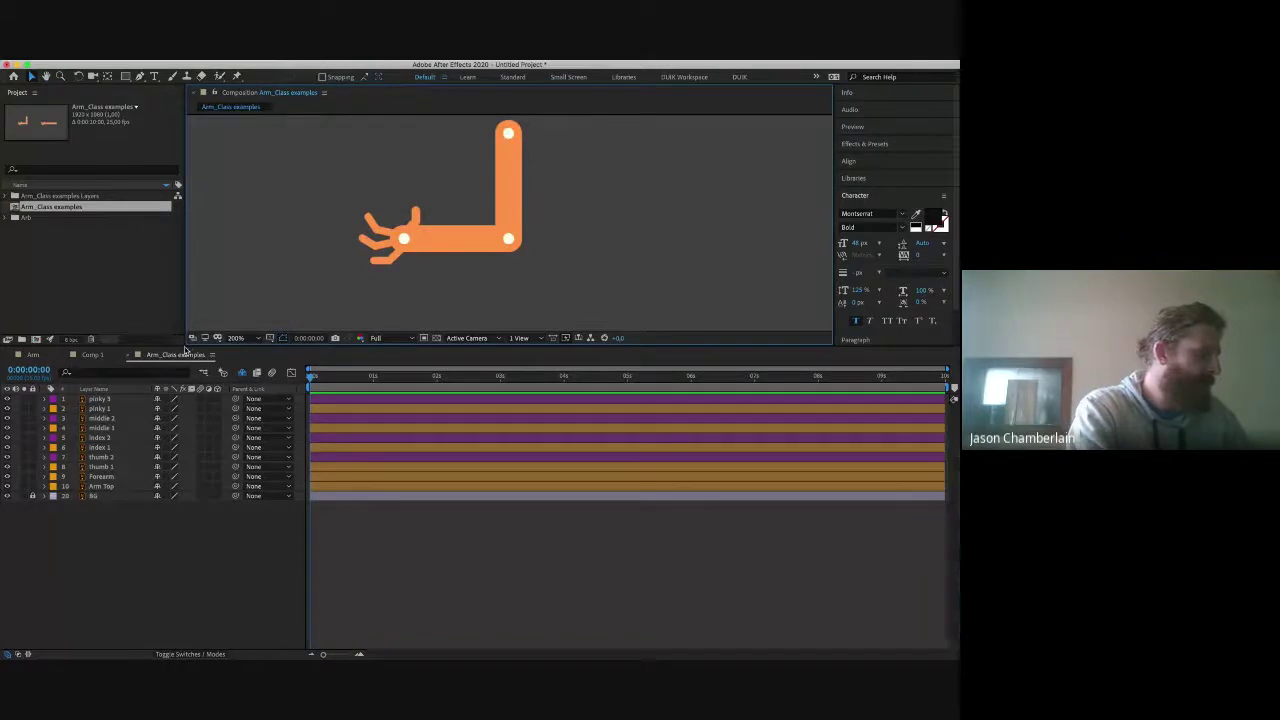
pyautogui.click(185, 350)
pyautogui.click(250, 270)
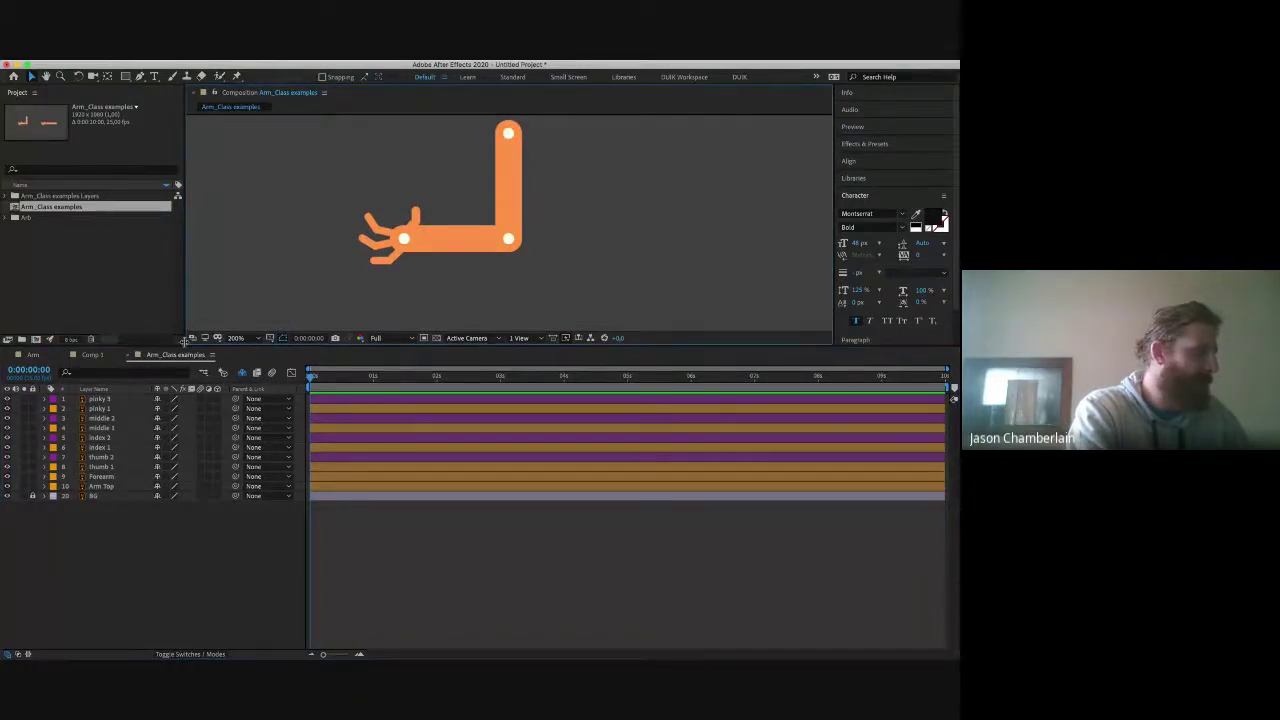
pyautogui.click(185, 341)
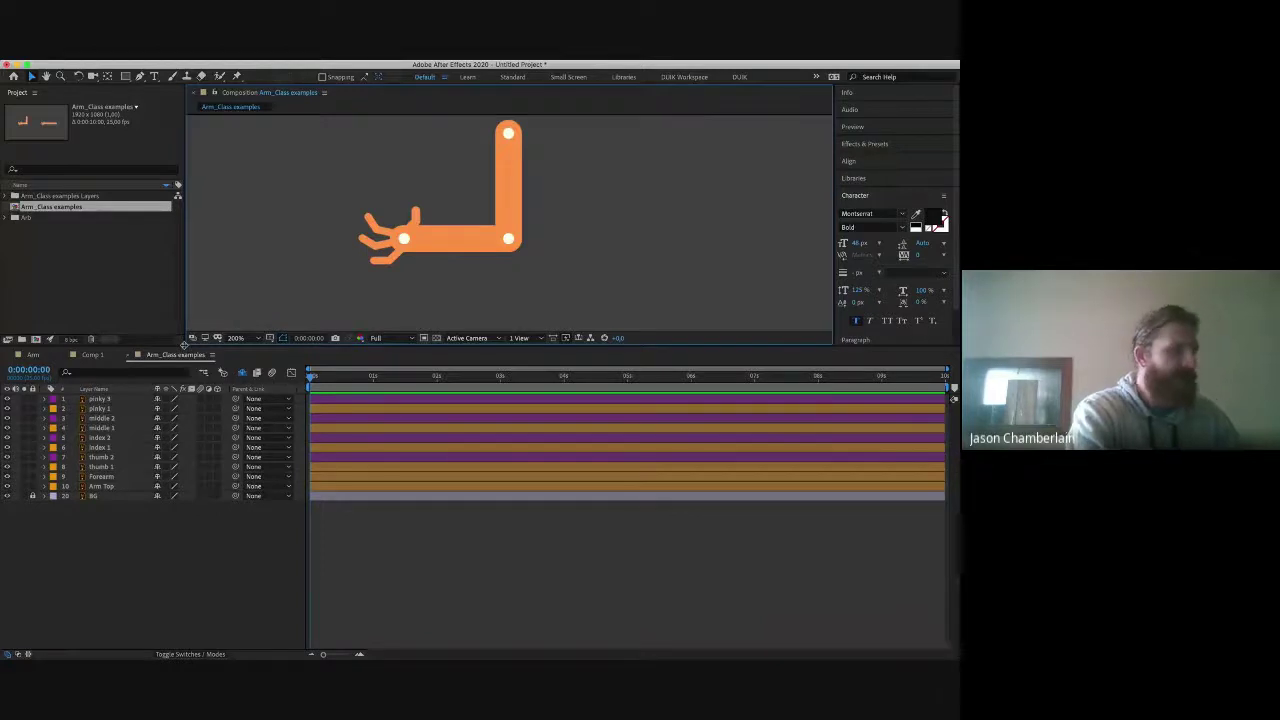
pyautogui.moveTo(185, 343); pyautogui.dragTo(200, 479)
# Step: Move the Arm Top layer's anchor point to the shoulder joint circle and the Forearm layer's anchor point to the elbow circle
pyautogui.click(524, 225)
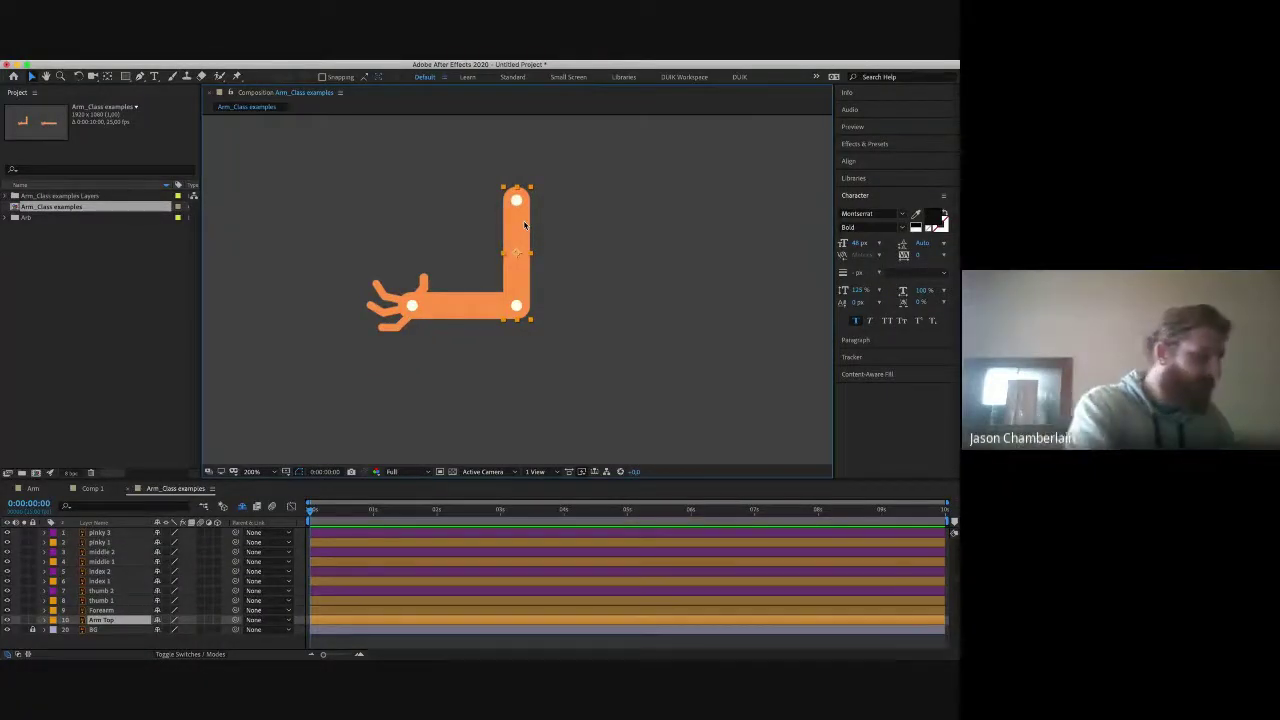
pyautogui.press('.')
pyautogui.press('.')
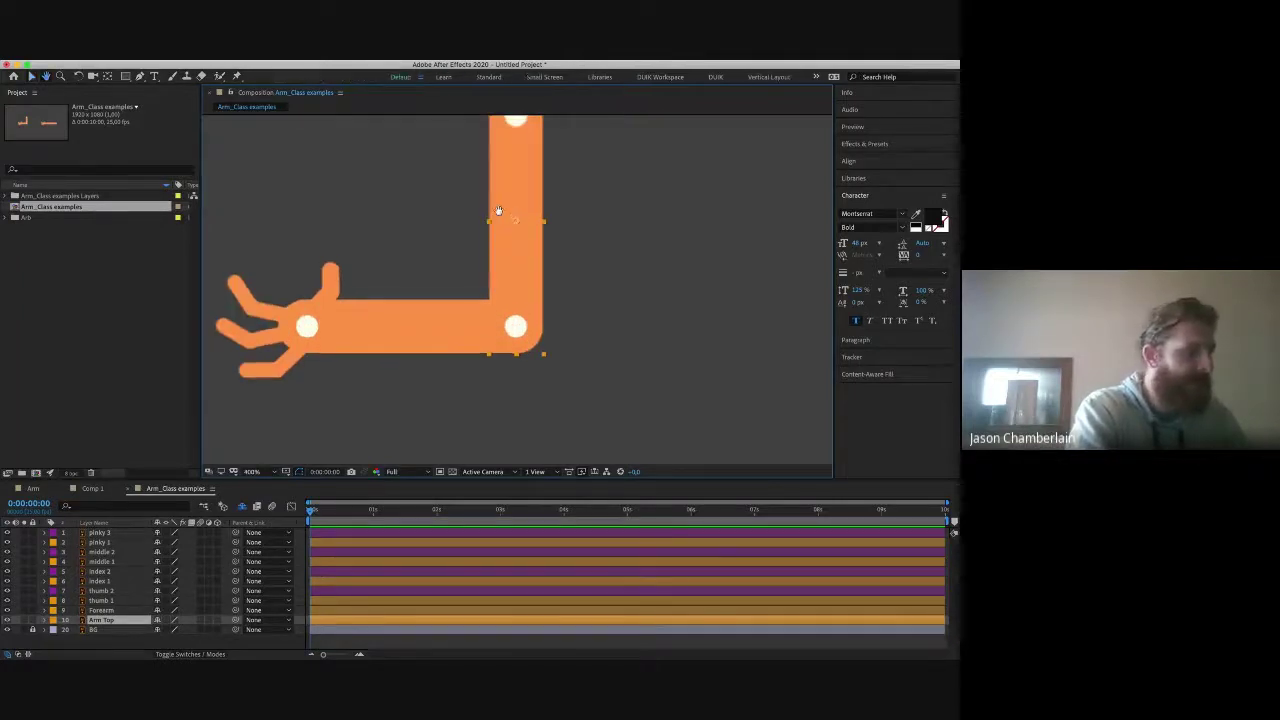
pyautogui.moveTo(498, 211); pyautogui.dragTo(501, 285)
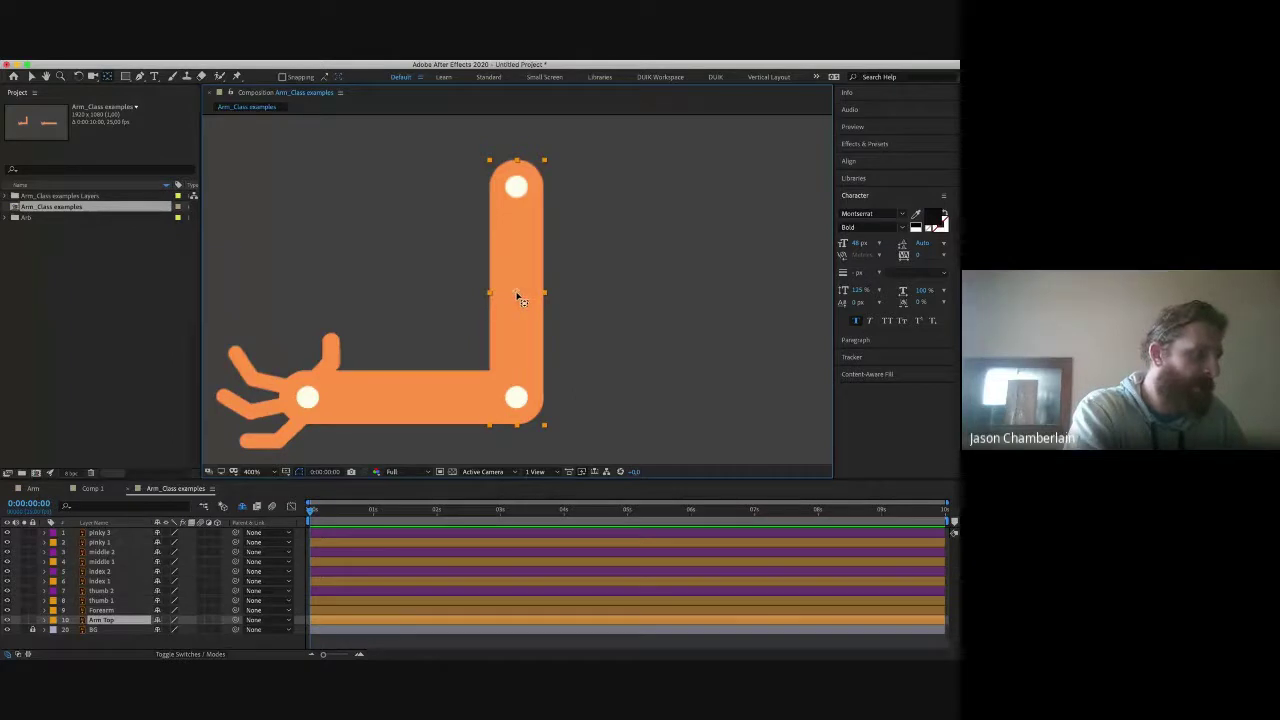
pyautogui.moveTo(518, 298); pyautogui.dragTo(518, 192)
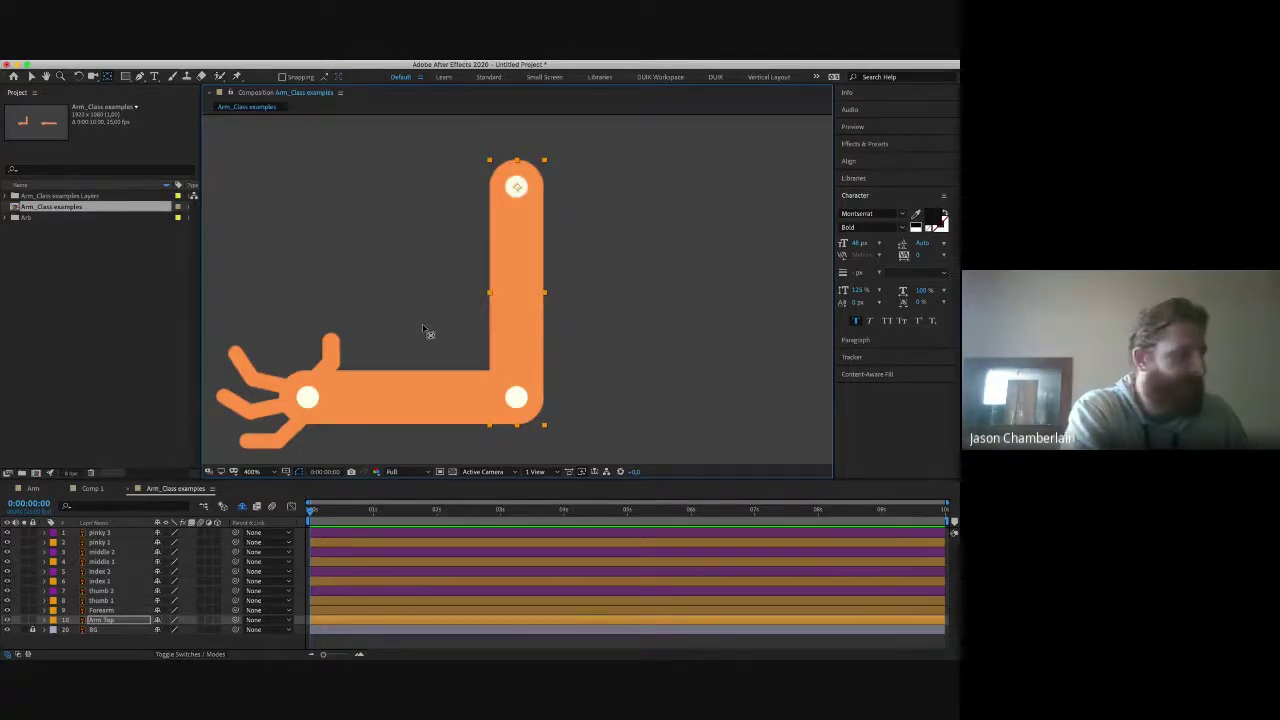
pyautogui.click(431, 386)
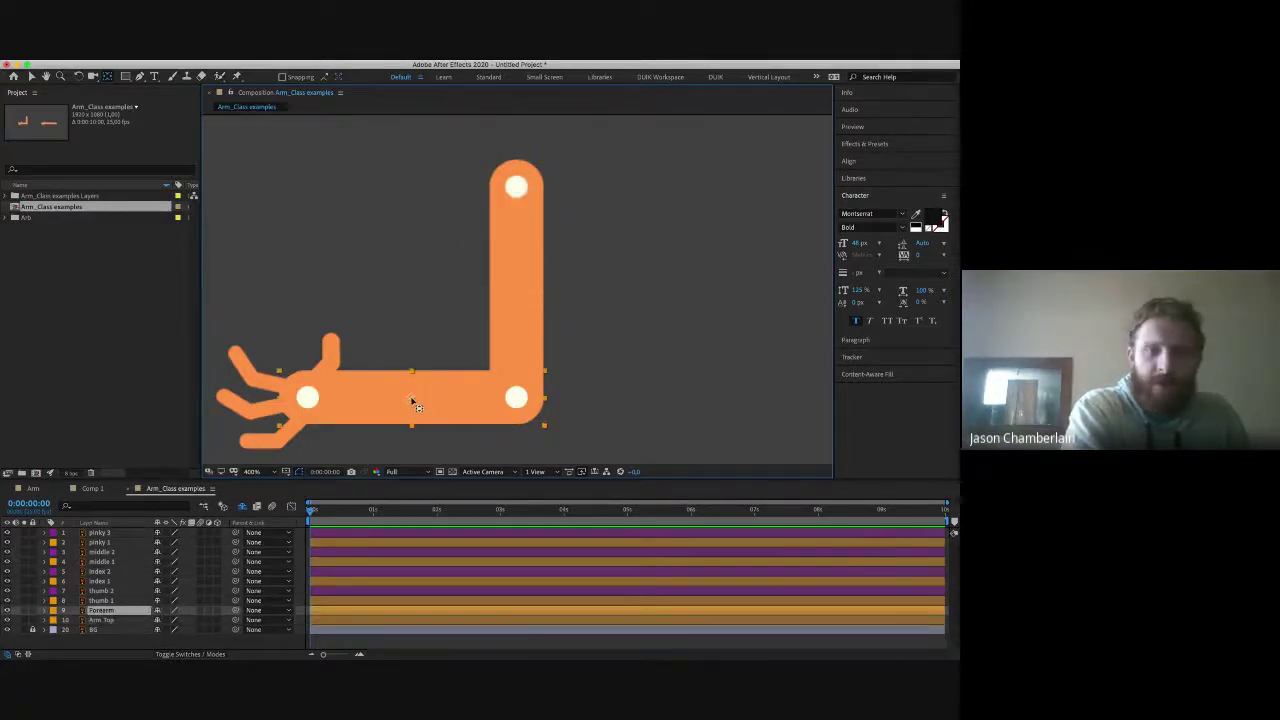
pyautogui.moveTo(414, 400); pyautogui.dragTo(484, 401)
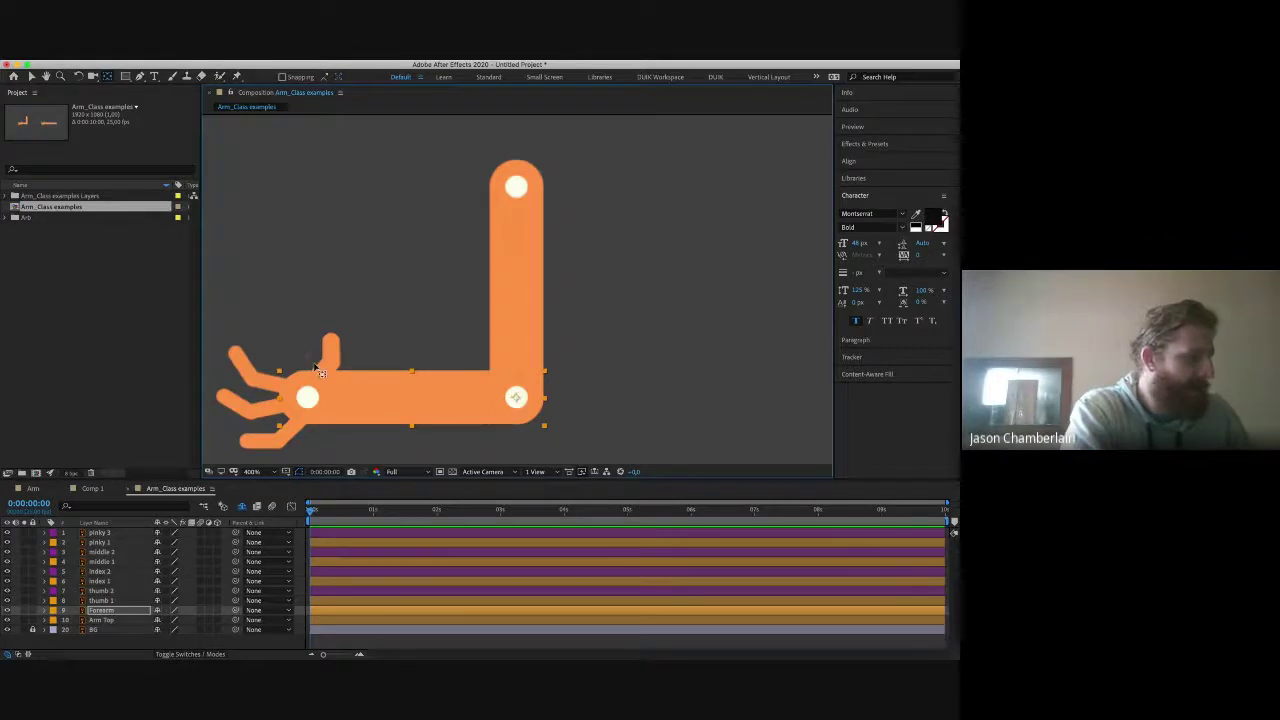
# Step: Move the anchor points of the bent arm's thumb 2, thumb 1, index 2 and index 1 layers to the joints at their bases
pyautogui.scroll(1, 432, 309)
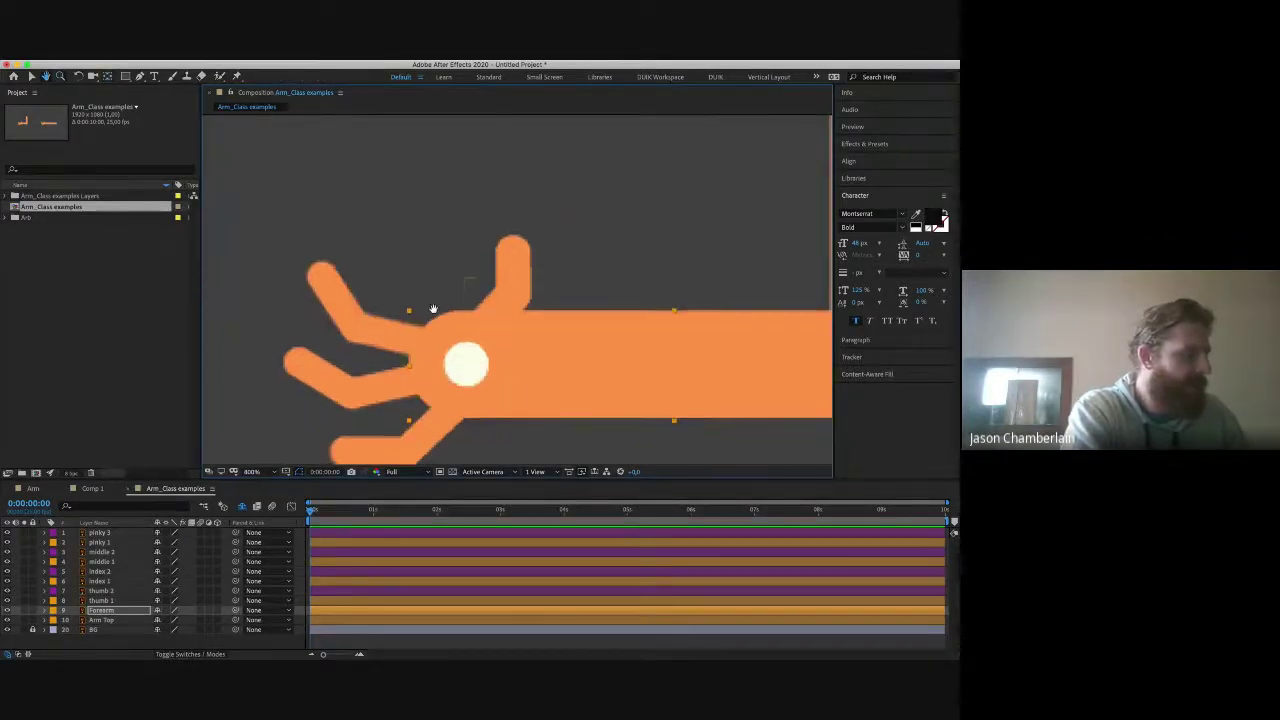
pyautogui.click(390, 225)
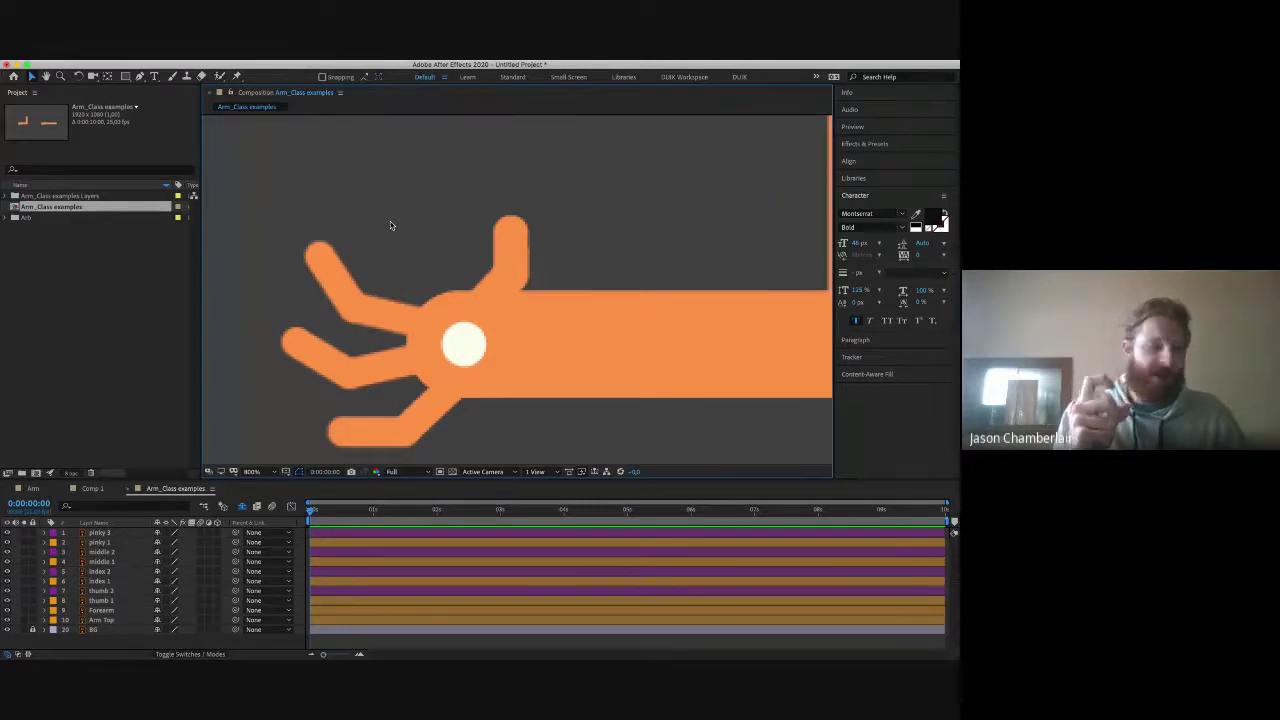
pyautogui.click(508, 247)
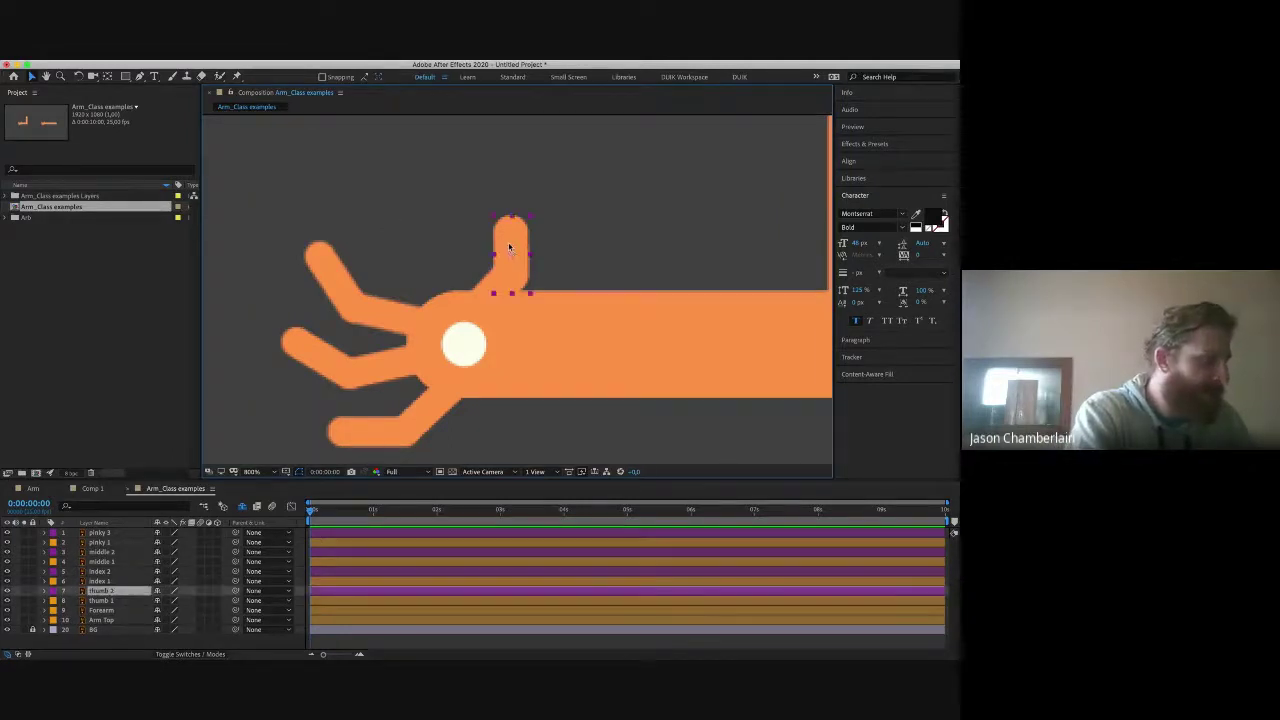
pyautogui.click(483, 298)
pyautogui.press('Return')
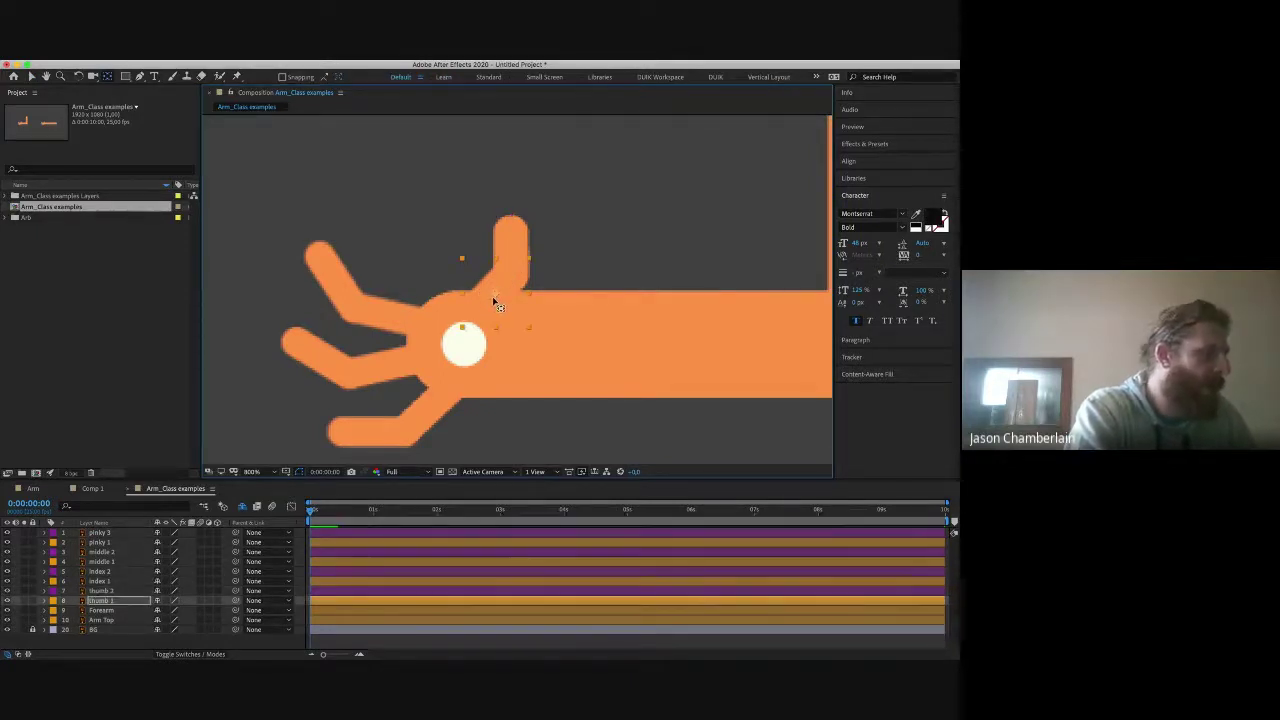
pyautogui.click(340, 285)
pyautogui.press('Return')
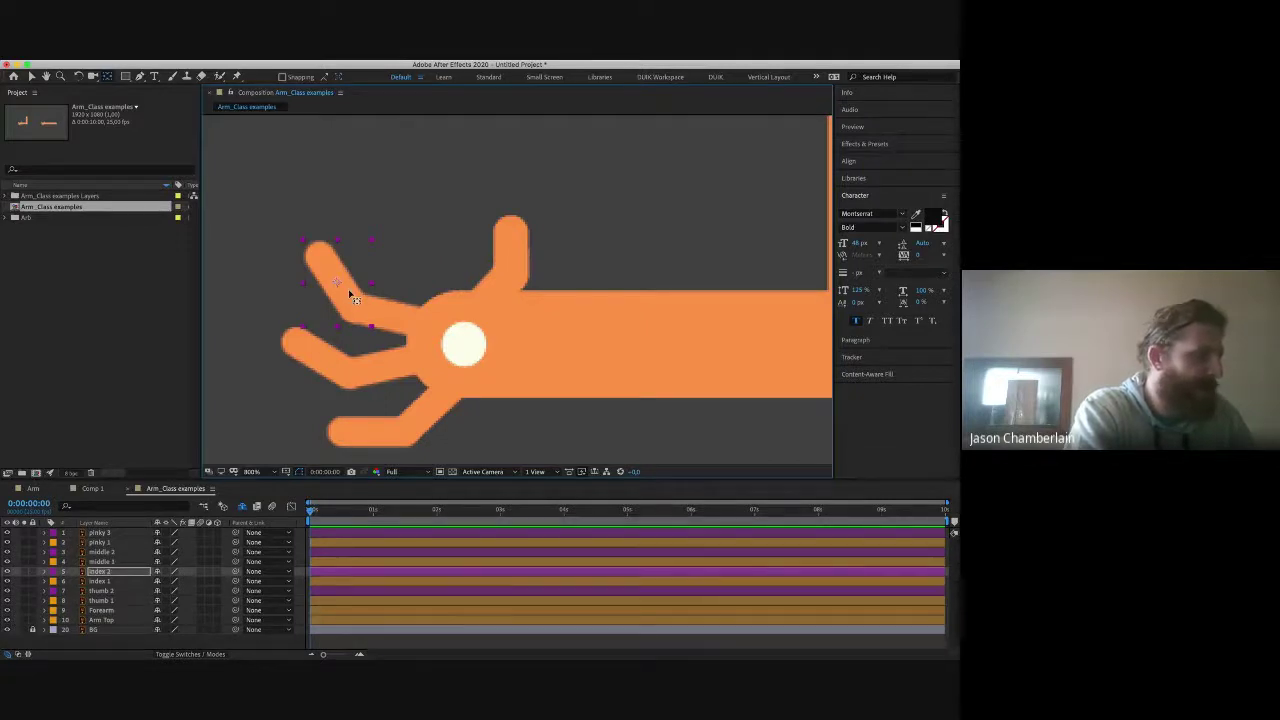
pyautogui.click(390, 320)
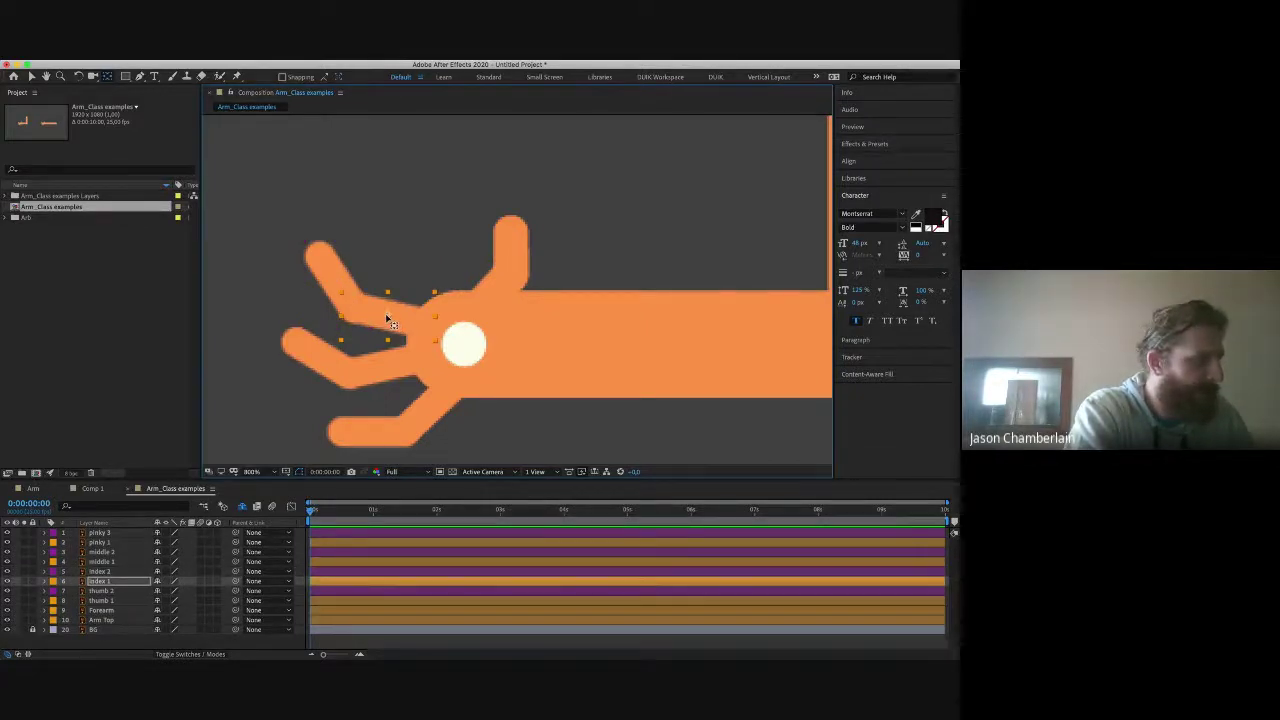
# Step: Move the anchor points of the bent arm's middle 2, middle 1, pinky 3 and pinky 1 layers to the joints at their bases
pyautogui.click(310, 362)
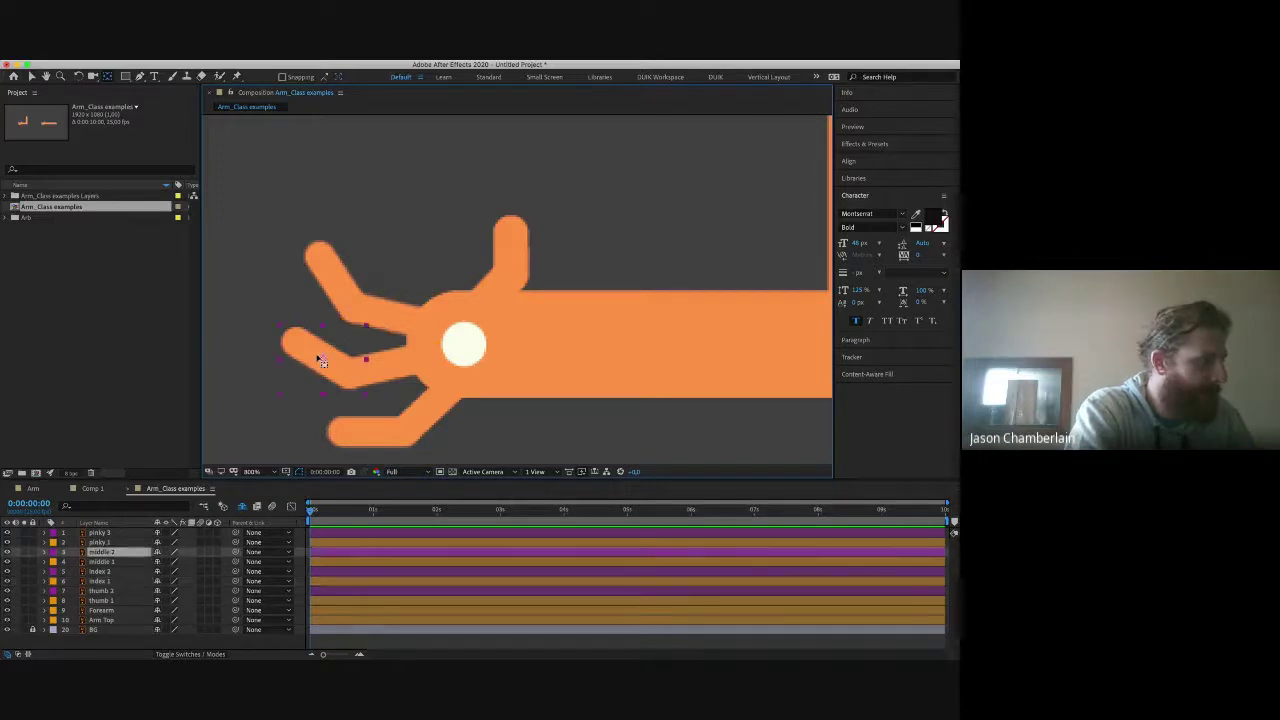
pyautogui.press('Return')
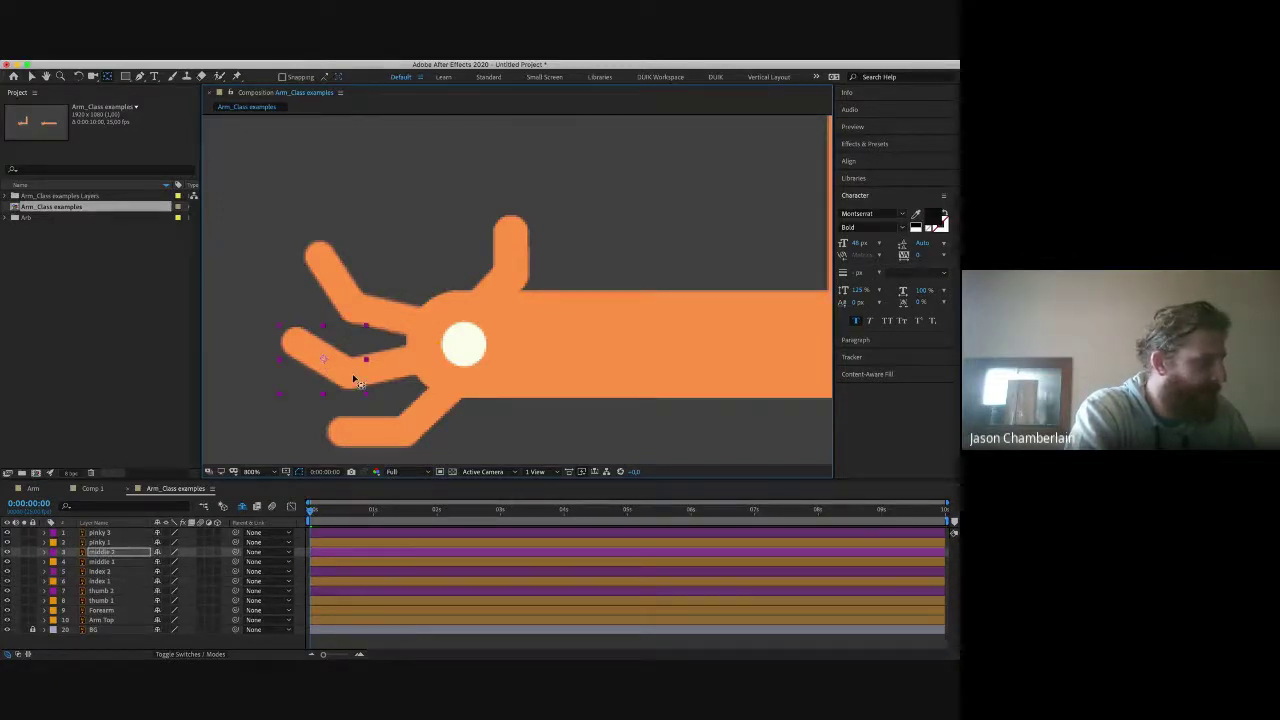
pyautogui.click(388, 357)
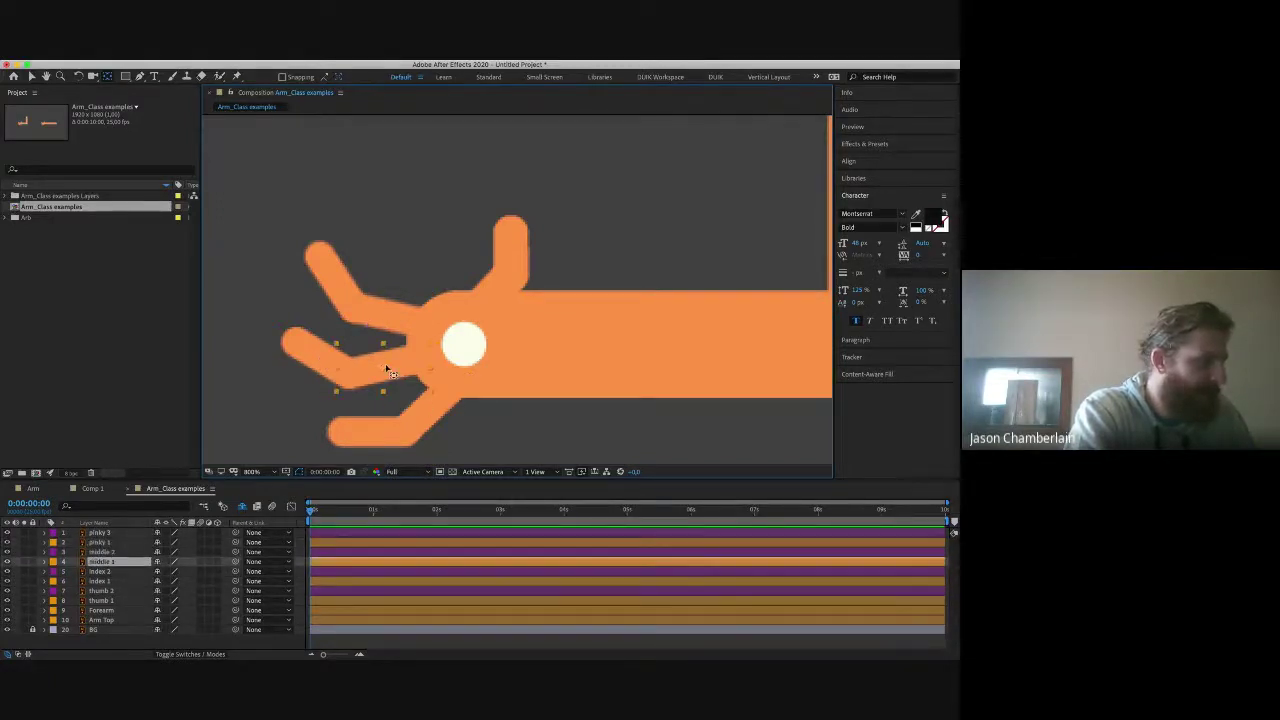
pyautogui.press('Return')
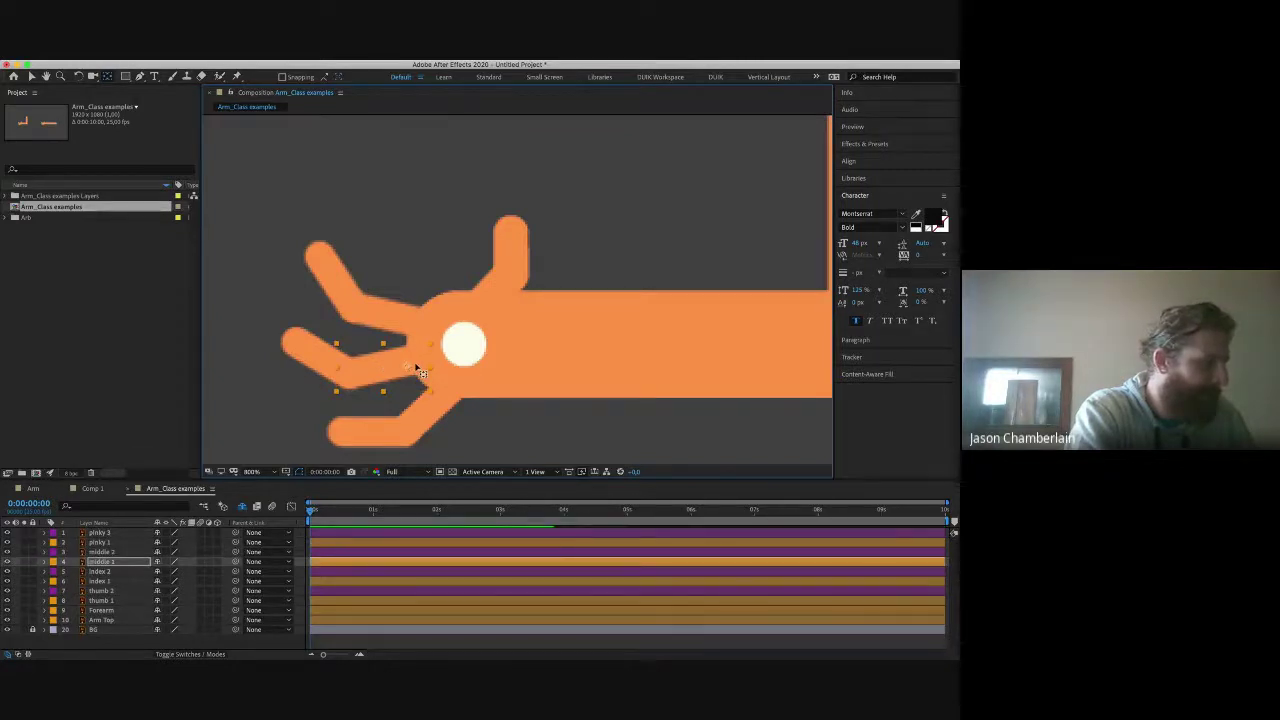
pyautogui.click(370, 435)
pyautogui.press('Return')
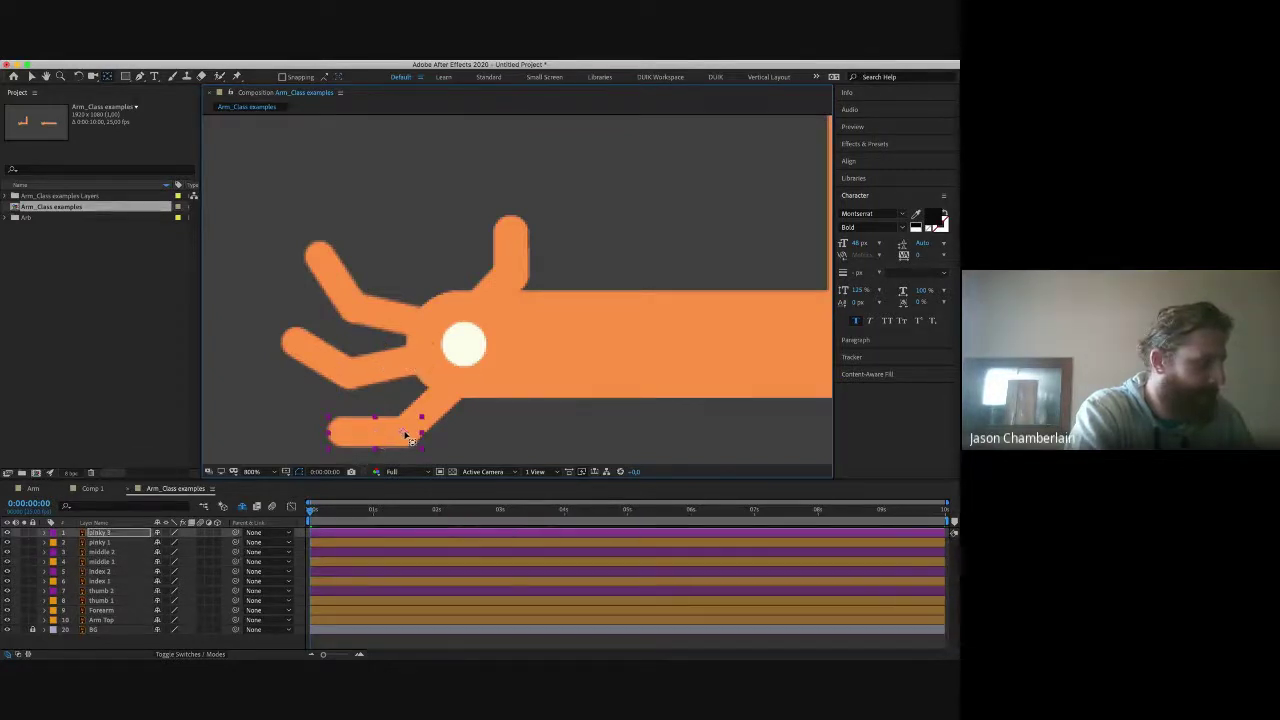
pyautogui.click(435, 420)
pyautogui.press('Return')
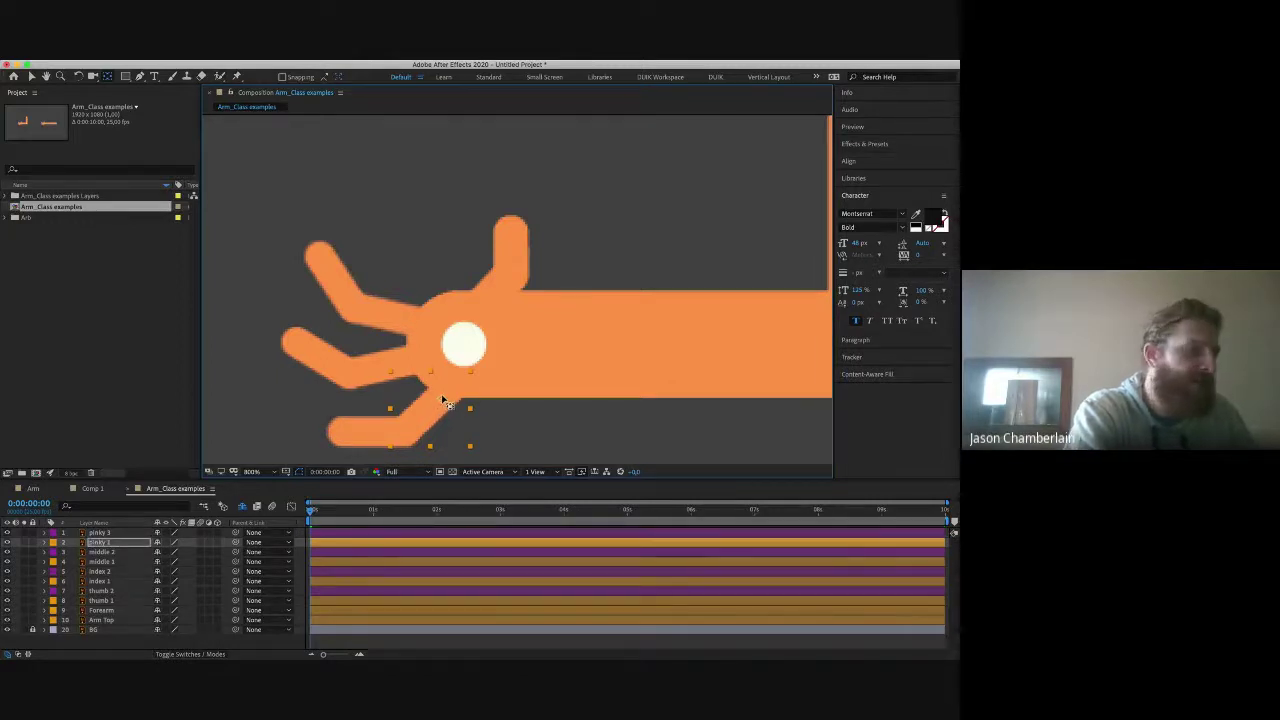
# Step: Test-rotate the Arm Top layer around the shoulder and the Forearm layer around the elbow, undoing each rotation
pyautogui.click(637, 231)
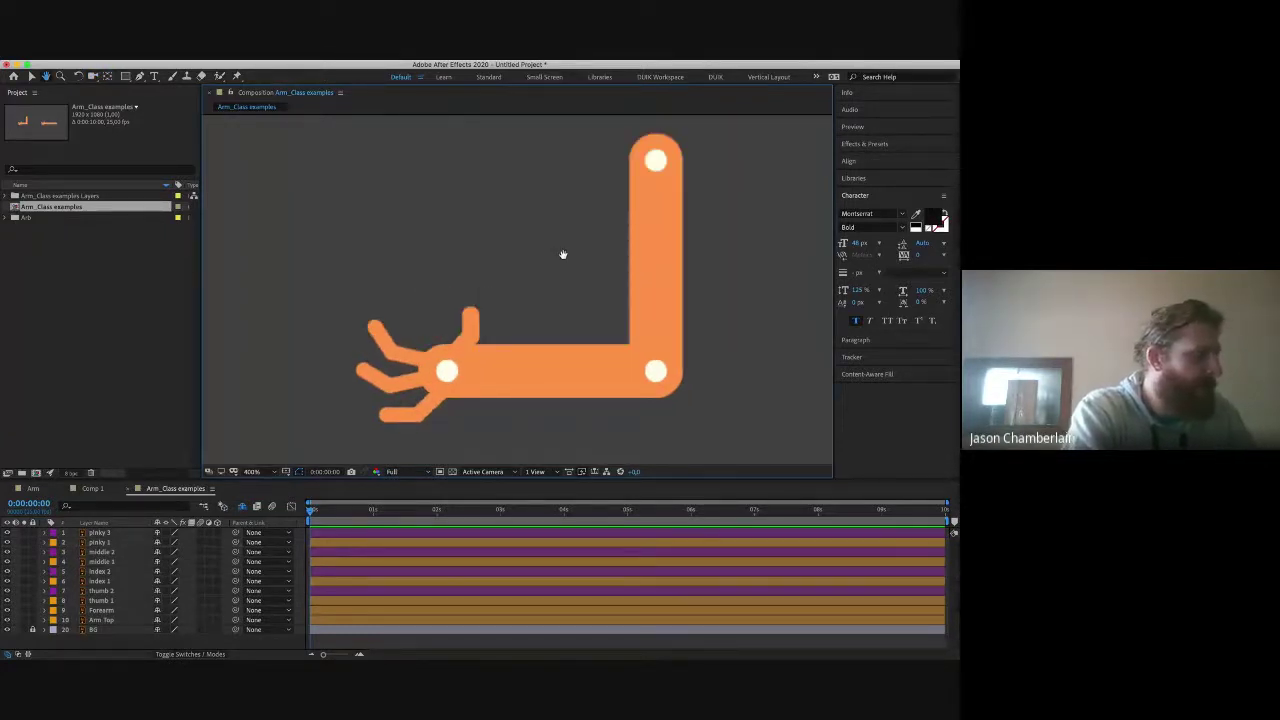
pyautogui.press('w')
pyautogui.moveTo(655, 250); pyautogui.dragTo(690, 232)
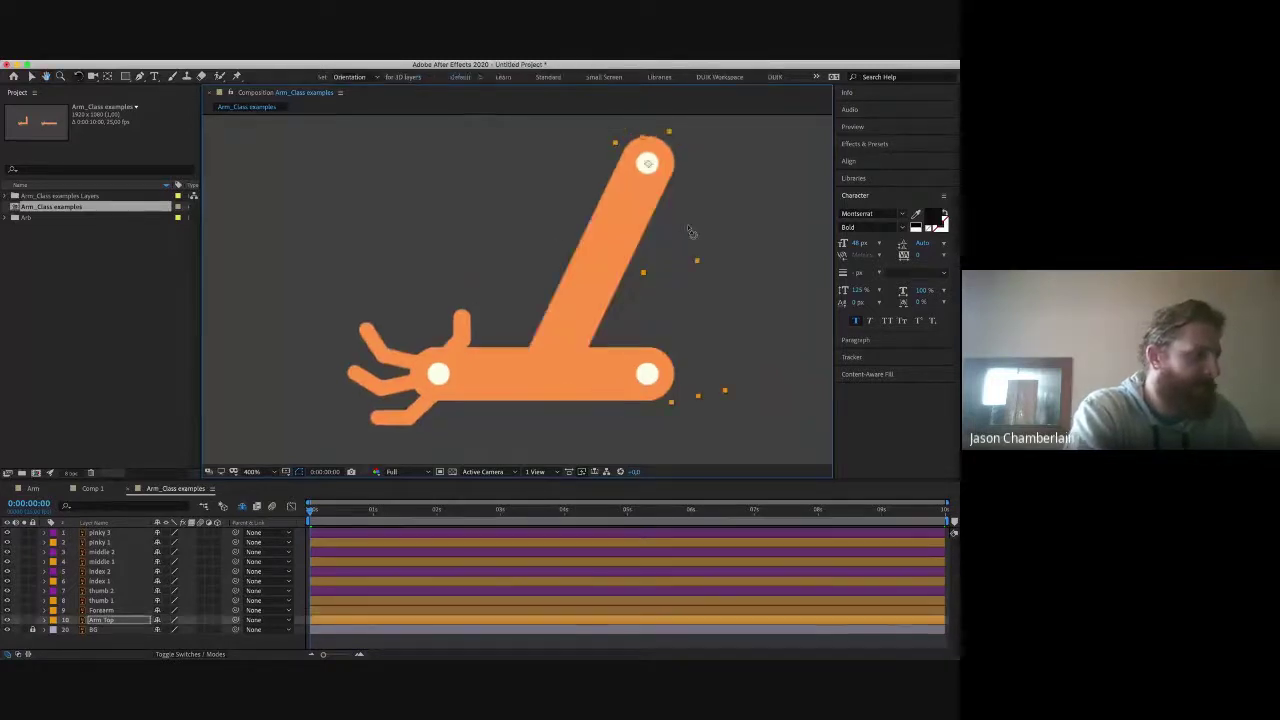
pyautogui.hotkey('ctrl', 'z')
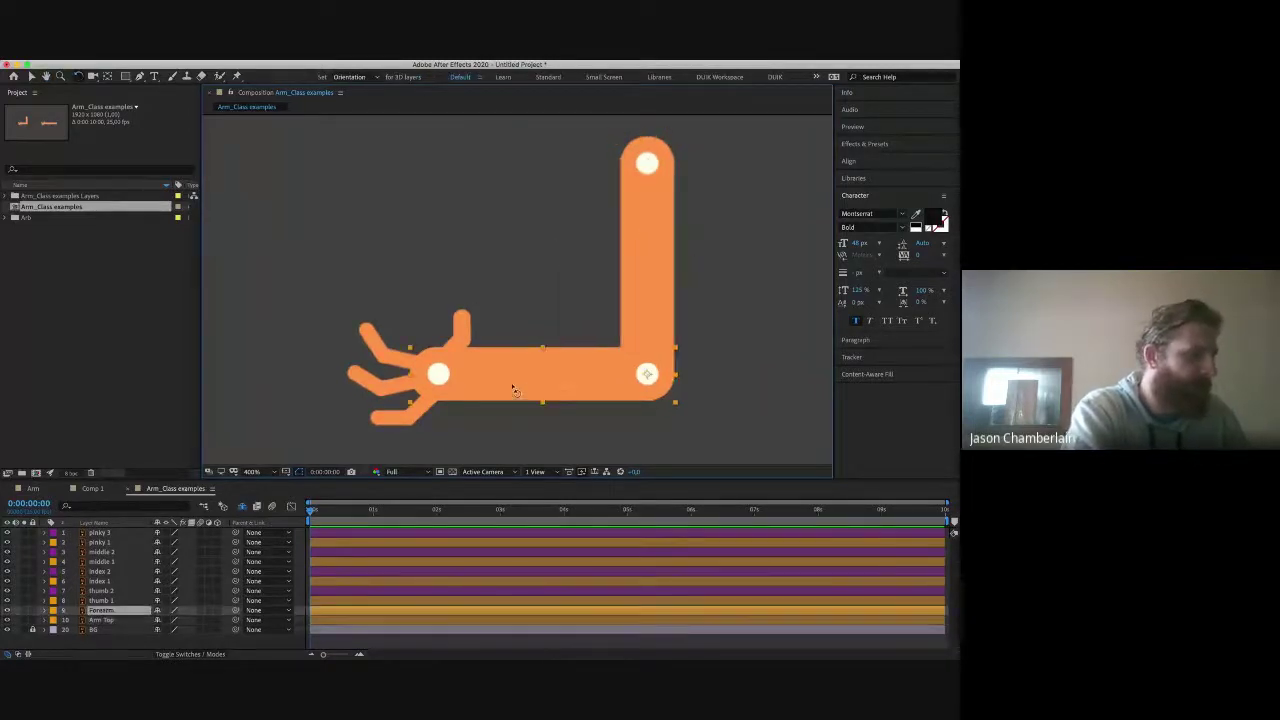
pyautogui.moveTo(560, 376); pyautogui.dragTo(530, 376)
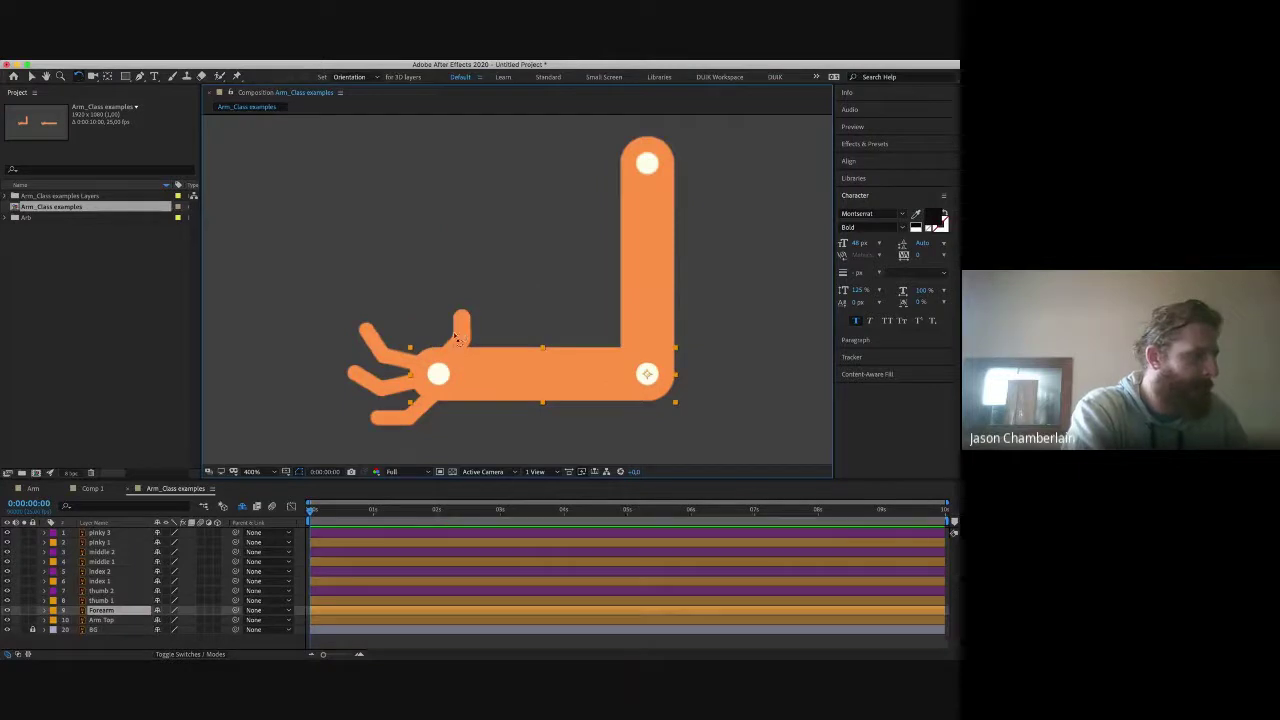
pyautogui.press('v')
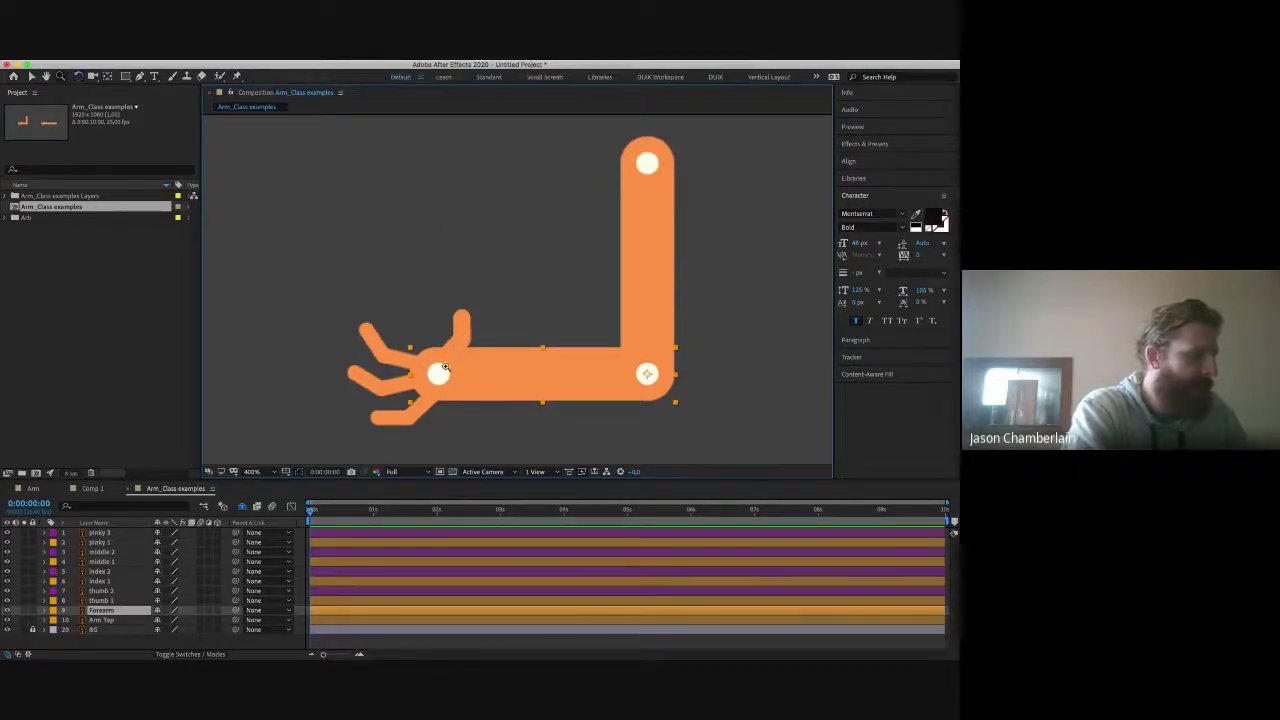
# Step: Test-rotate the thumb 2 and thumb 1 layers around their joints, undoing the rotations
pyautogui.scroll(1, 480, 389)
pyautogui.scroll(1, 493, 283)
pyautogui.press('w')
pyautogui.click(546, 235)
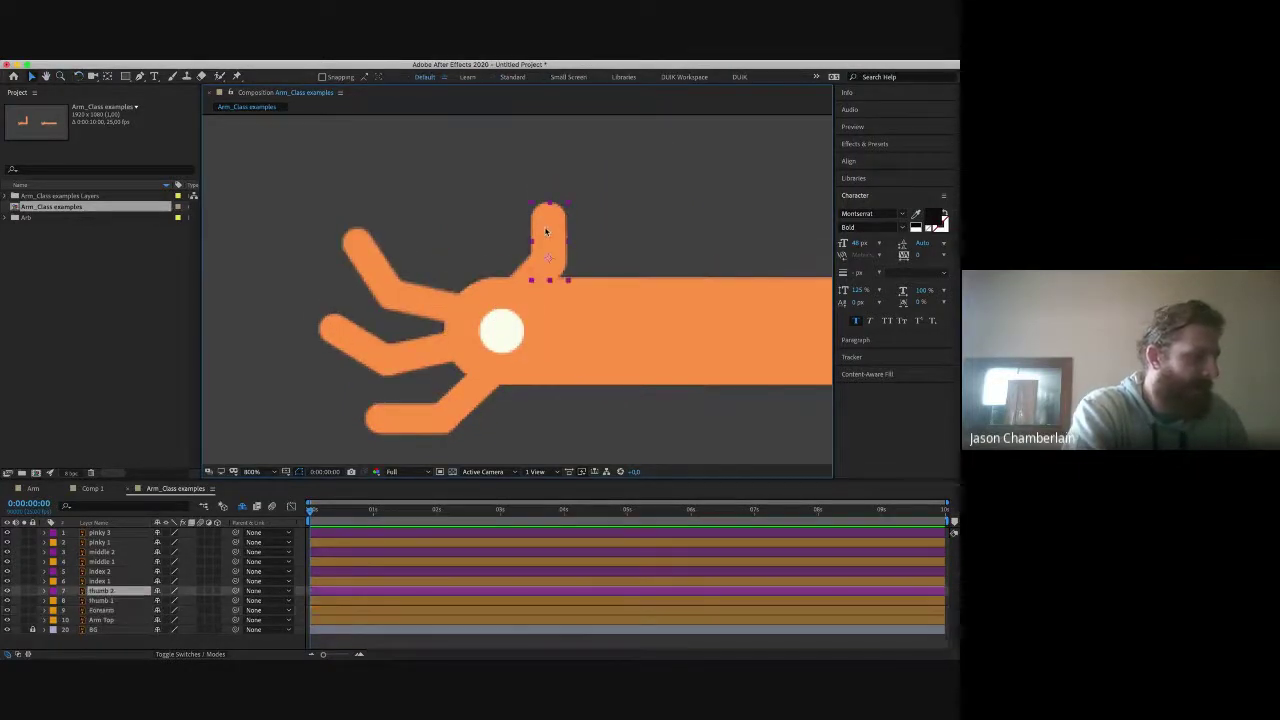
pyautogui.moveTo(546, 227); pyautogui.dragTo(530, 258)
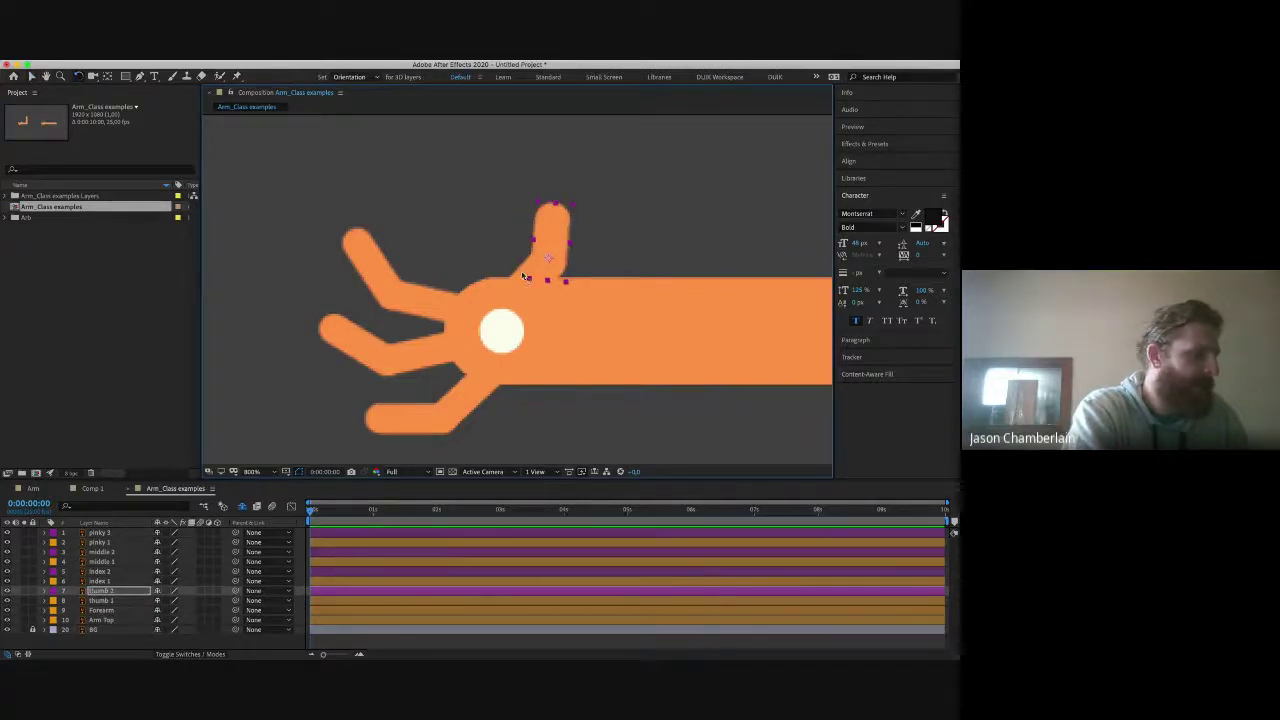
pyautogui.click(504, 273)
pyautogui.moveTo(504, 273); pyautogui.dragTo(548, 212)
pyautogui.click(538, 251)
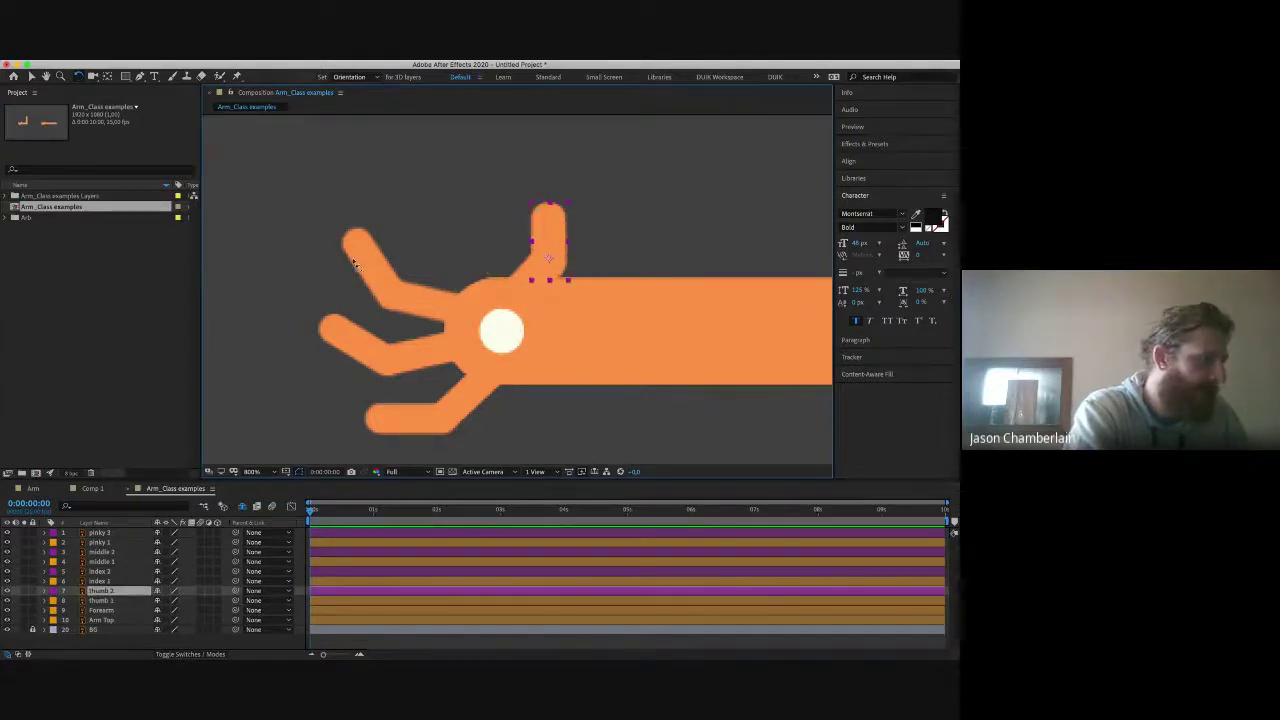
# Step: Test-rotate the outer segments of the index, middle and pinky fingers around their joints, undoing the rotations
pyautogui.click(360, 260)
pyautogui.moveTo(360, 258)
pyautogui.mouseDown()
pyautogui.moveTo(395, 245)
pyautogui.moveTo(372, 240)
pyautogui.moveTo(378, 250)
pyautogui.mouseUp()
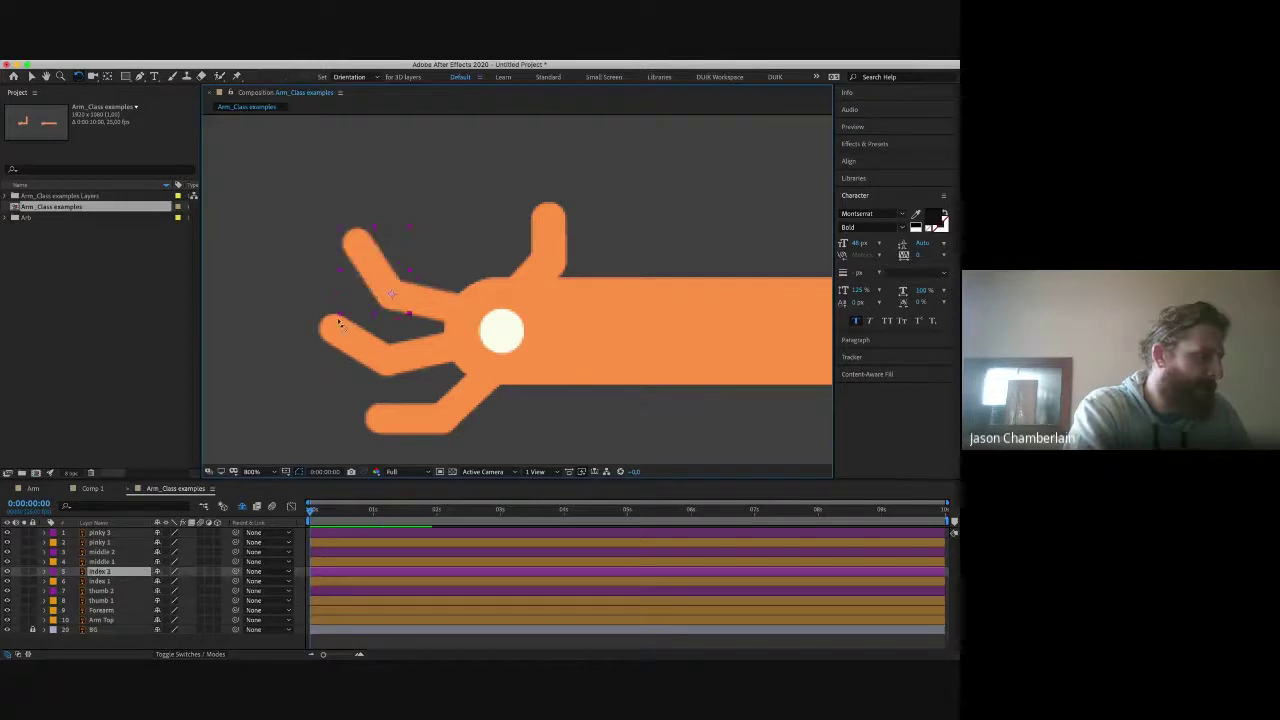
pyautogui.click(400, 345)
pyautogui.moveTo(400, 345); pyautogui.dragTo(345, 330)
pyautogui.click(440, 418)
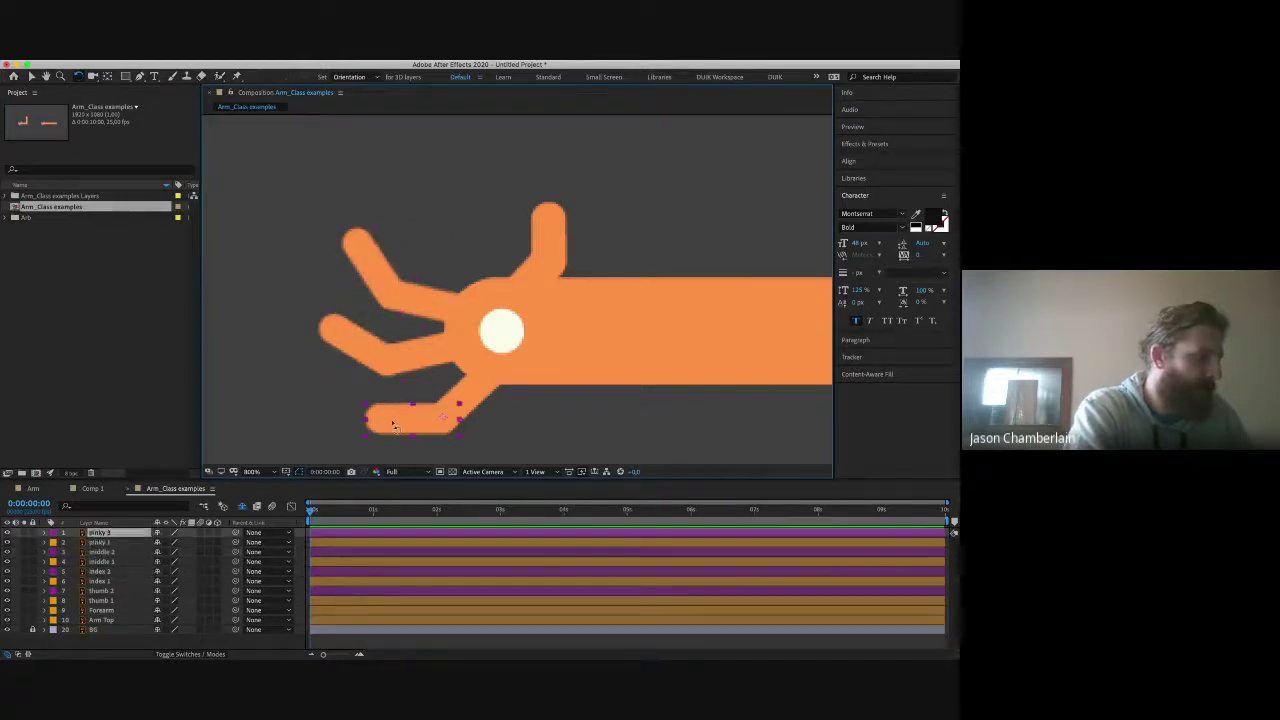
pyautogui.moveTo(440, 418); pyautogui.dragTo(468, 396)
# Step: Test-rotate the pinky 1, middle 1 and index 1 base segments around their joints, undoing the rotations
pyautogui.click(468, 396)
pyautogui.click(418, 362)
pyautogui.moveTo(418, 362); pyautogui.dragTo(418, 340)
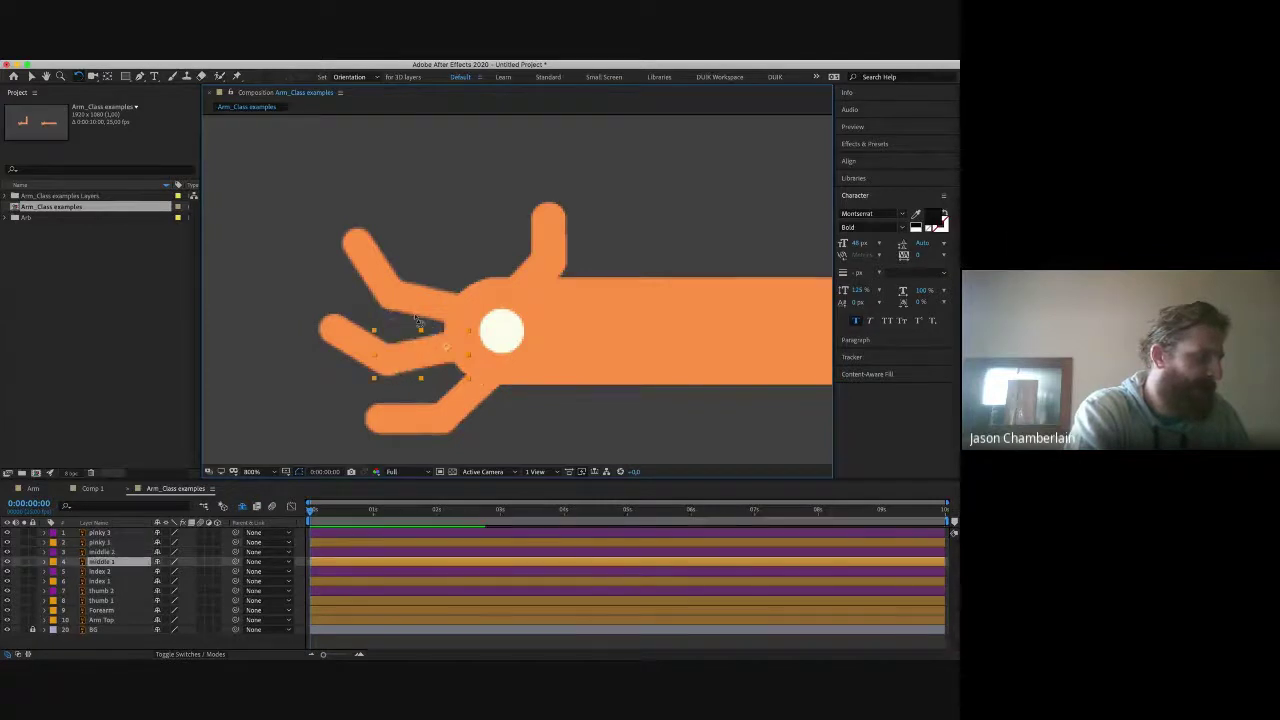
pyautogui.click(426, 290)
pyautogui.moveTo(426, 290); pyautogui.dragTo(435, 279)
pyautogui.press('super+z')
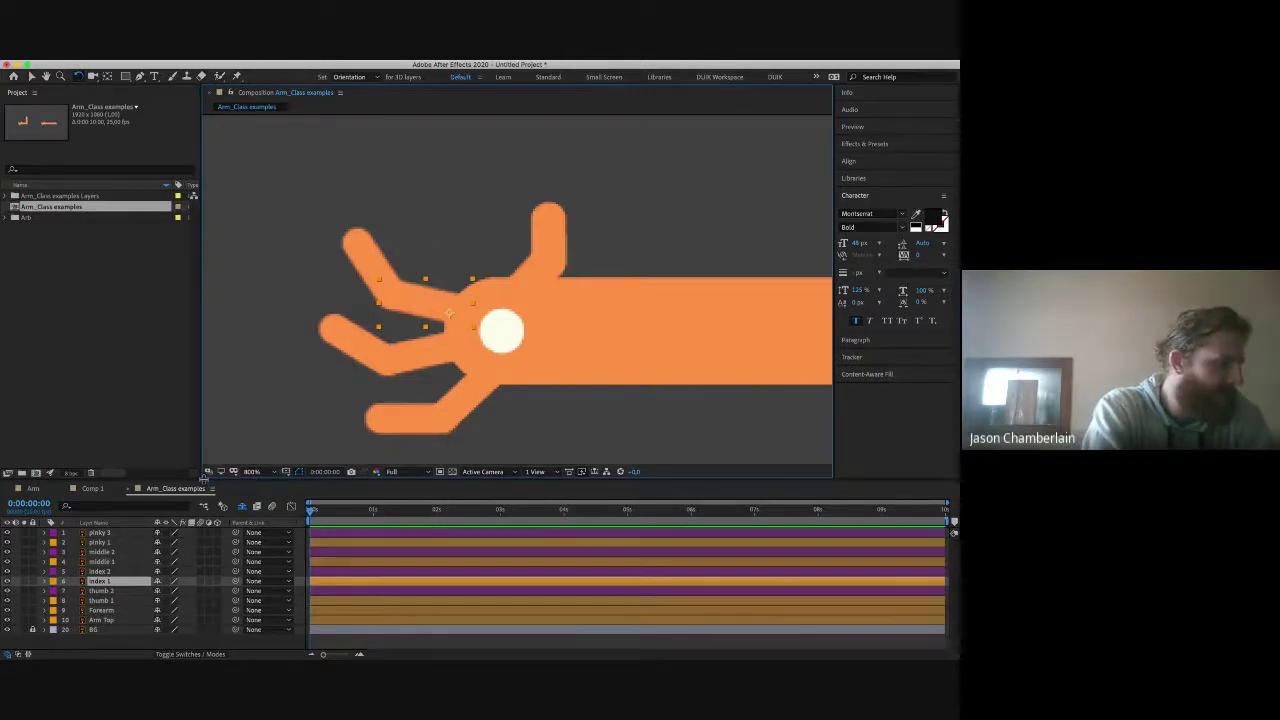
# Step: Increase the timeline's height and bring the whole bent arm into view at 400%
pyautogui.moveTo(204, 480); pyautogui.dragTo(204, 421)
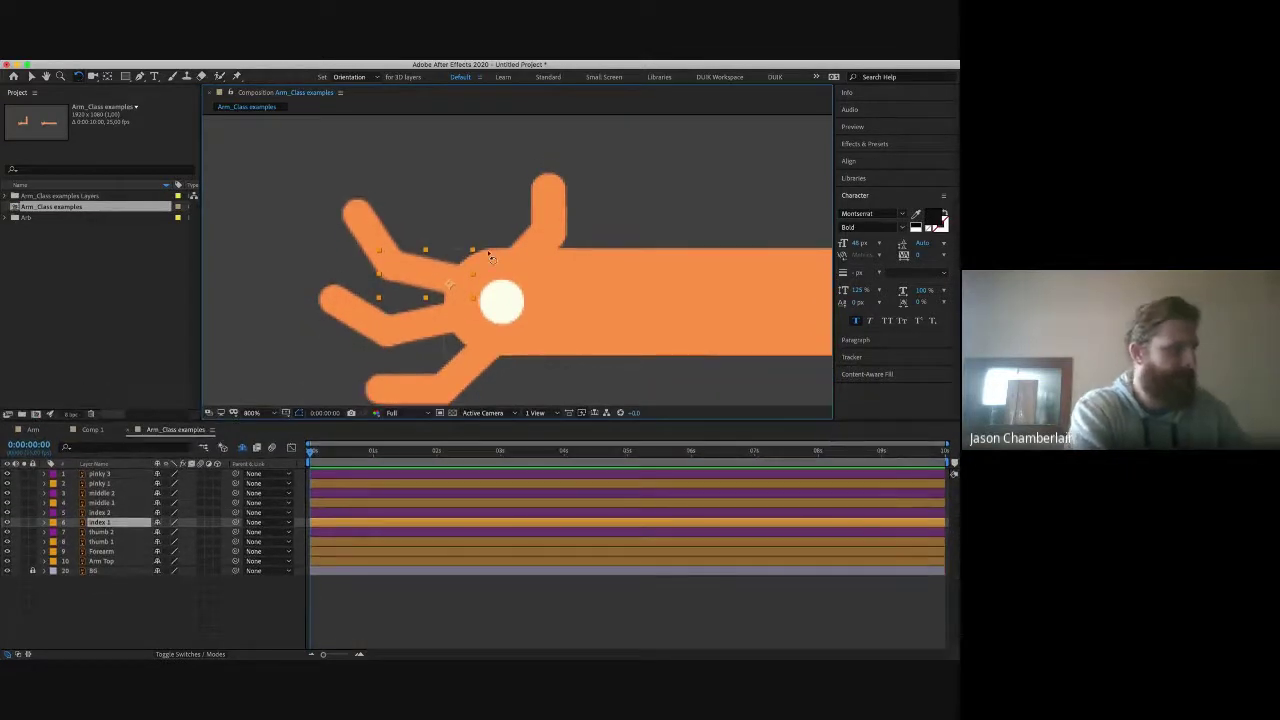
pyautogui.scroll(-3, 490, 258)
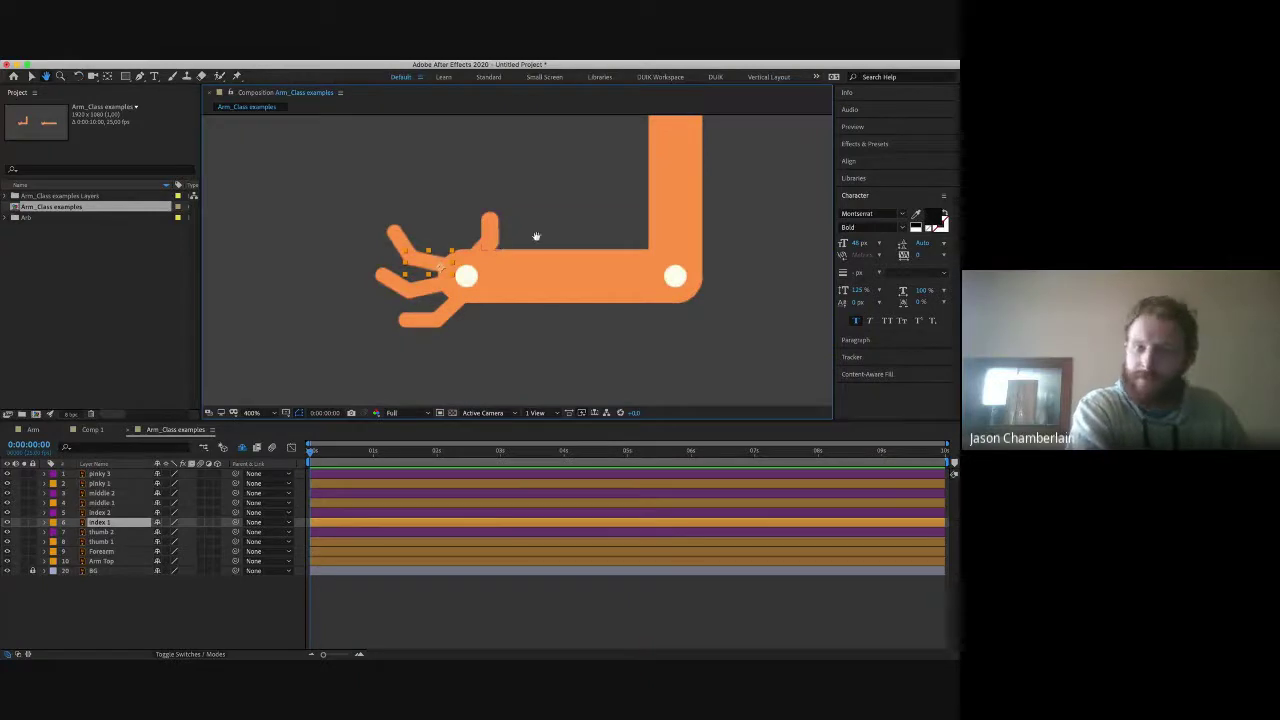
pyautogui.moveTo(536, 236); pyautogui.dragTo(514, 300)
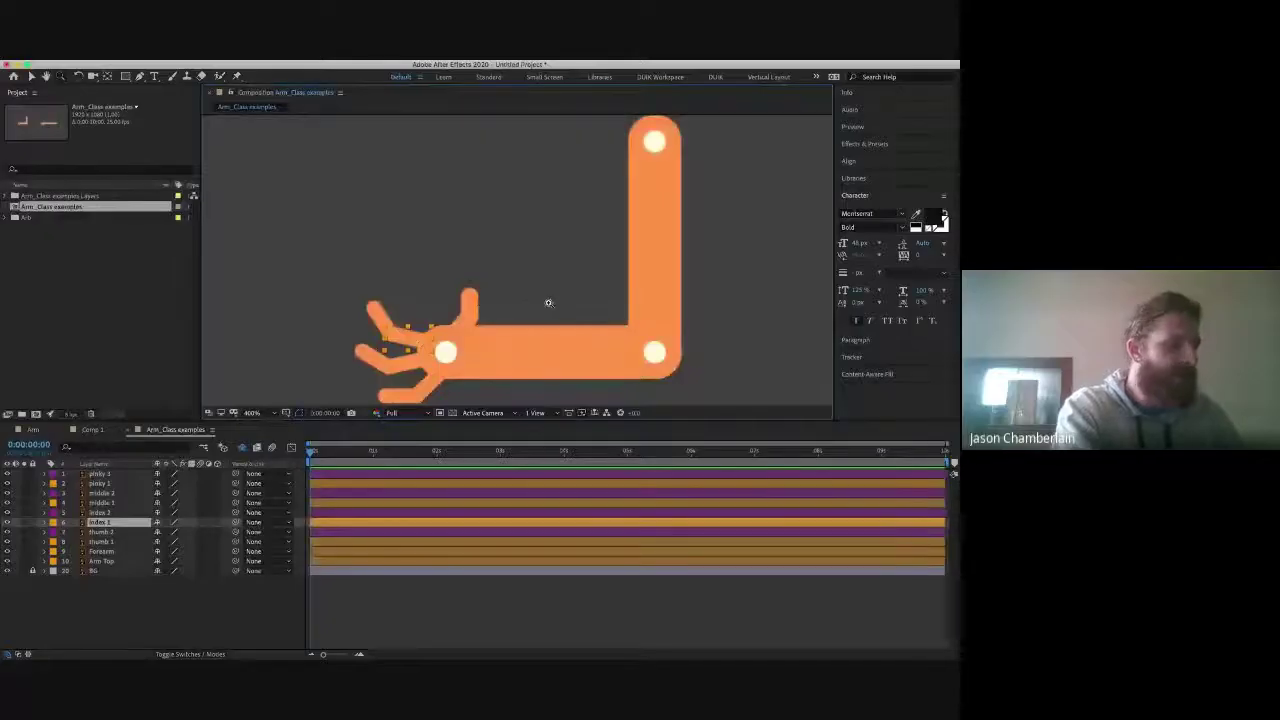
# Step: Parent the Forearm layer to the Arm Top layer
pyautogui.press('v')
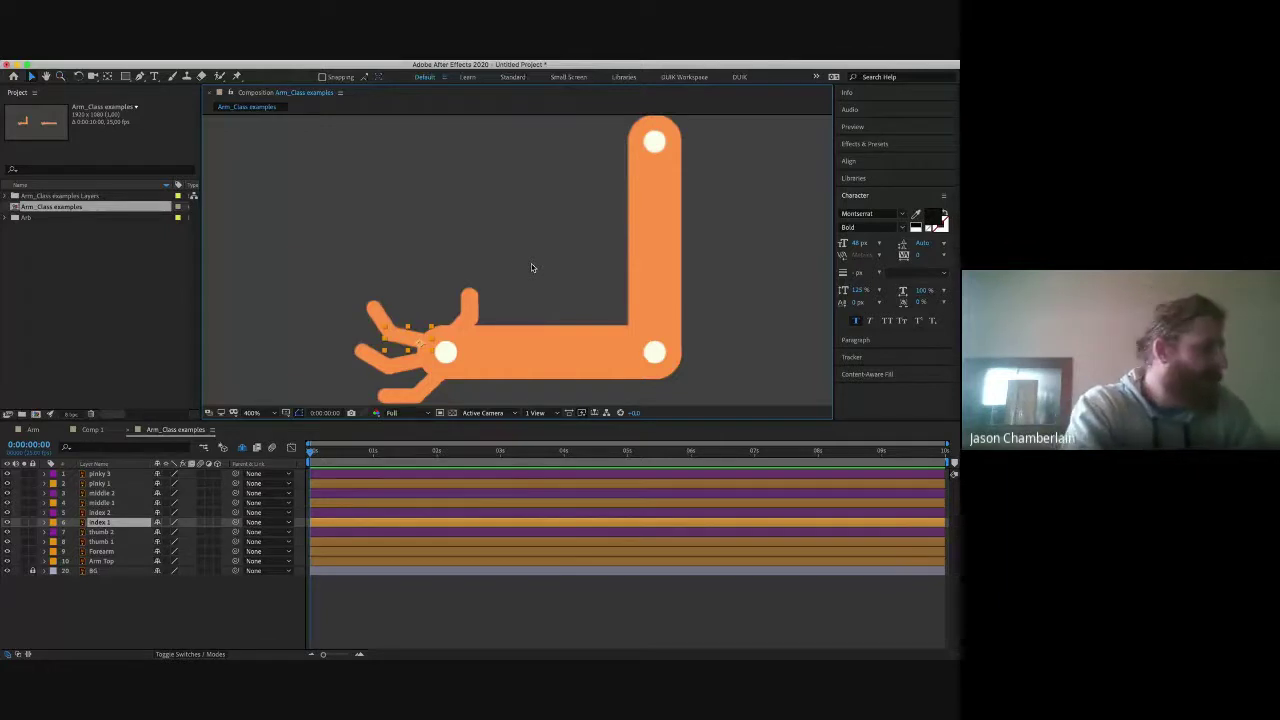
pyautogui.click(341, 334)
pyautogui.click(110, 561)
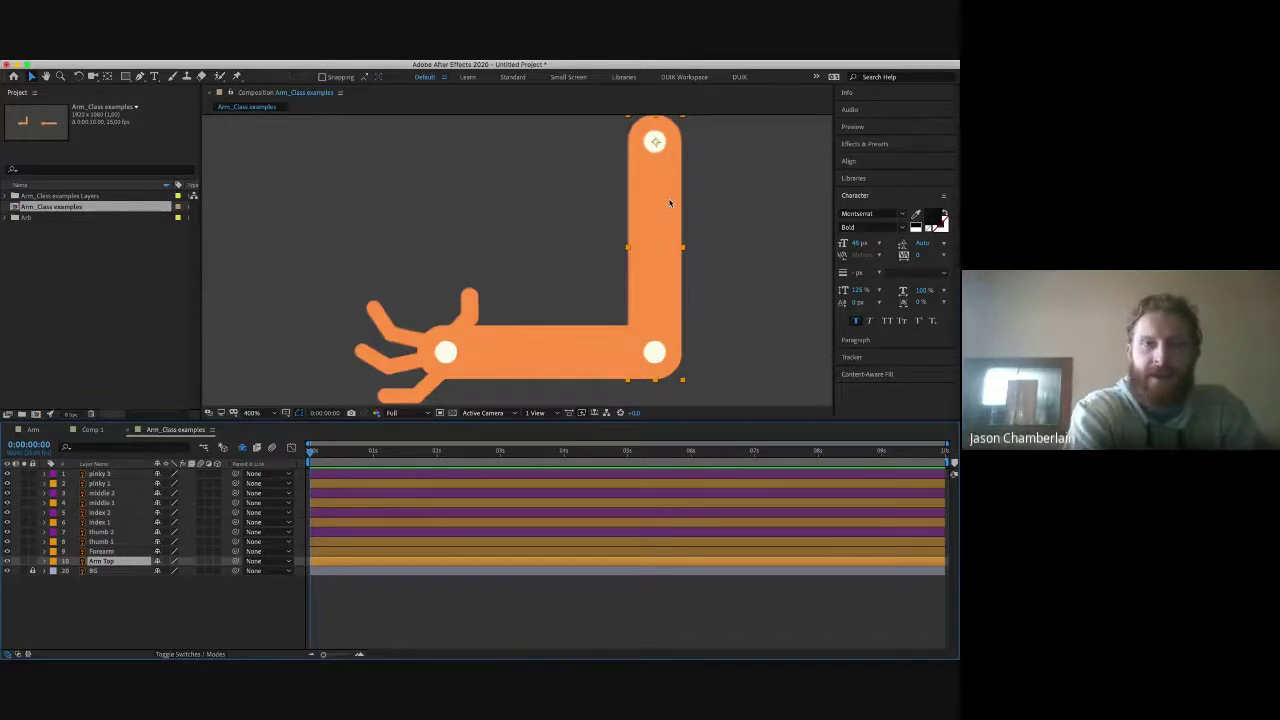
pyautogui.click(115, 552)
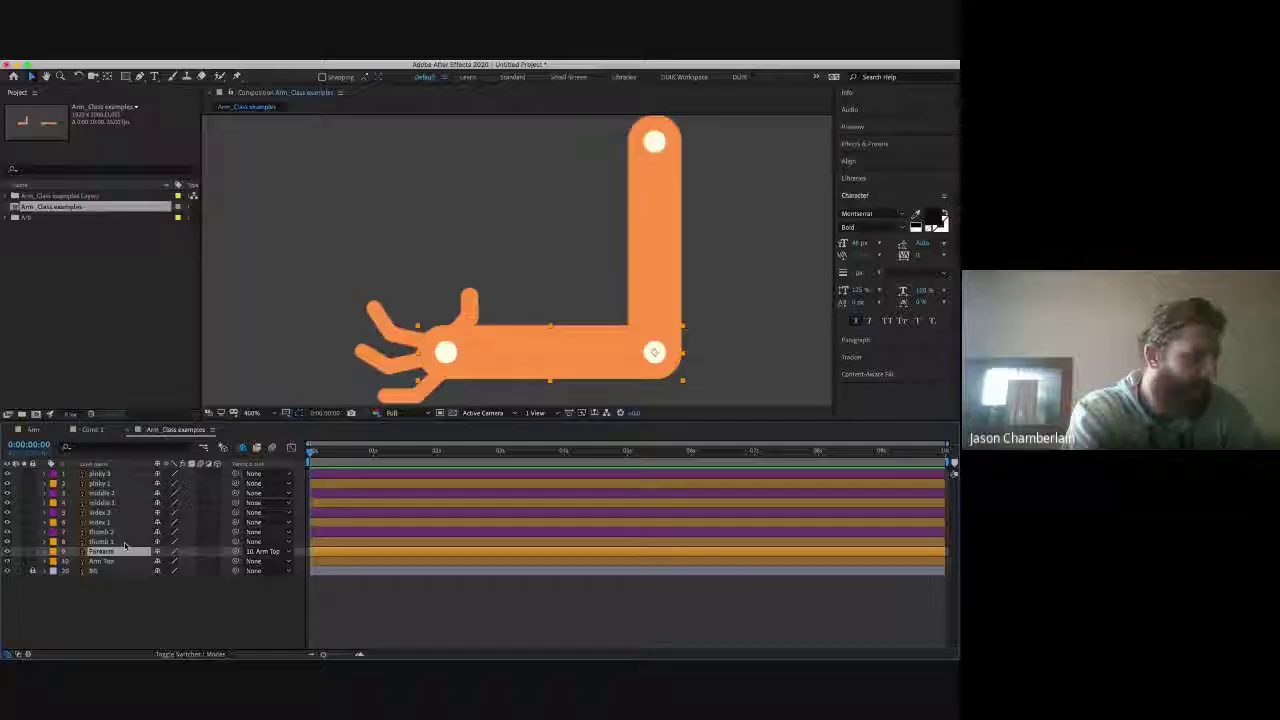
# Step: Parent the thumb 1, index 1, middle 1 and pinky 1 layers together to the Forearm layer
pyautogui.click(124, 543)
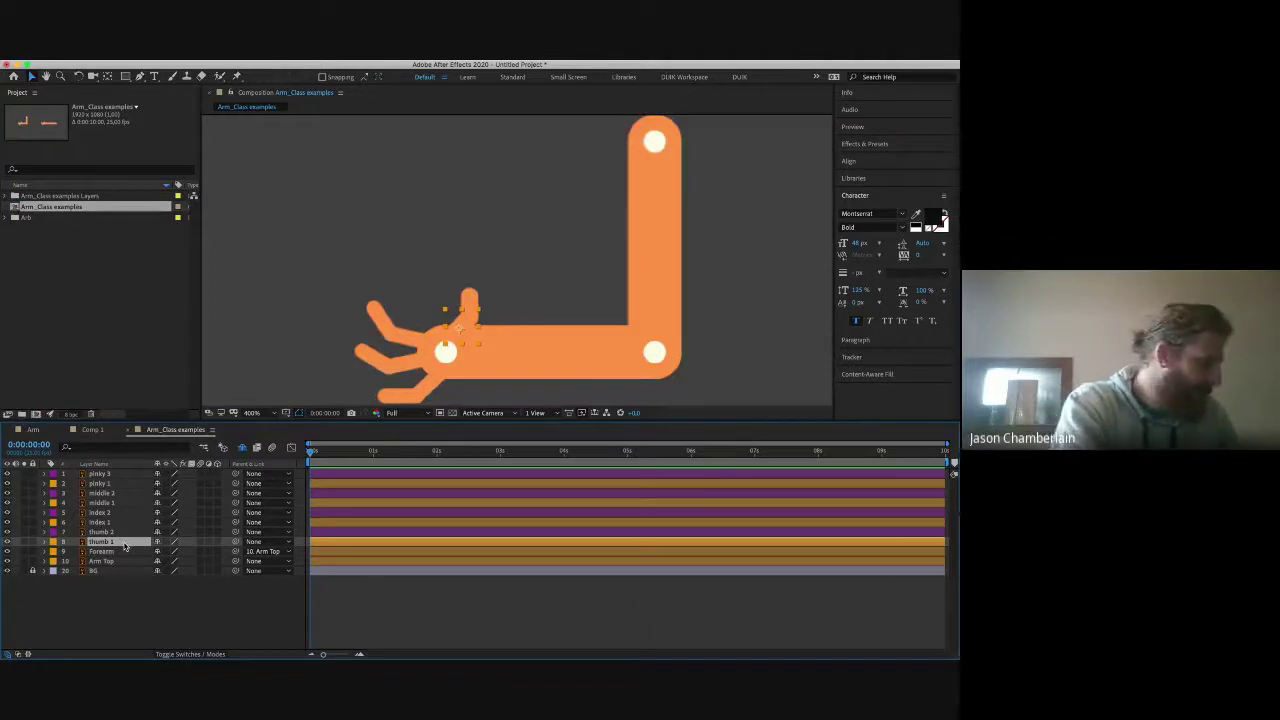
pyautogui.keyDown('super'); pyautogui.click(120, 523); pyautogui.keyUp('super')
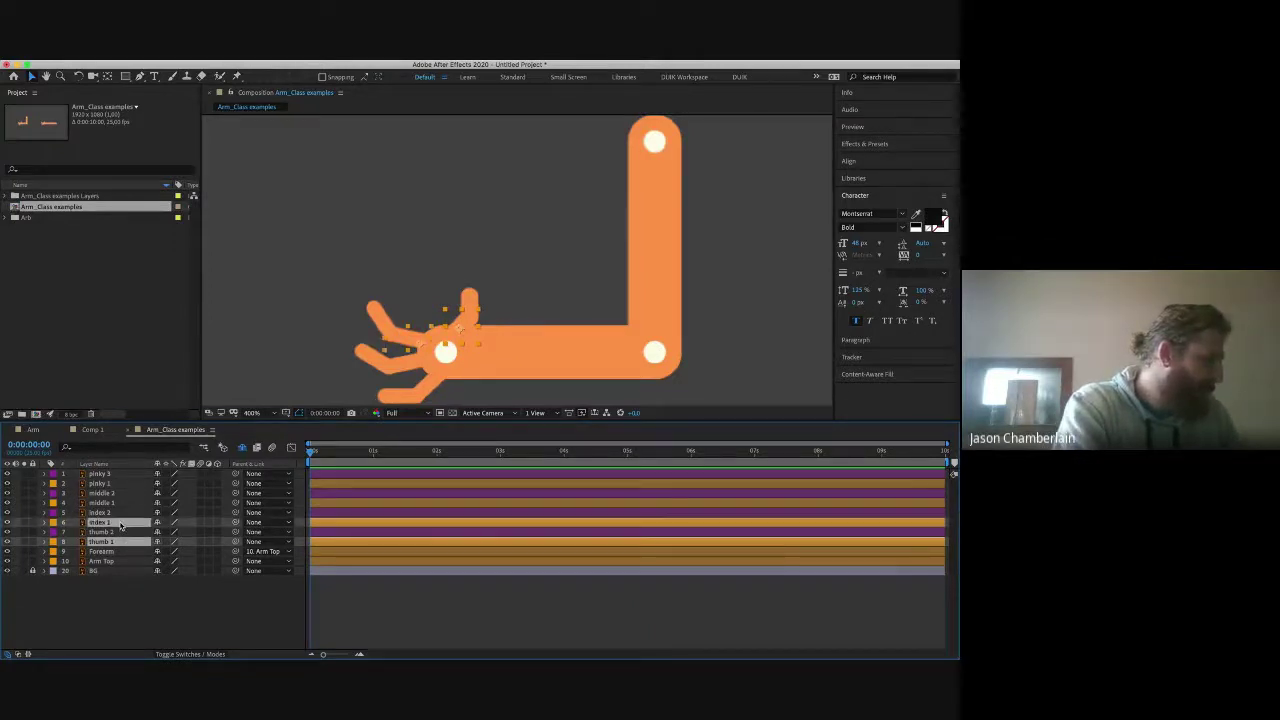
pyautogui.keyDown('super'); pyautogui.click(120, 503); pyautogui.keyUp('super')
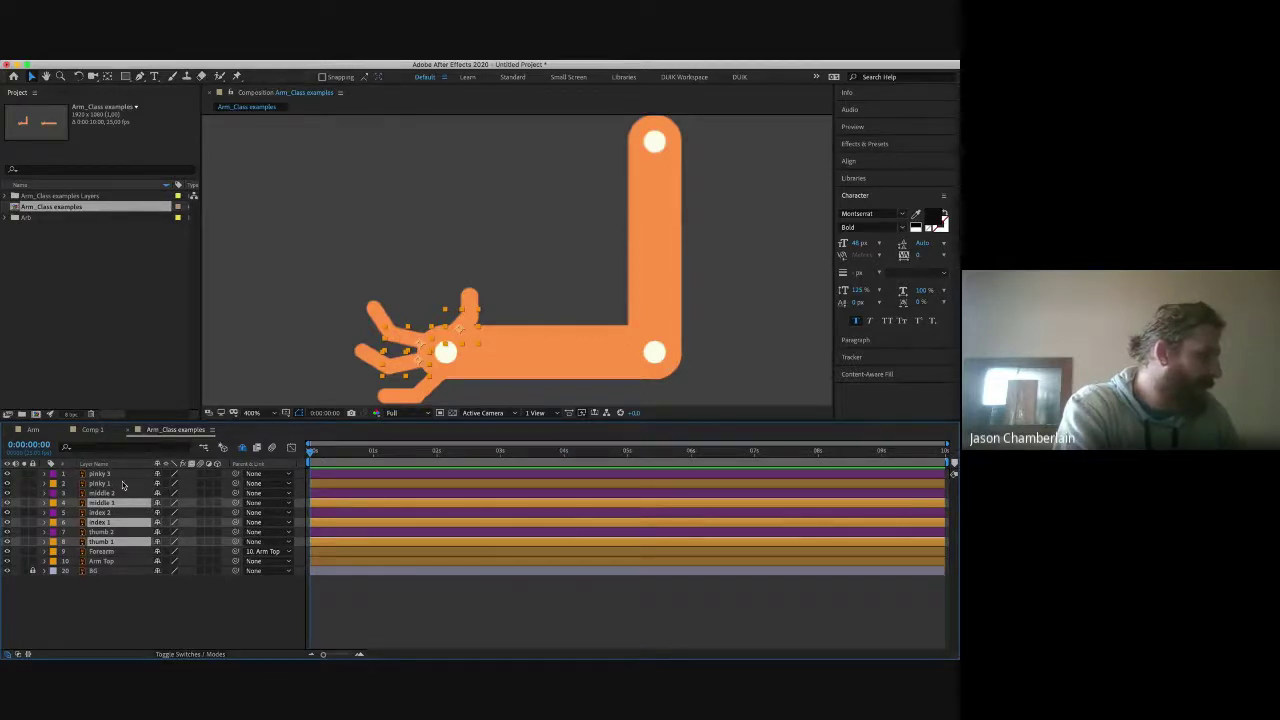
pyautogui.keyDown('super'); pyautogui.click(122, 483); pyautogui.keyUp('super')
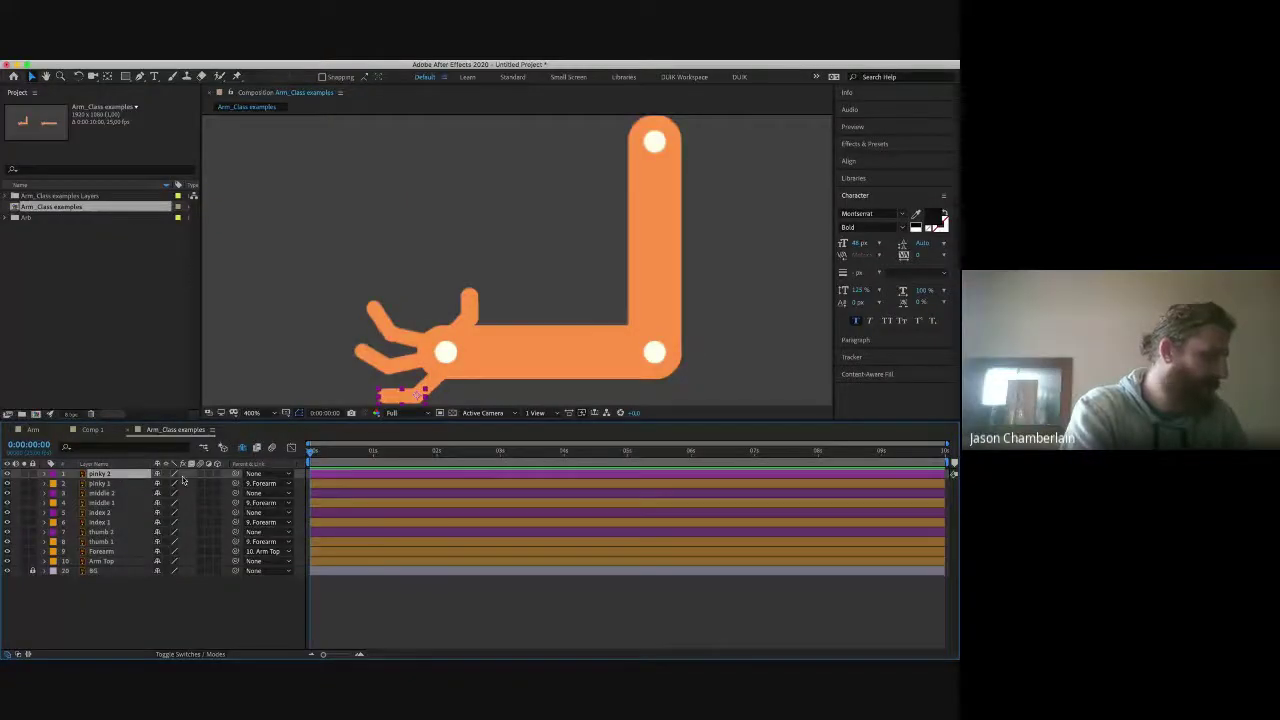
# Step: Parent the pinky 2, middle 2, index 2 and thumb 2 layers each to the matching base segment numbered 1
pyautogui.click(110, 503)
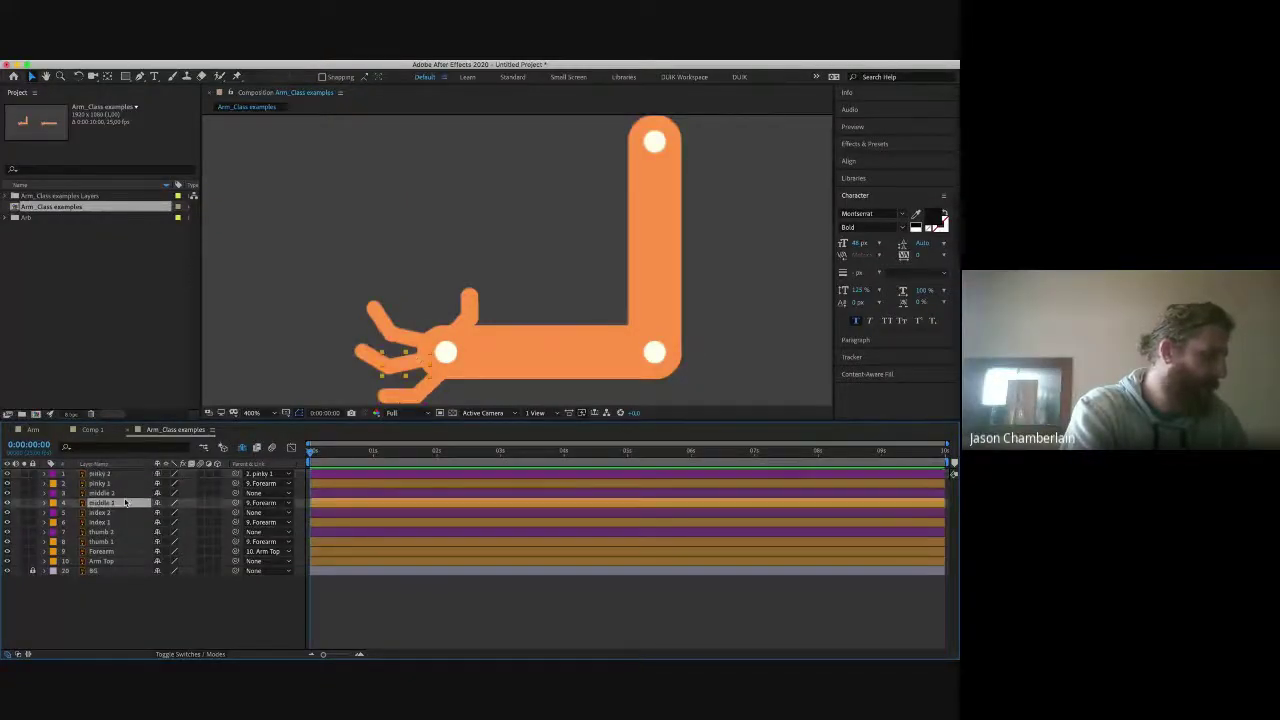
pyautogui.click(128, 494)
pyautogui.moveTo(235, 494); pyautogui.dragTo(105, 503)
pyautogui.click(118, 522)
pyautogui.click(122, 513)
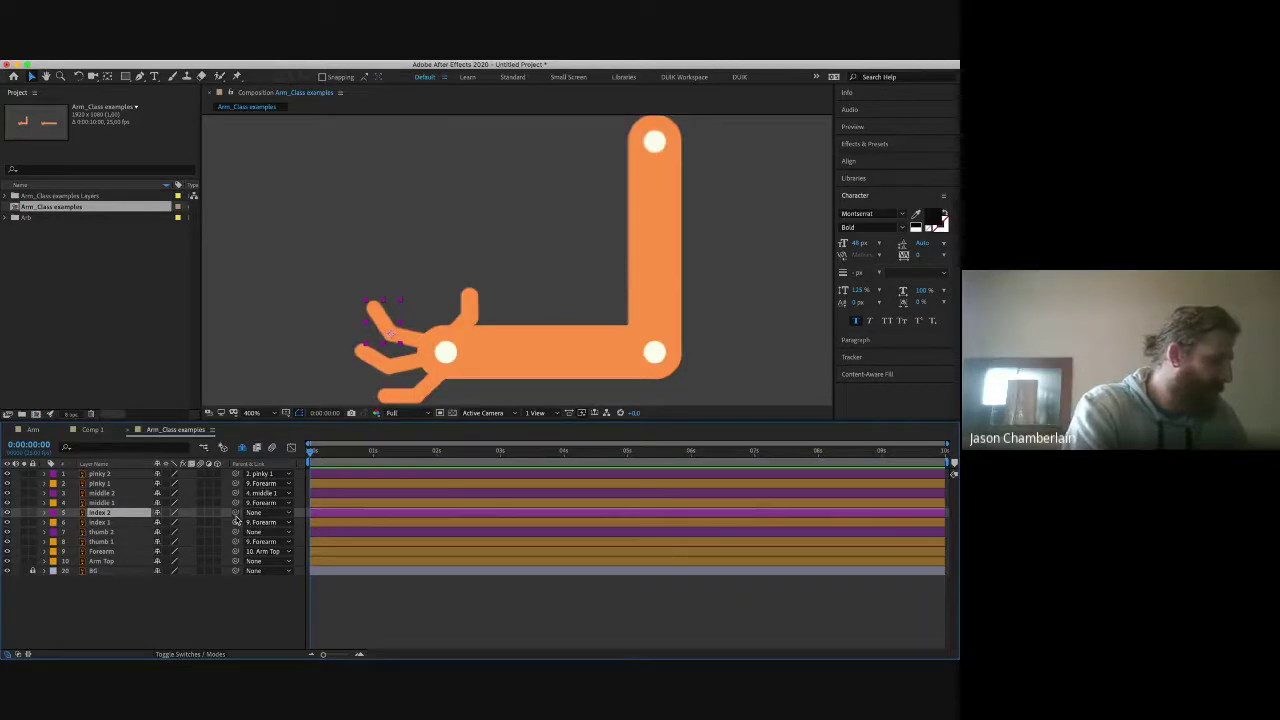
pyautogui.moveTo(235, 513); pyautogui.dragTo(120, 522)
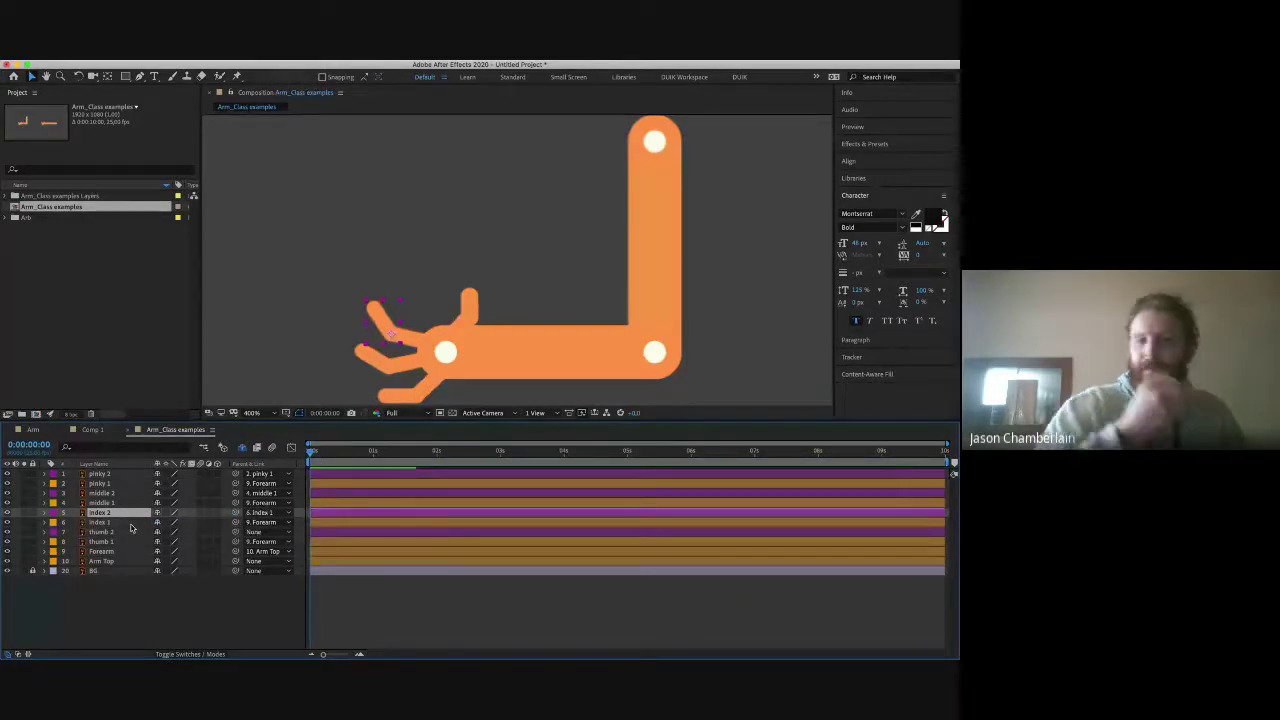
pyautogui.click(127, 532)
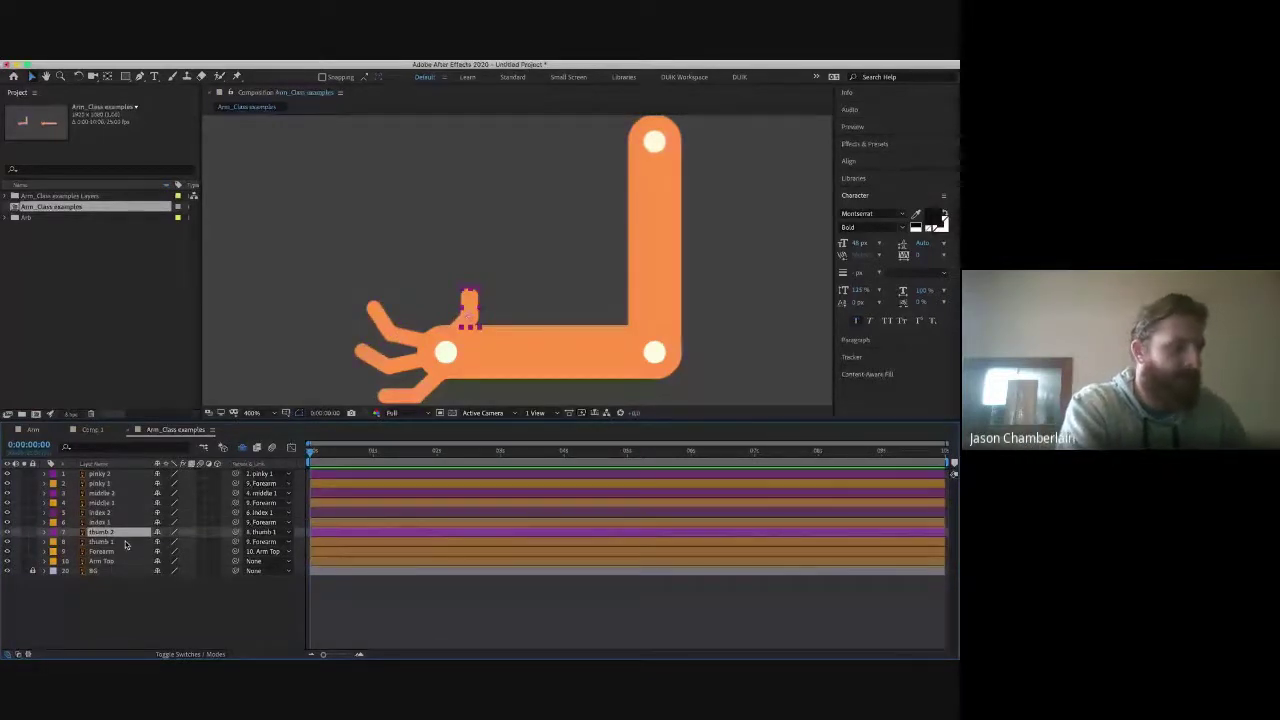
# Step: Test the parenting by rotating the Arm Top layer from the shoulder and the Forearm layer from the elbow, undoing the rotations
pyautogui.press('w')
pyautogui.click(660, 237)
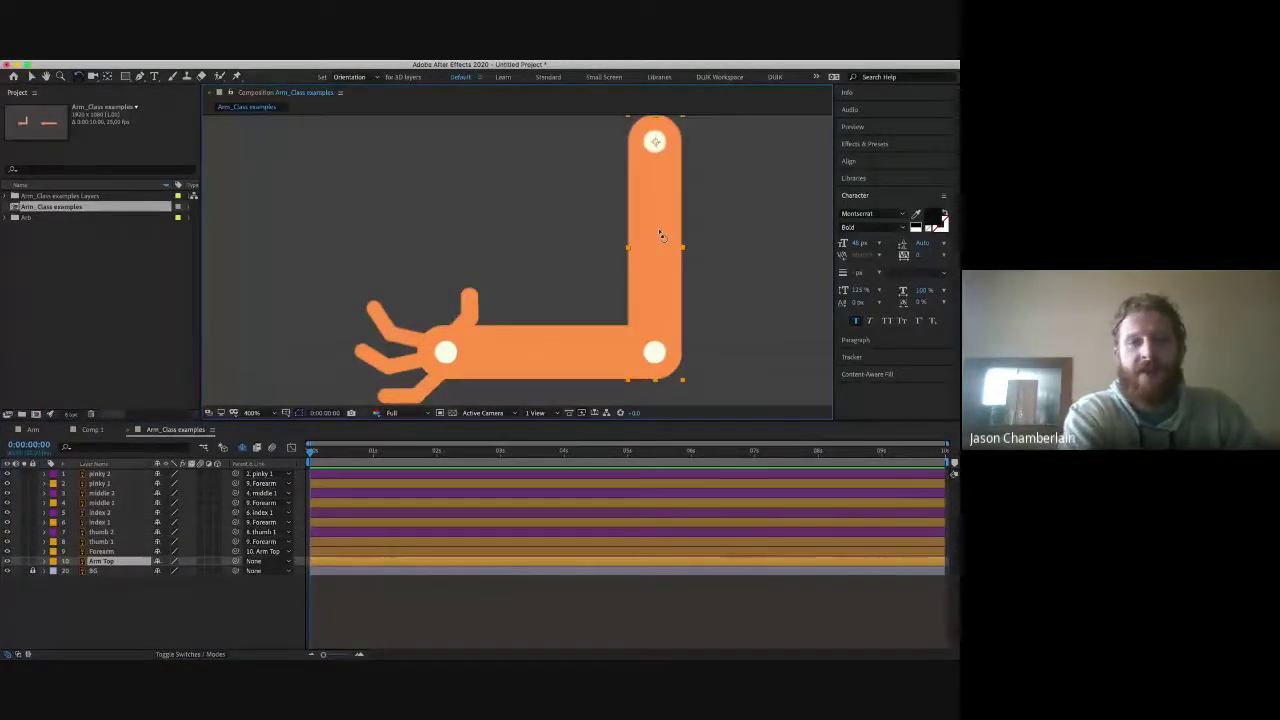
pyautogui.moveTo(660, 237)
pyautogui.mouseDown()
pyautogui.moveTo(571, 207)
pyautogui.moveTo(605, 245)
pyautogui.moveTo(645, 250)
pyautogui.mouseUp()
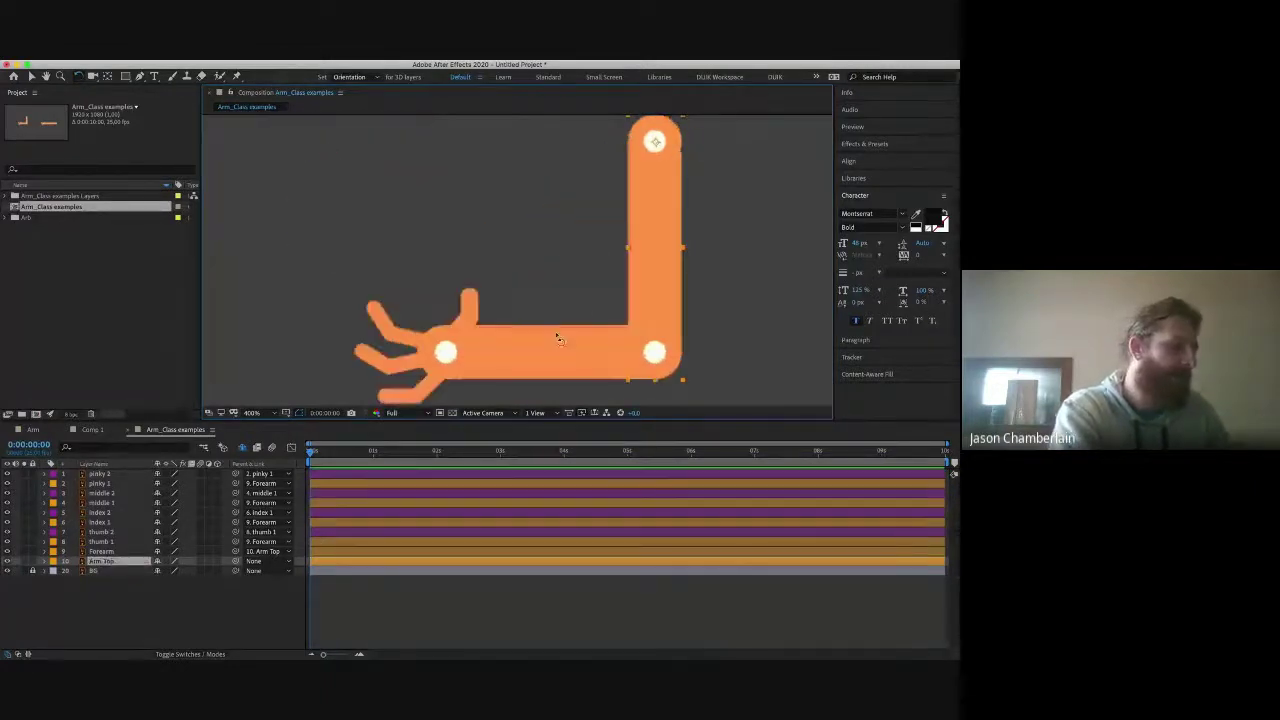
pyautogui.moveTo(550, 358); pyautogui.dragTo(537, 320)
# Step: Select the thumb 2, index 2, middle 2 and pinky 2 layers together, test-rotate them, then undo and deselect
pyautogui.press('v')
pyautogui.scroll(2, 494, 300)
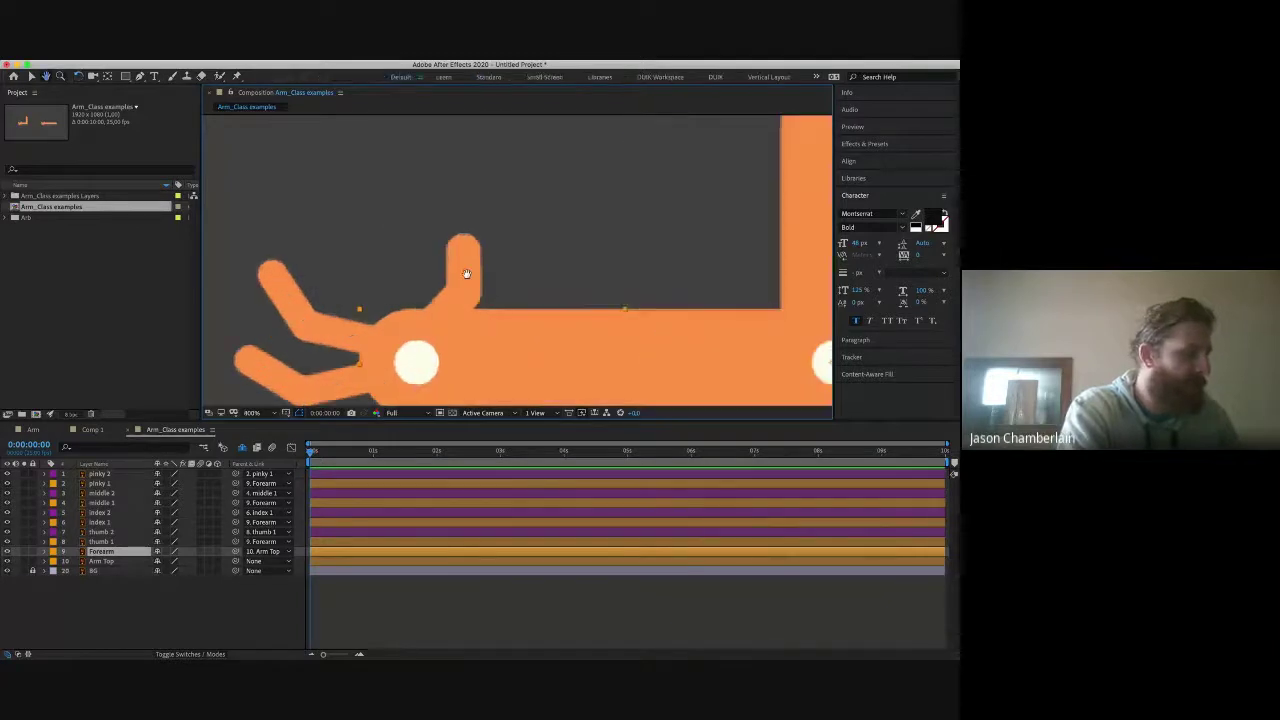
pyautogui.moveTo(468, 264); pyautogui.dragTo(525, 232)
pyautogui.click(525, 232)
pyautogui.press('w')
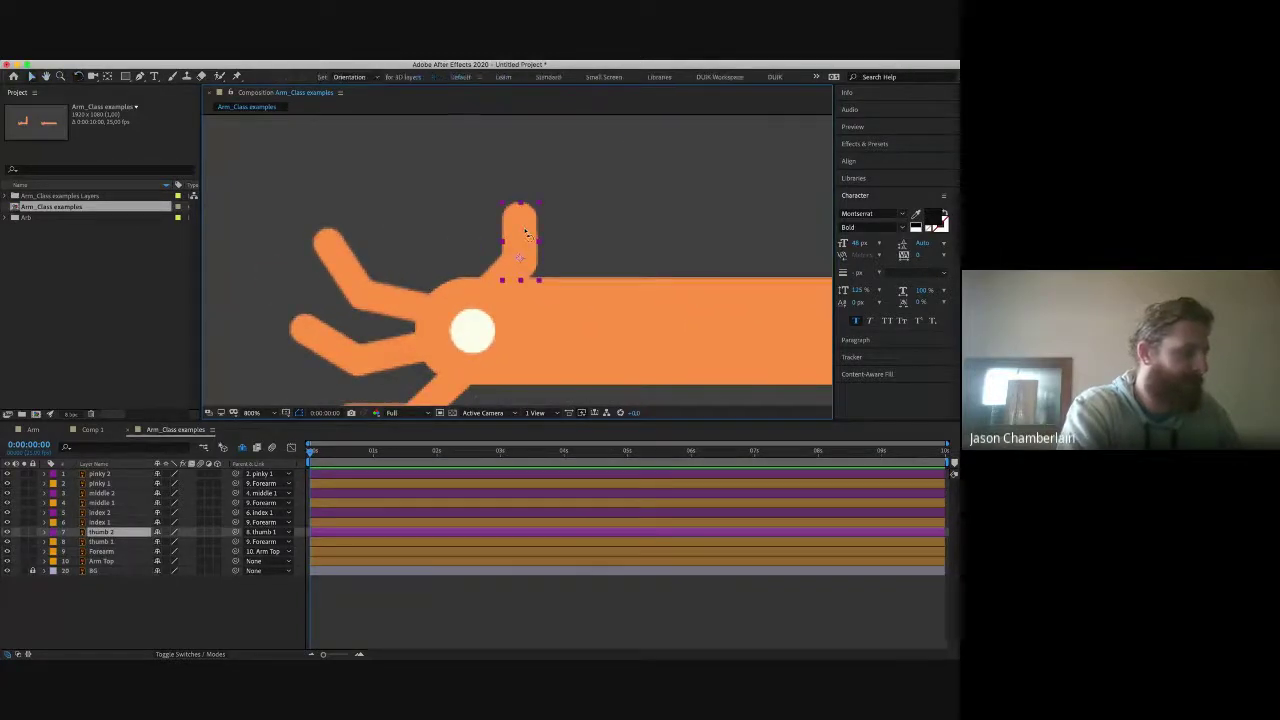
pyautogui.keyDown('shift'); pyautogui.click(339, 270); pyautogui.keyUp('shift')
pyautogui.keyDown('shift'); pyautogui.click(318, 325); pyautogui.keyUp('shift')
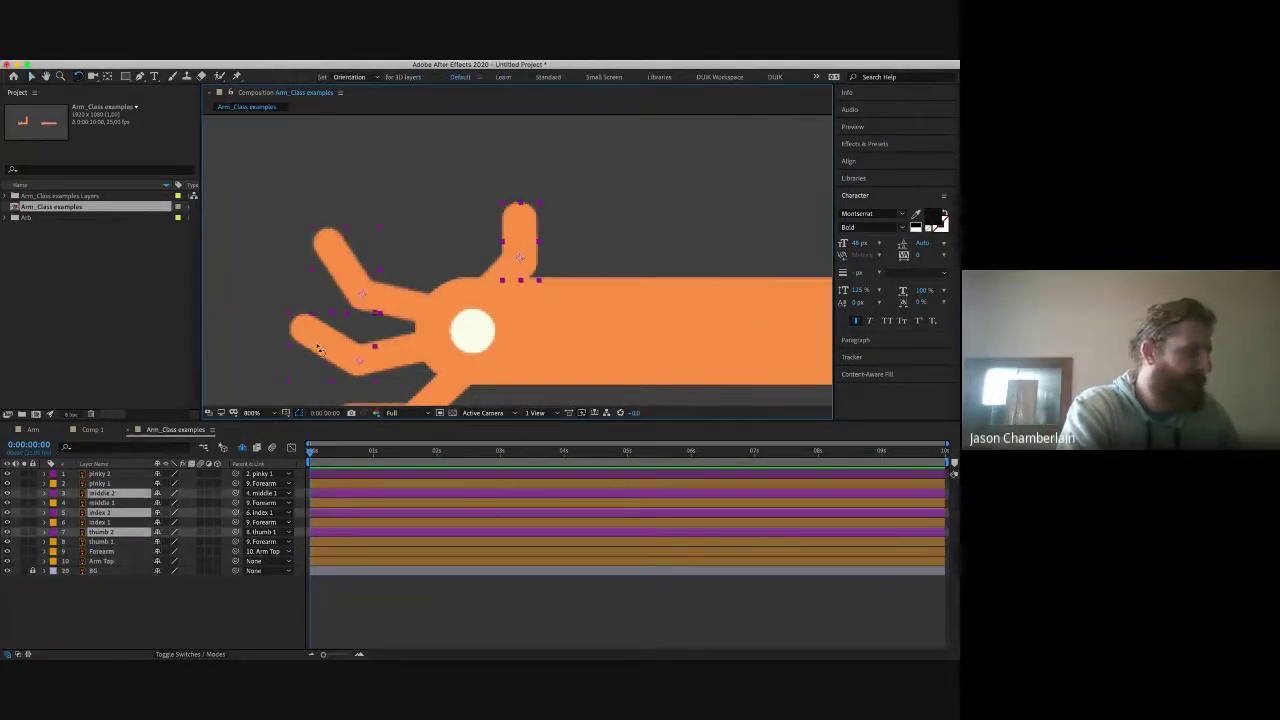
pyautogui.scroll(-3, 329, 366)
pyautogui.keyDown('shift'); pyautogui.click(373, 317); pyautogui.keyUp('shift')
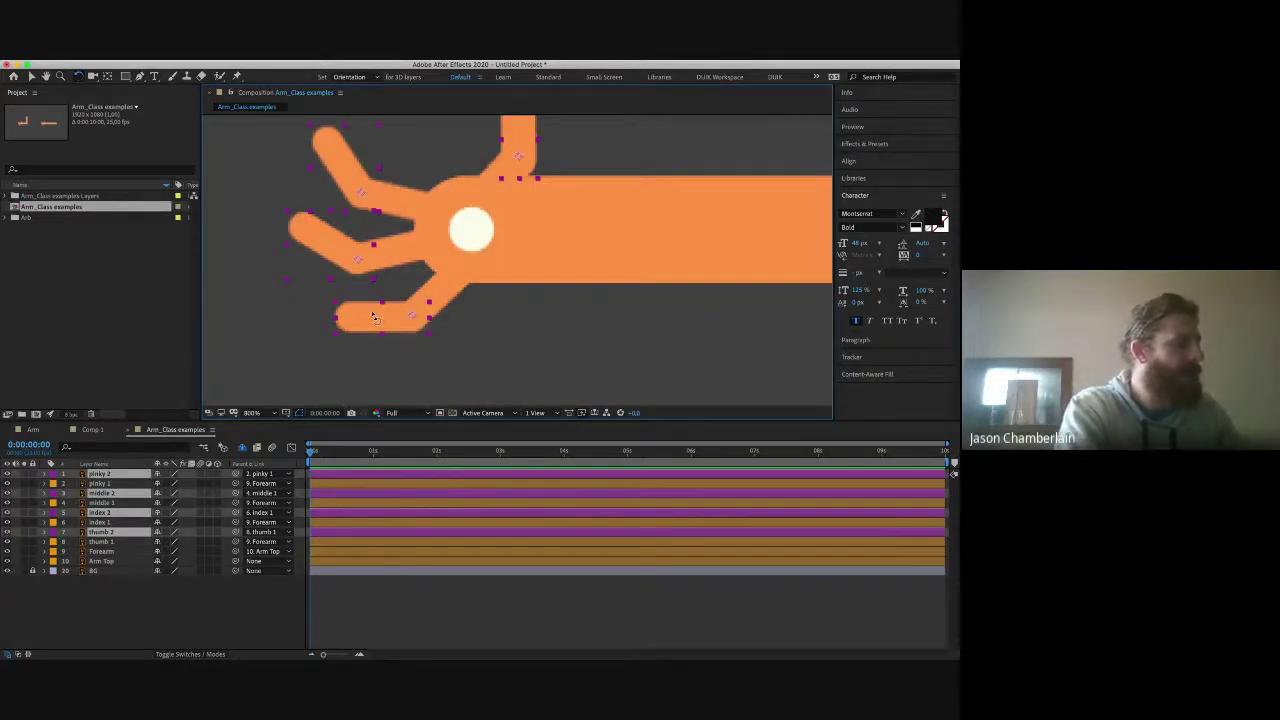
pyautogui.click(80, 77)
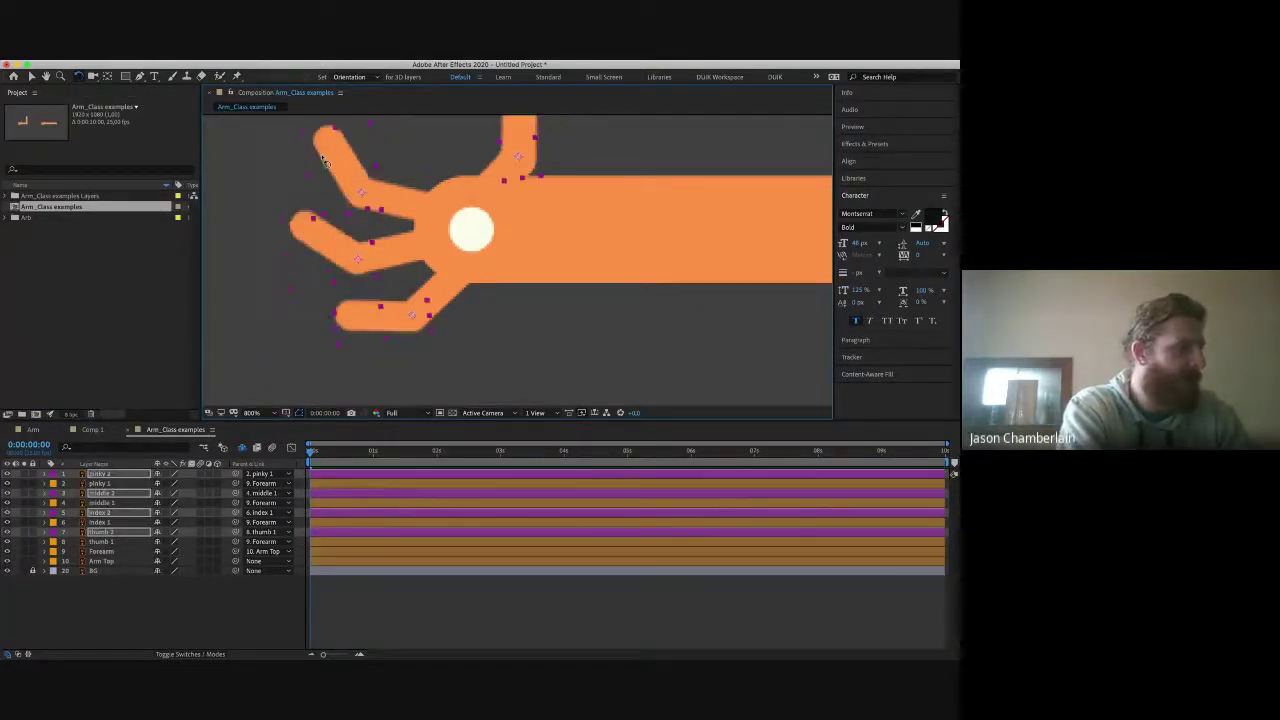
pyautogui.click(423, 134)
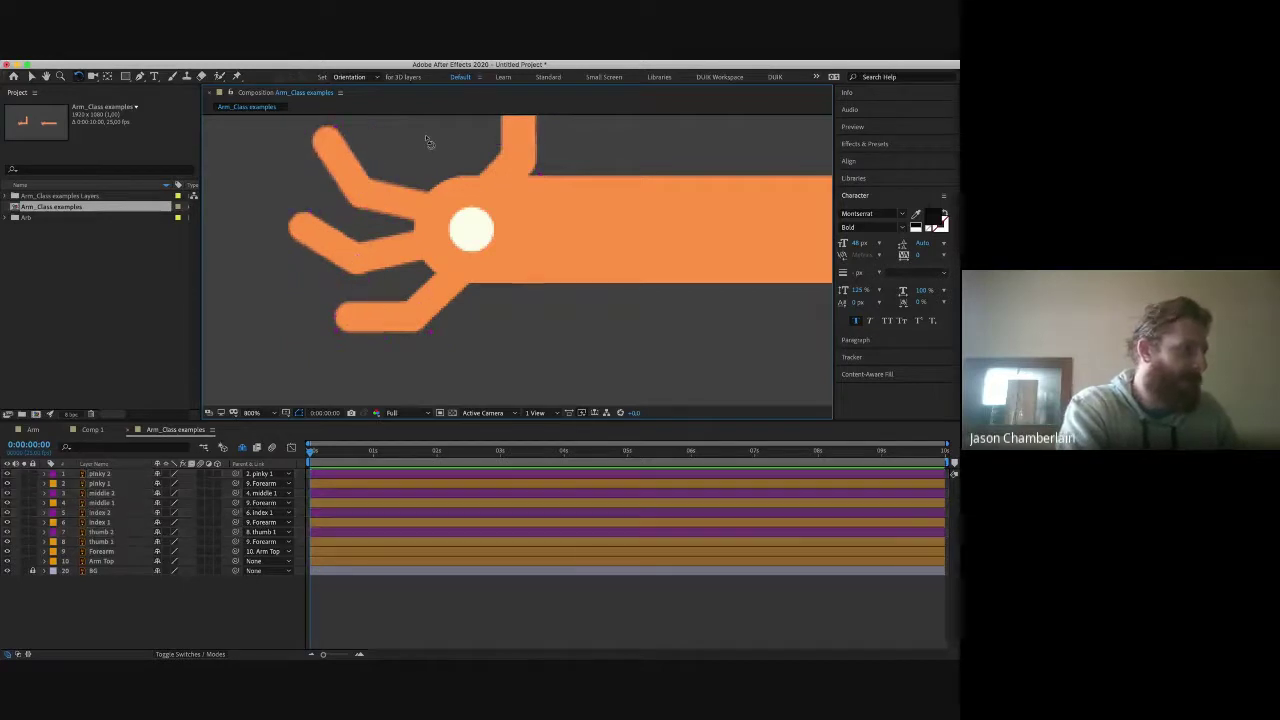
# Step: Select the thumb 1, index 1, middle 1 and pinky 1 layers together in the composition and deselect them again
pyautogui.click(397, 193)
pyautogui.keyDown('shift'); pyautogui.click(489, 187); pyautogui.keyUp('shift')
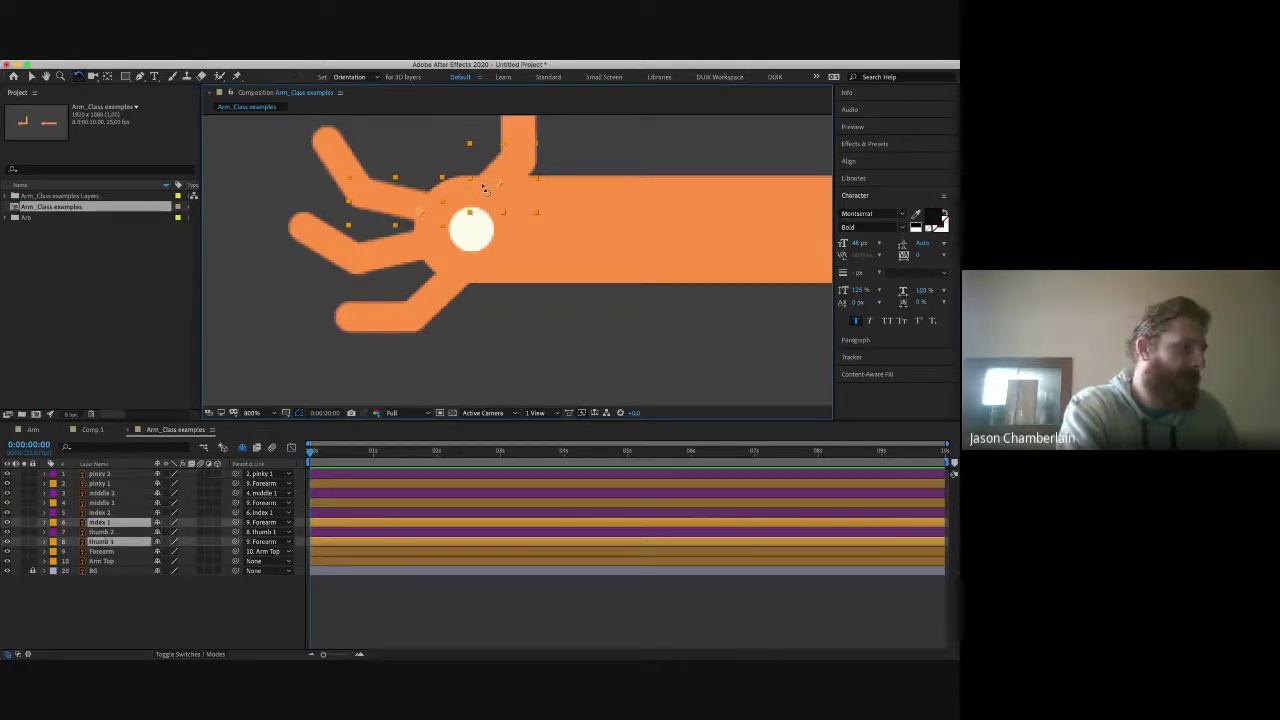
pyautogui.keyDown('shift'); pyautogui.click(385, 260); pyautogui.keyUp('shift')
pyautogui.keyDown('shift'); pyautogui.click(428, 301); pyautogui.keyUp('shift')
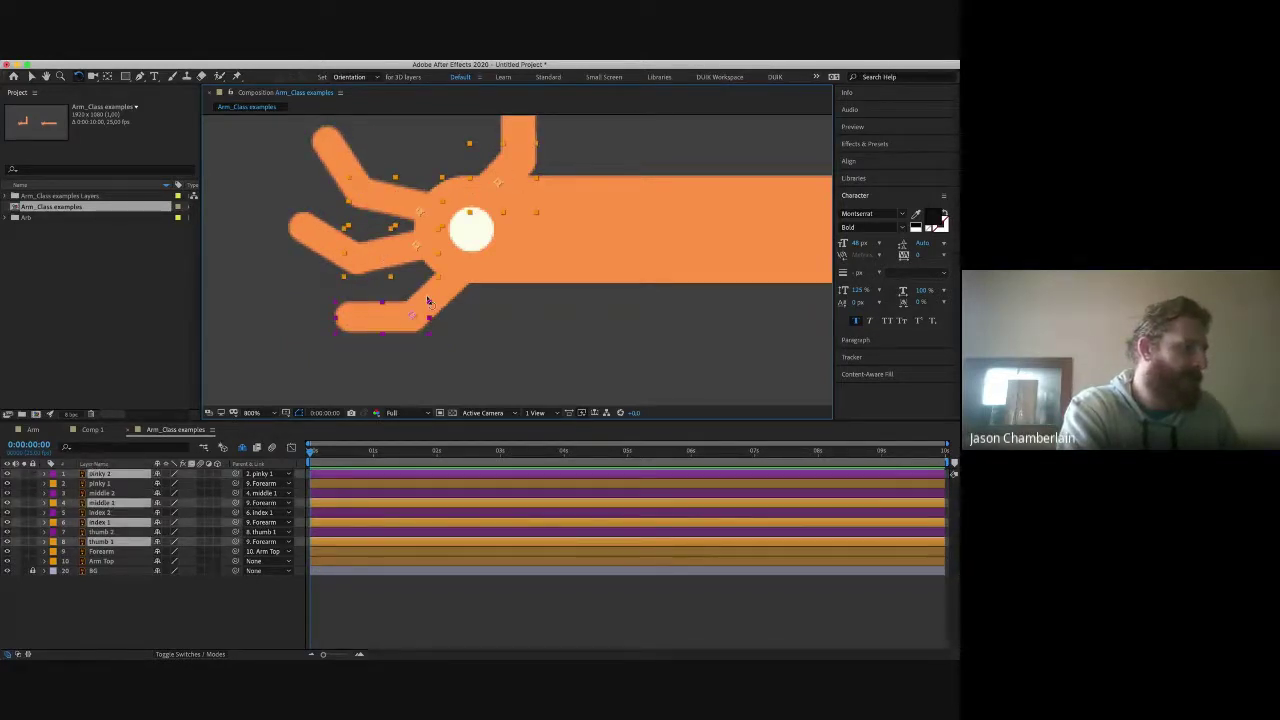
pyautogui.keyDown('shift'); pyautogui.click(428, 301); pyautogui.keyUp('shift')
pyautogui.keyDown('shift'); pyautogui.click(436, 300); pyautogui.keyUp('shift')
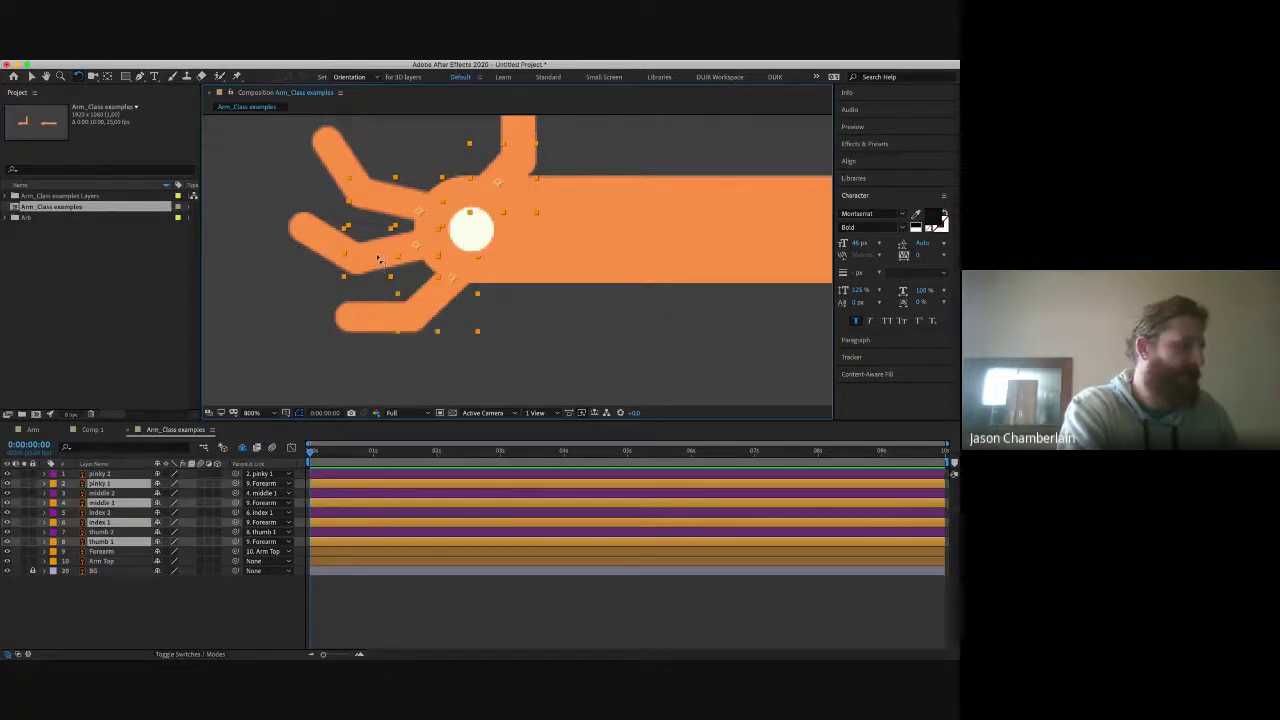
pyautogui.press(',')
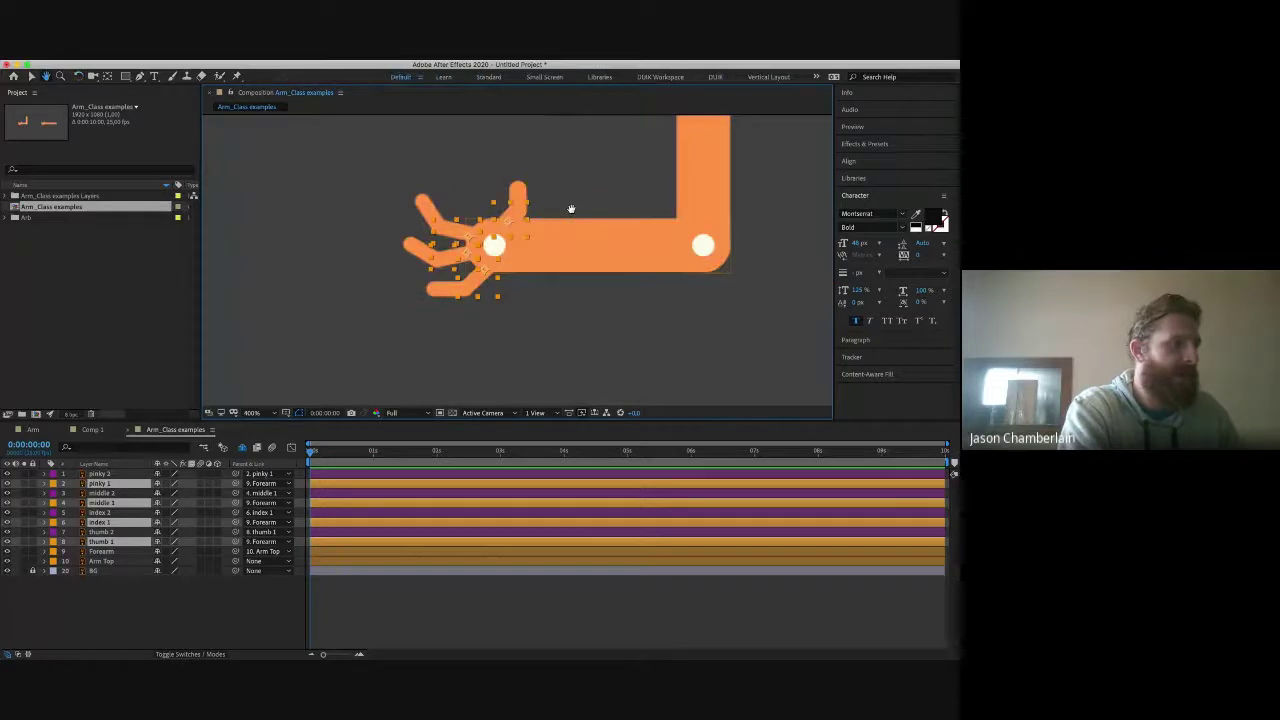
pyautogui.press(',')
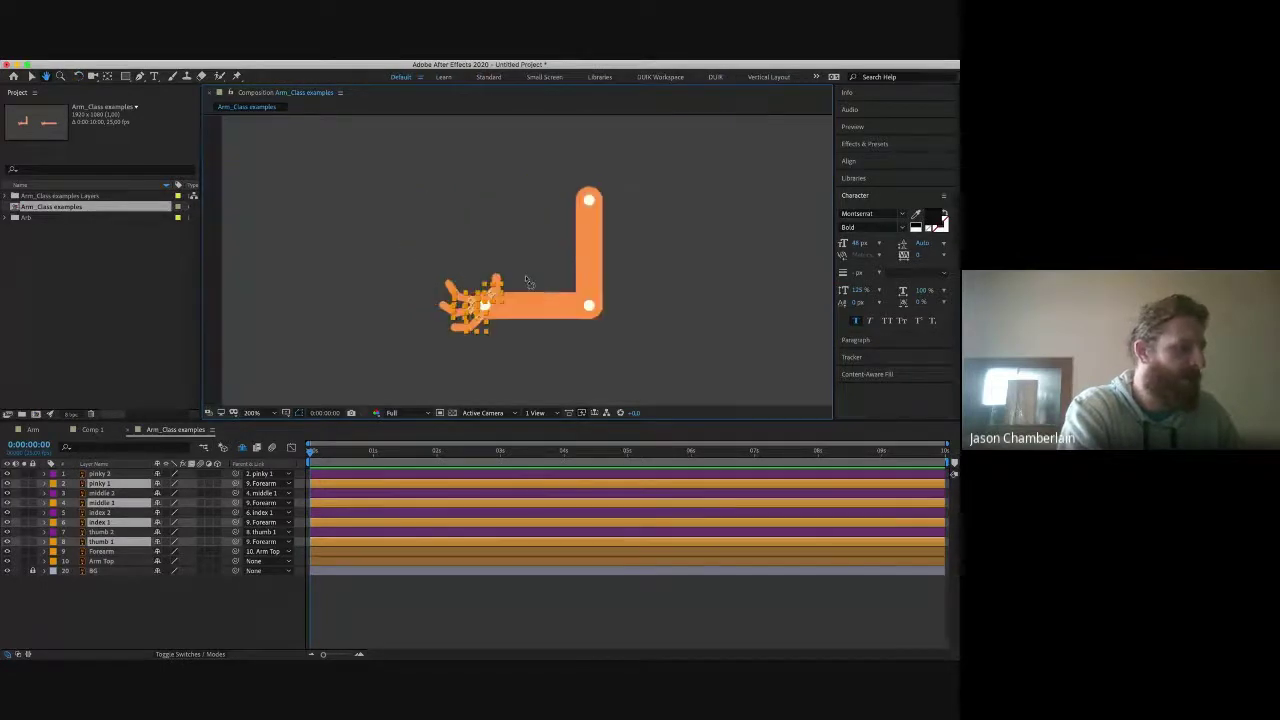
pyautogui.press('v')
pyautogui.click(125, 602)
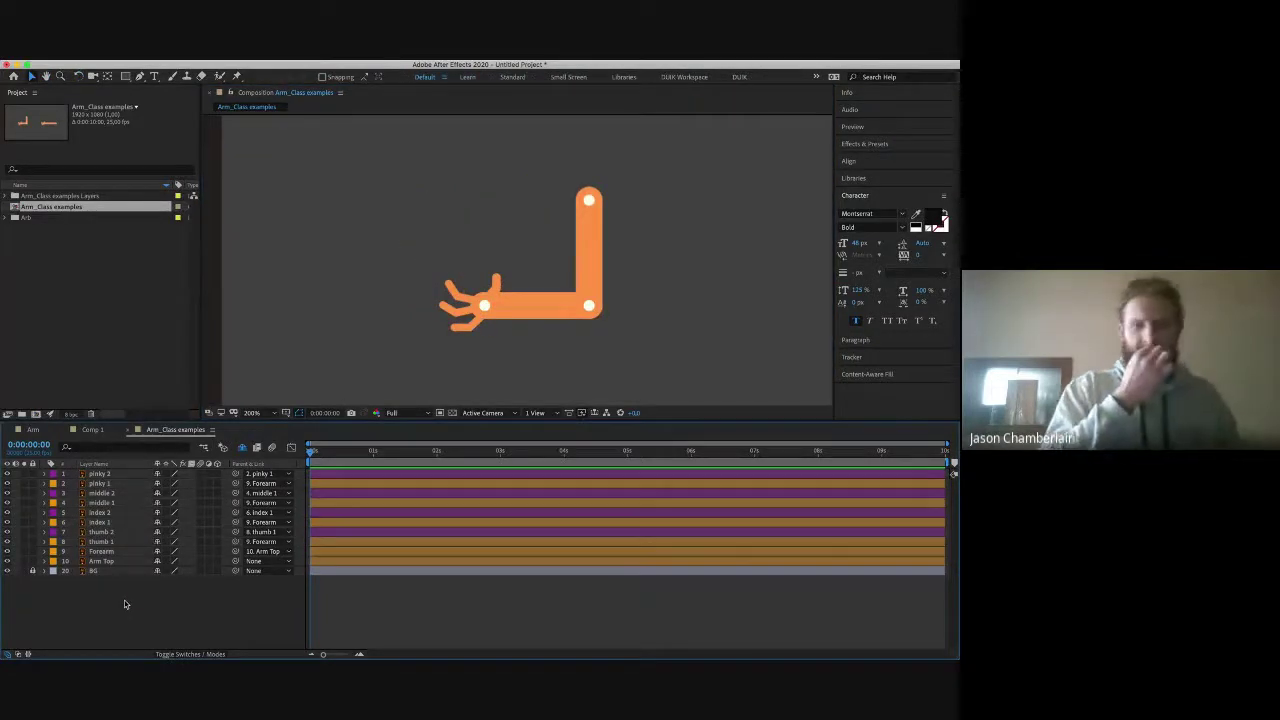
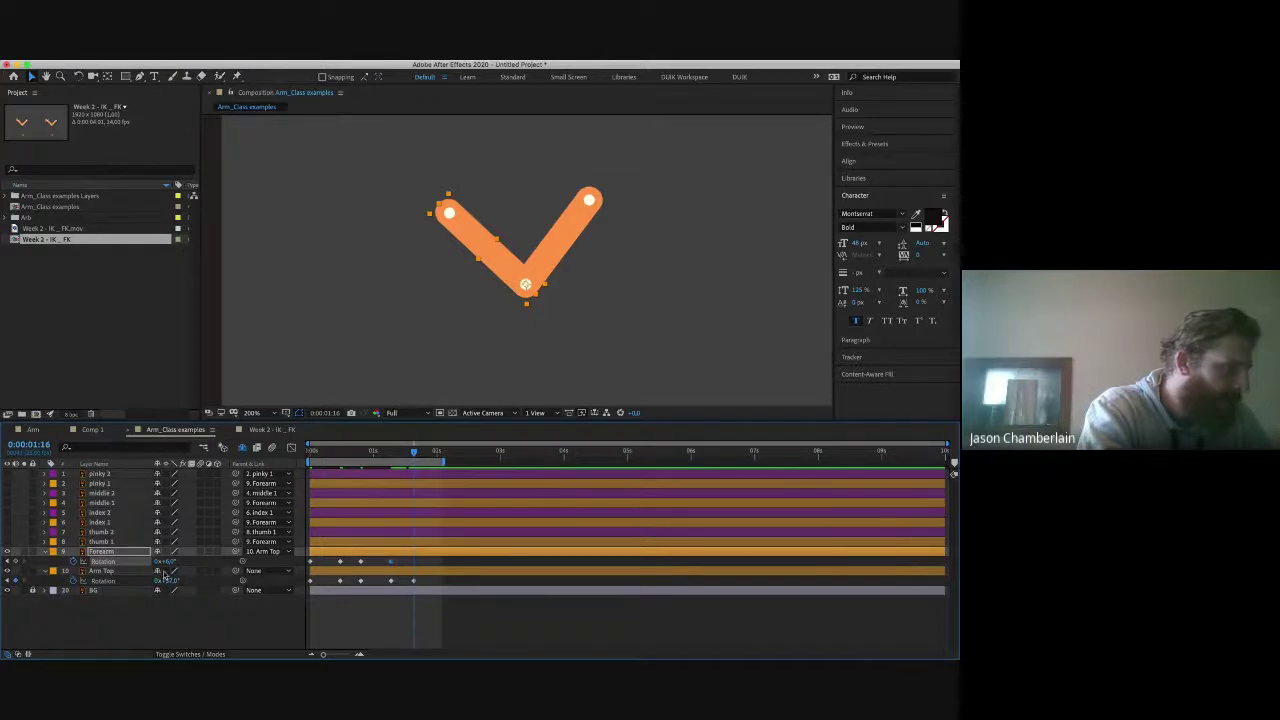
# Step: Set the Forearm layer's rotation keyframe at 0:00:01:16 to -5°
pyautogui.click(168, 561)
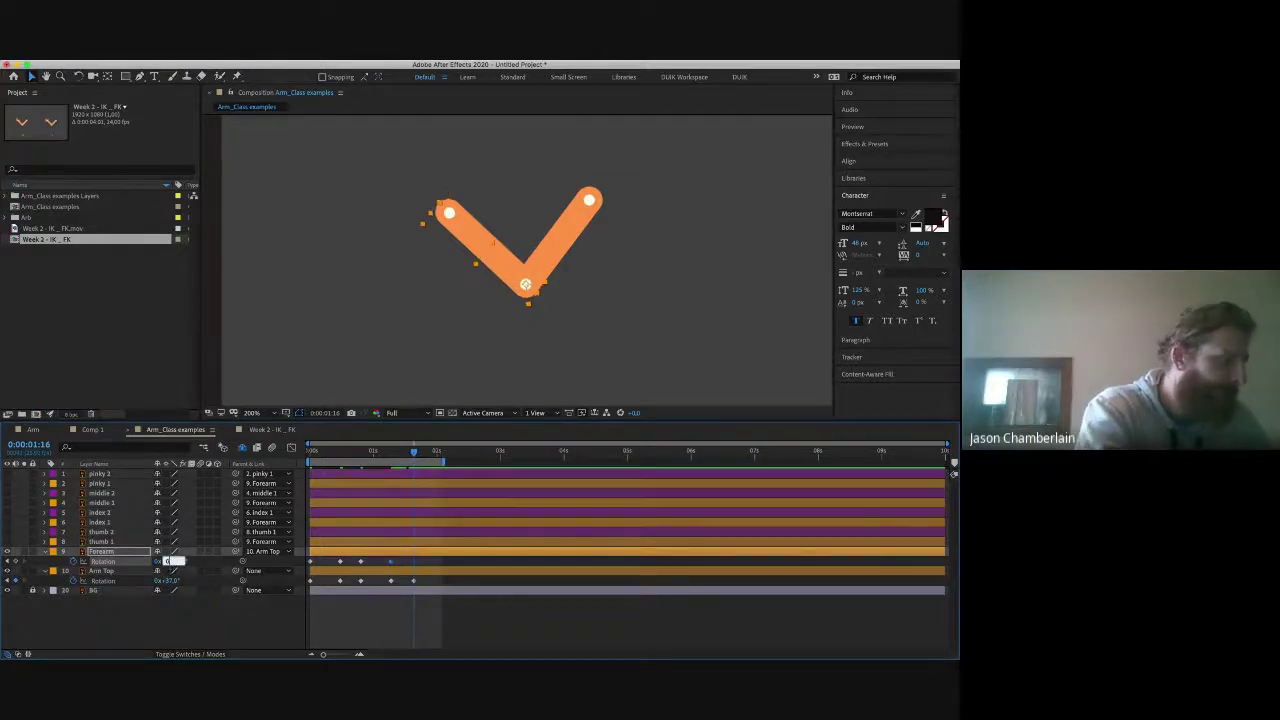
pyautogui.press('Return')
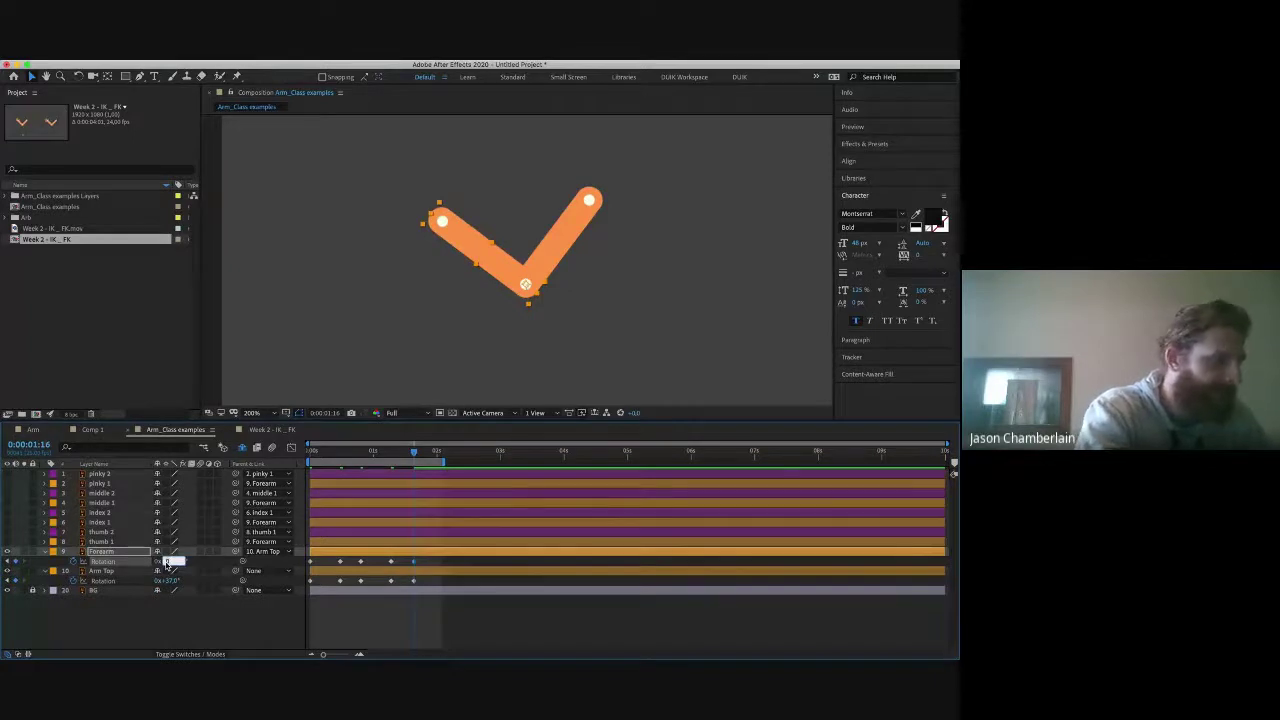
pyautogui.press('Return')
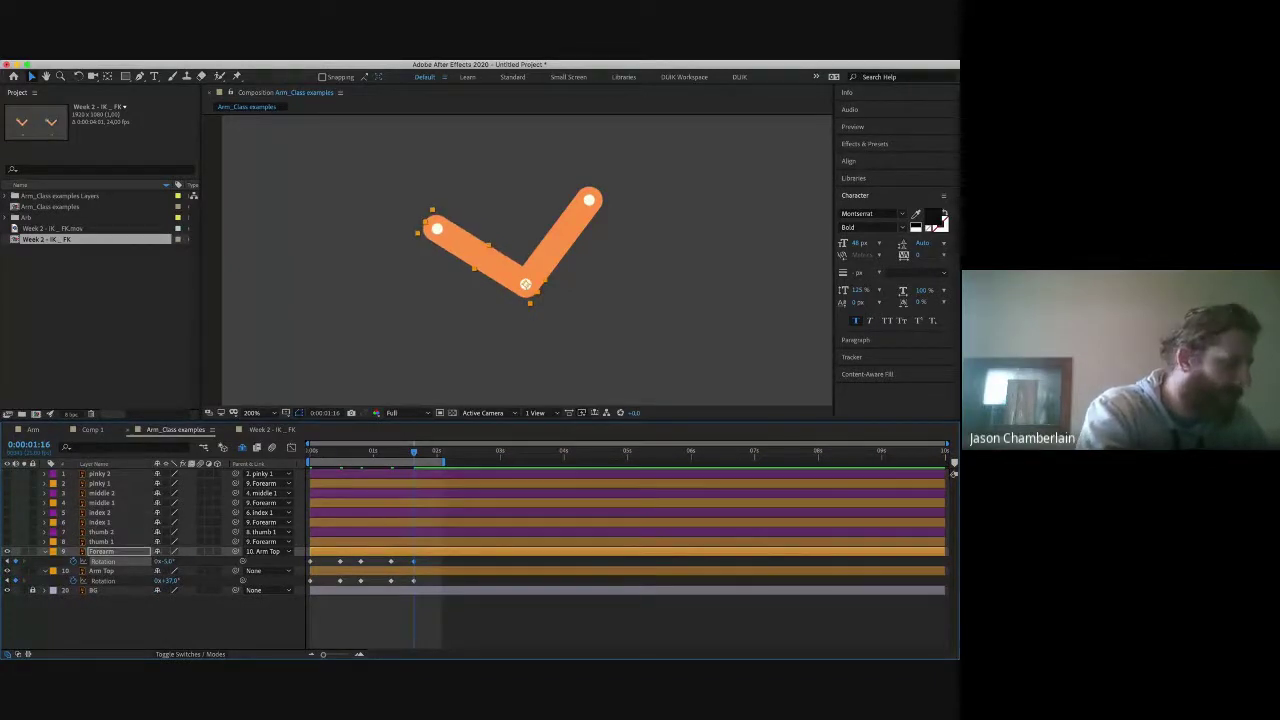
pyautogui.press('j')
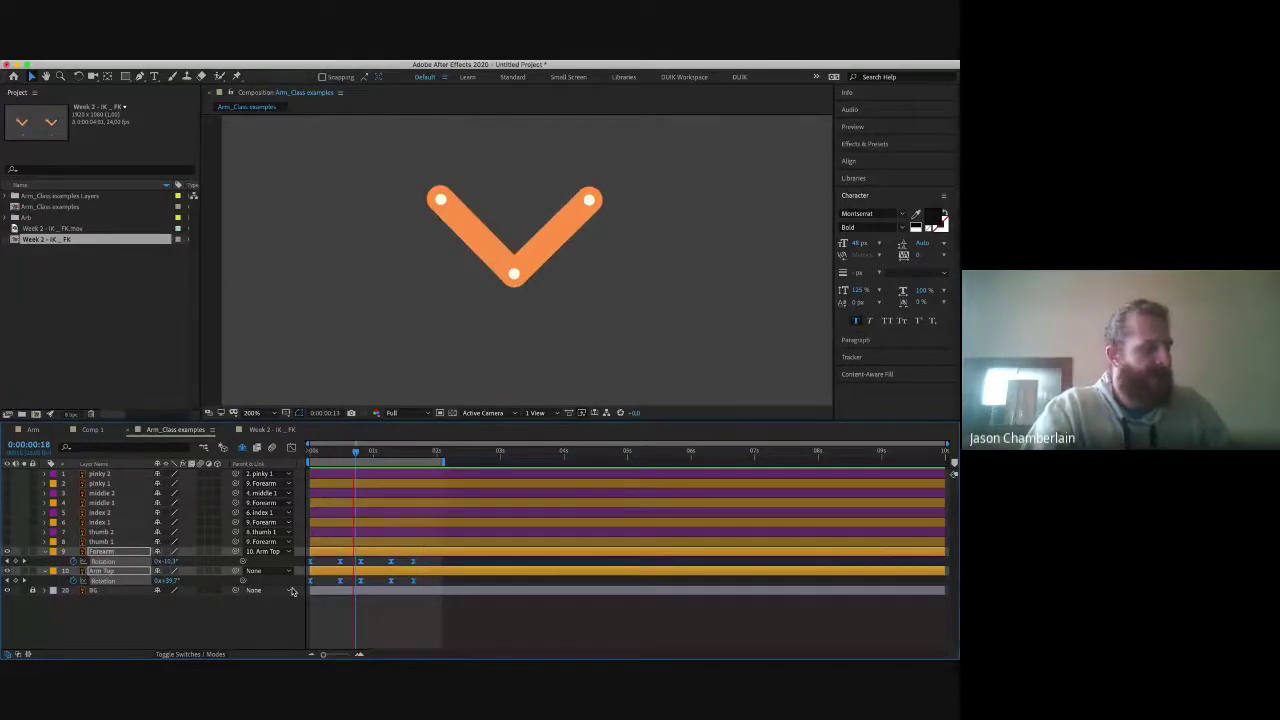
pyautogui.click(422, 563)
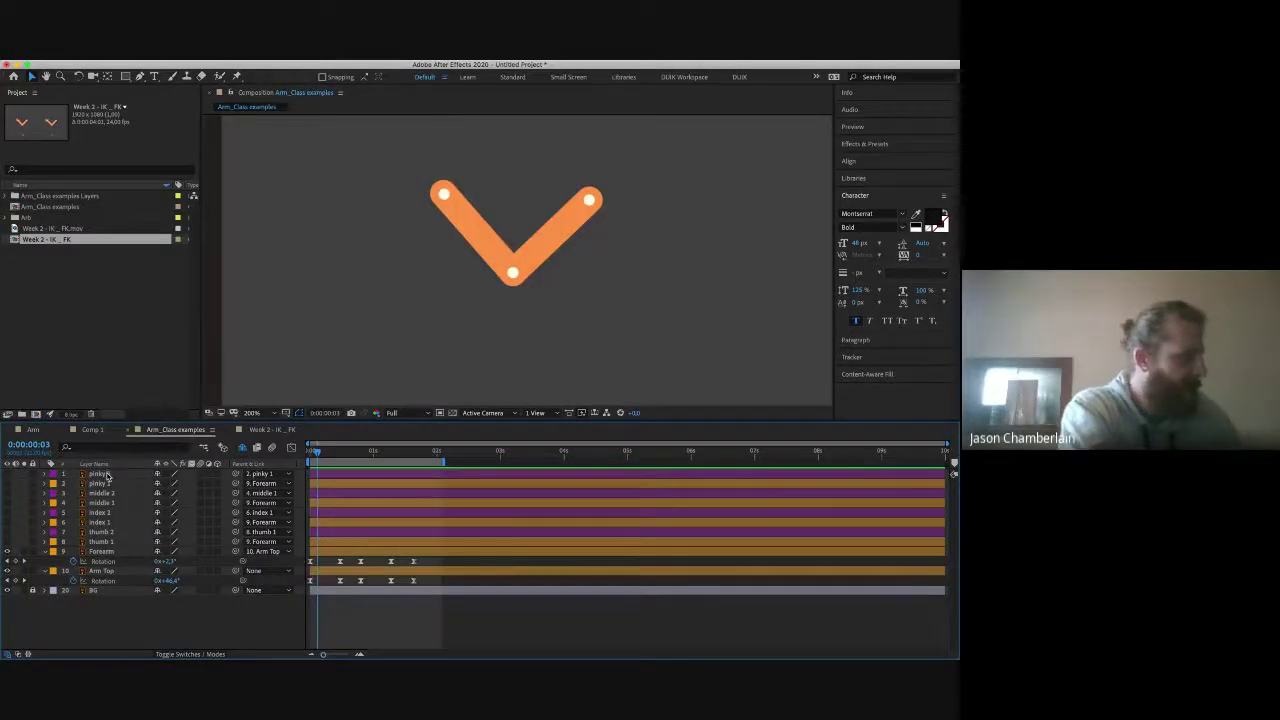
# Step: Lock the Forearm and Arm Top layers
pyautogui.click(107, 475)
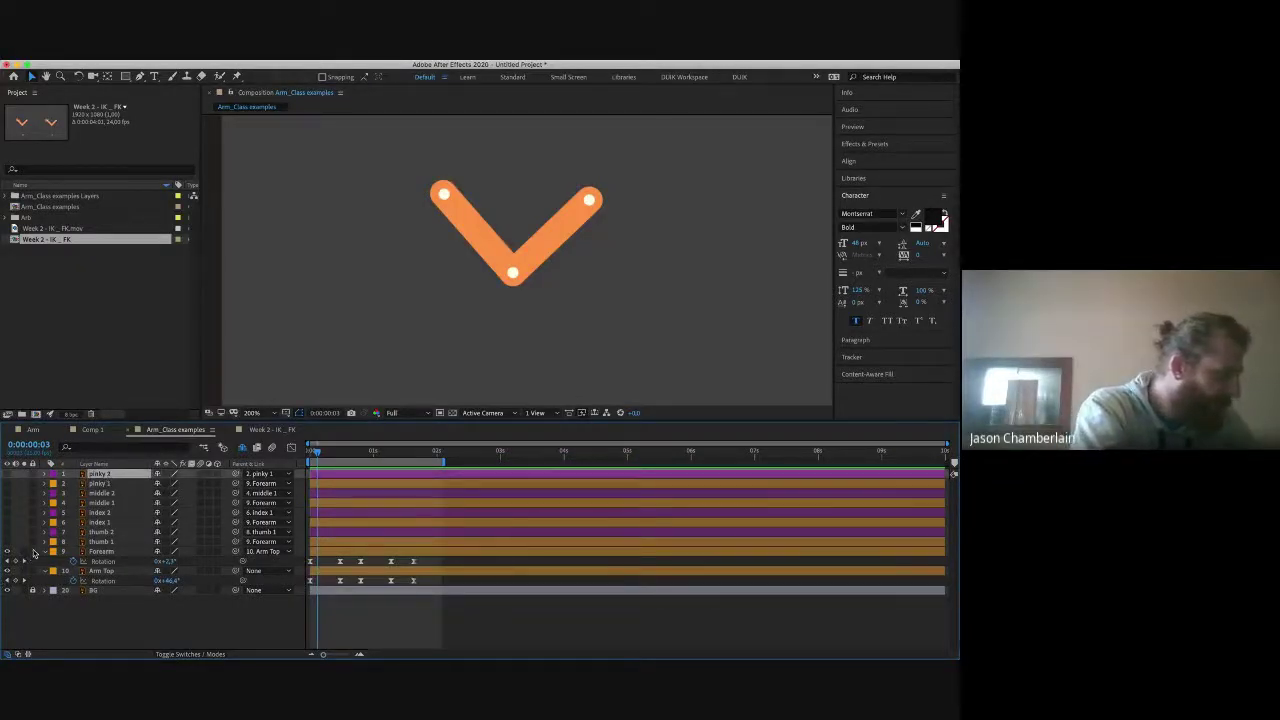
pyautogui.click(32, 552)
pyautogui.click(33, 571)
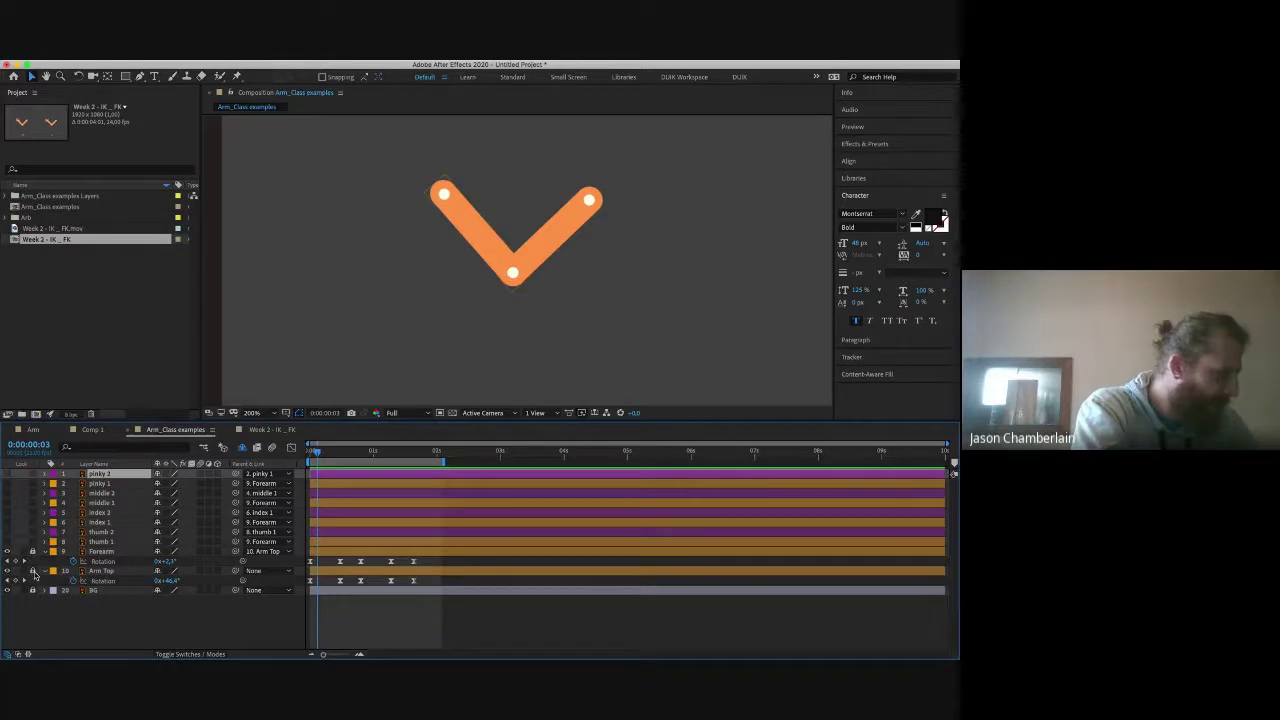
# Step: Make all the hidden thumb, index, middle and pinky layers visible
pyautogui.click(95, 542)
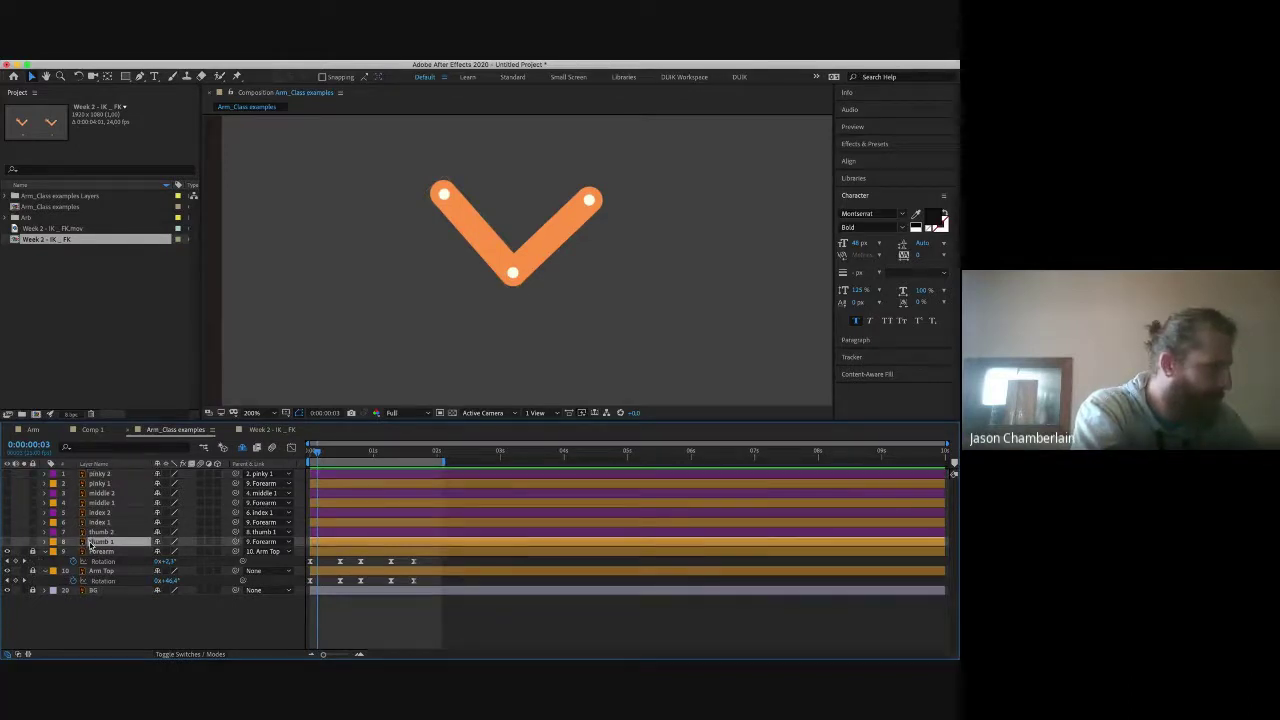
pyautogui.keyDown('shift'); pyautogui.click(100, 474); pyautogui.keyUp('shift')
pyautogui.moveTo(7, 542); pyautogui.dragTo(8, 477)
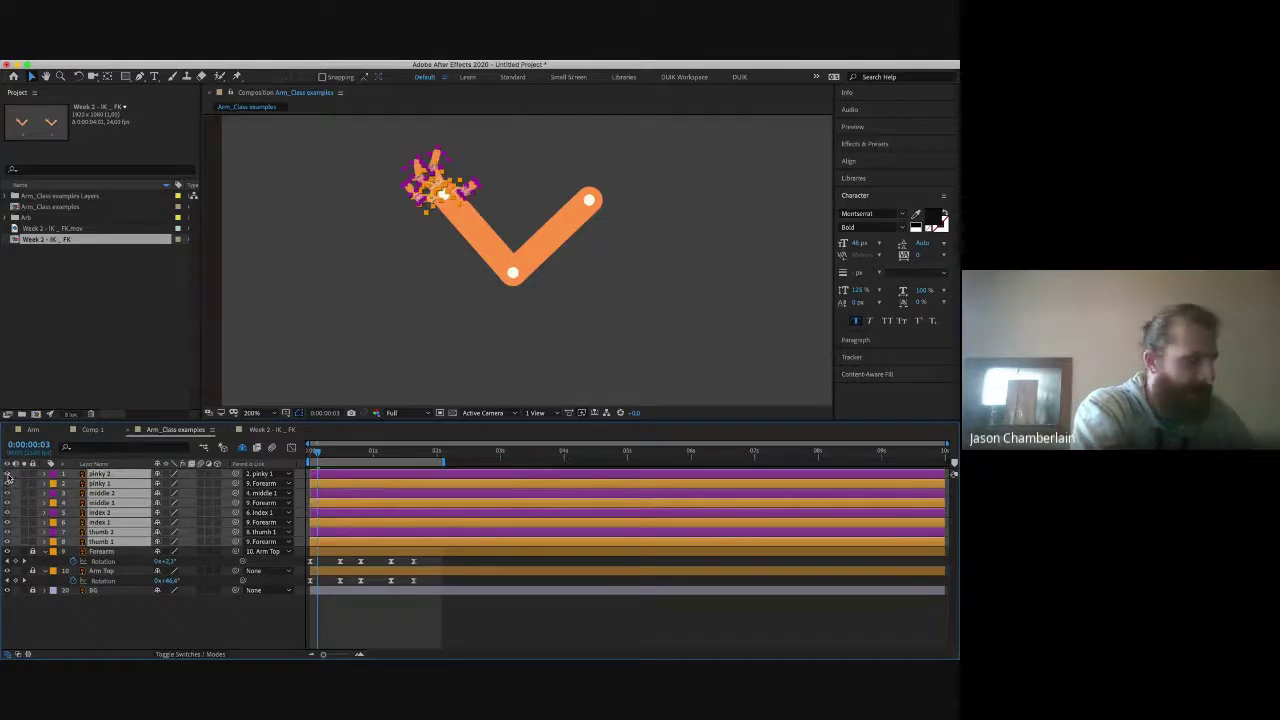
pyautogui.click(133, 608)
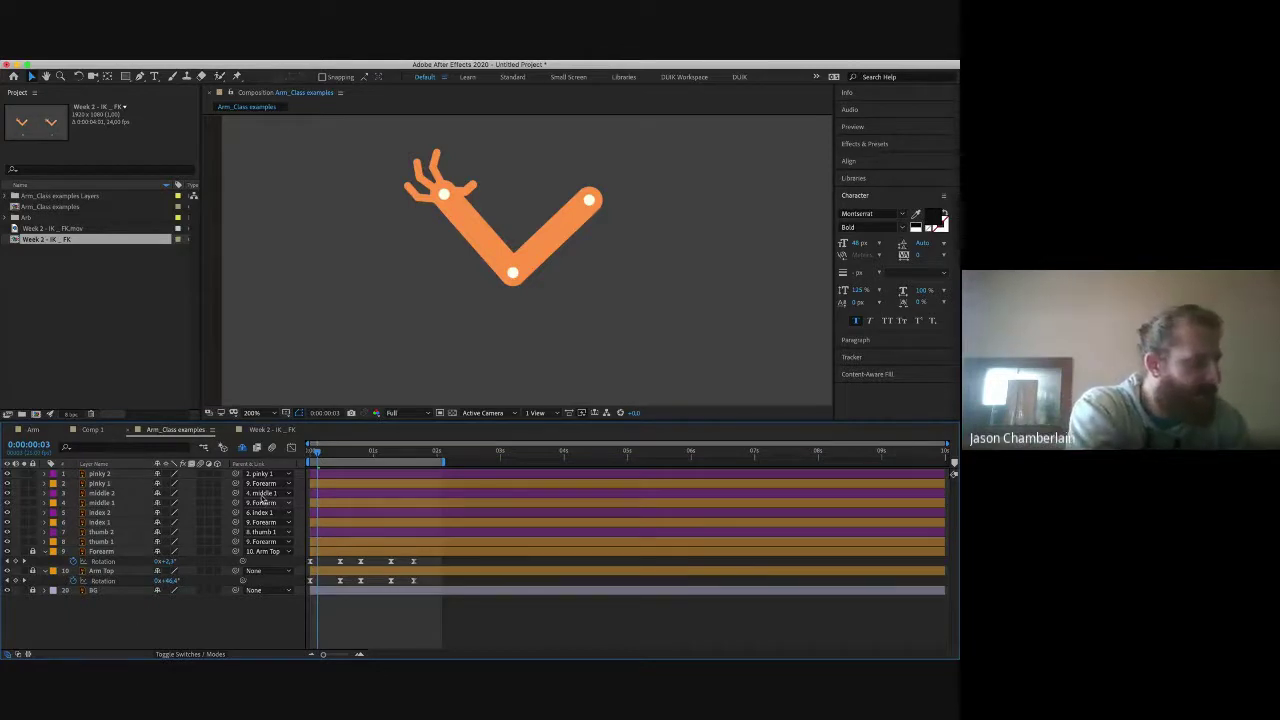
# Step: Add rotation keyframes at 0:00:00:00 to all index, middle and pinky layers, from pinky 2 down to index 1
pyautogui.moveTo(317, 455); pyautogui.dragTo(311, 455)
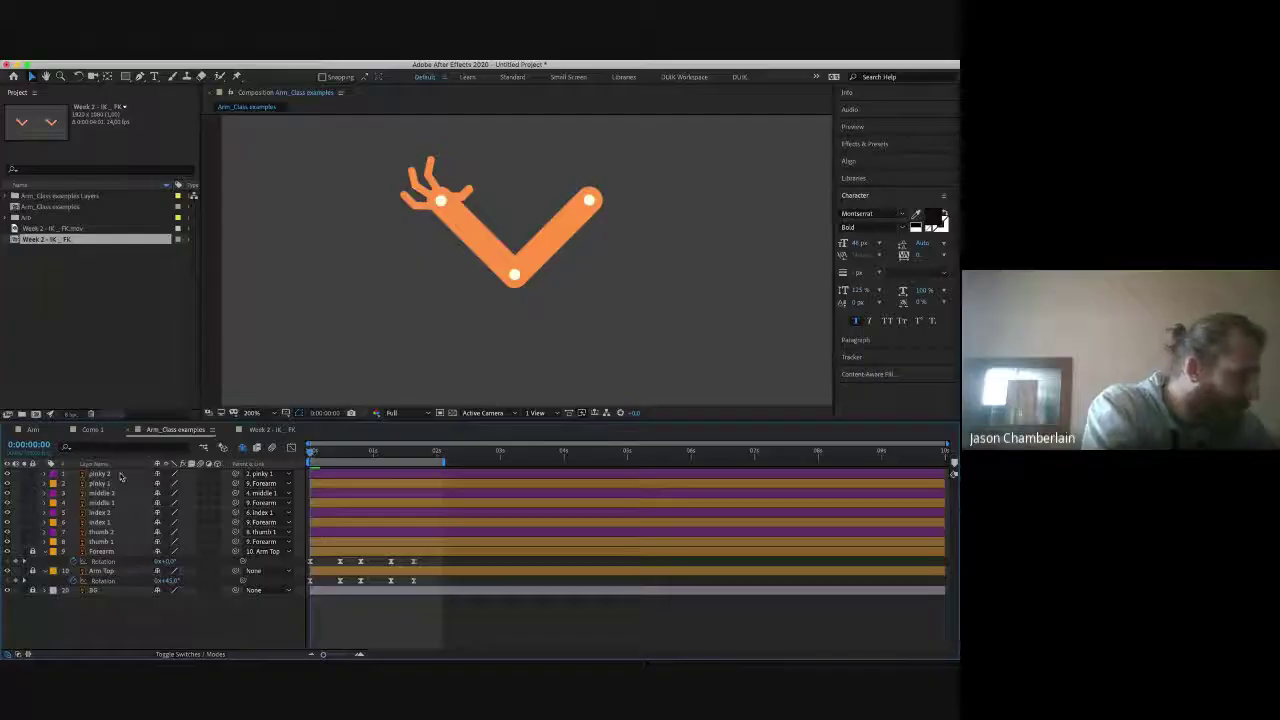
pyautogui.click(112, 474)
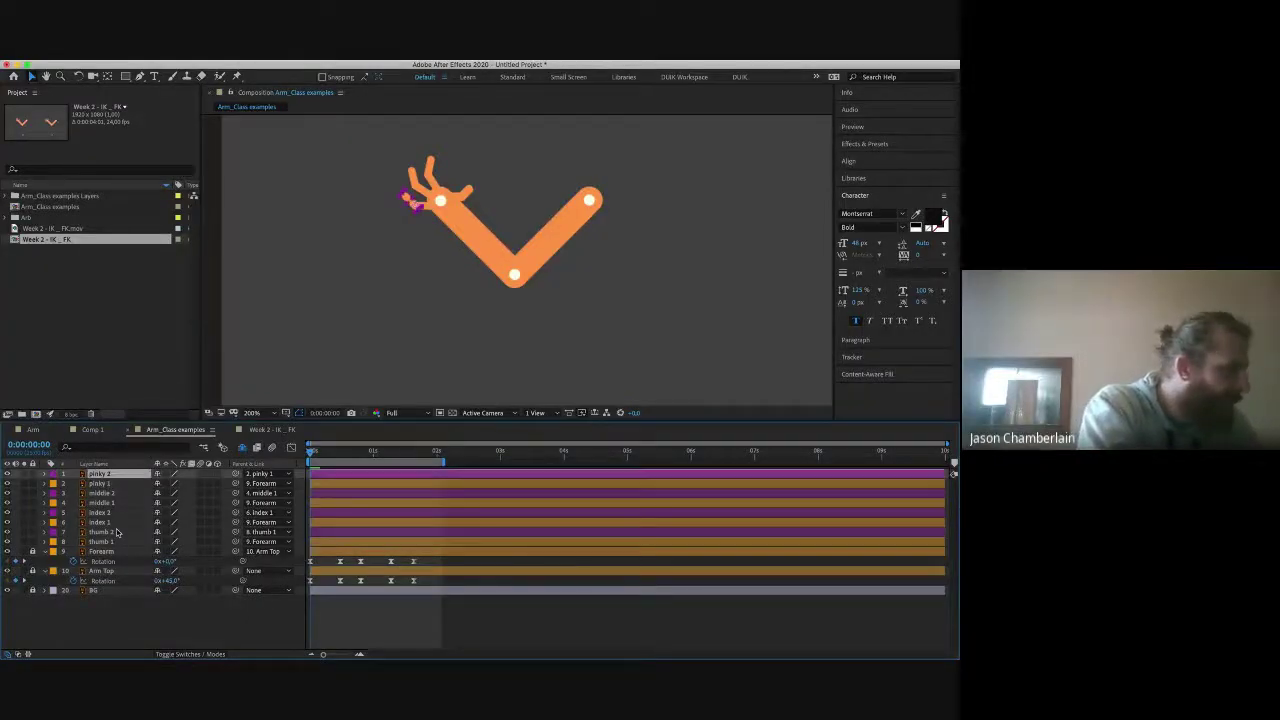
pyautogui.keyDown('shift'); pyautogui.click(110, 522); pyautogui.keyUp('shift')
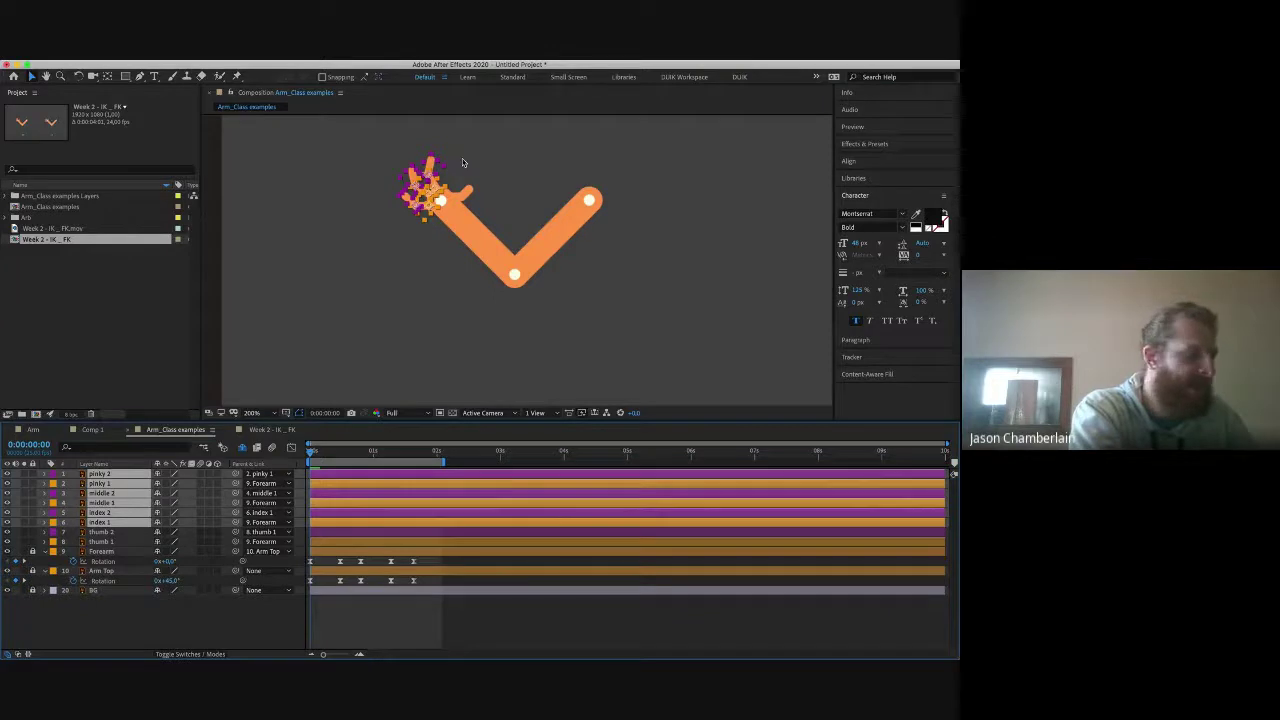
pyautogui.press('r')
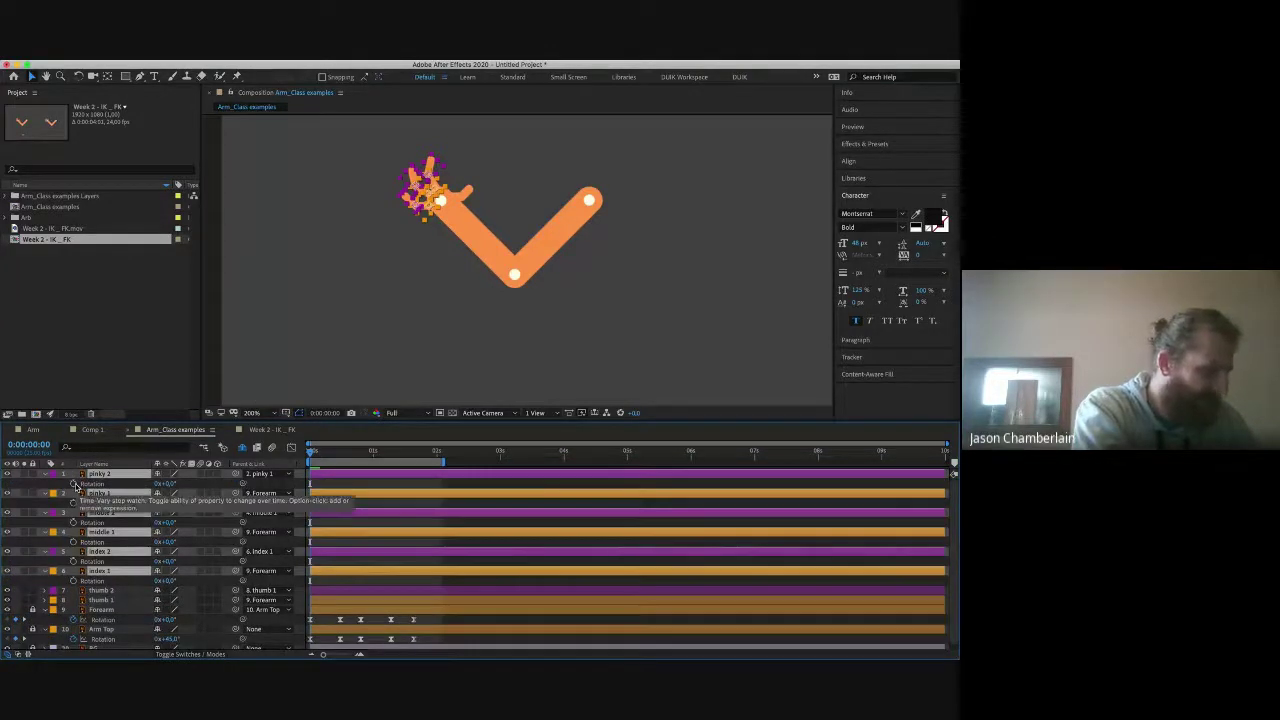
pyautogui.hotkey('alt', 'shift', 'r')
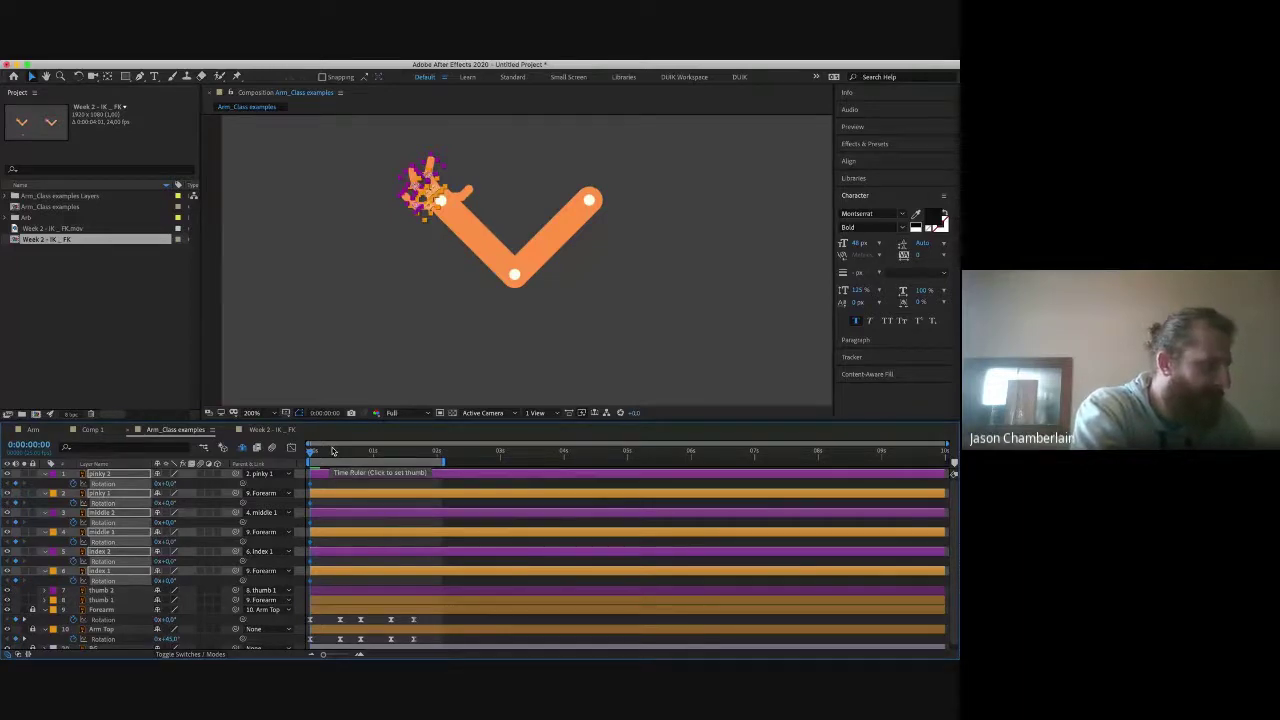
# Step: Set the rotation of all six index, middle and pinky layers to 15° at 0:00:00:12
pyautogui.click(340, 451)
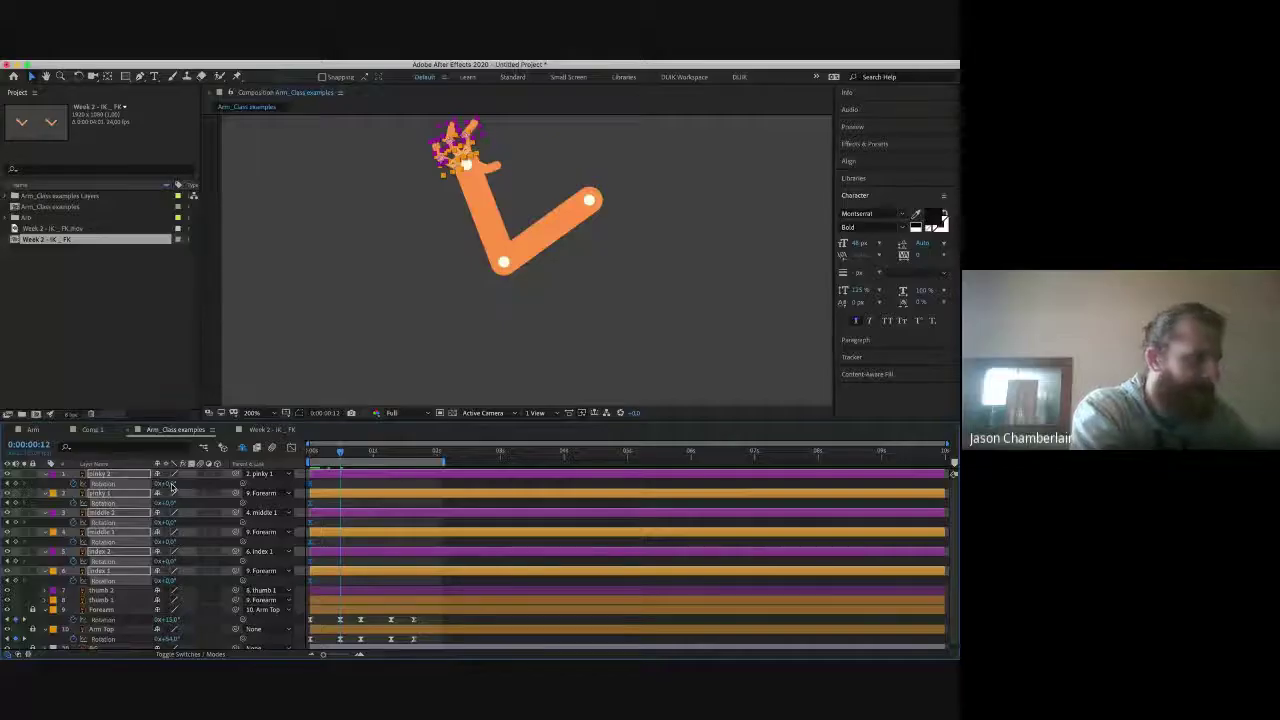
pyautogui.click(171, 484)
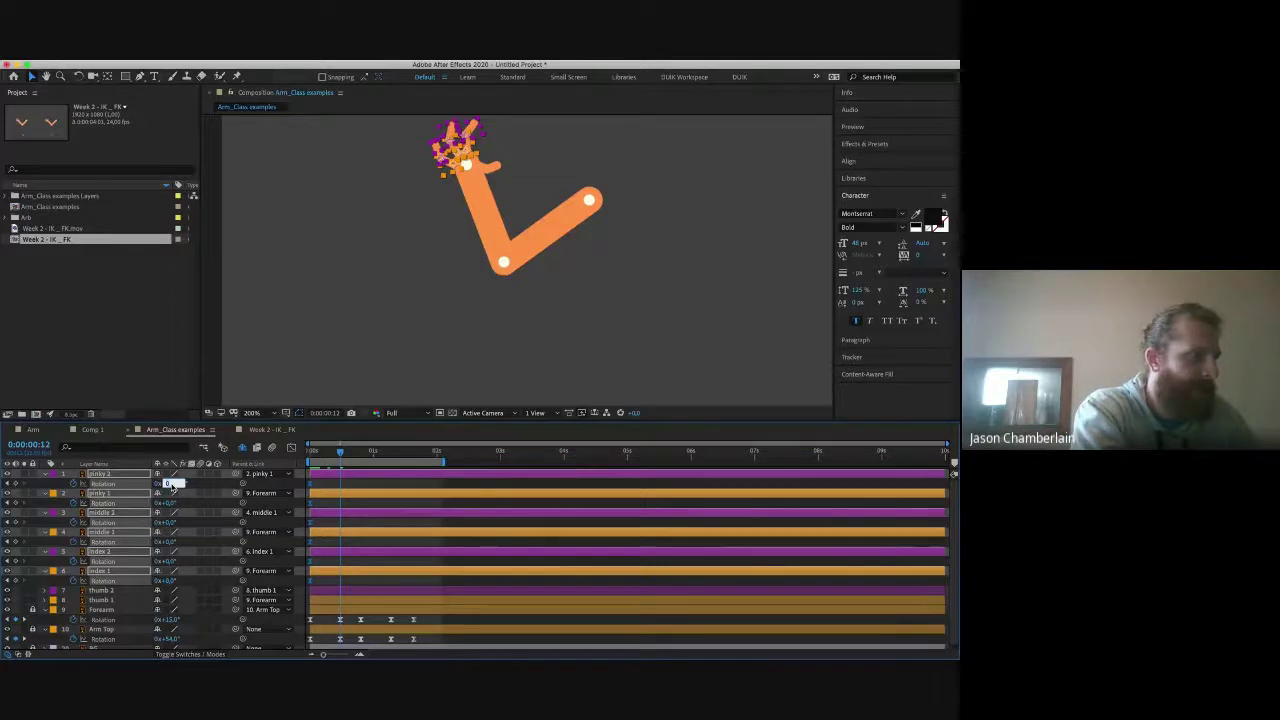
pyautogui.write('15')
pyautogui.click(418, 183)
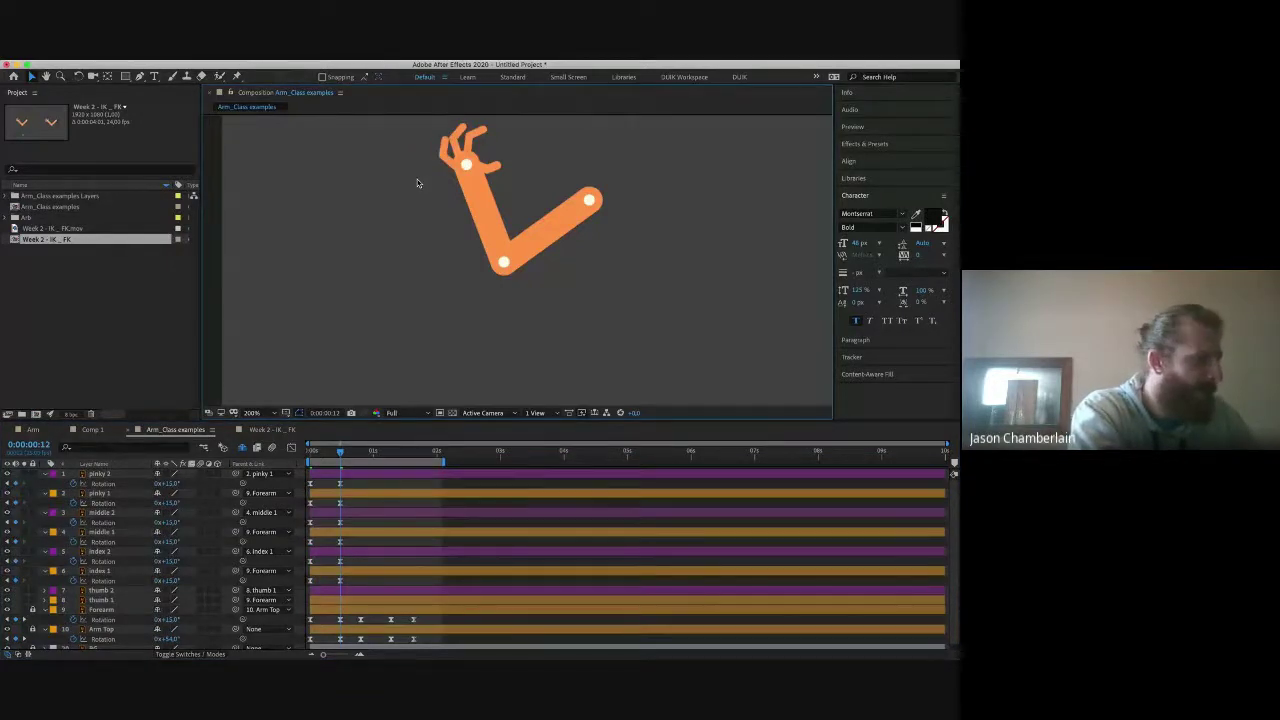
# Step: Reselect the layers from pinky 2 to index 1 and set their rotation at 0:00:00:12 to 20°
pyautogui.click(138, 474)
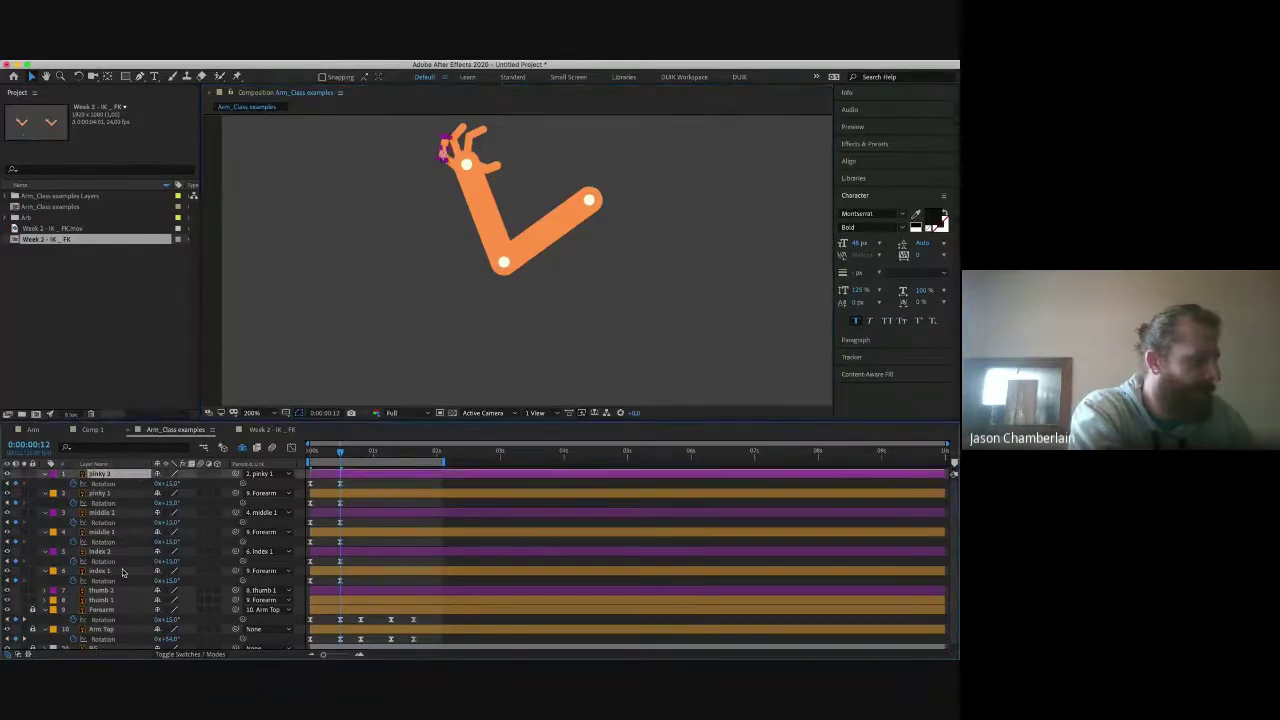
pyautogui.keyDown('shift'); pyautogui.click(123, 572); pyautogui.keyUp('shift')
pyautogui.click(167, 483)
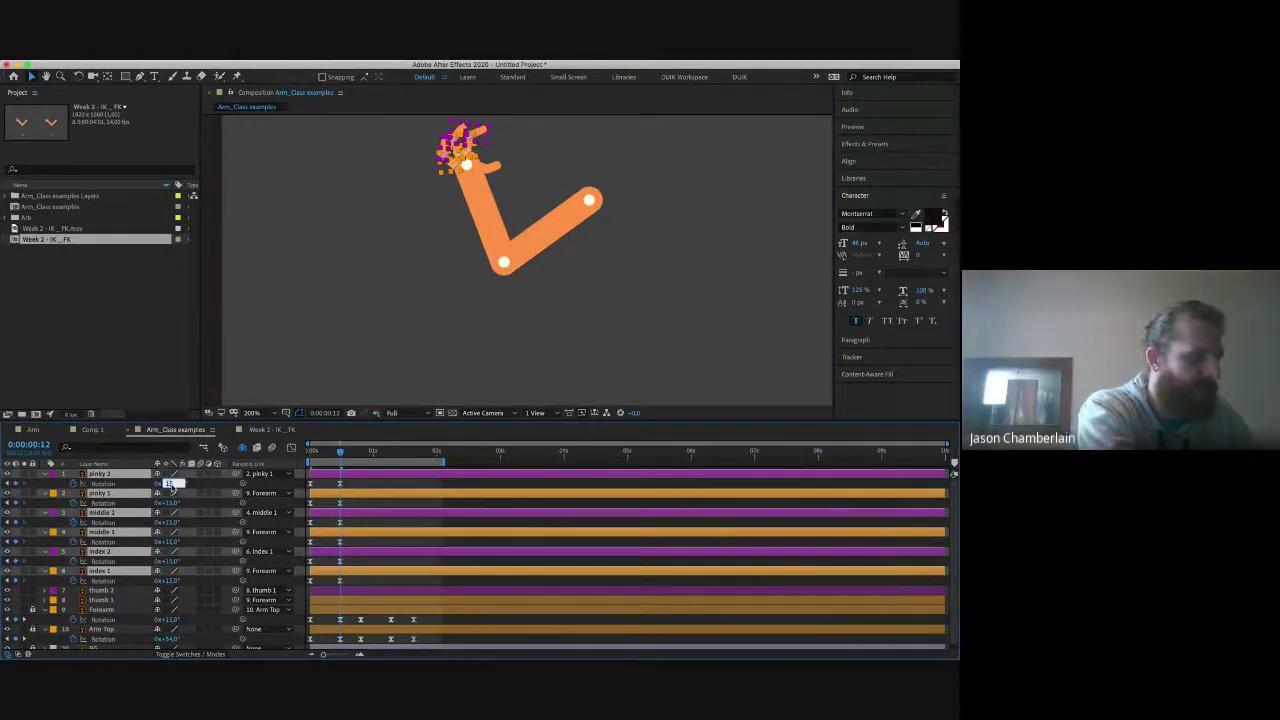
pyautogui.write('20')
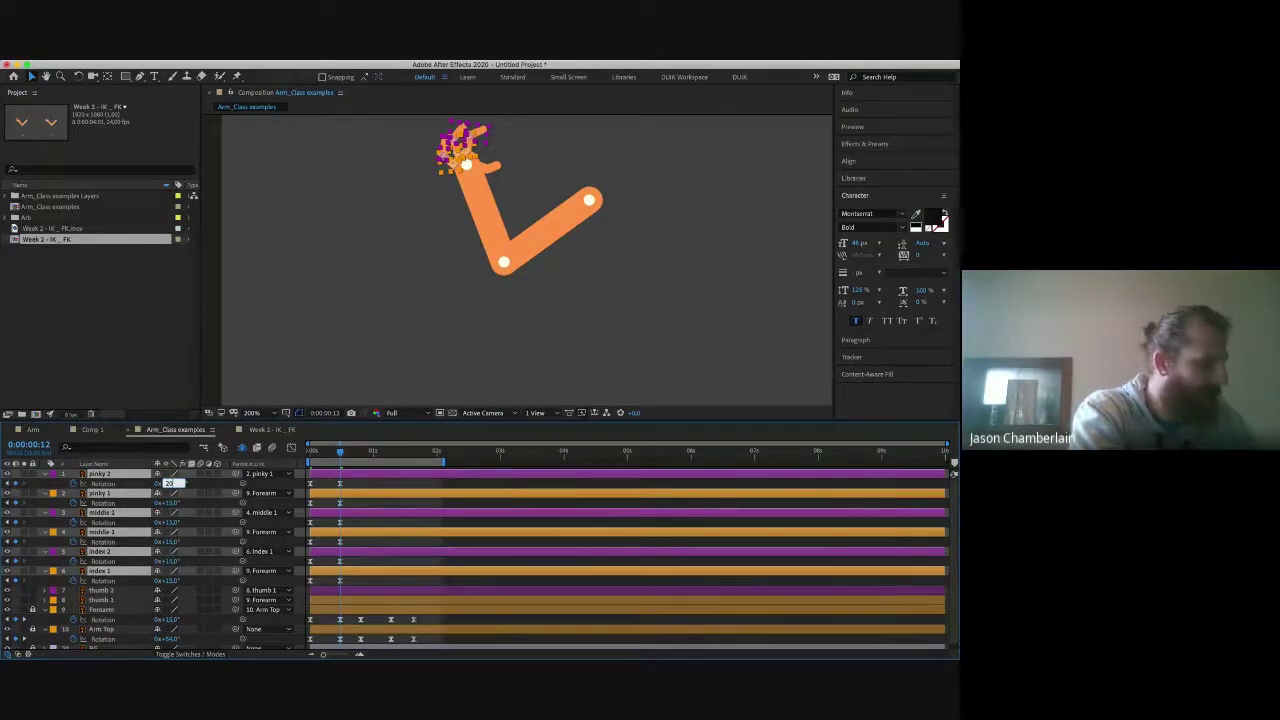
# Step: Set the rotation of the thumb 1 and thumb 2 layers to -20°
pyautogui.click(110, 600)
pyautogui.click(168, 600)
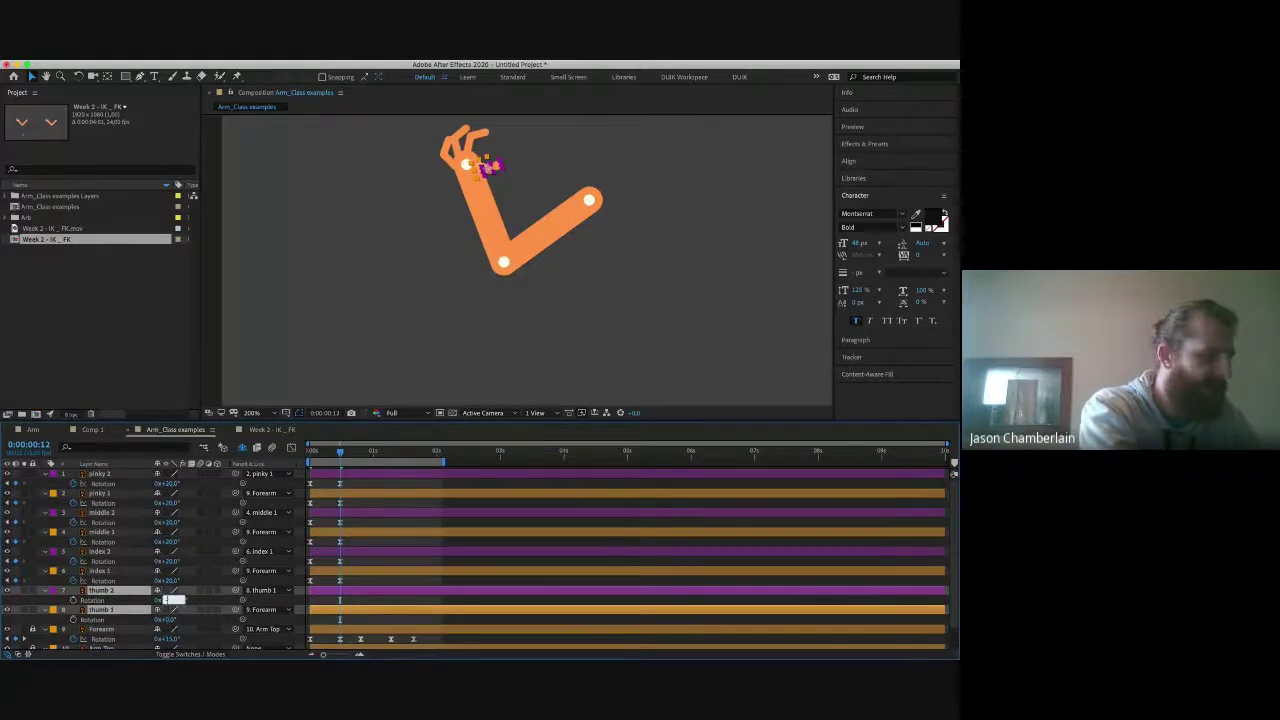
pyautogui.write('-20')
pyautogui.press('Return')
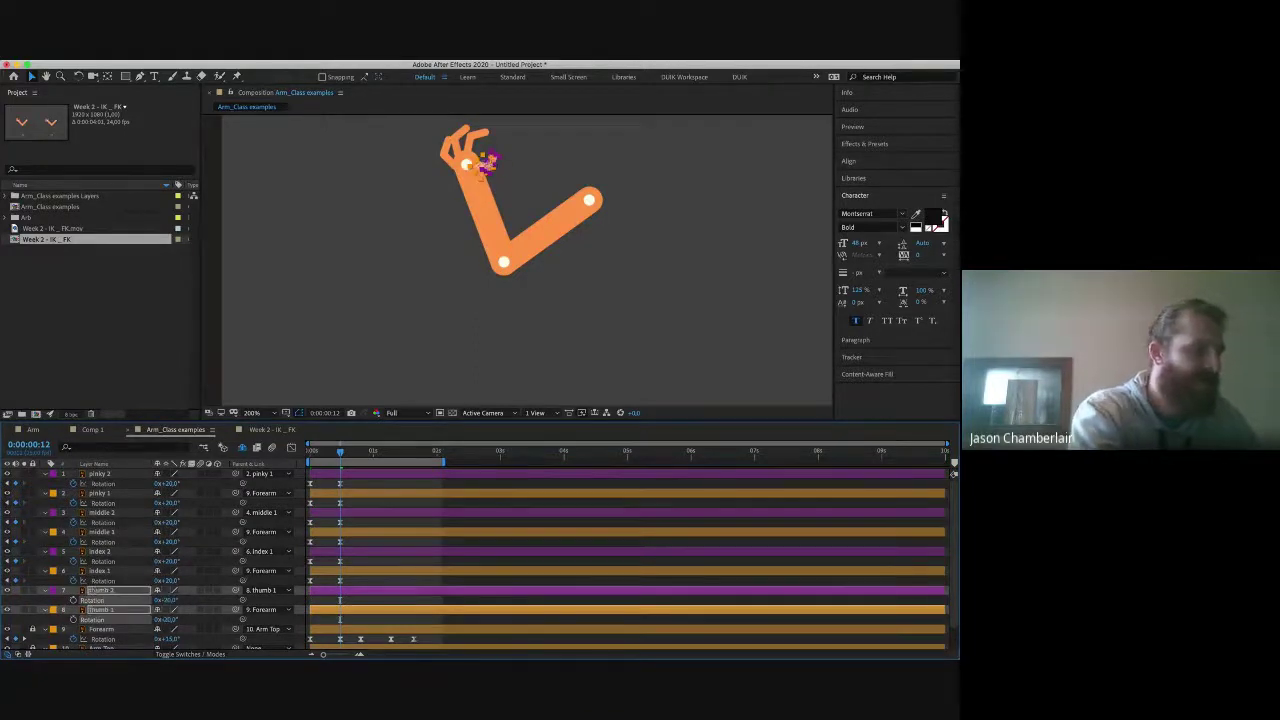
pyautogui.click(459, 348)
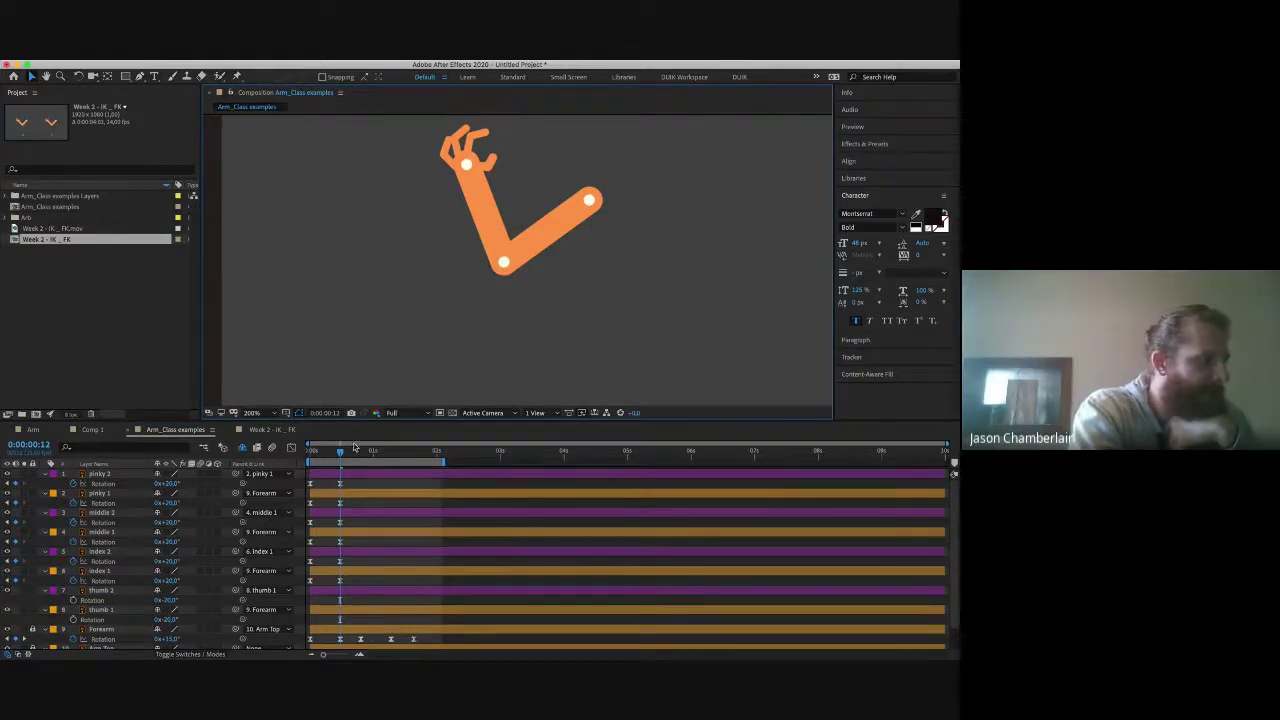
# Step: Increase the index 1 layer's rotation at 0:00:00:12 so the index finger curls further inward
pyautogui.moveTo(343, 455)
pyautogui.mouseDown()
pyautogui.moveTo(332, 456)
pyautogui.moveTo(344, 458)
pyautogui.mouseUp()
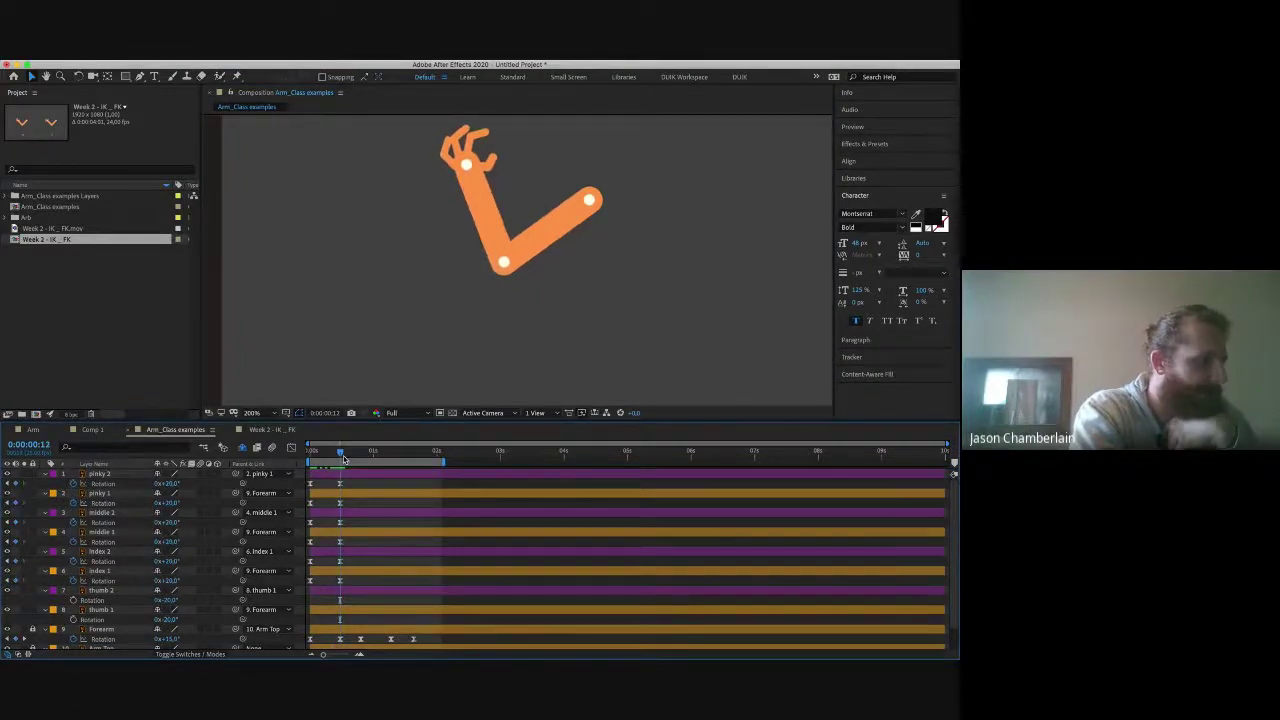
pyautogui.click(168, 503)
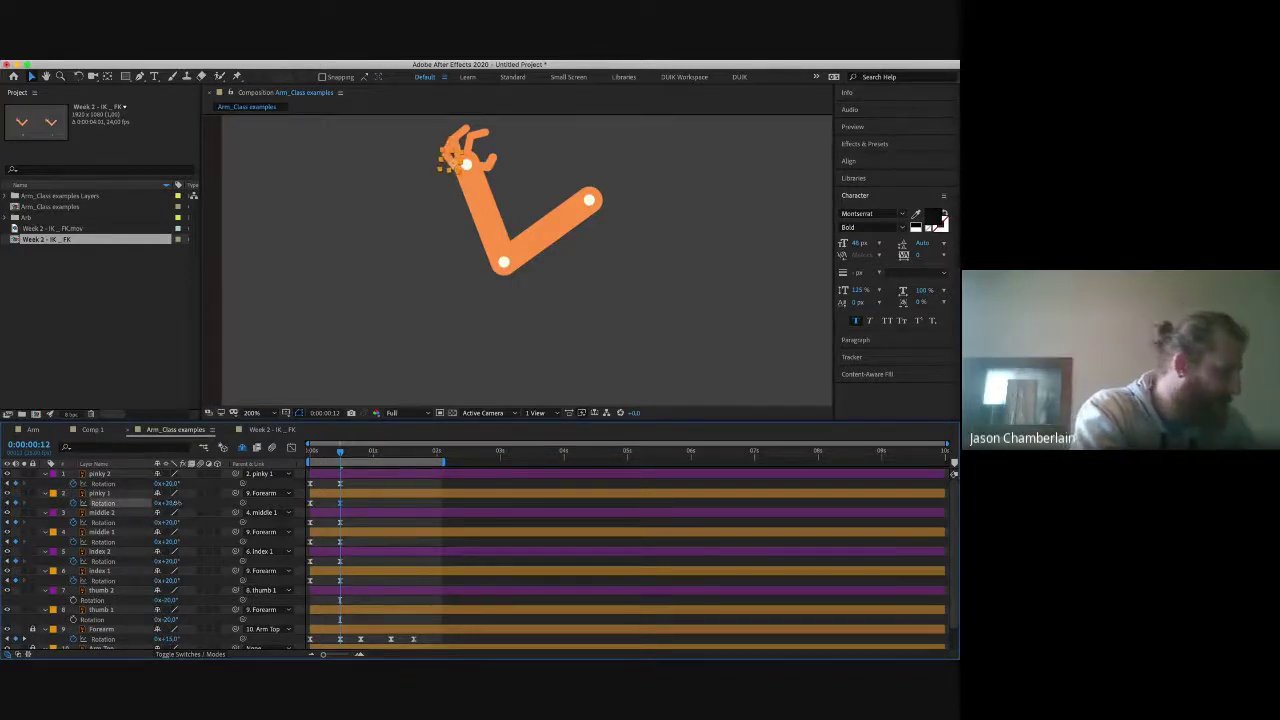
pyautogui.click(105, 590)
pyautogui.click(122, 571)
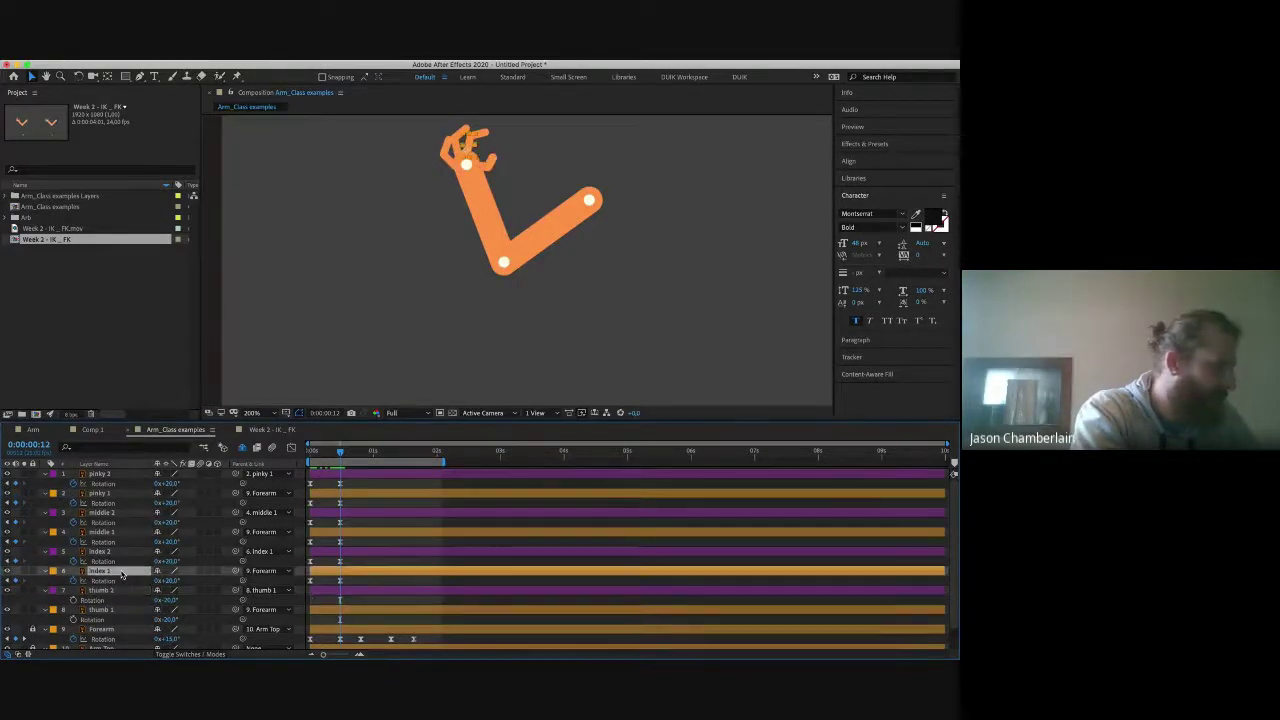
pyautogui.moveTo(166, 580); pyautogui.dragTo(178, 580)
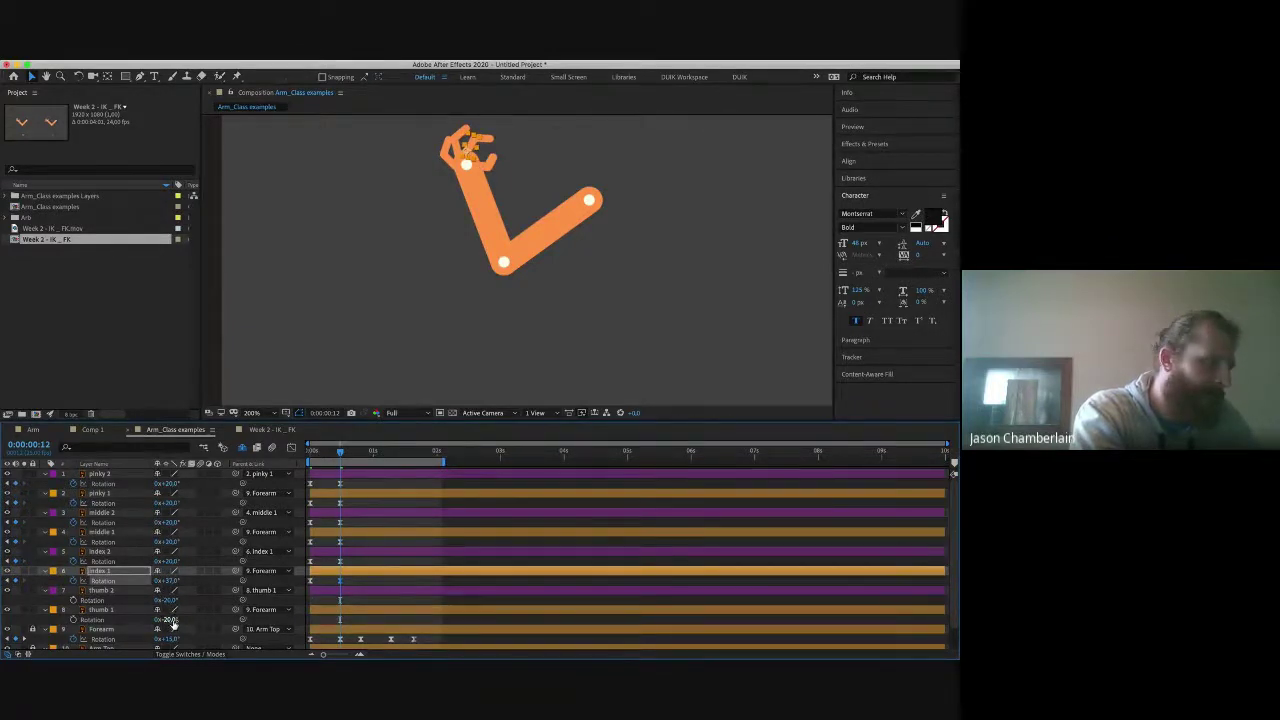
# Step: Set the rotation at 0:00:00:12 to -27° for thumb 1, -31° for thumb 2, 31° for middle 1 and 18° for middle 2
pyautogui.moveTo(173, 620); pyautogui.dragTo(165, 617)
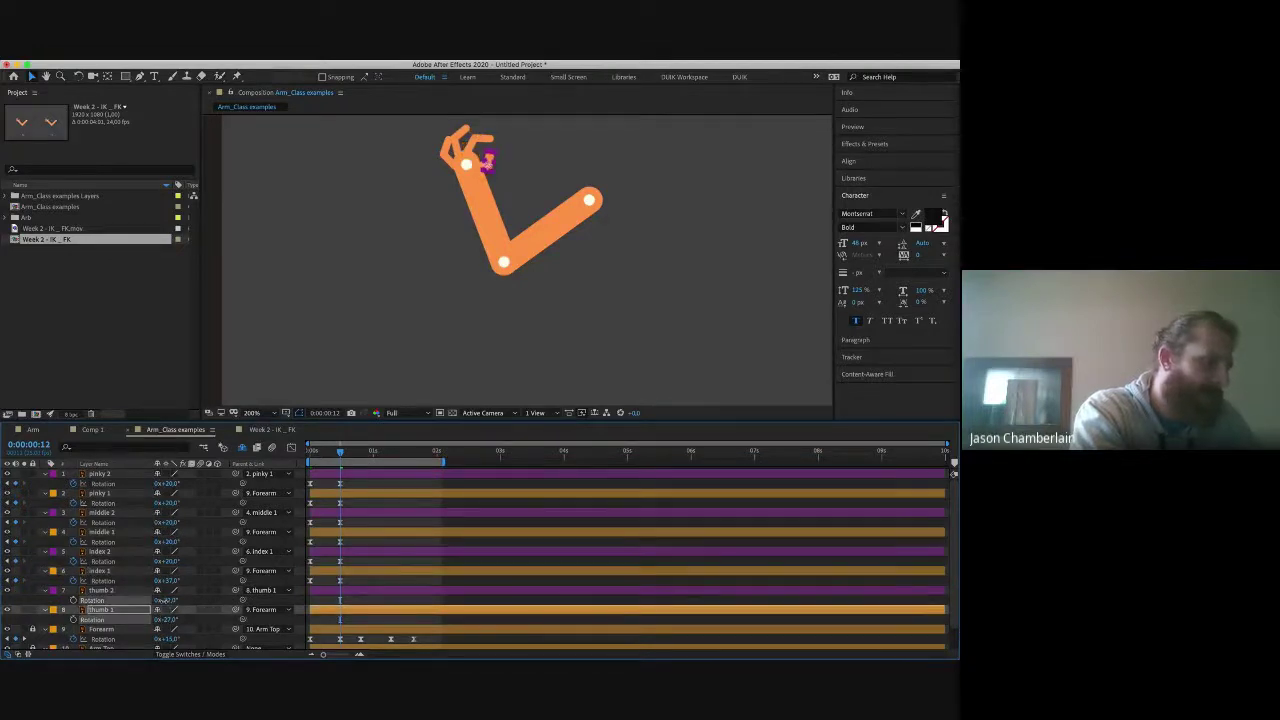
pyautogui.click(164, 601)
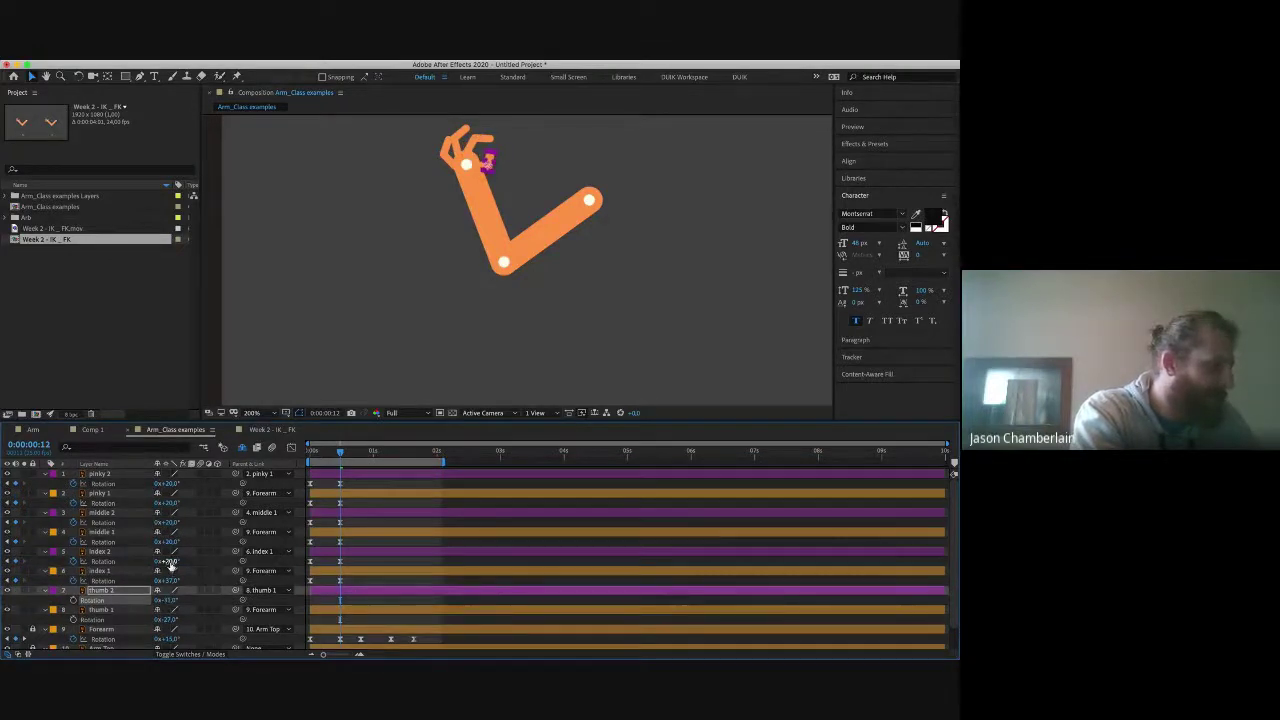
pyautogui.moveTo(165, 541); pyautogui.dragTo(178, 540)
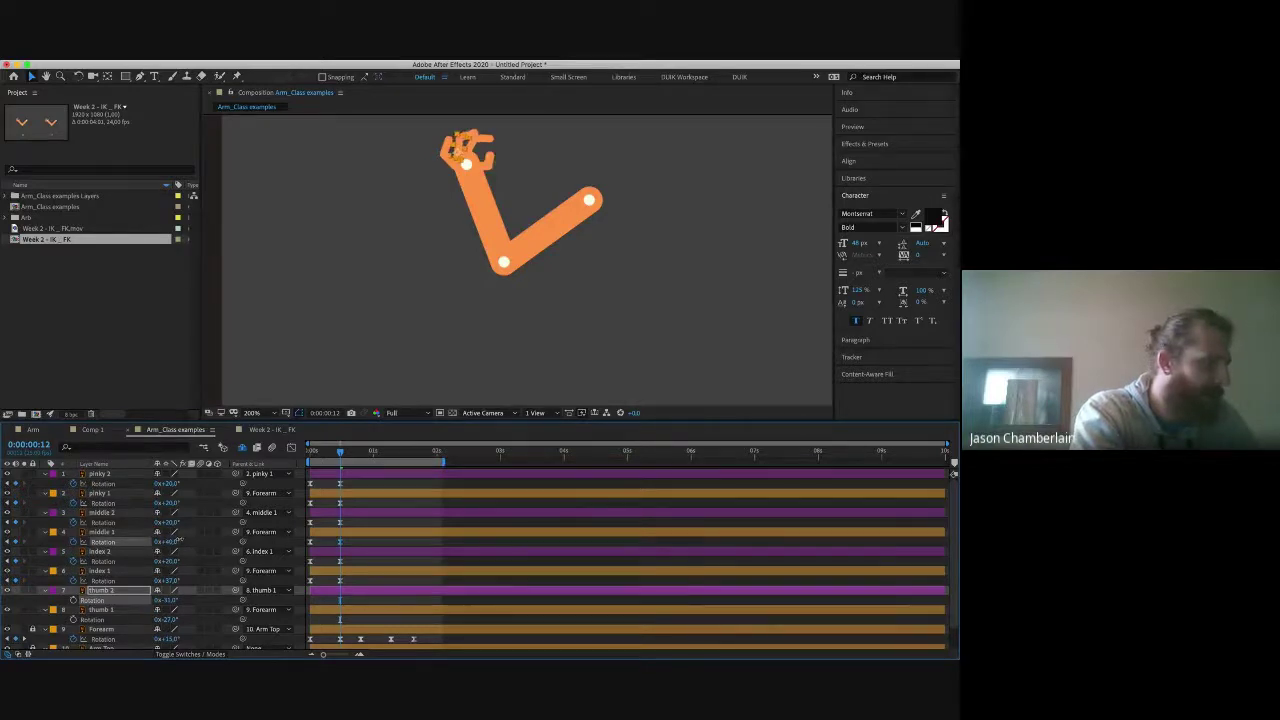
pyautogui.click(170, 531)
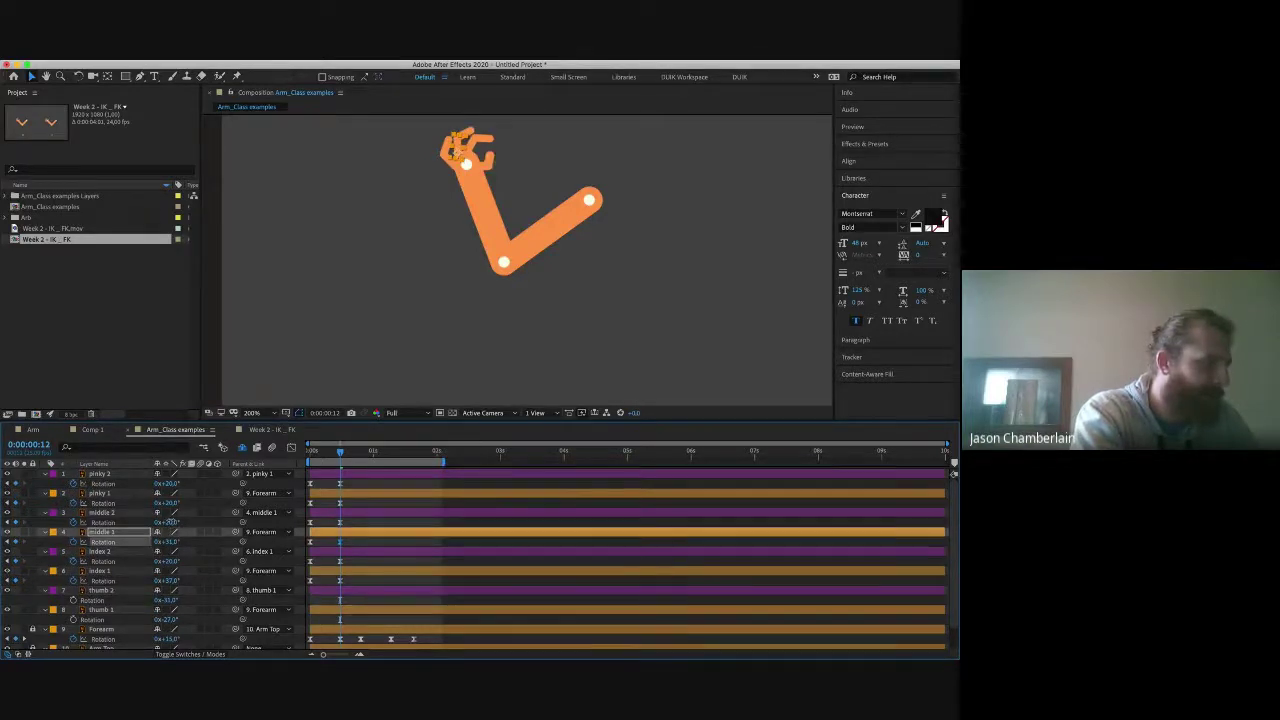
pyautogui.click(172, 522)
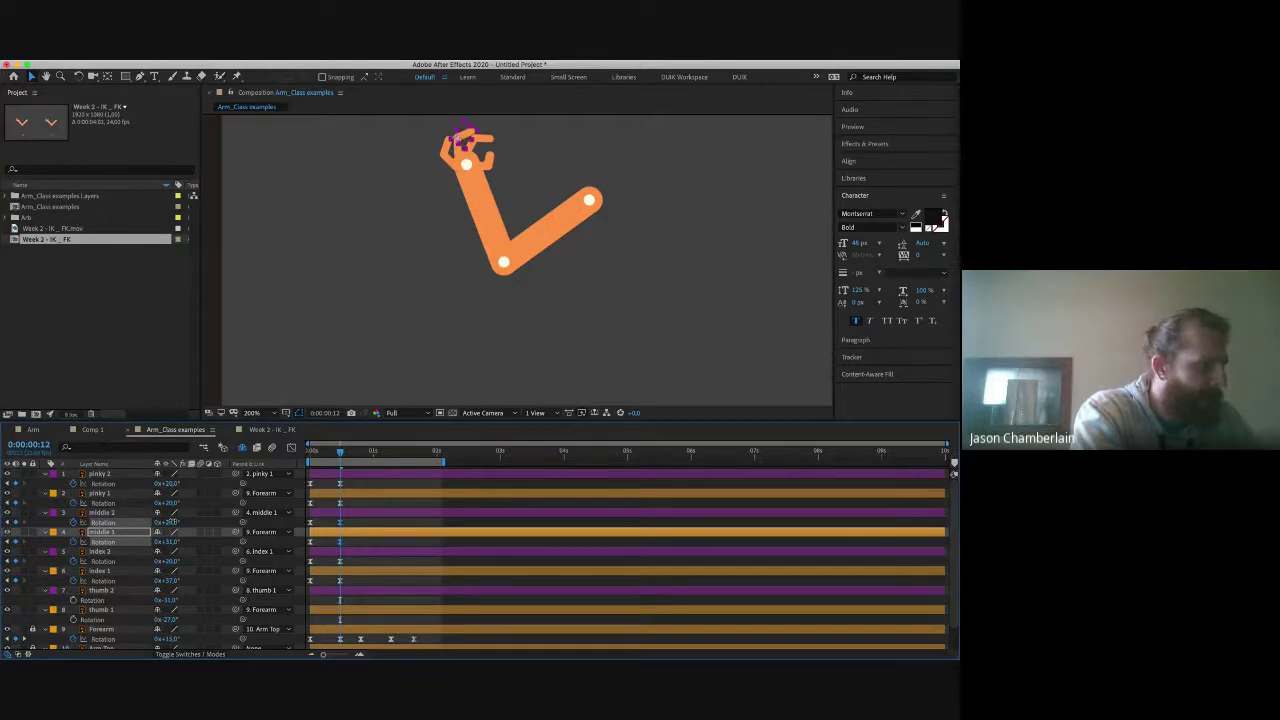
pyautogui.click(172, 512)
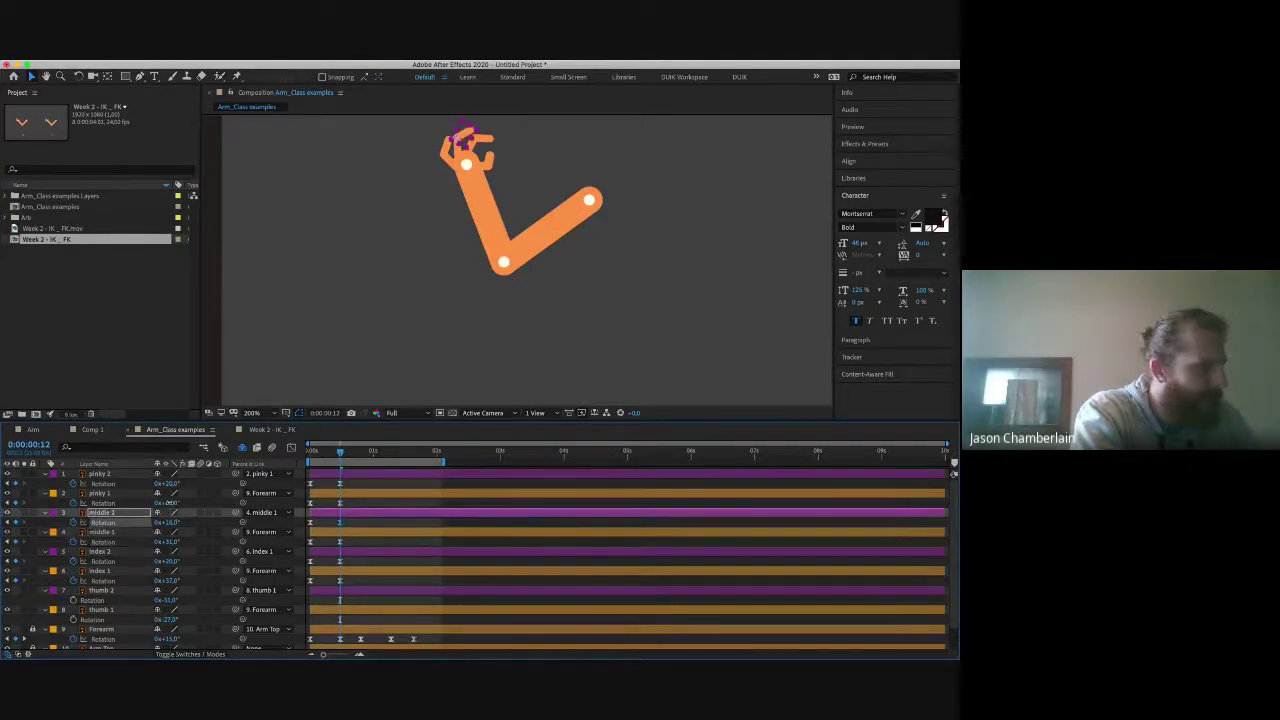
# Step: Adjust the pinky 1 layer's rotation at 0:00:00:12 and set the pinky 2 layer's rotation to 19°
pyautogui.keyDown('shift'); pyautogui.click(172, 503); pyautogui.keyUp('shift')
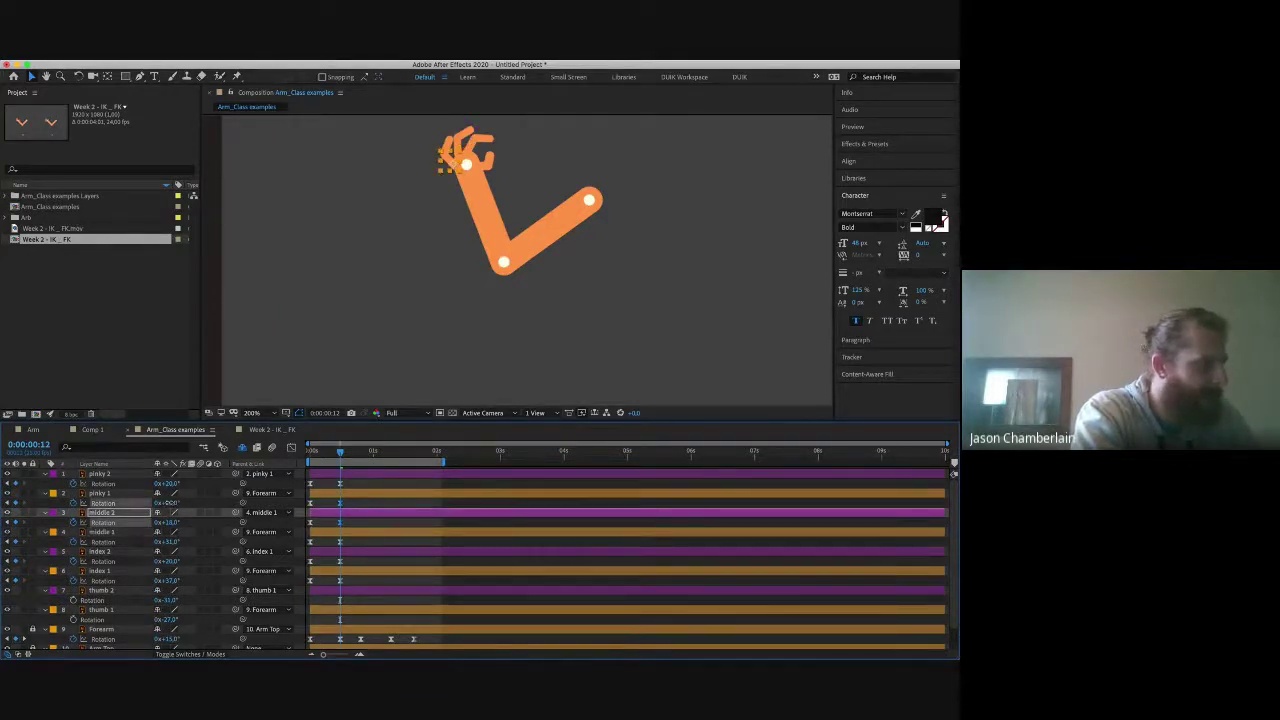
pyautogui.click(172, 493)
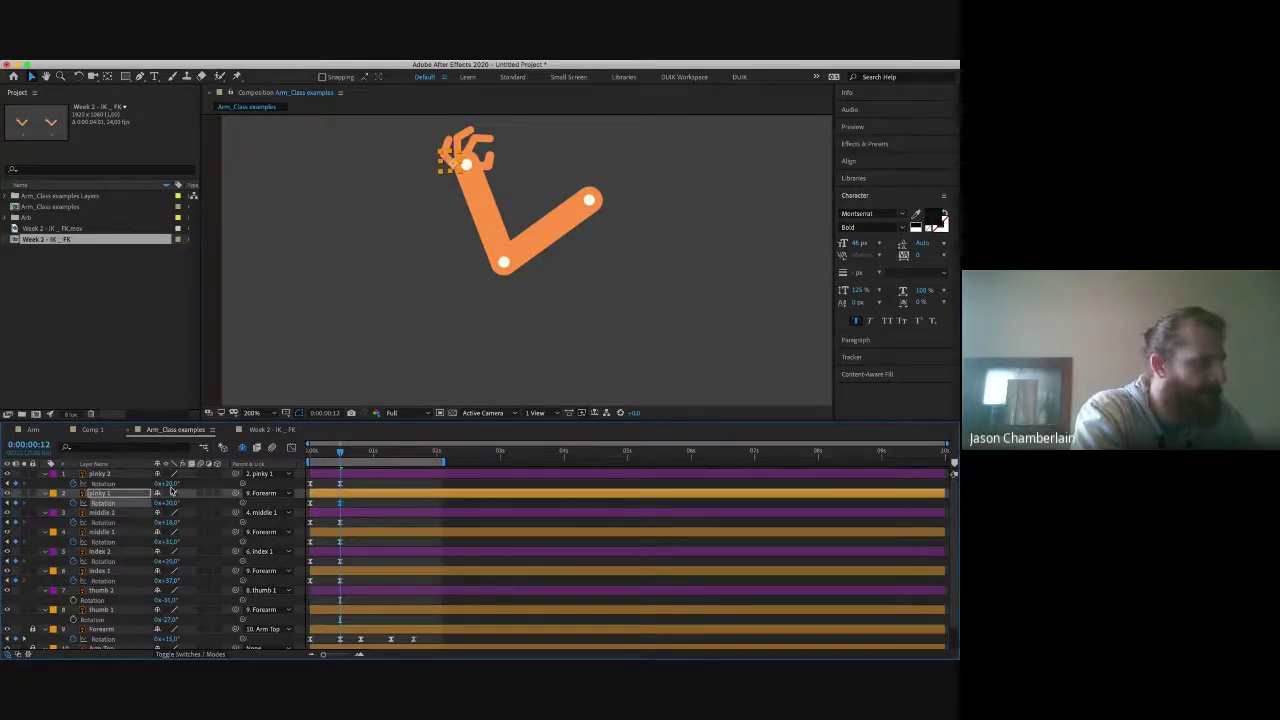
pyautogui.click(171, 485)
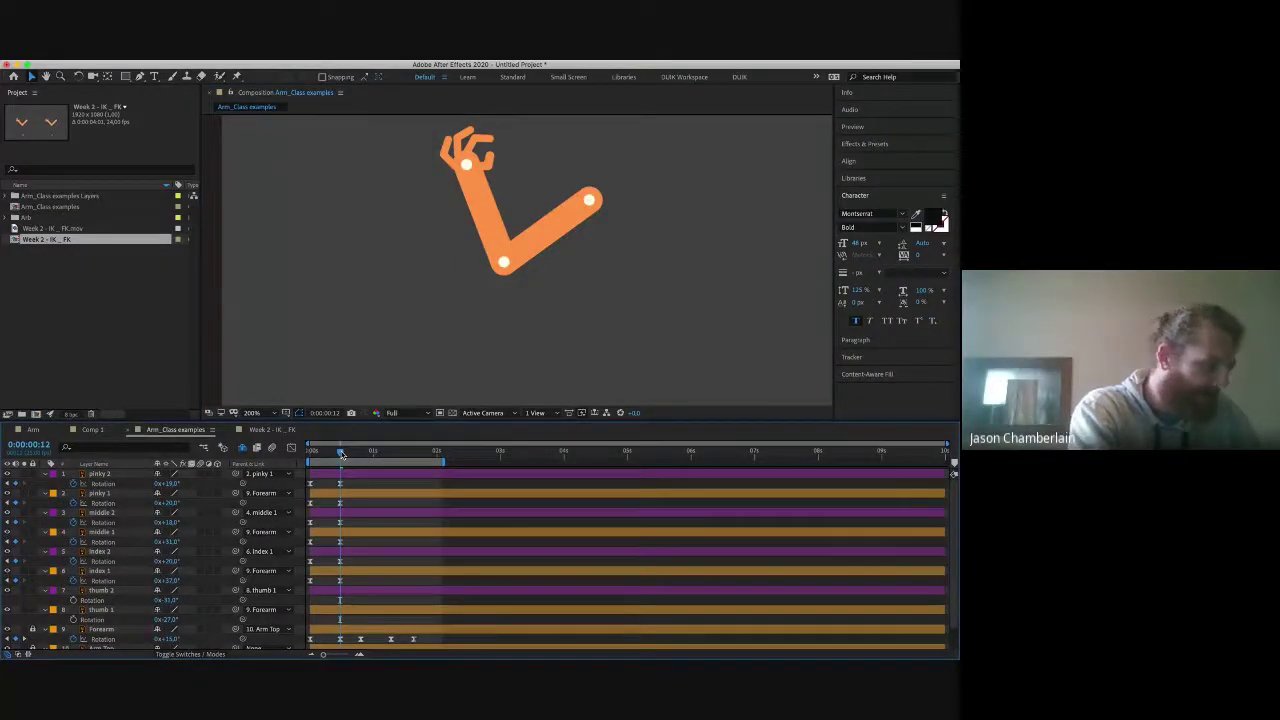
# Step: Add rotation keyframes to thumb 1 and thumb 2 with their curled values and align them with the finger keyframes at 0:00:00:12
pyautogui.moveTo(341, 453); pyautogui.dragTo(361, 453)
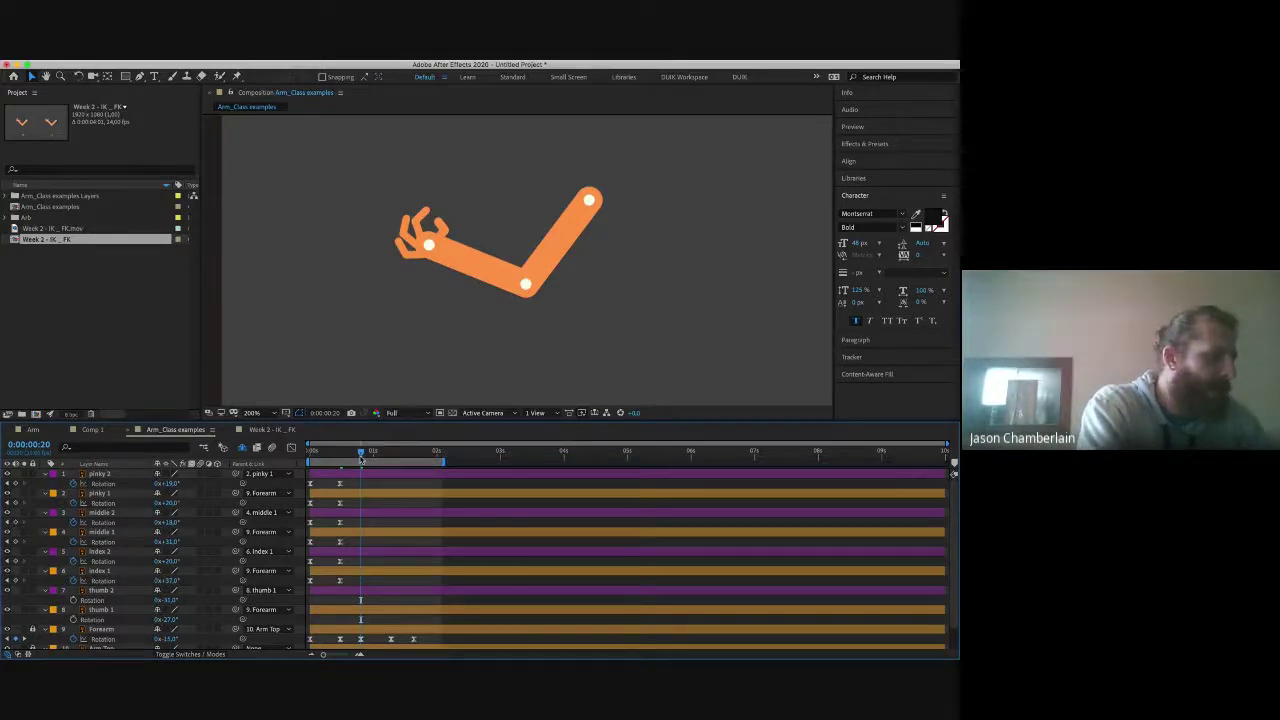
pyautogui.moveTo(361, 458)
pyautogui.mouseDown()
pyautogui.moveTo(391, 457)
pyautogui.moveTo(362, 459)
pyautogui.mouseUp()
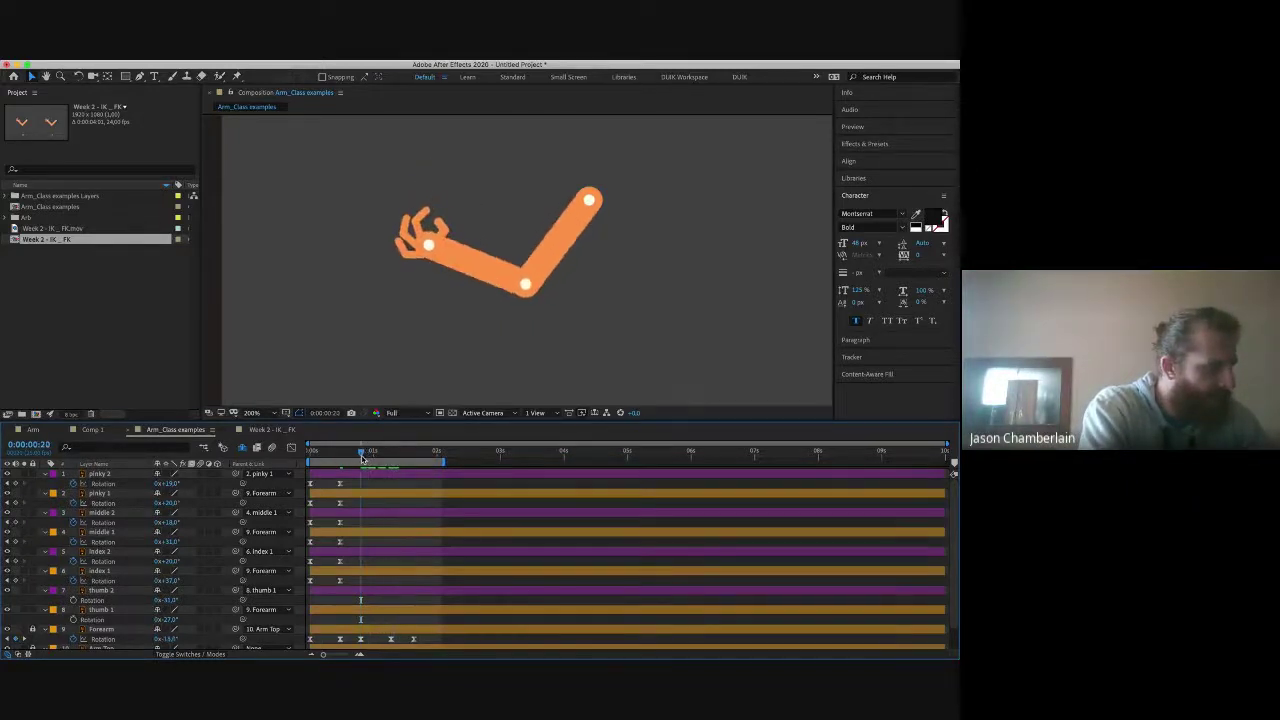
pyautogui.click(75, 609)
pyautogui.click(73, 600)
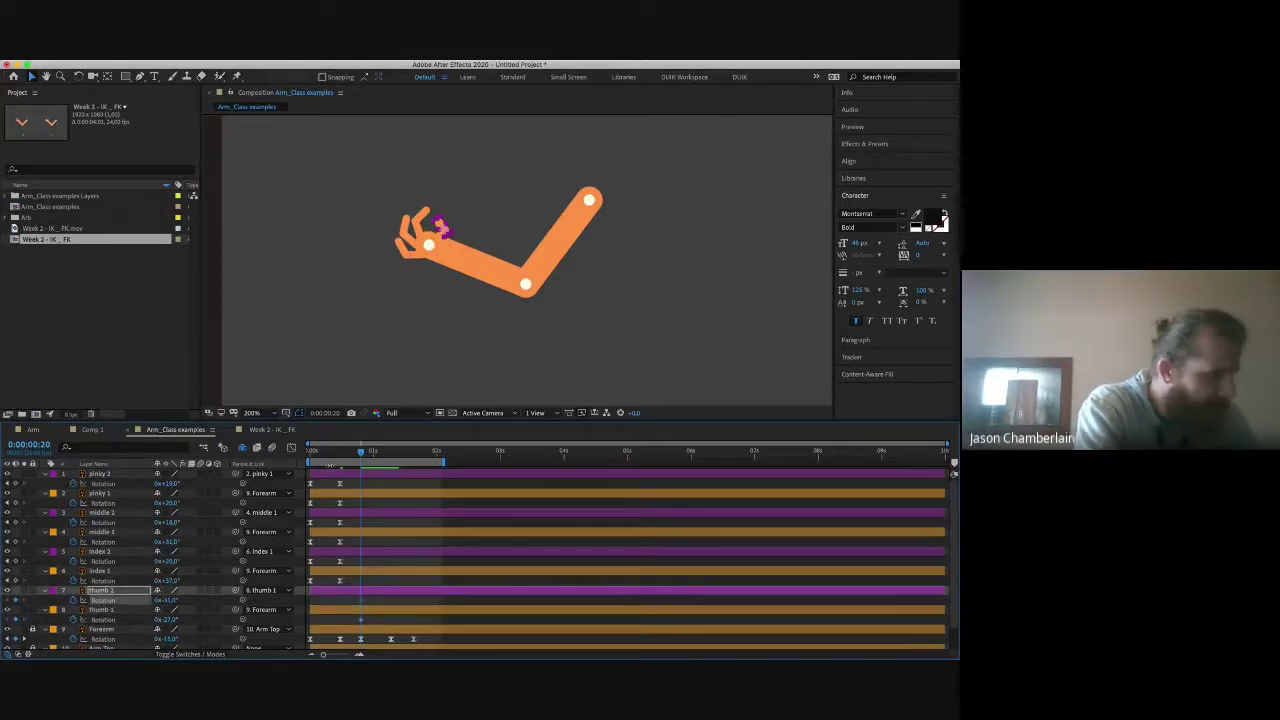
pyautogui.click(350, 600)
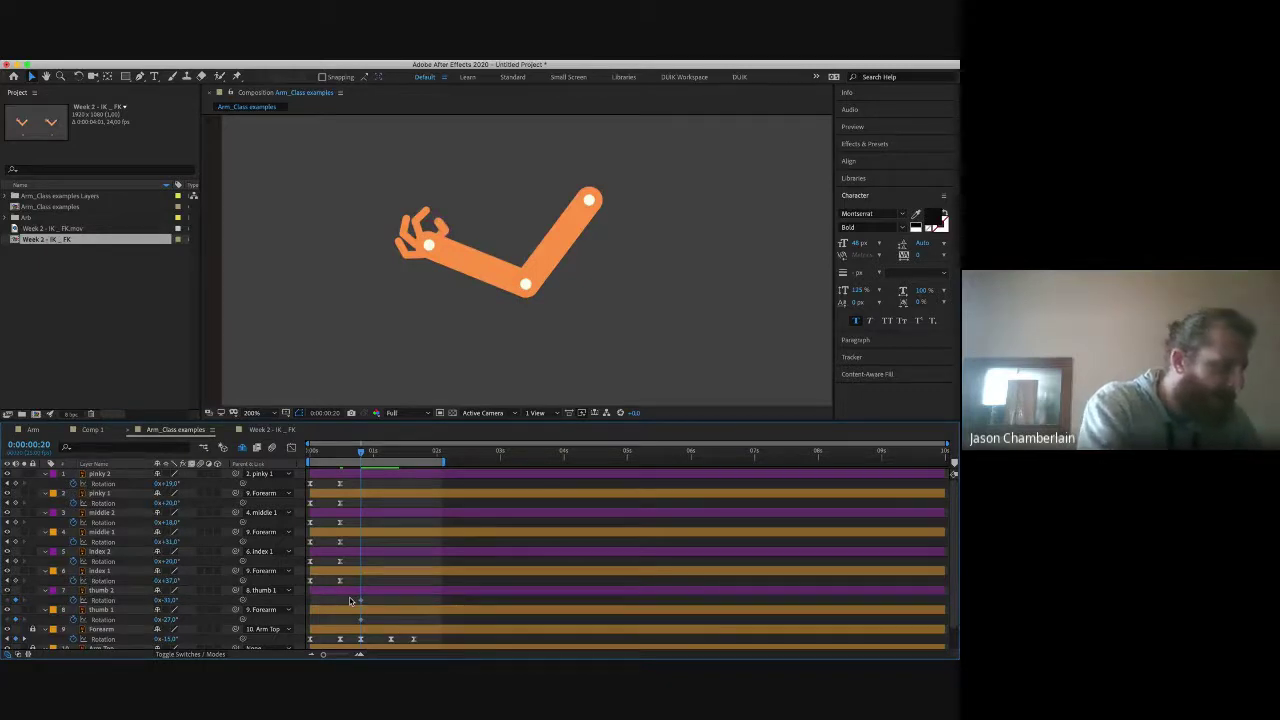
pyautogui.moveTo(350, 600); pyautogui.dragTo(355, 608)
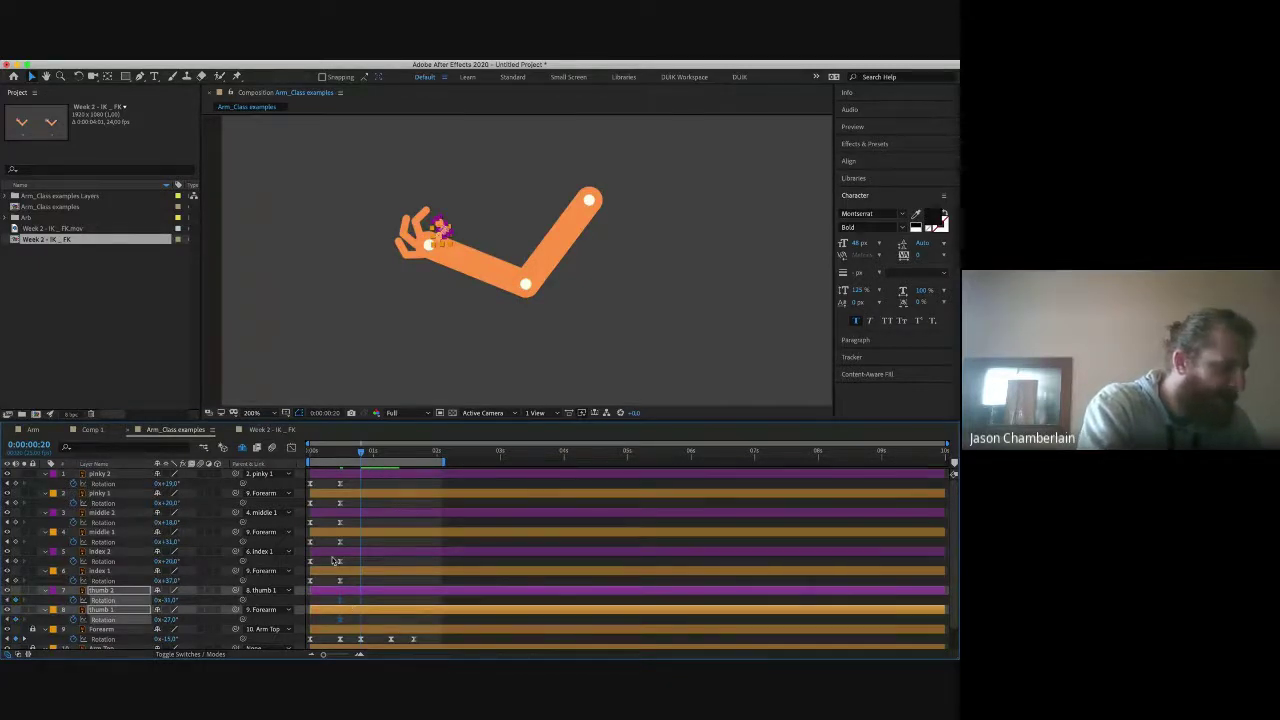
# Step: Keyframe the rotation of thumb 1 and thumb 2 at 0° at 0:00:00:00
pyautogui.click(313, 452)
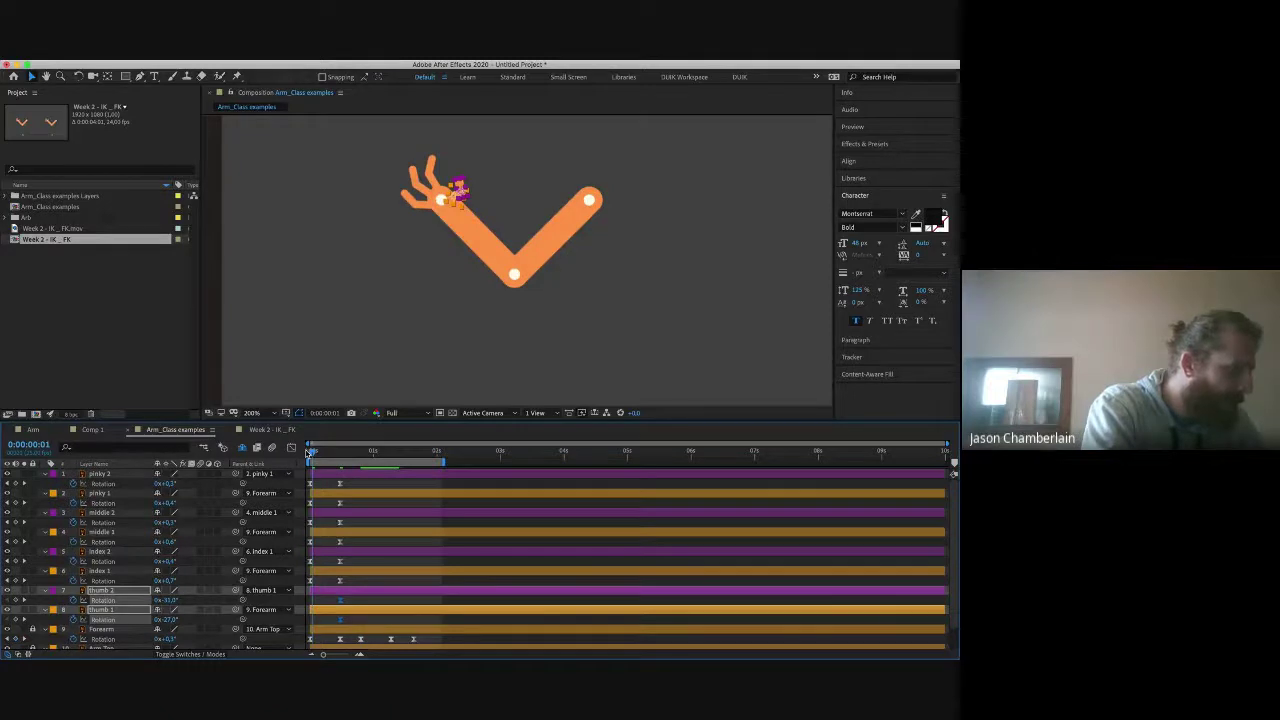
pyautogui.click(309, 452)
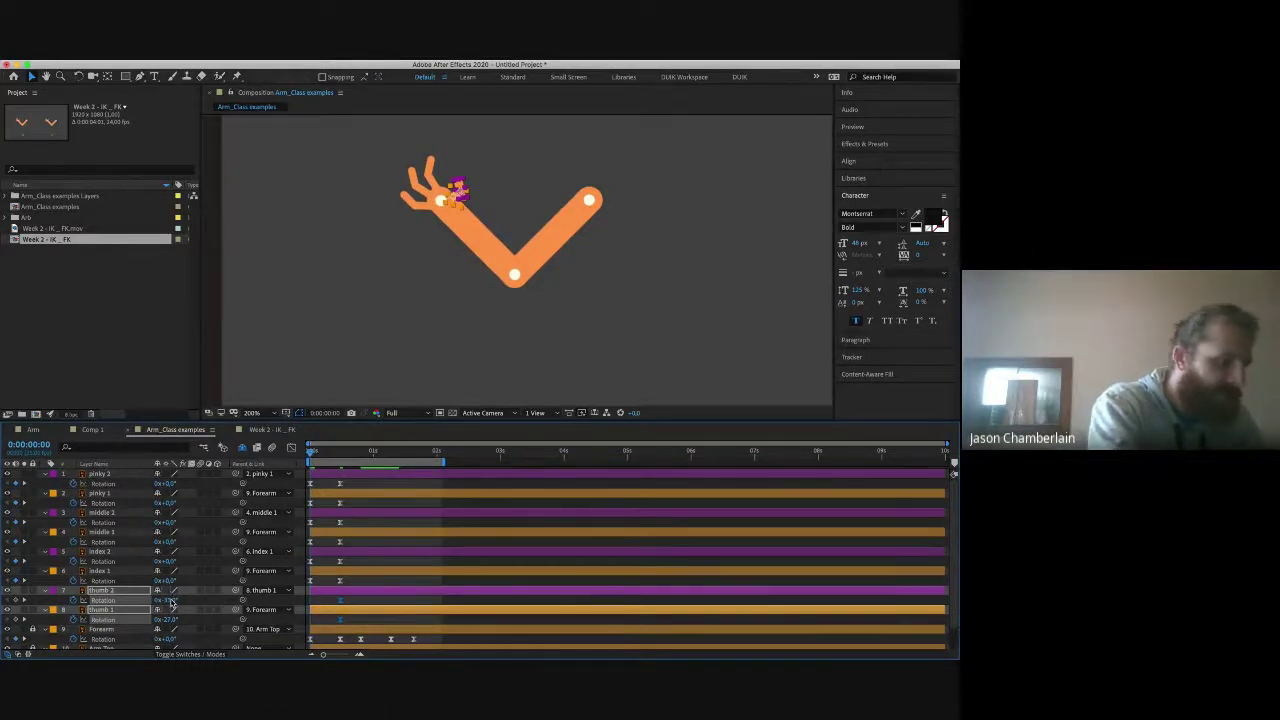
pyautogui.hotkey('ctrl', 'z')
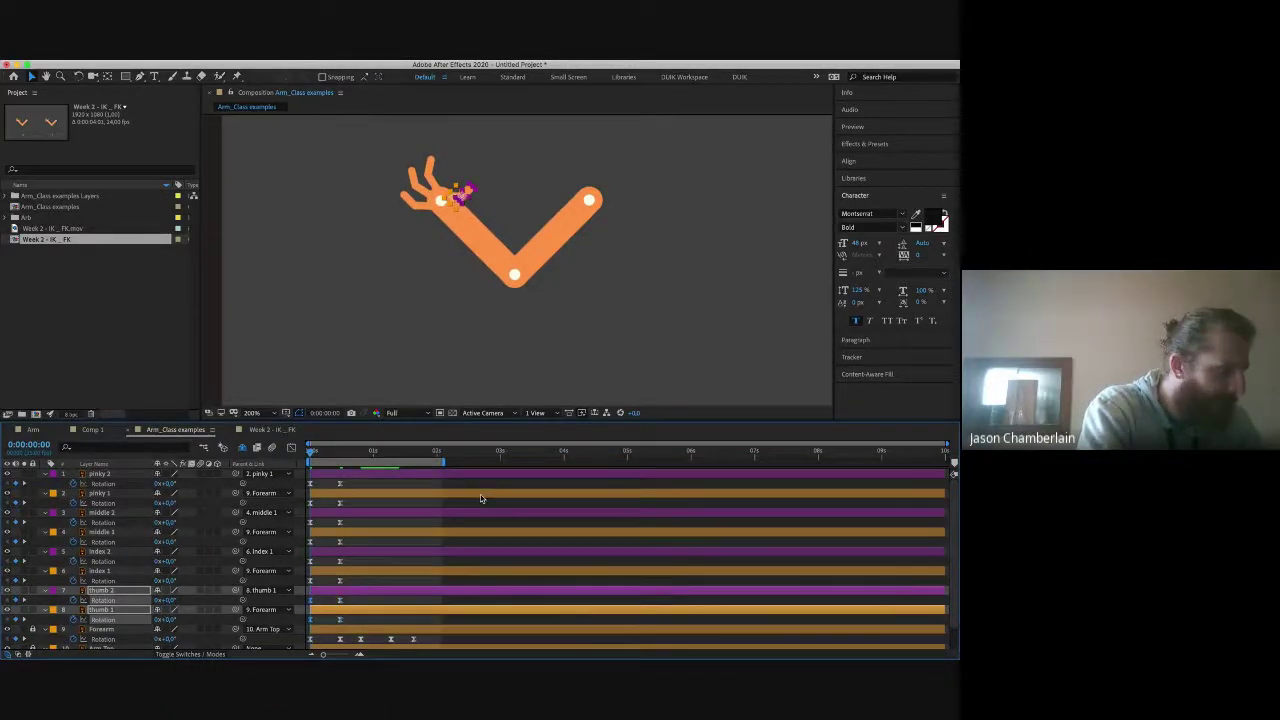
pyautogui.press('F2')
# Step: Shift all finger and thumb rotation keyframes later so the curl ends at 0:00:00:20, and preview the animation
pyautogui.click(314, 451)
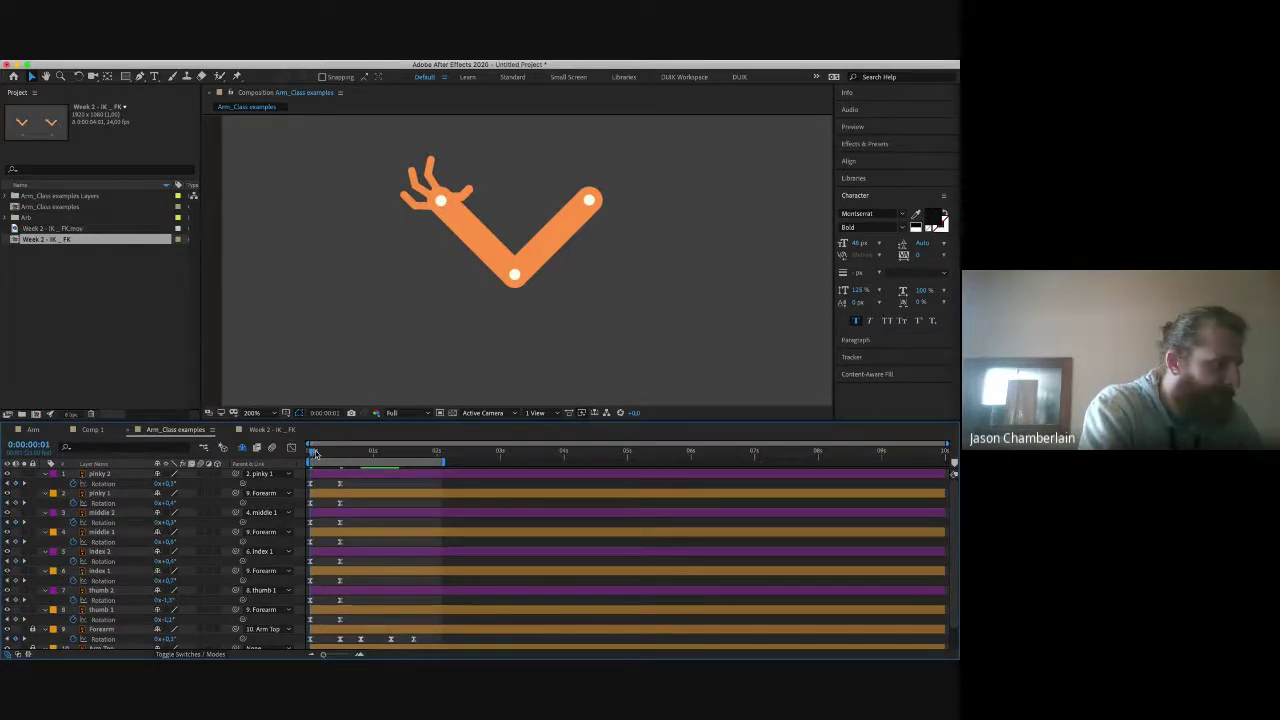
pyautogui.moveTo(314, 453); pyautogui.dragTo(331, 625)
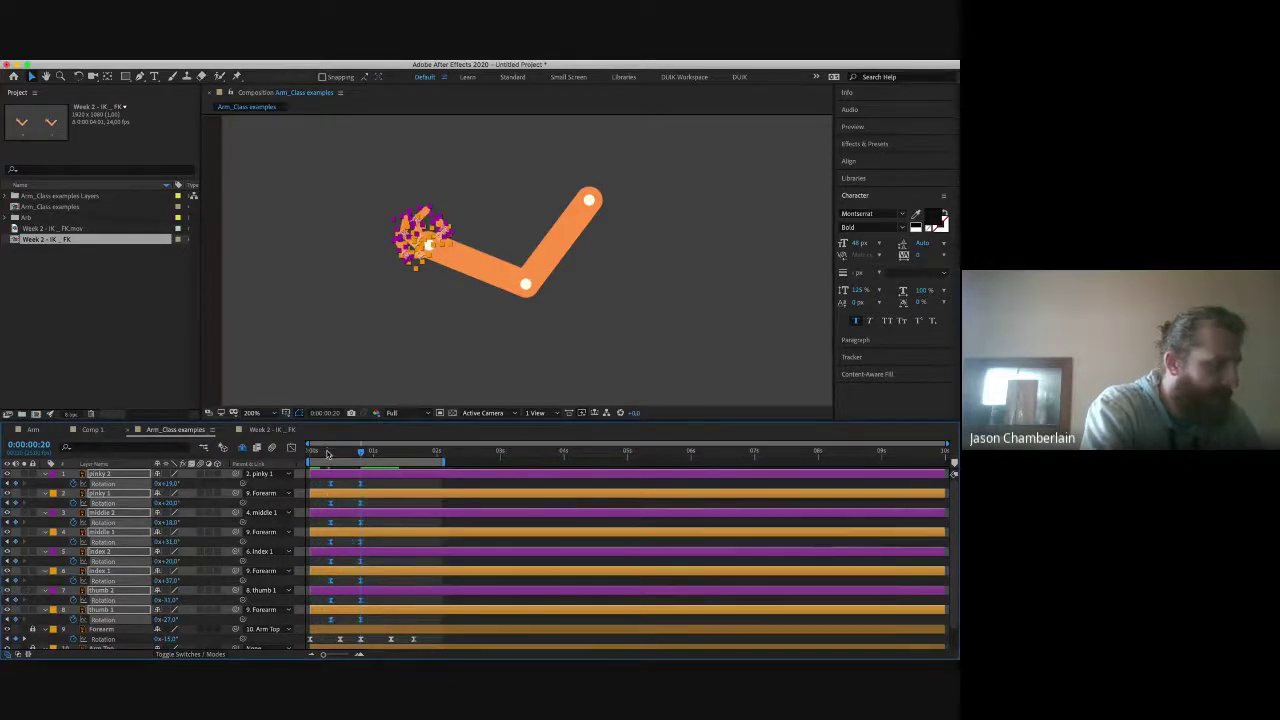
pyautogui.press('j')
pyautogui.click(324, 527)
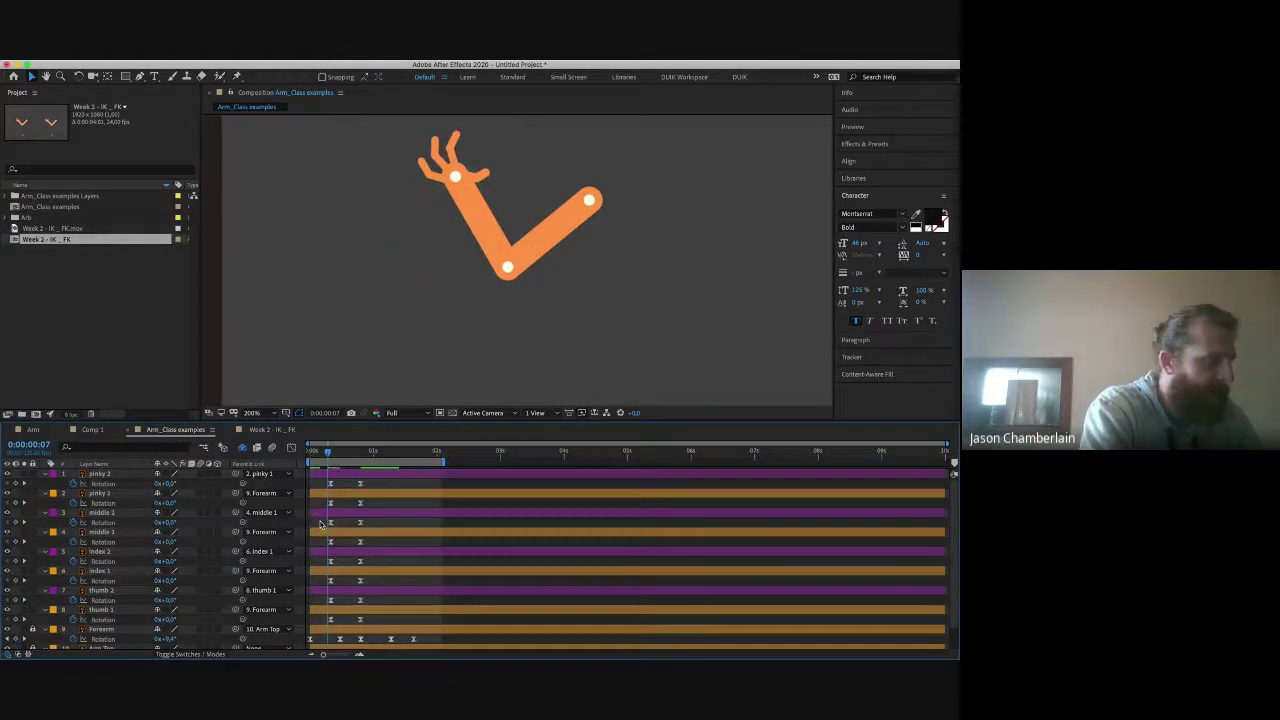
pyautogui.press('space')
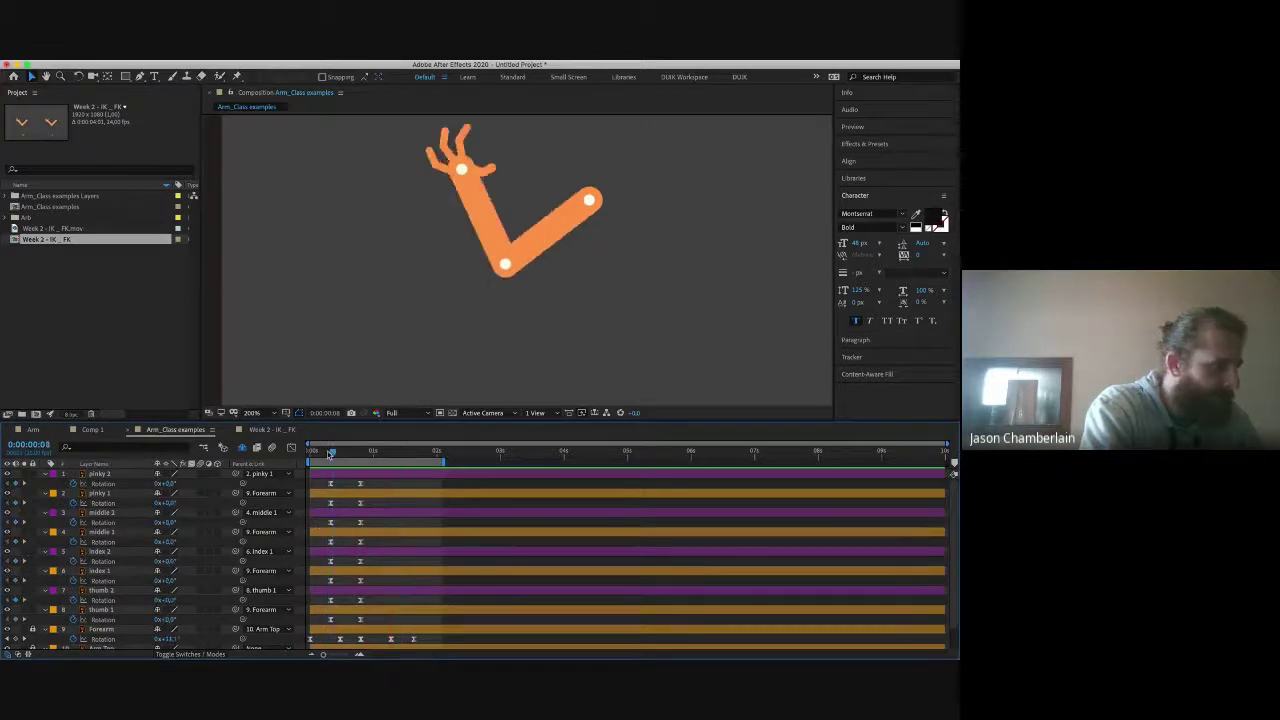
# Step: Move all finger and thumb rotation keyframes a few frames earlier and scrub through the start of the curl
pyautogui.moveTo(324, 488); pyautogui.dragTo(350, 625)
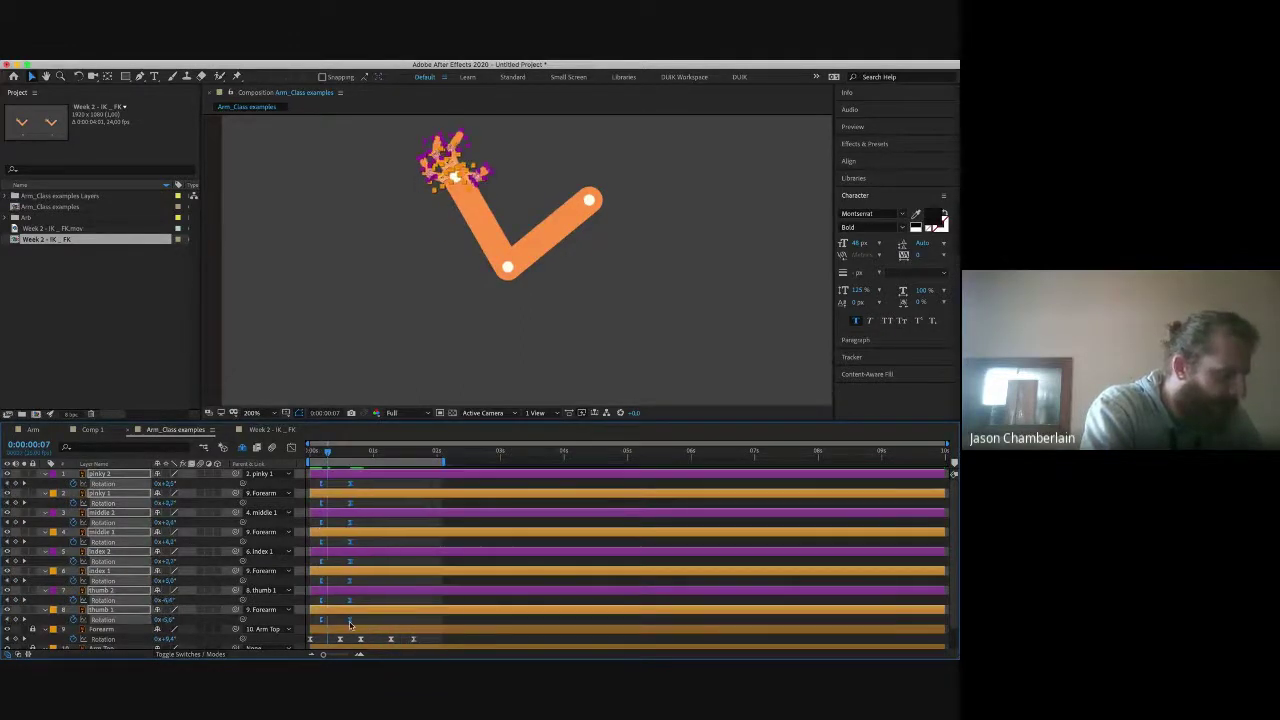
pyautogui.click(312, 483)
pyautogui.click(313, 450)
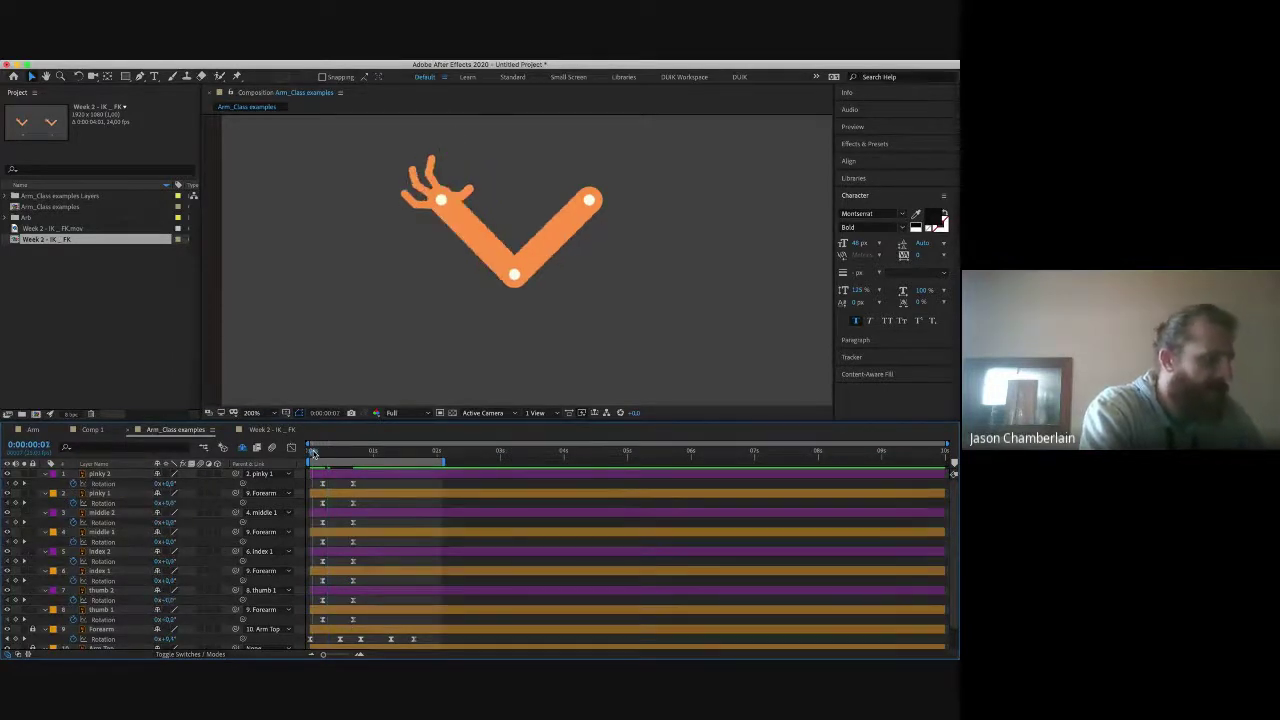
pyautogui.moveTo(313, 452); pyautogui.dragTo(344, 455)
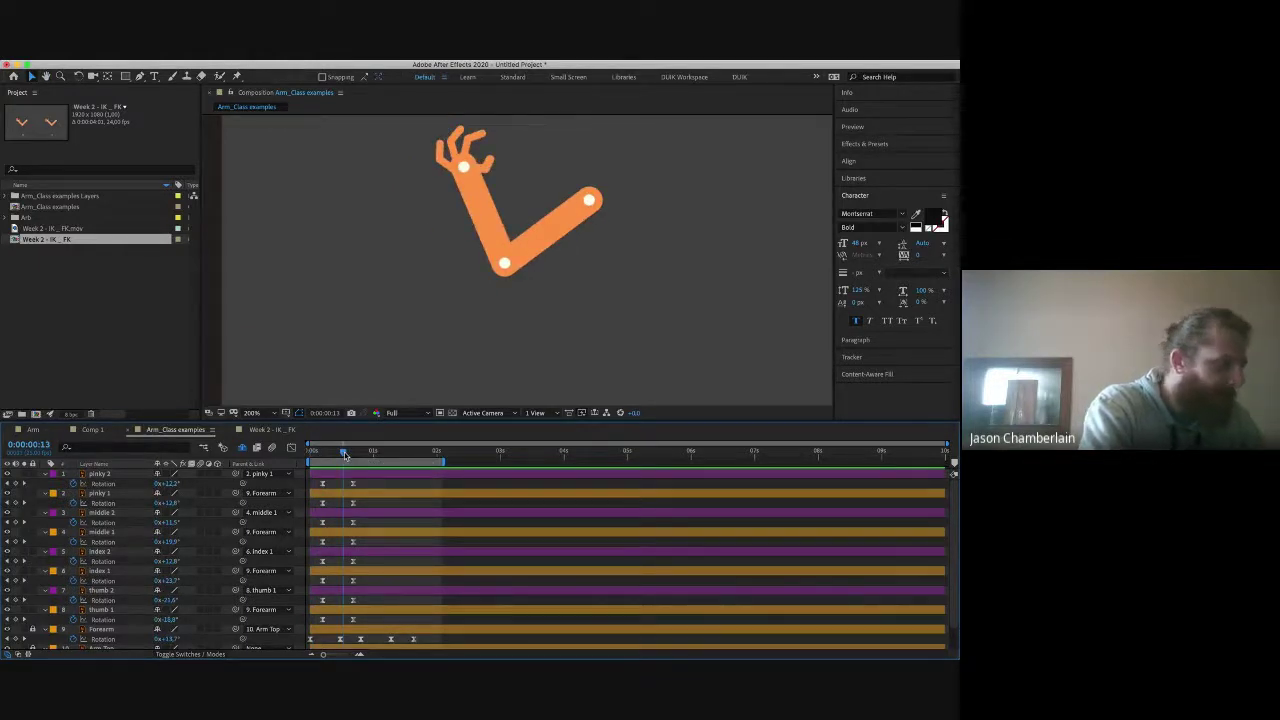
# Step: Set the rotation of all eight layers from pinky 2 to thumb 1 to 0° at 0:00:01:08
pyautogui.moveTo(344, 455); pyautogui.dragTo(390, 456)
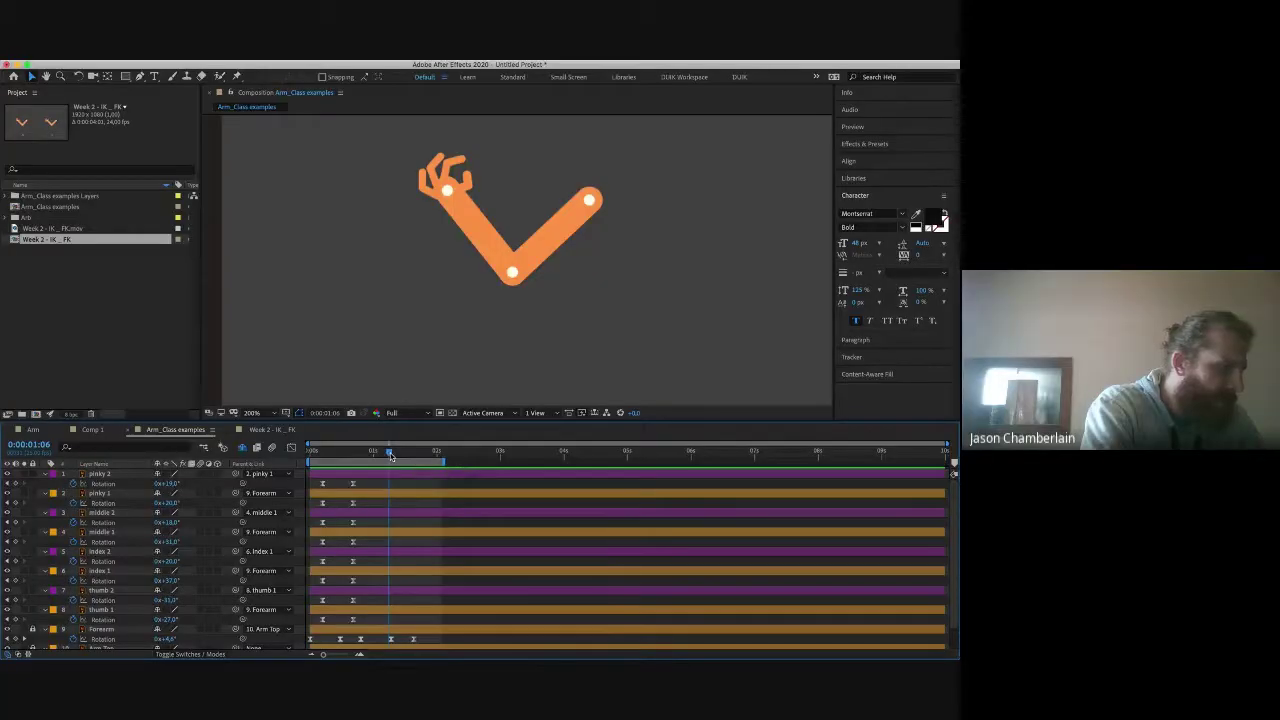
pyautogui.click(102, 475)
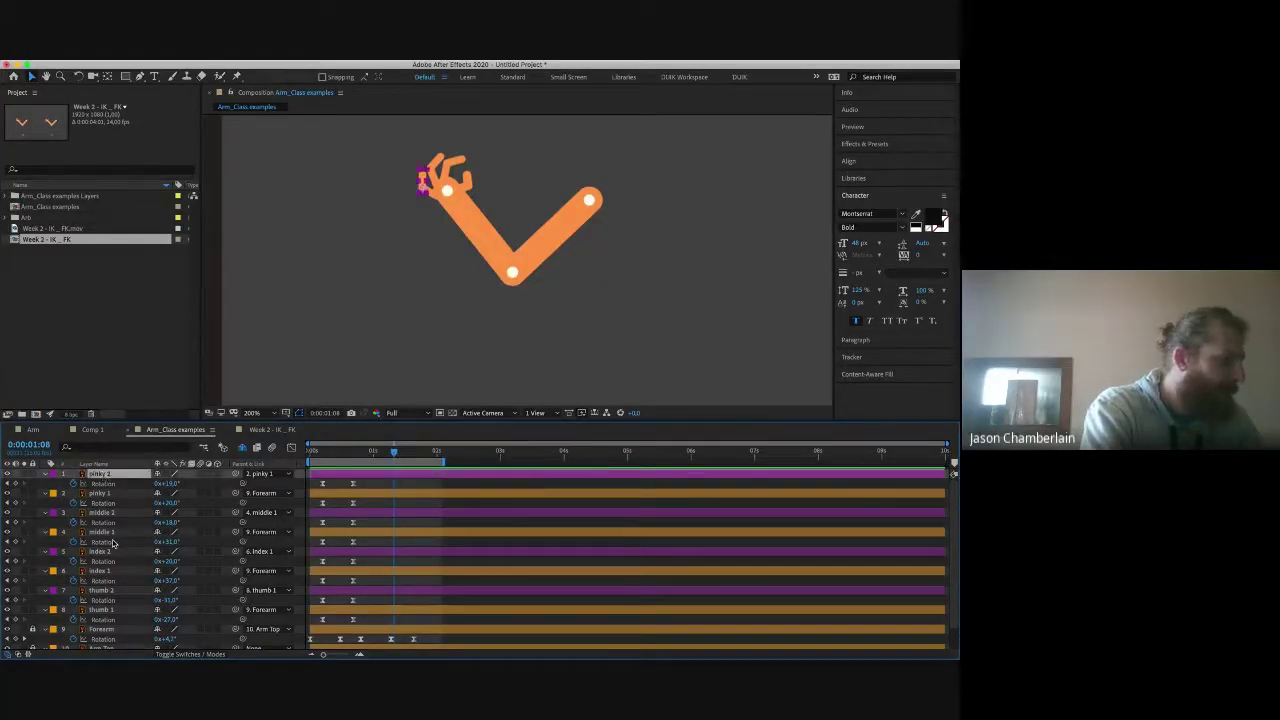
pyautogui.scroll(-1, 116, 628)
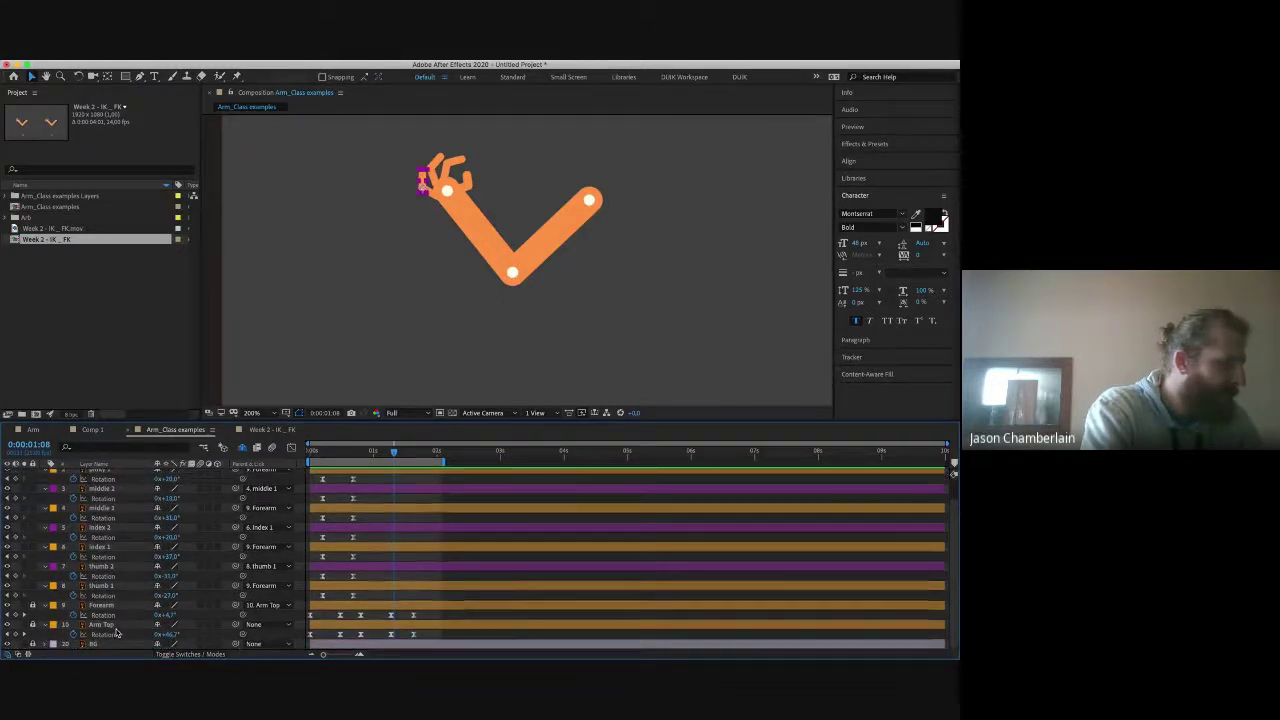
pyautogui.scroll(1, 116, 620)
pyautogui.keyDown('shift'); pyautogui.click(115, 598); pyautogui.keyUp('shift')
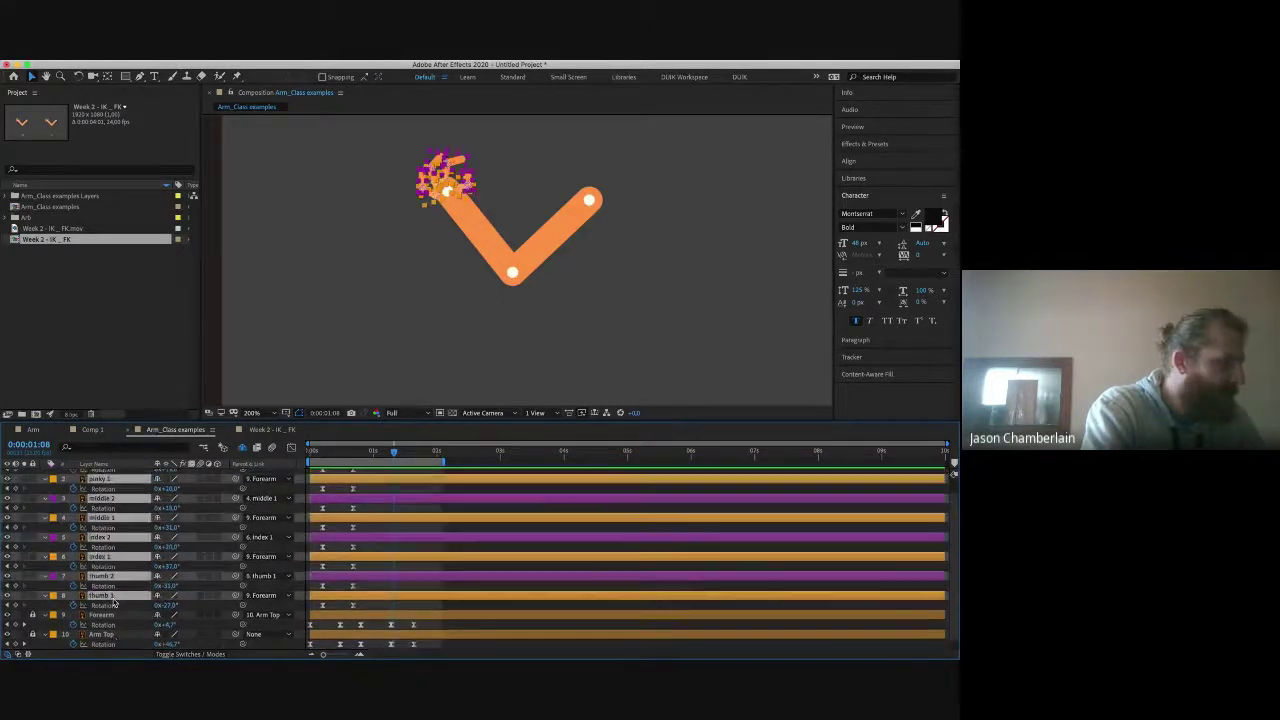
pyautogui.click(166, 605)
pyautogui.write('0')
pyautogui.press('Return')
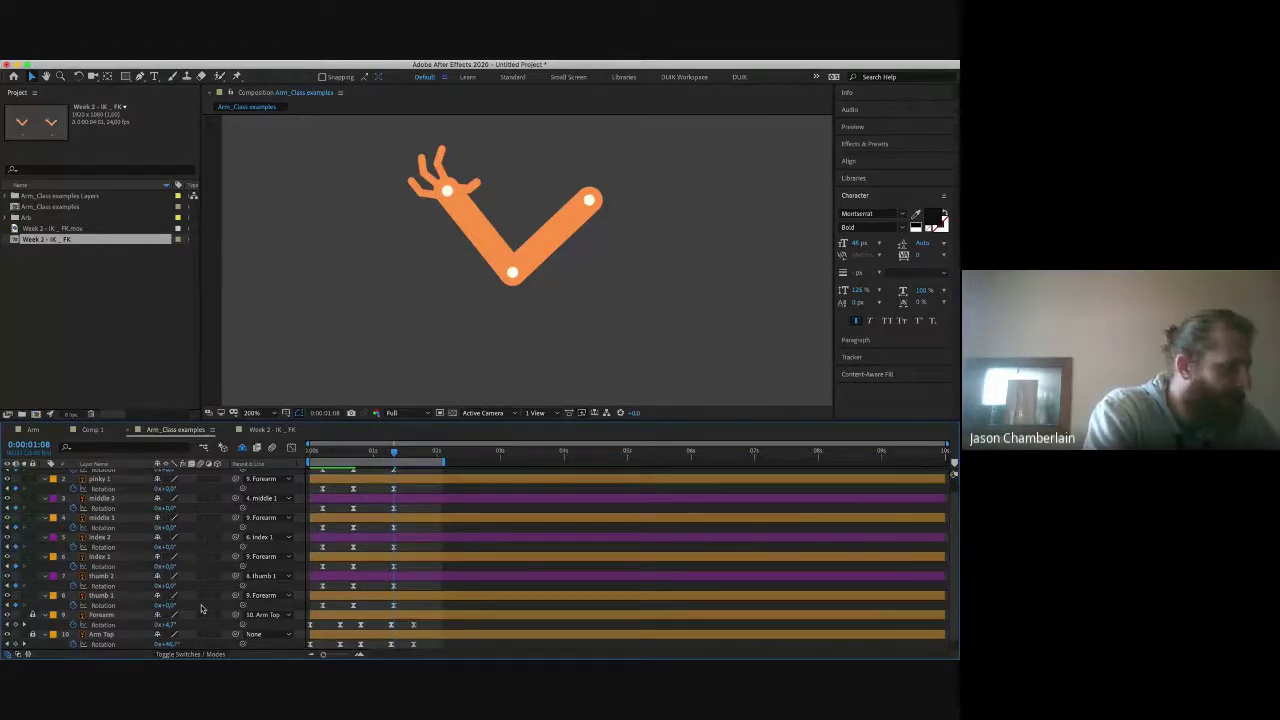
# Step: At 0:00:01:08, set thumb 1 to -5° and thumb 2 to 11°, and rotate index 1 and index 2 slightly outward to negative angles
pyautogui.click(200, 607)
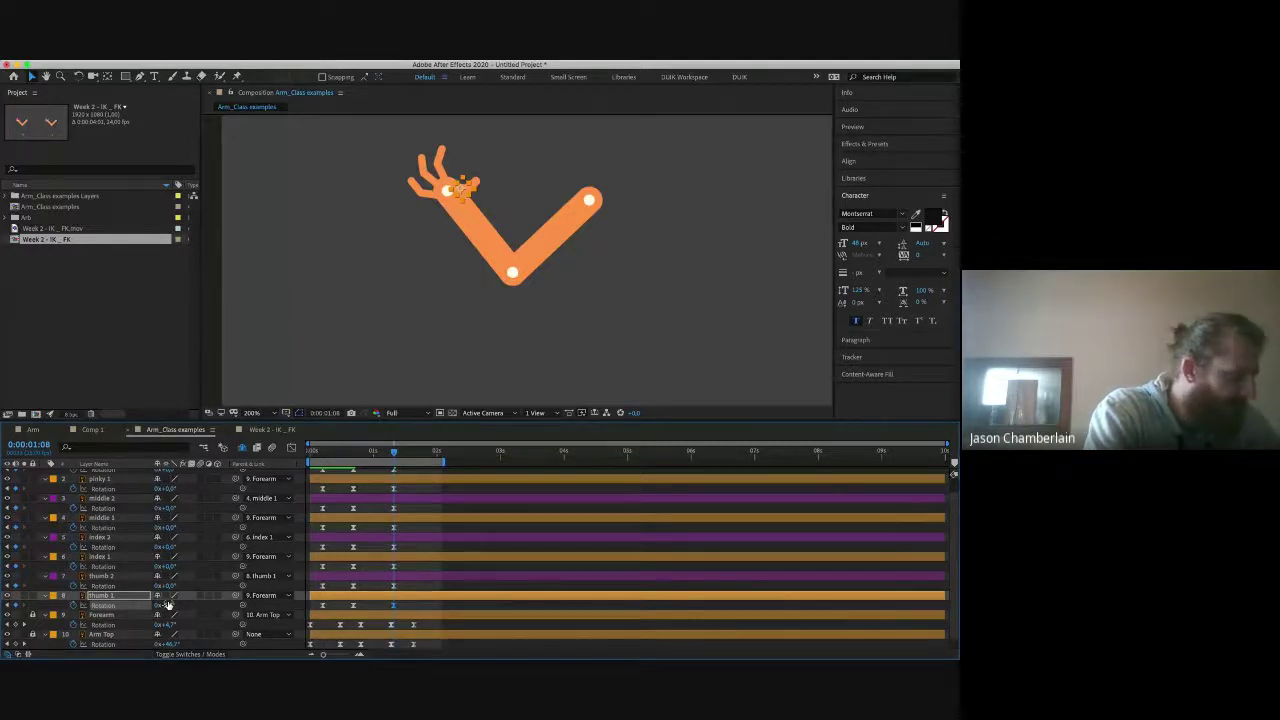
pyautogui.click(170, 574)
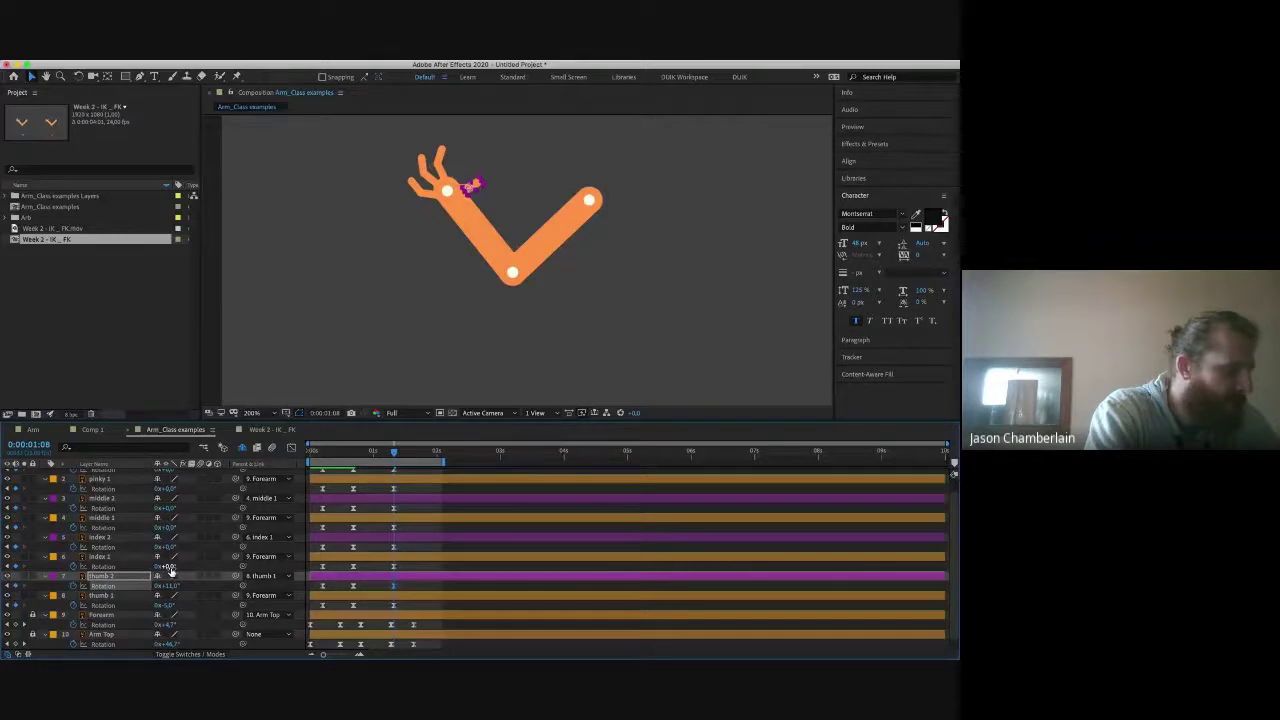
pyautogui.click(169, 558)
pyautogui.click(167, 548)
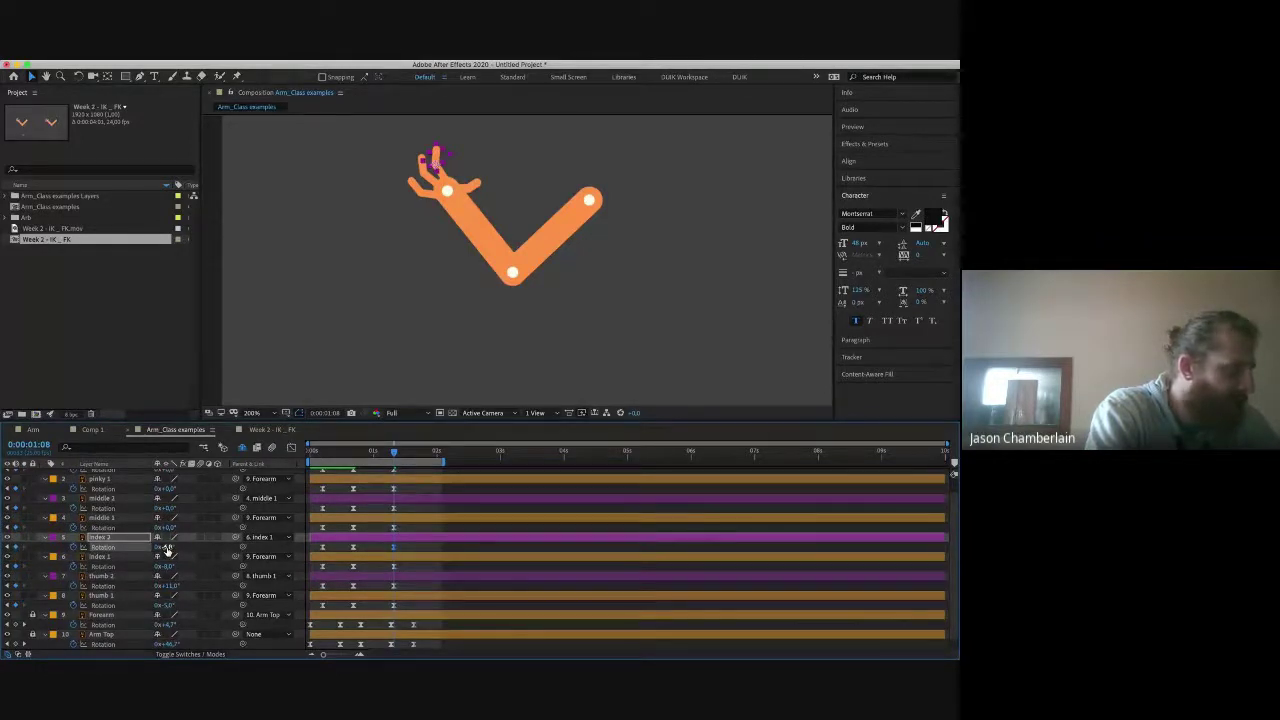
# Step: At 0:00:01:08, set rotation to -5° for middle 2, -10° for middle 1, -11° for pinky 1 and -4° for pinky 2
pyautogui.click(168, 507)
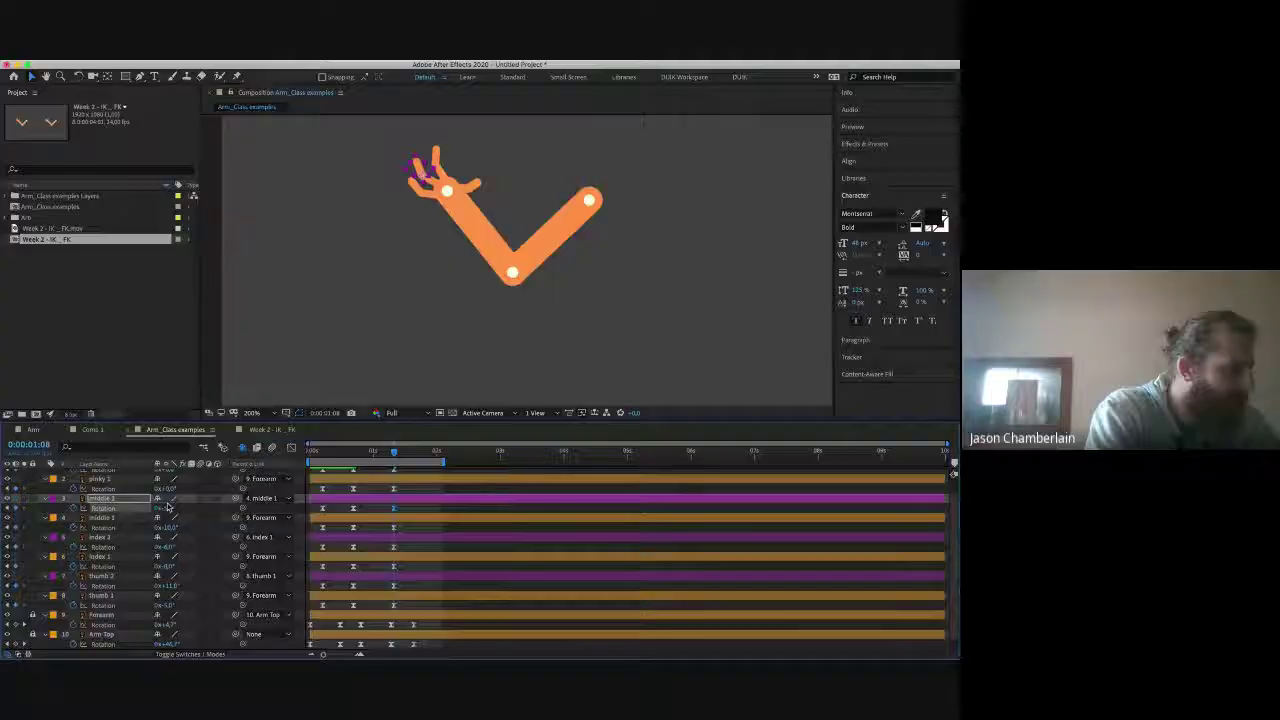
pyautogui.scroll(1, 167, 507)
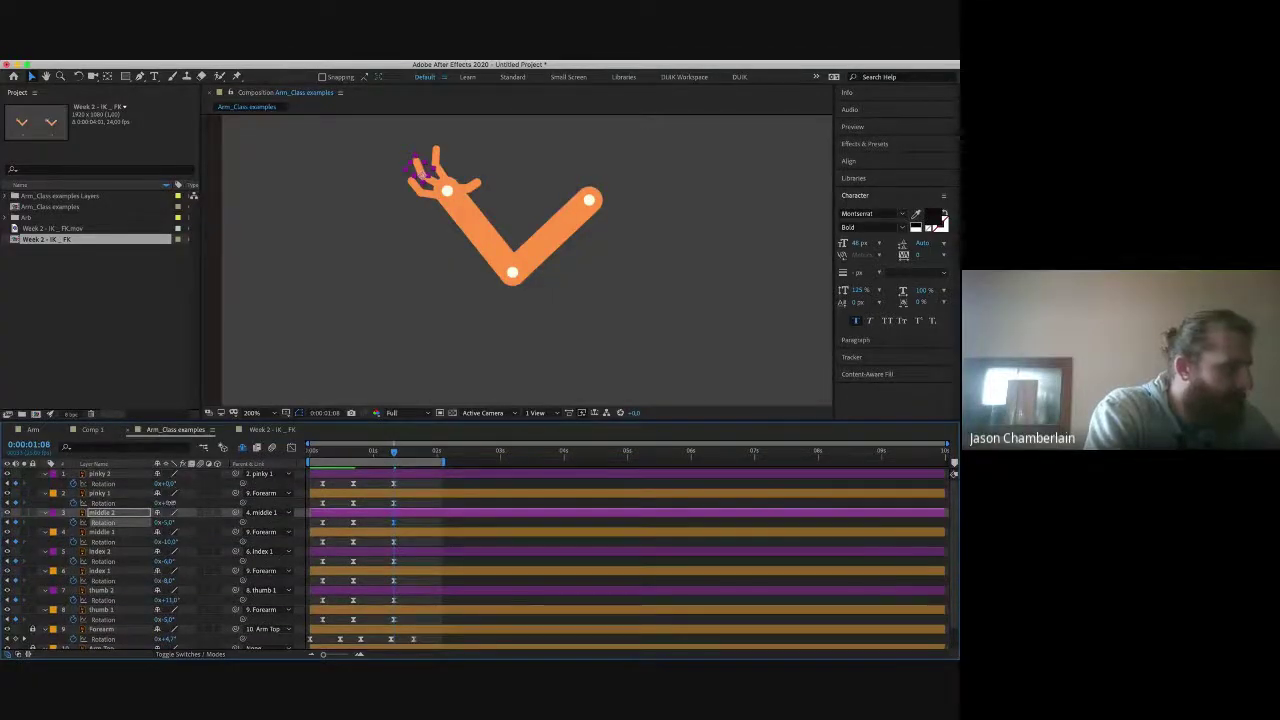
pyautogui.click(169, 491)
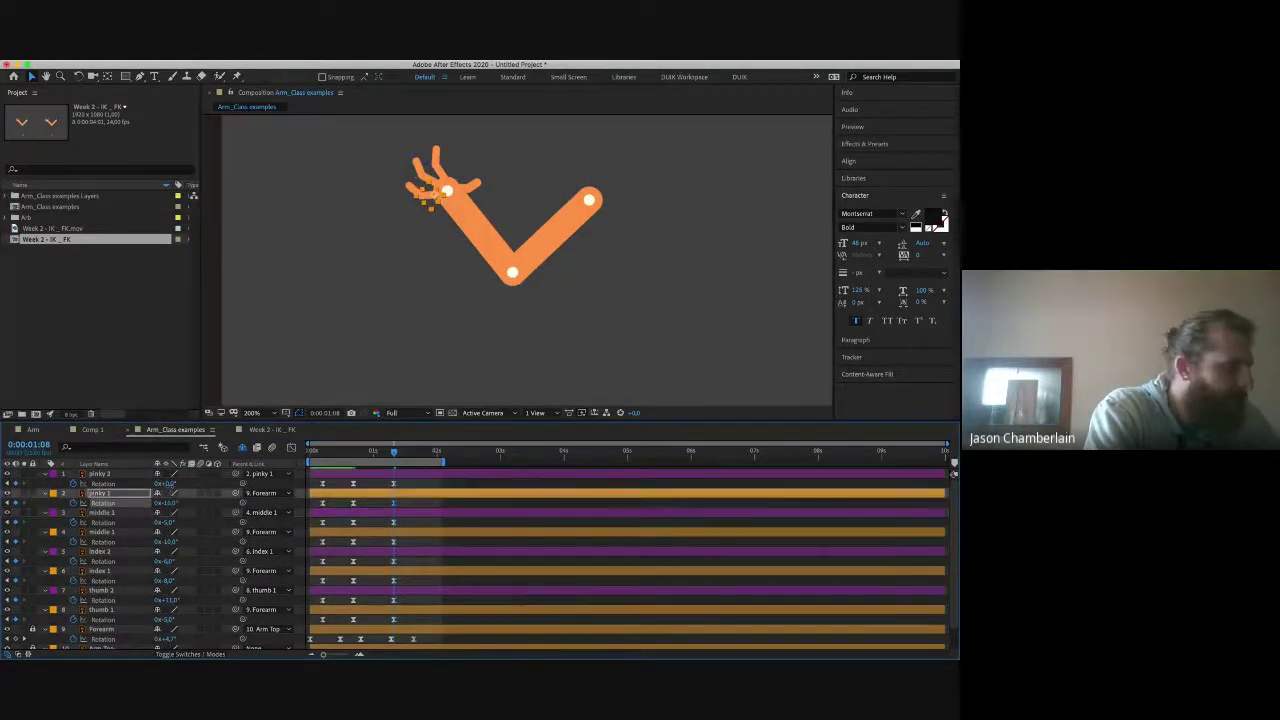
pyautogui.click(168, 484)
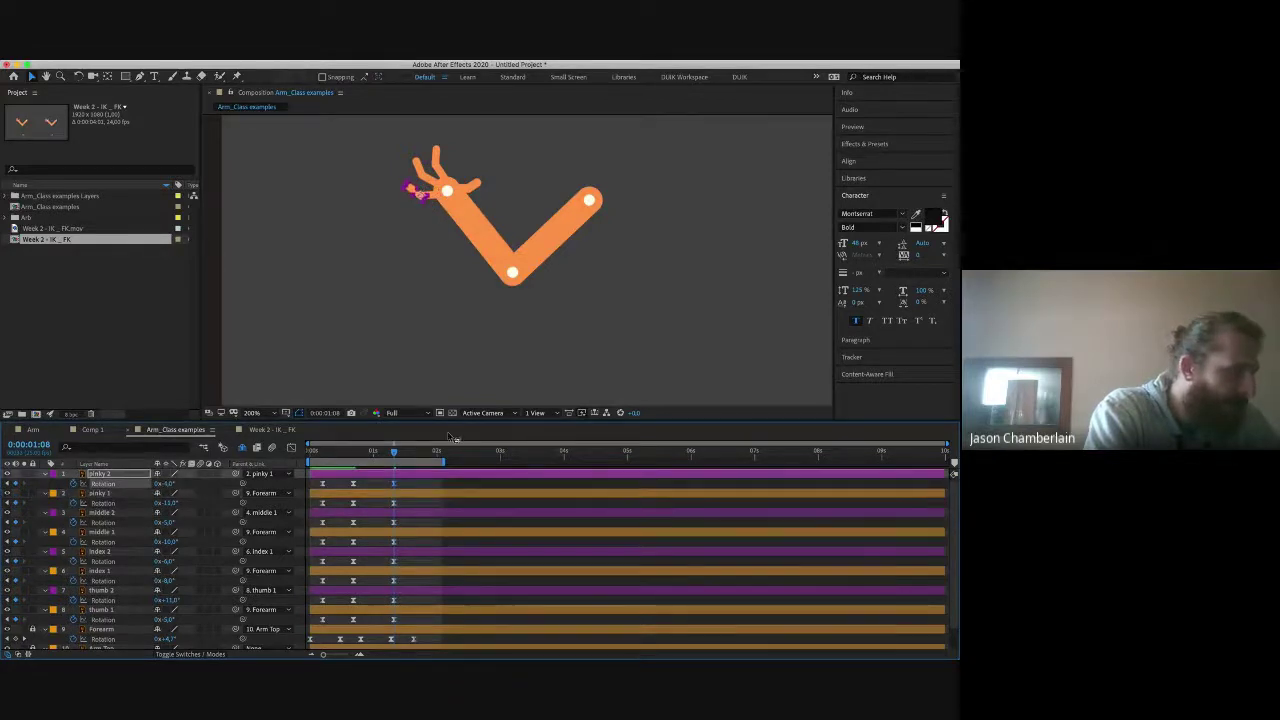
# Step: Set the rotation of all finger and thumb layers to 0° at 0:00:01:16
pyautogui.moveTo(395, 453)
pyautogui.mouseDown()
pyautogui.moveTo(358, 455)
pyautogui.moveTo(413, 470)
pyautogui.mouseUp()
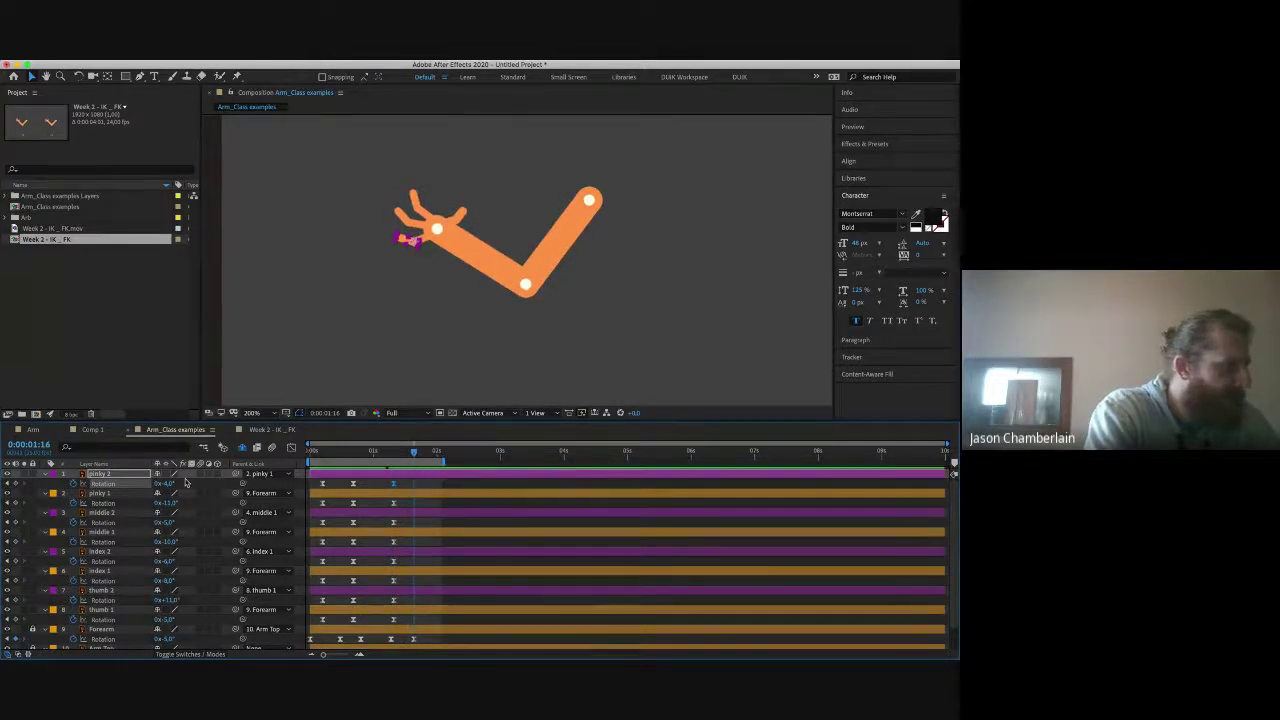
pyautogui.scroll(-1, 143, 543)
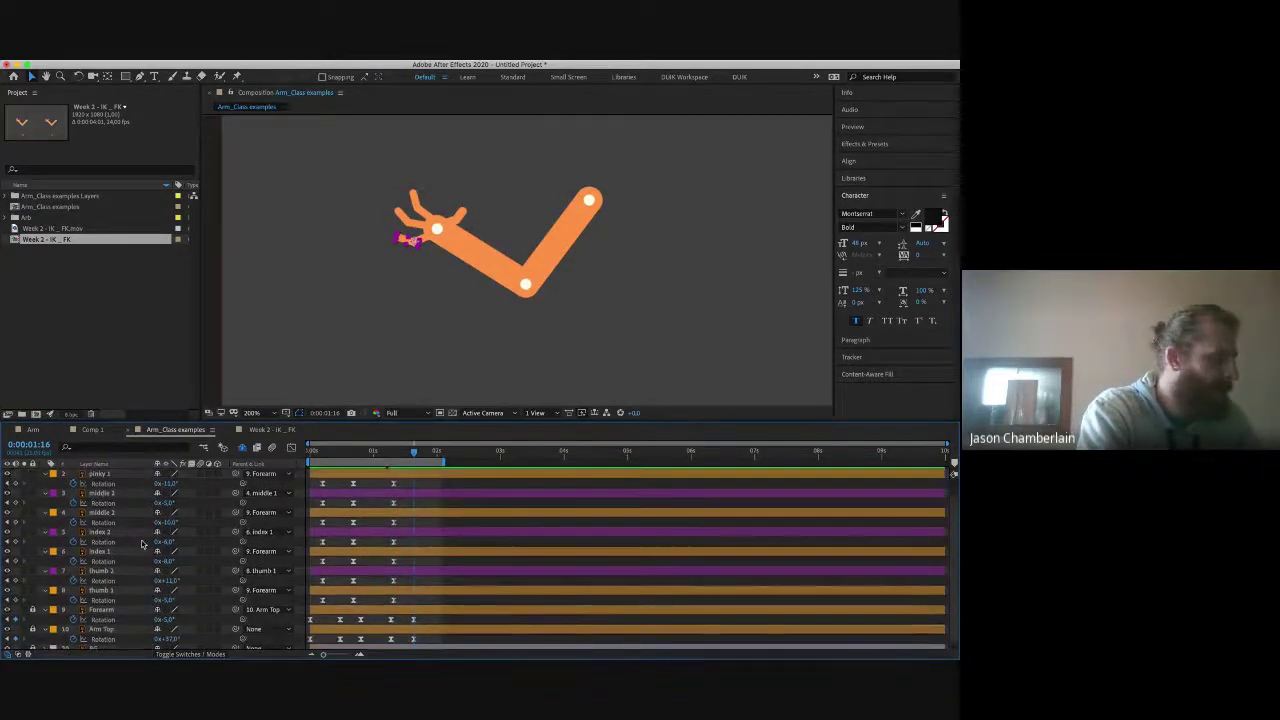
pyautogui.keyDown('shift'); pyautogui.click(124, 596); pyautogui.keyUp('shift')
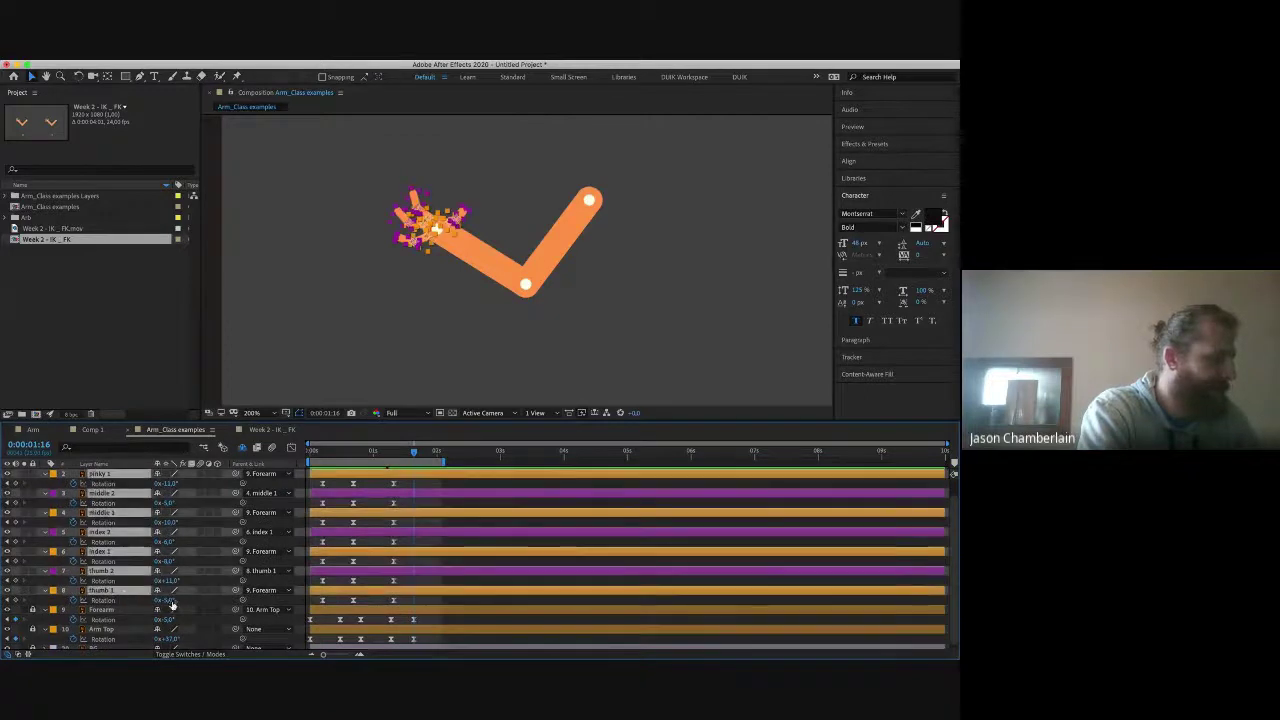
pyautogui.write('0')
pyautogui.press('Return')
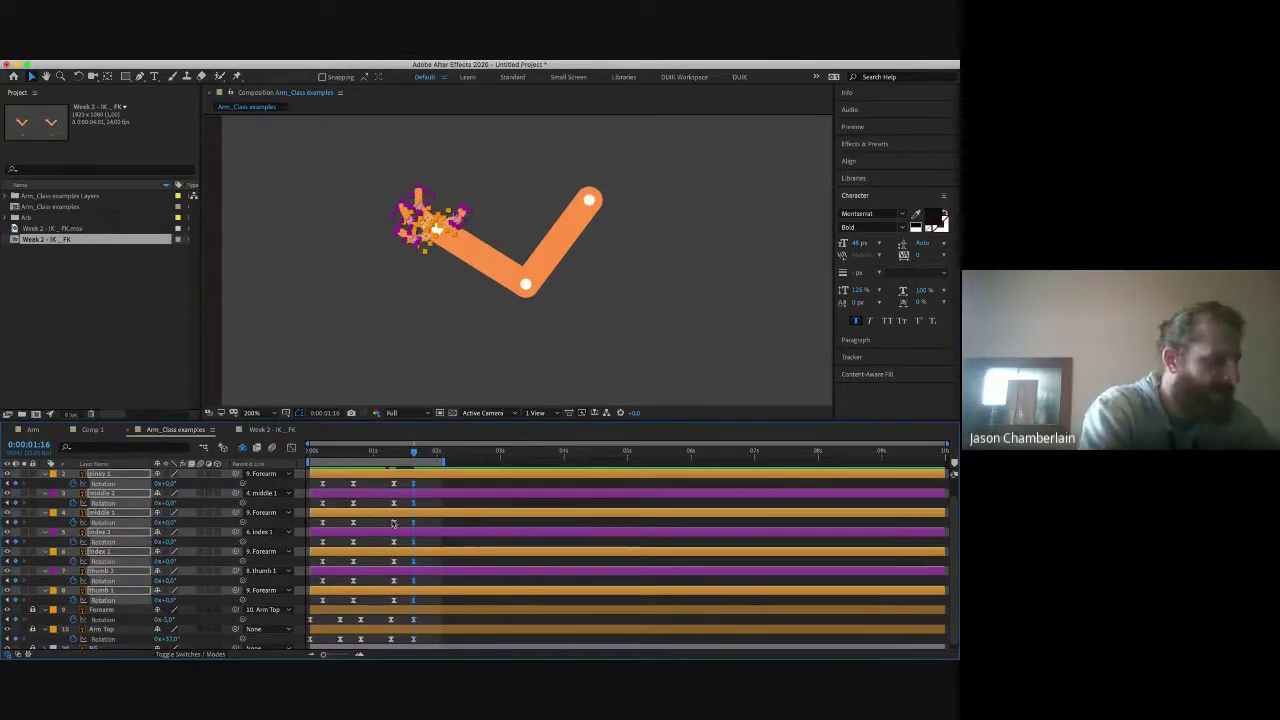
# Step: Preview the arm and finger animation from the first frame and scrub through its motion
pyautogui.moveTo(370, 449); pyautogui.dragTo(310, 450)
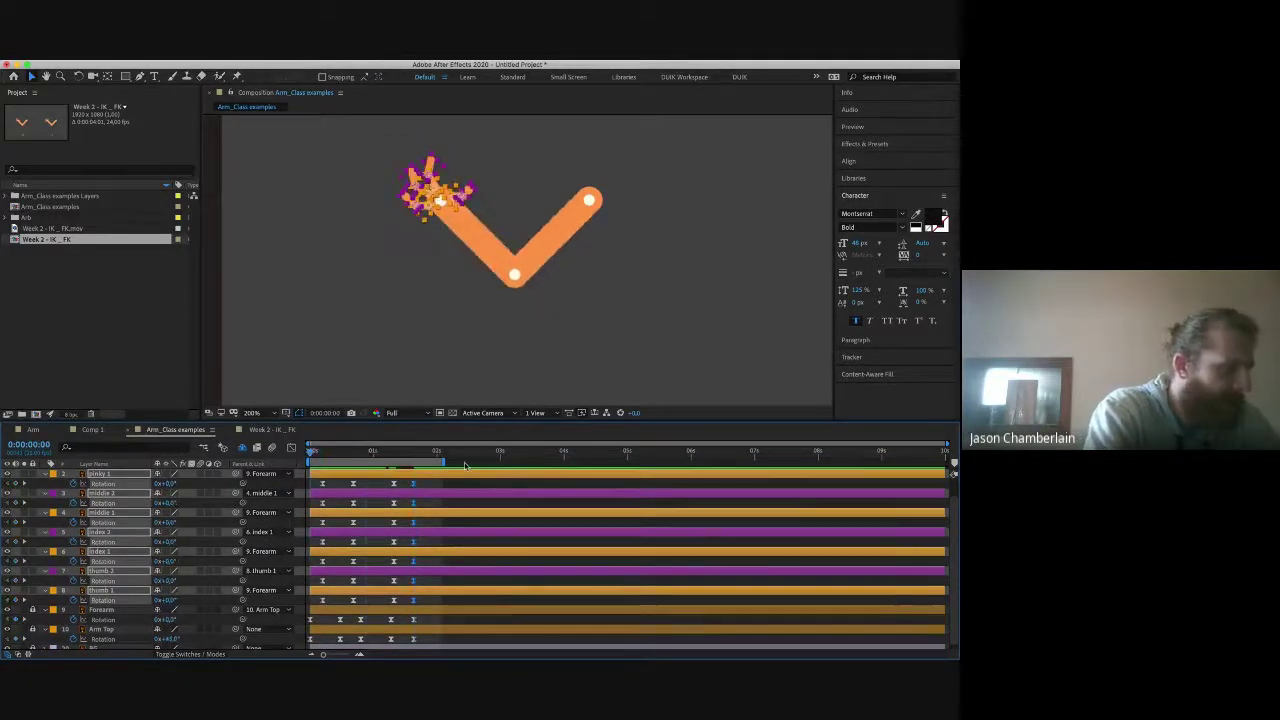
pyautogui.click(432, 487)
pyautogui.press('space')
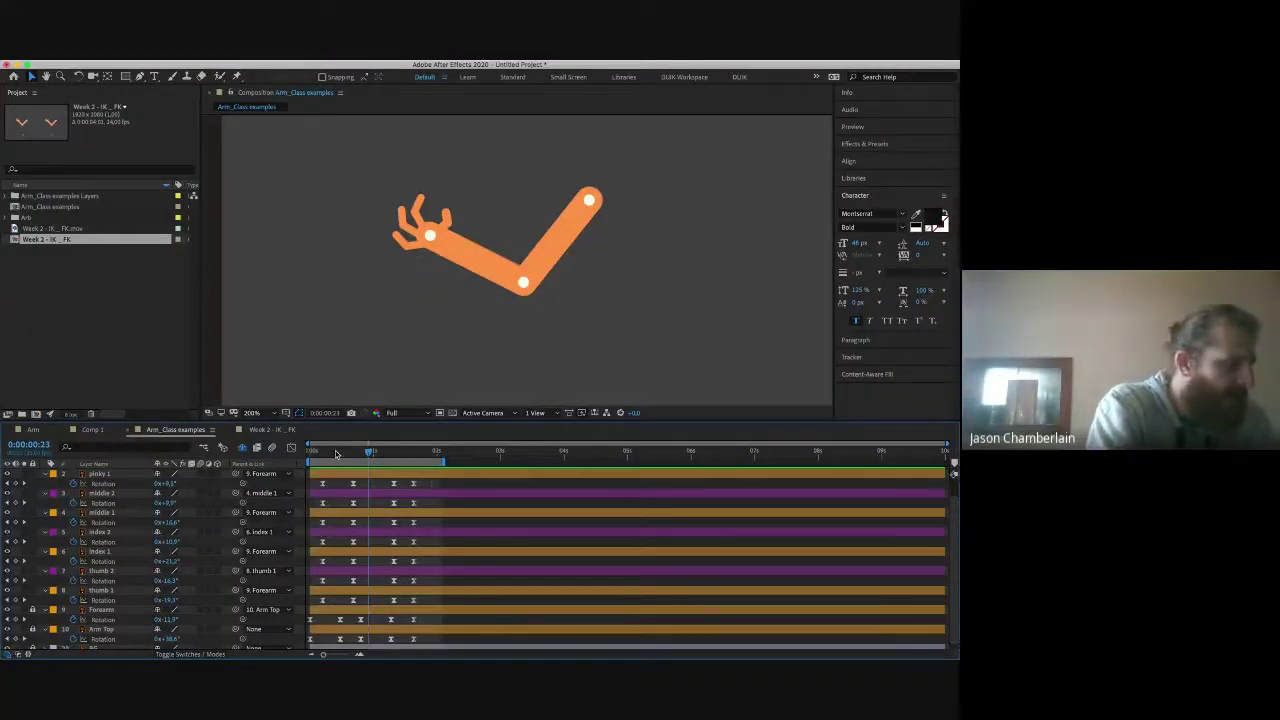
pyautogui.click(333, 451)
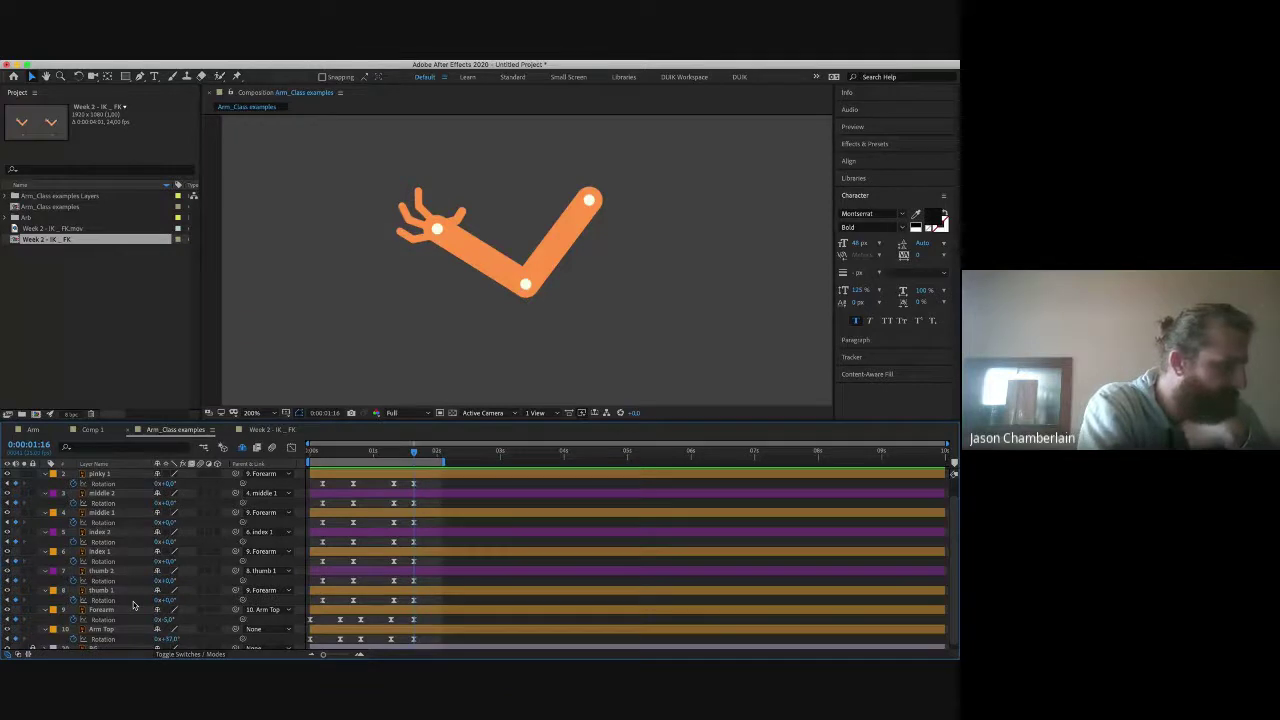
# Step: Display the Forearm and Arm Top rotation keyframes as speed curves in the Graph Editor
pyautogui.moveTo(440, 614); pyautogui.dragTo(381, 626)
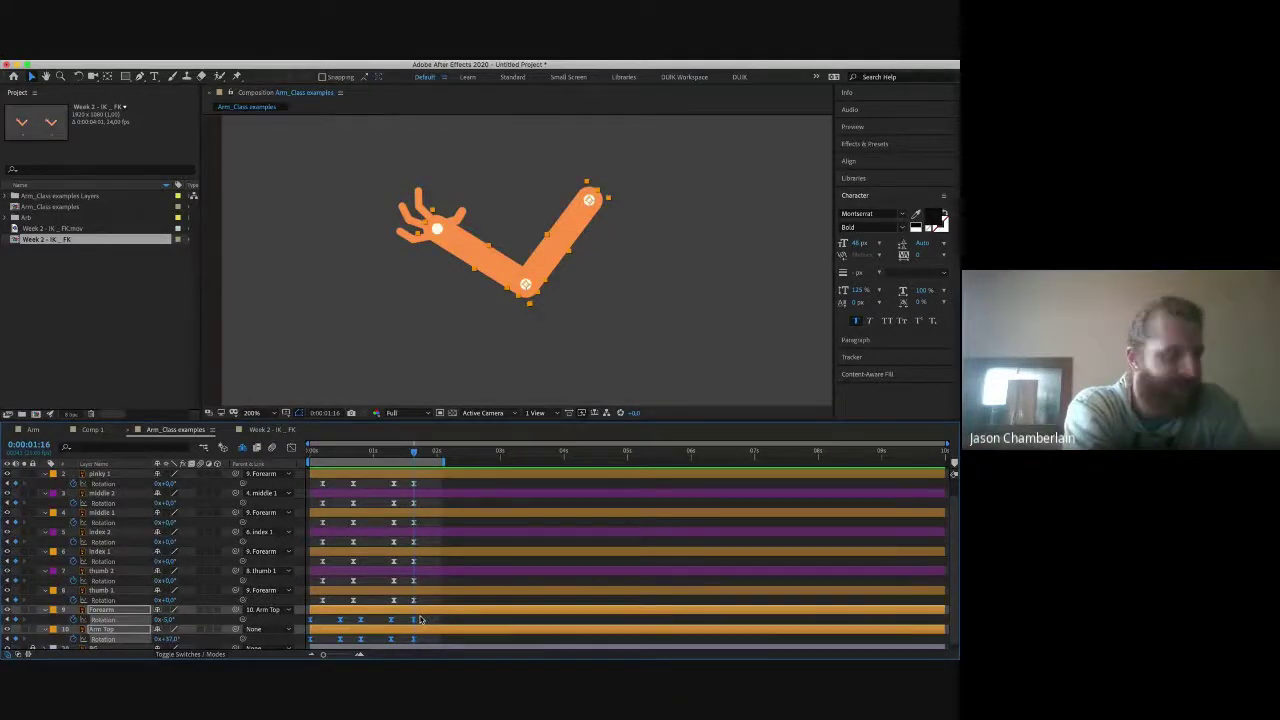
pyautogui.click(291, 448)
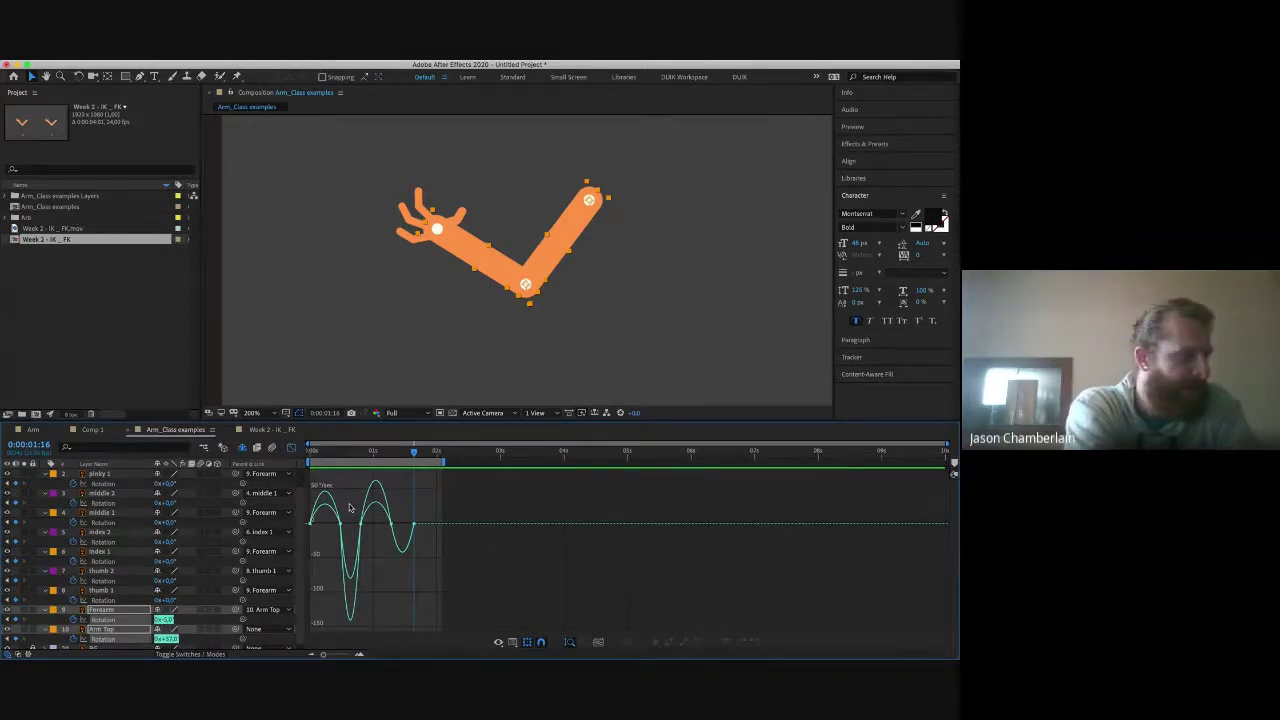
pyautogui.rightClick(350, 508)
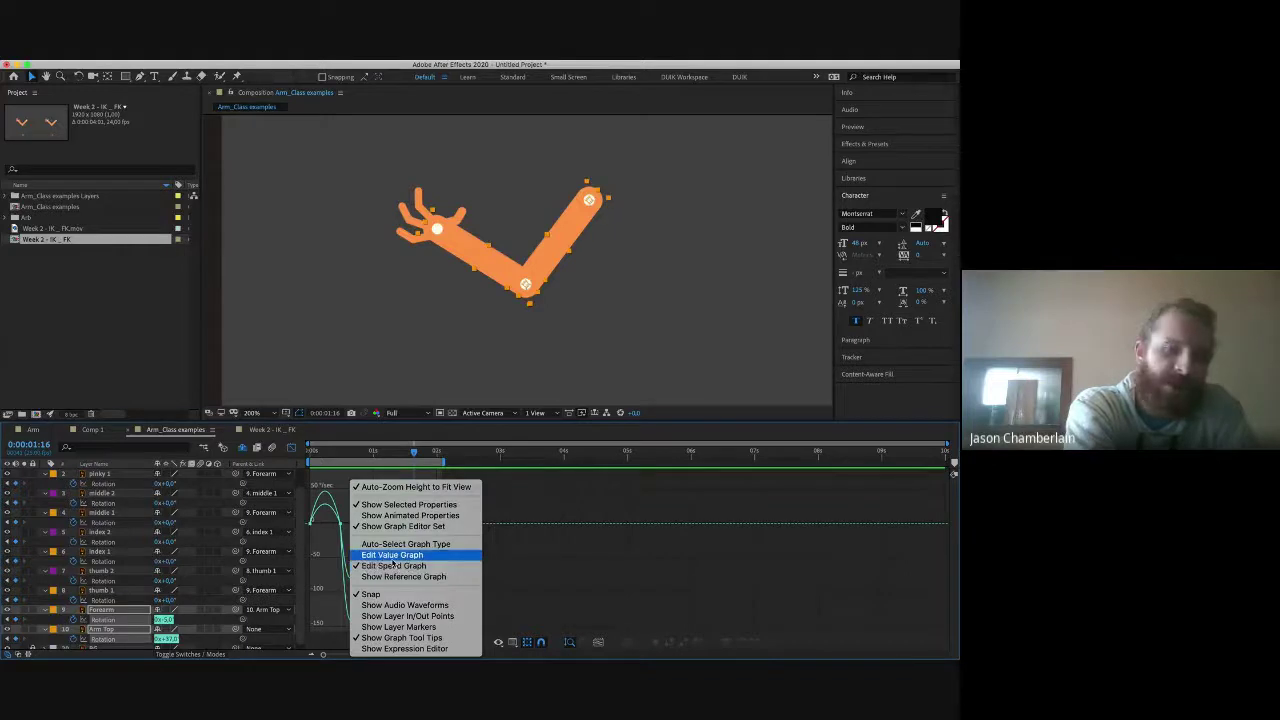
pyautogui.click(392, 556)
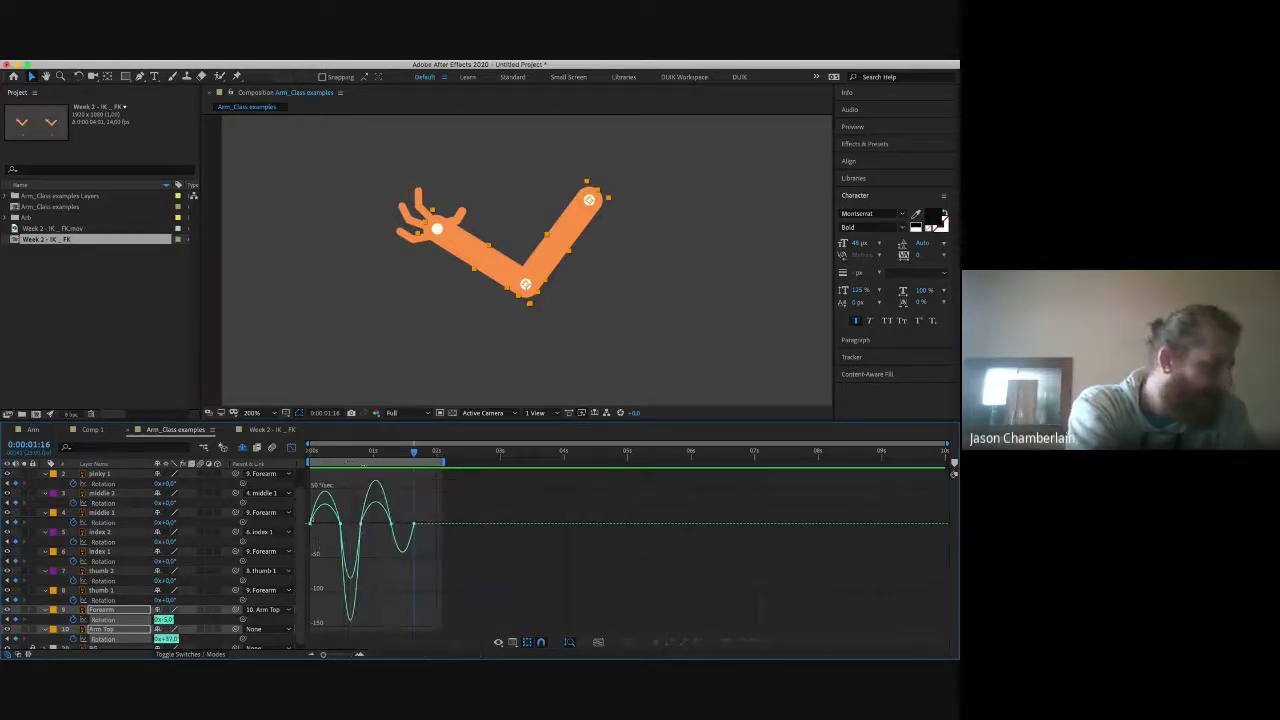
# Step: Lengthen the outgoing ease of the first Forearm and Arm Top rotation keyframes, and preview the slower start
pyautogui.moveTo(349, 457)
pyautogui.mouseDown()
pyautogui.moveTo(310, 457)
pyautogui.moveTo(340, 462)
pyautogui.mouseUp()
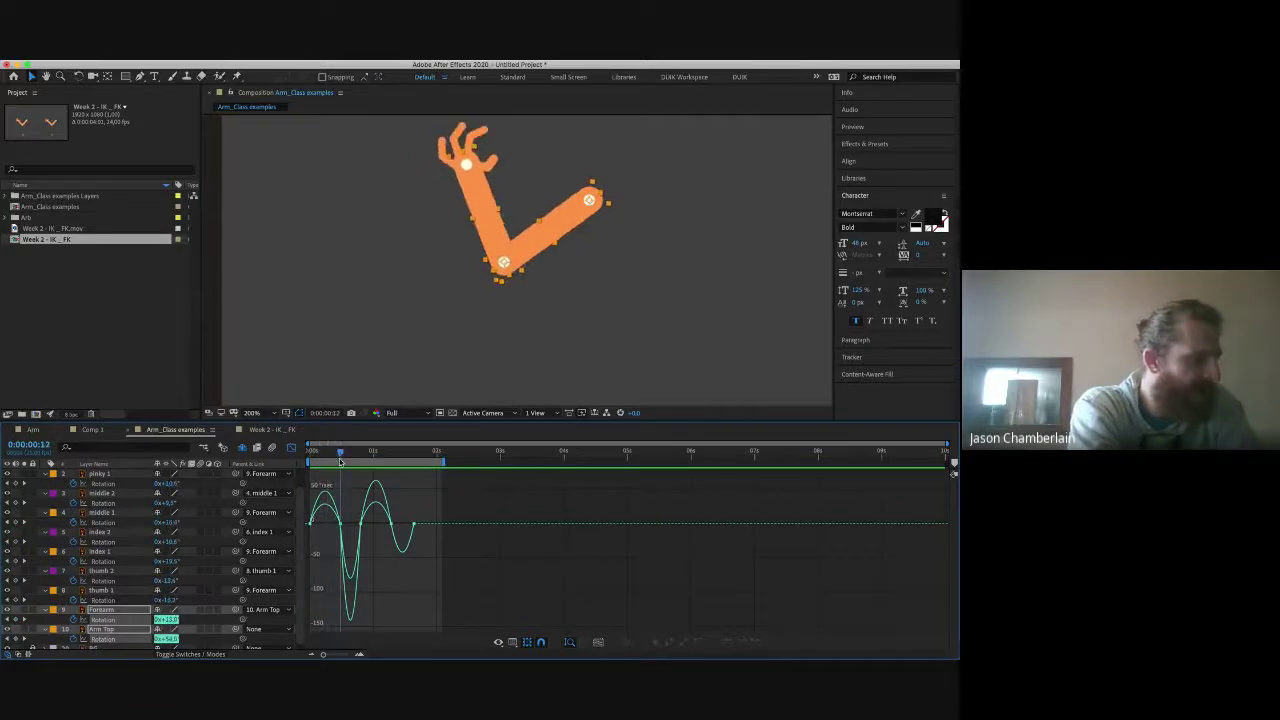
pyautogui.click(341, 523)
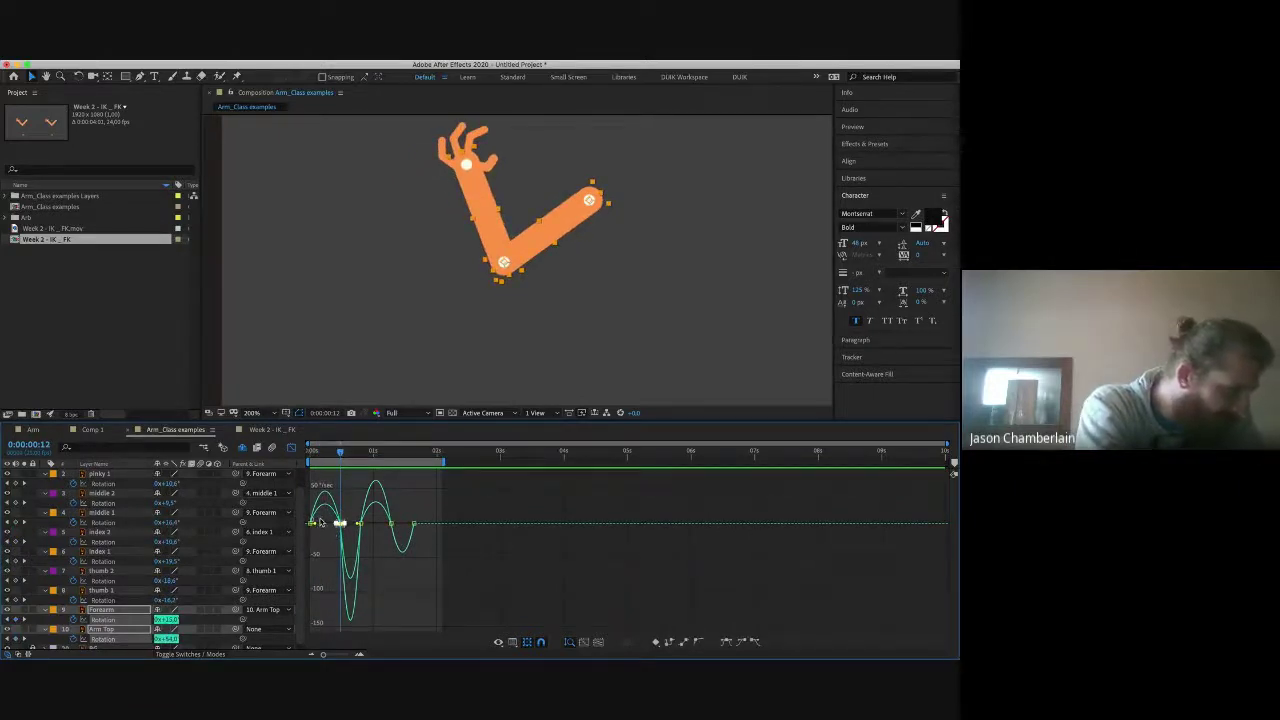
pyautogui.click(311, 523)
pyautogui.press('=')
pyautogui.press('=')
pyautogui.press('=')
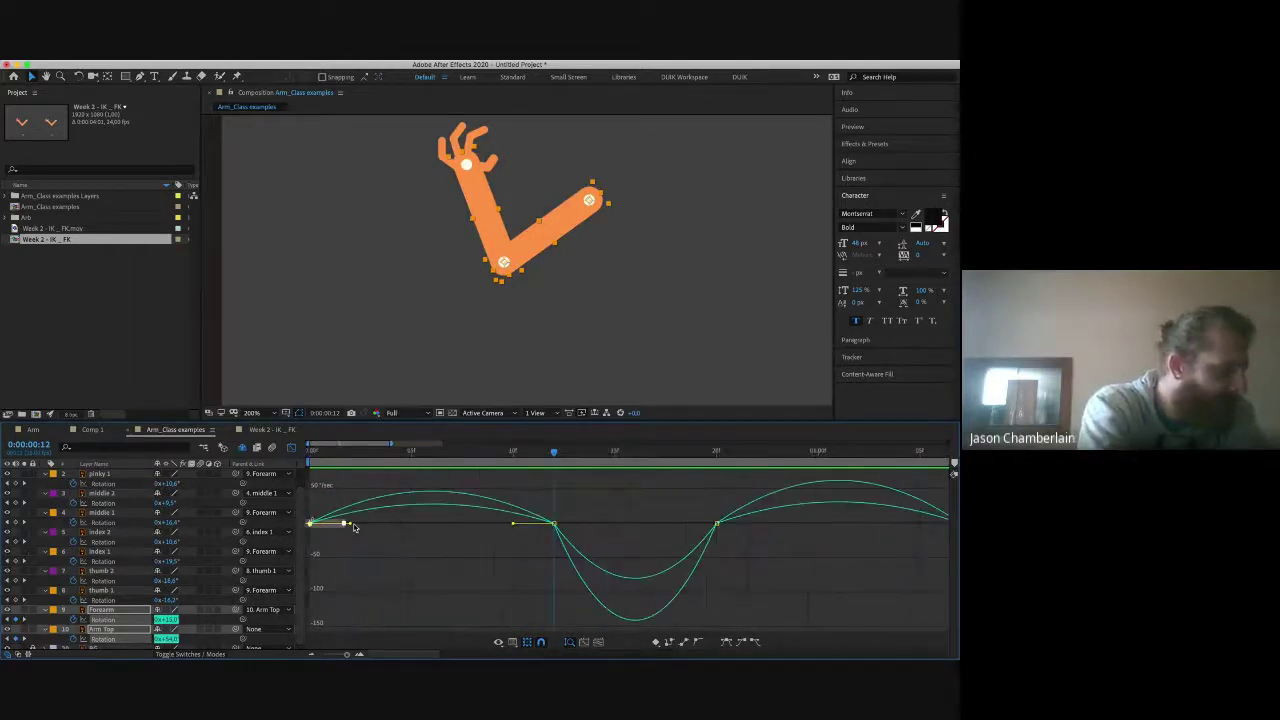
pyautogui.moveTo(345, 523); pyautogui.dragTo(419, 526)
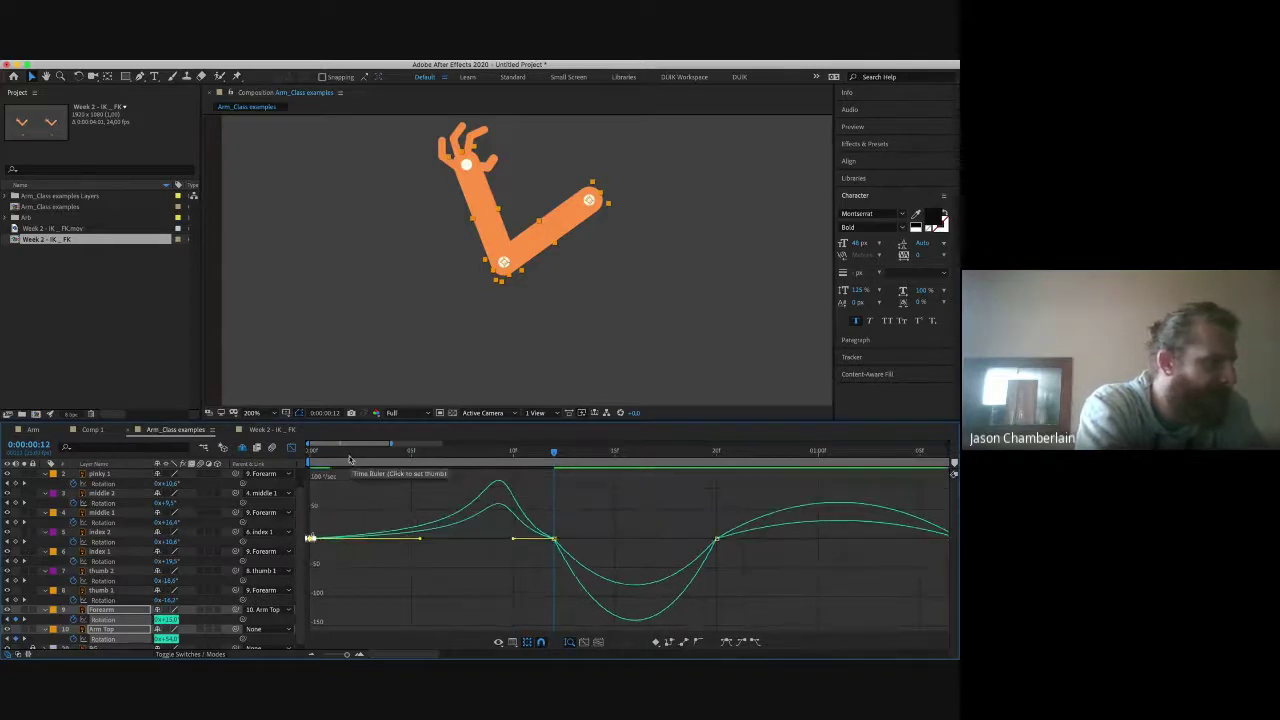
pyautogui.moveTo(330, 450); pyautogui.dragTo(293, 449)
pyautogui.press('space')
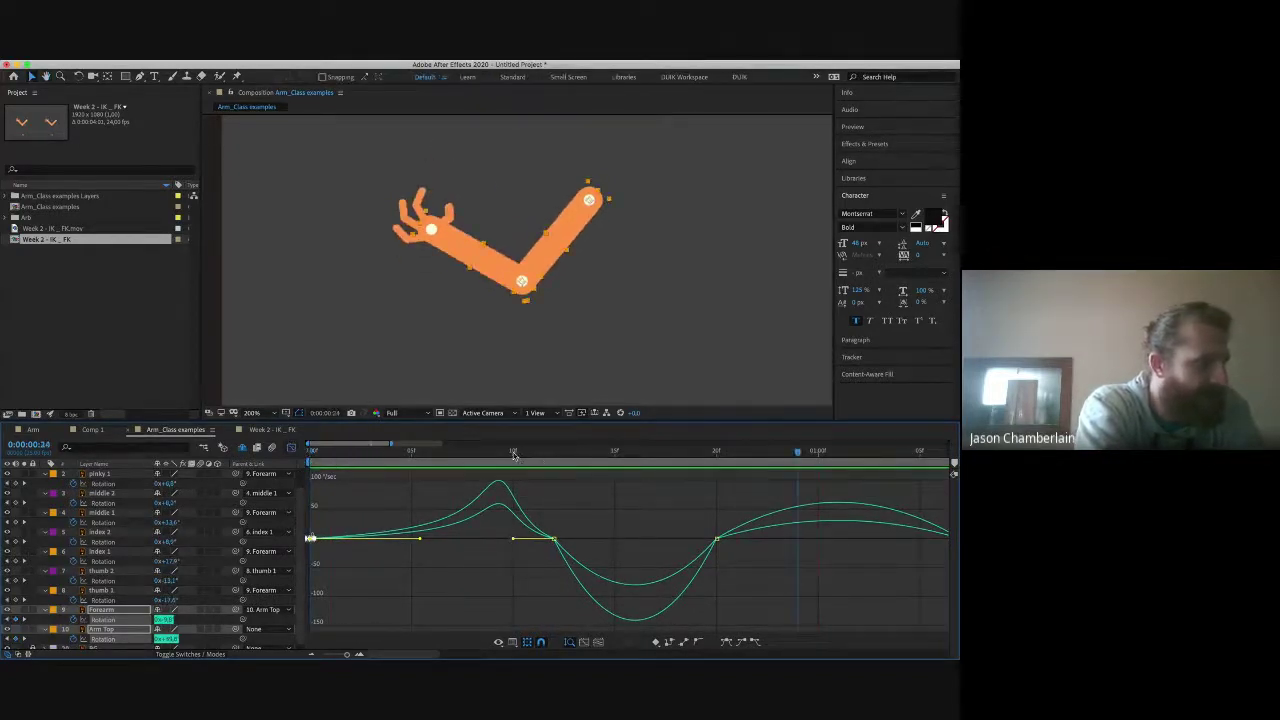
# Step: Shorten the outgoing ease of both arm keyframes at 0:00:00:12 to about 20% influence, lengthen the incoming ease at 0:00:00:20, and preview
pyautogui.moveTo(513, 454); pyautogui.dragTo(551, 451)
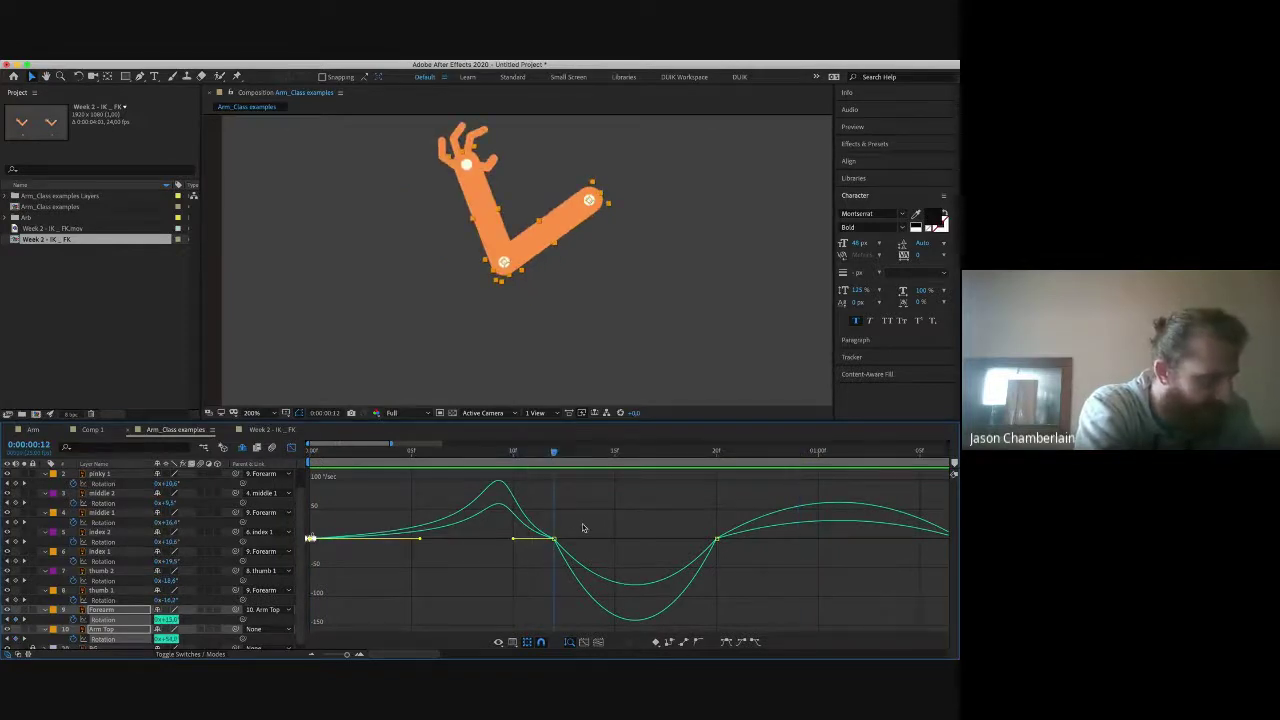
pyautogui.moveTo(582, 525)
pyautogui.mouseDown()
pyautogui.moveTo(544, 557)
pyautogui.moveTo(572, 541)
pyautogui.mouseUp()
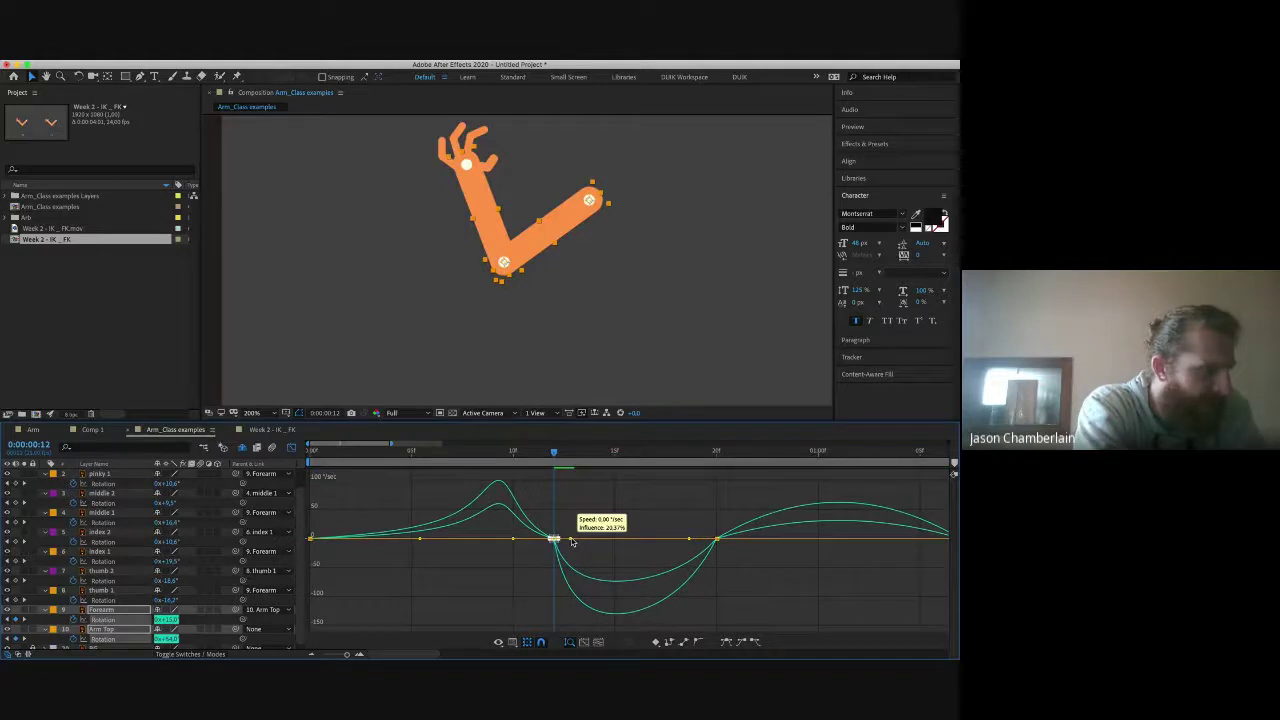
pyautogui.moveTo(689, 541); pyautogui.dragTo(656, 542)
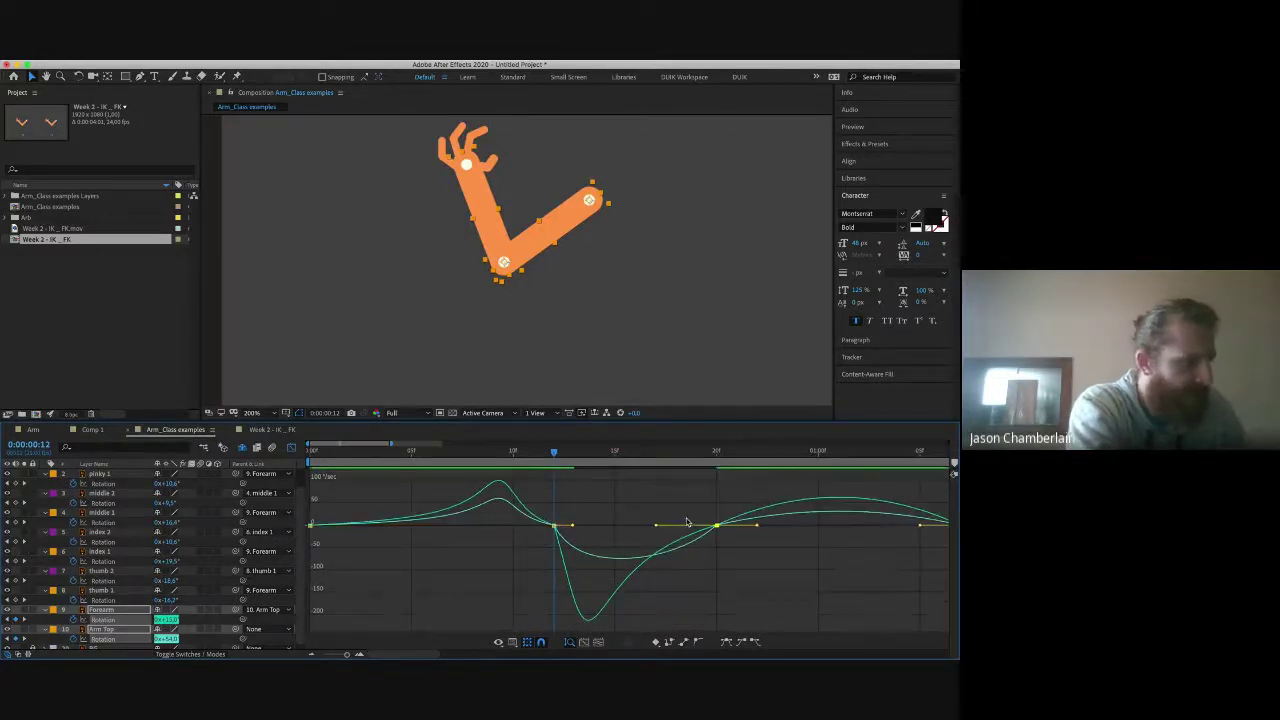
pyautogui.hotkey('ctrl', 'z')
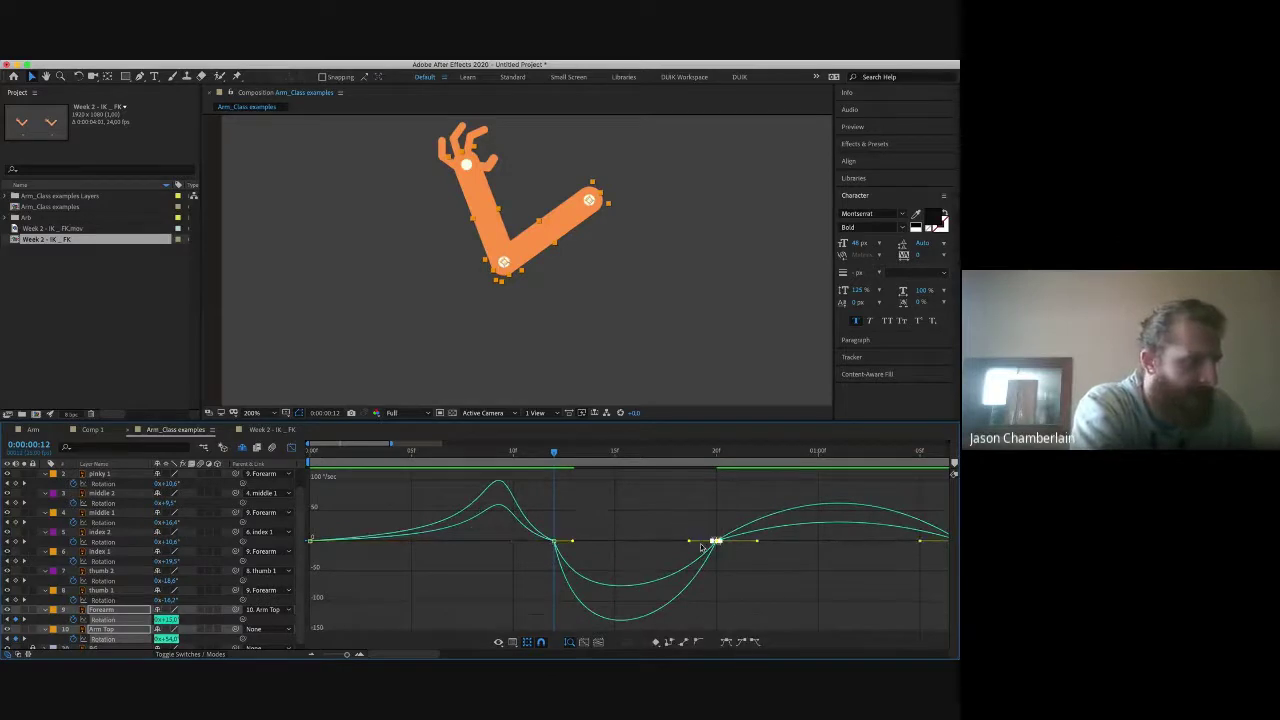
pyautogui.moveTo(688, 542); pyautogui.dragTo(662, 541)
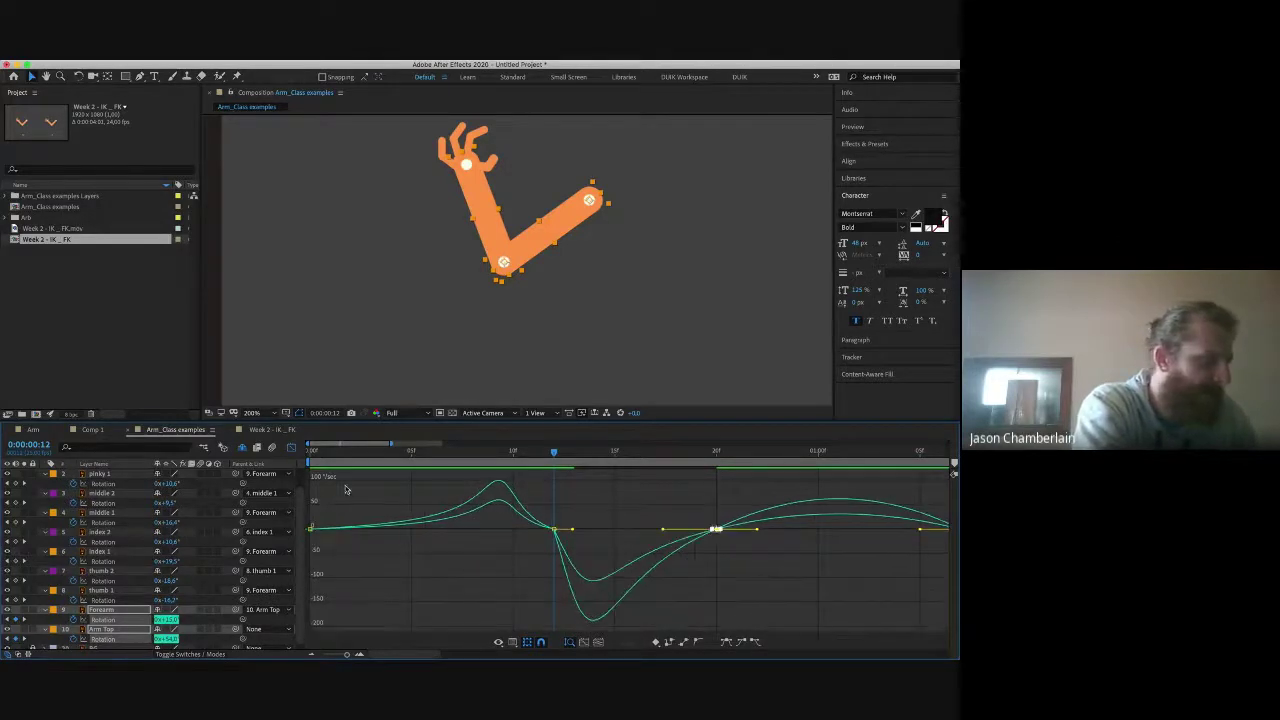
pyautogui.moveTo(332, 456); pyautogui.dragTo(291, 452)
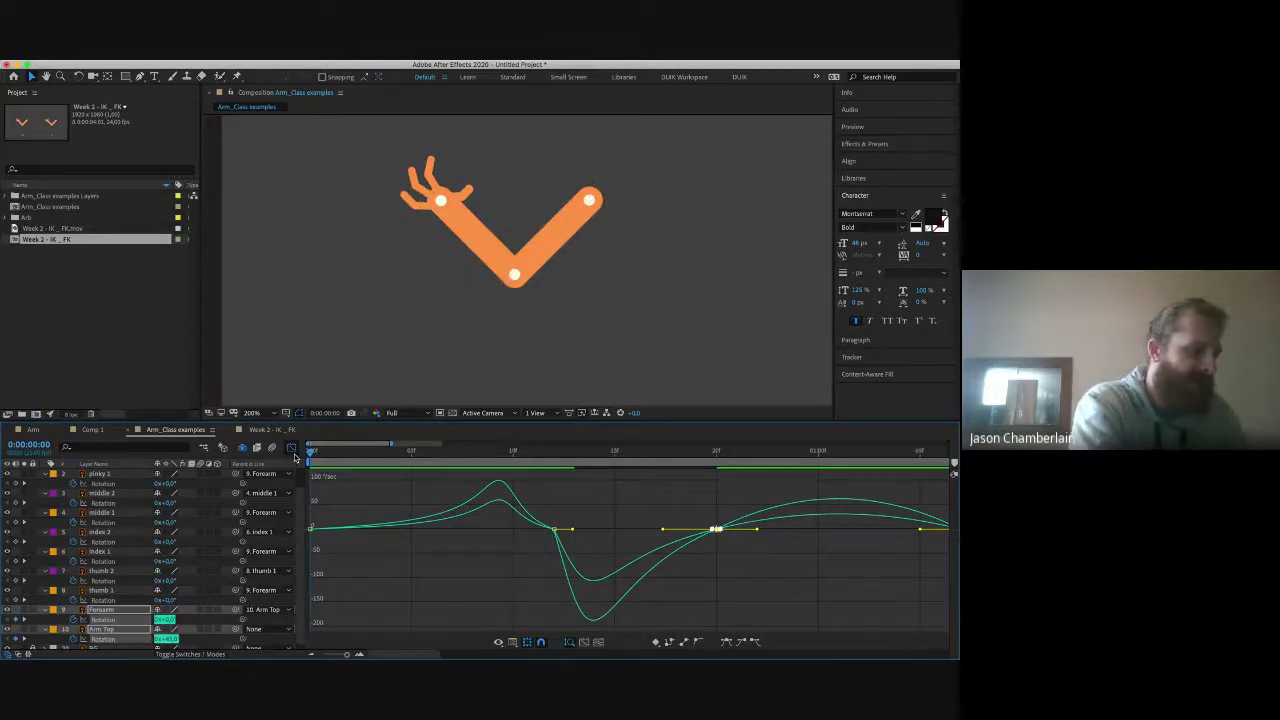
pyautogui.press('space')
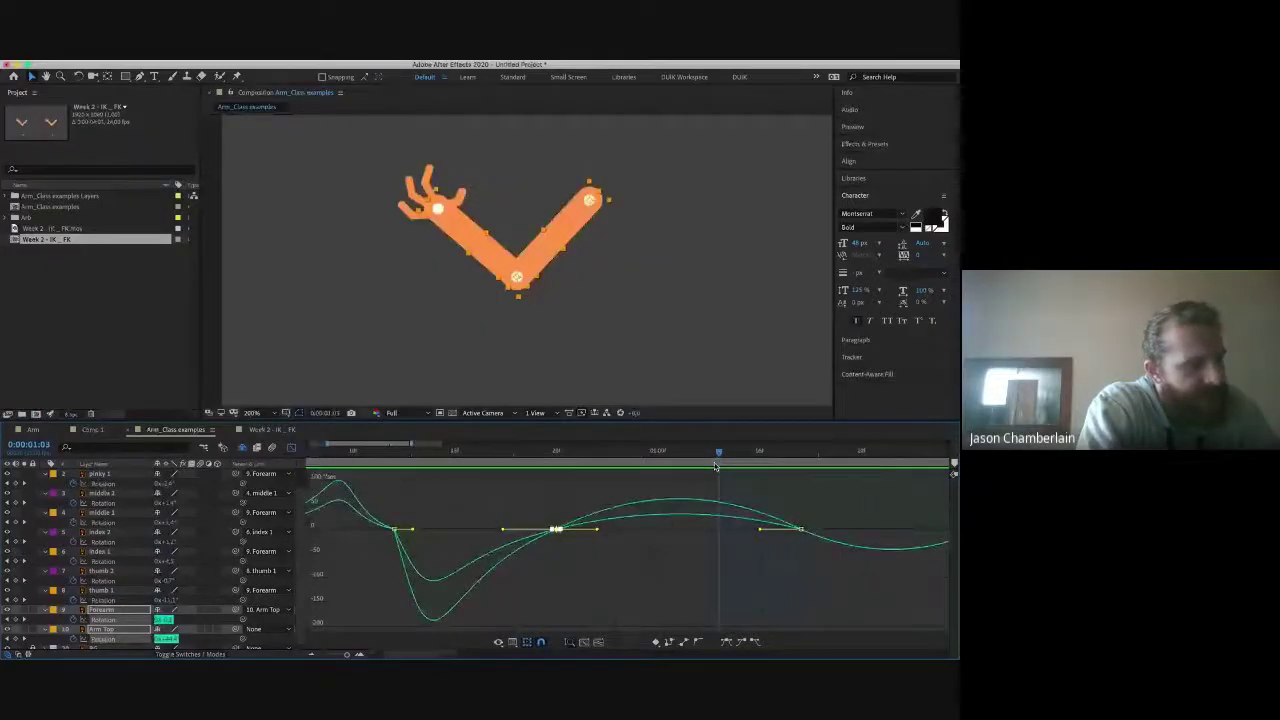
# Step: Lengthen the outgoing ease of the arm keyframes at 0:00:00:20 and the incoming ease at 0:00:01:07 for a smoother upswing
pyautogui.press('k')
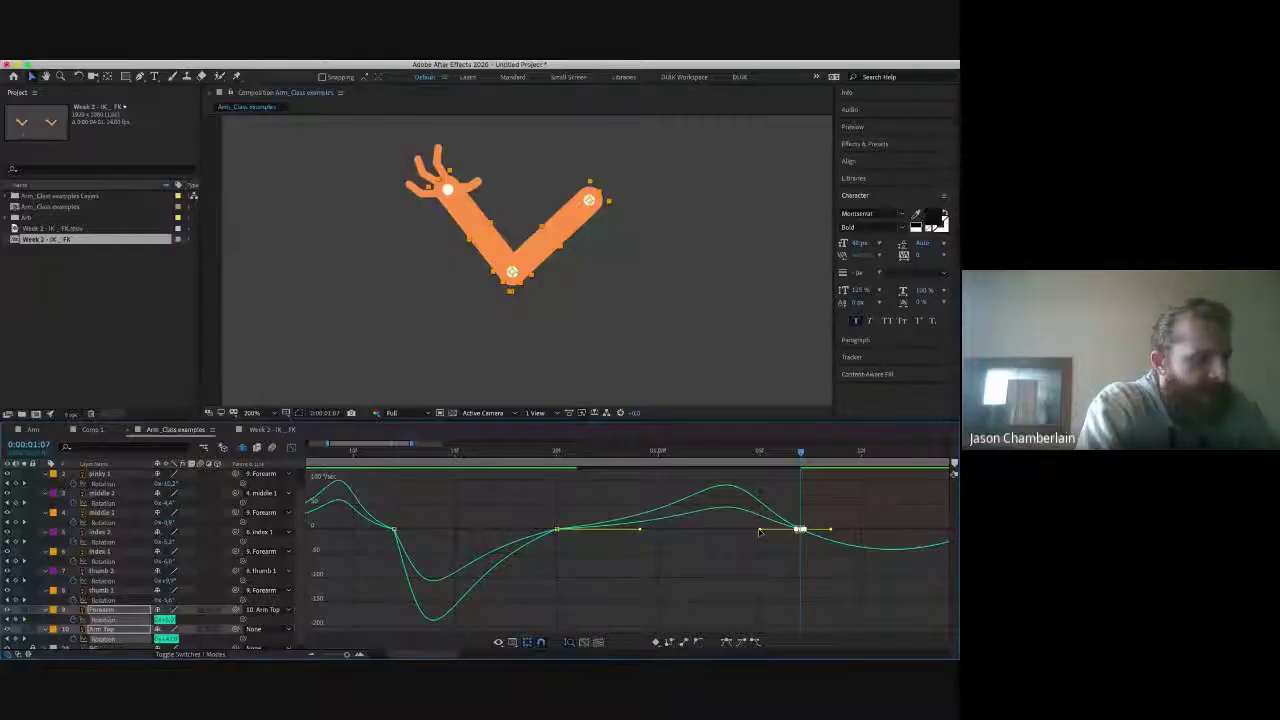
pyautogui.moveTo(760, 530); pyautogui.dragTo(730, 533)
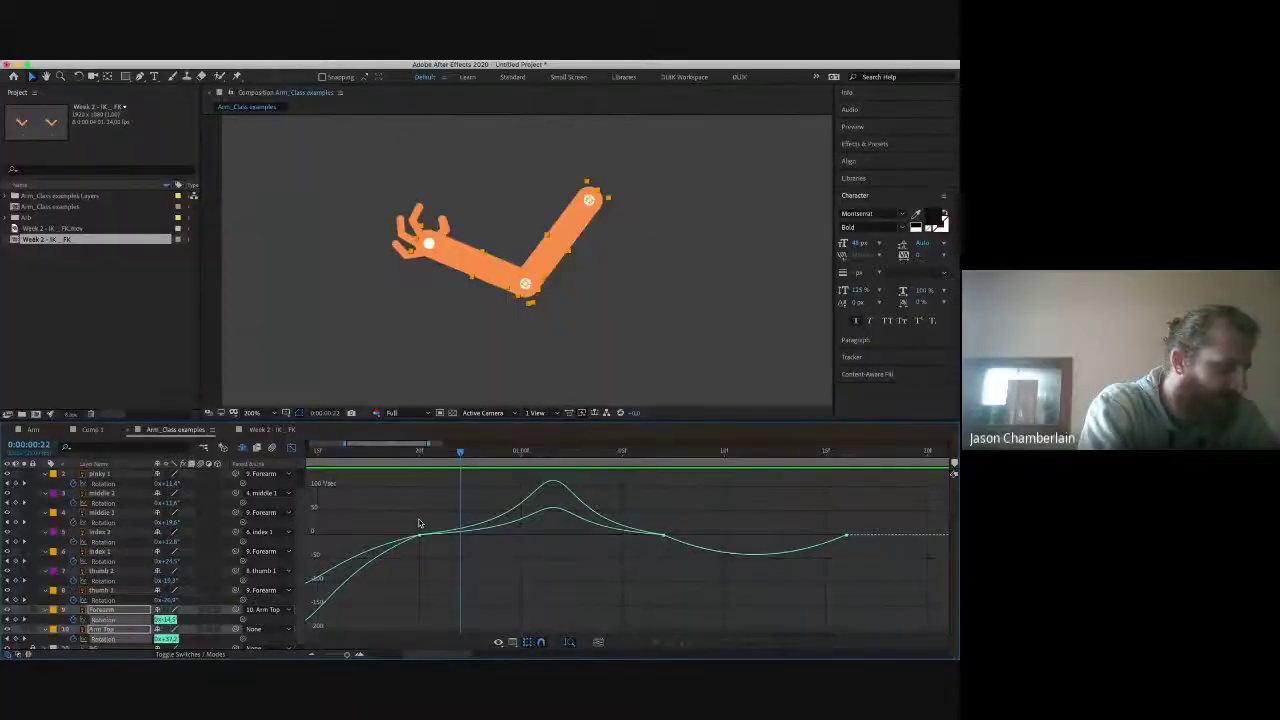
pyautogui.click(419, 535)
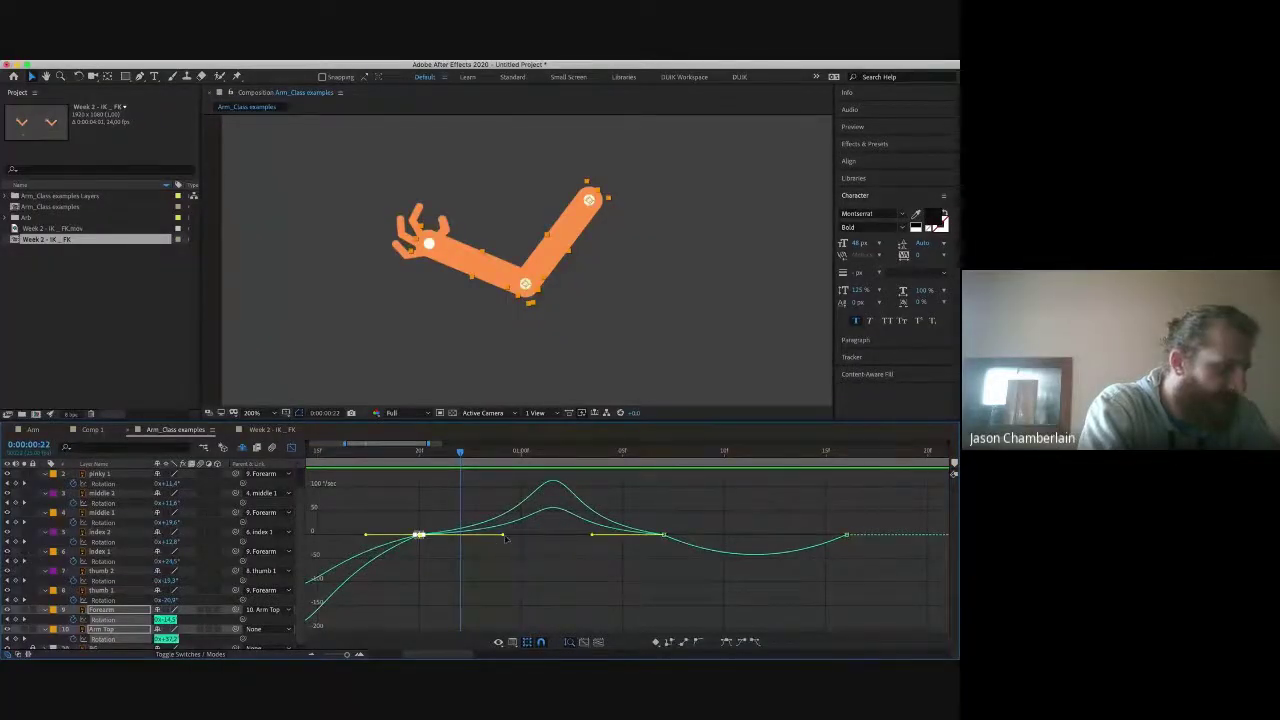
pyautogui.moveTo(505, 536); pyautogui.dragTo(487, 538)
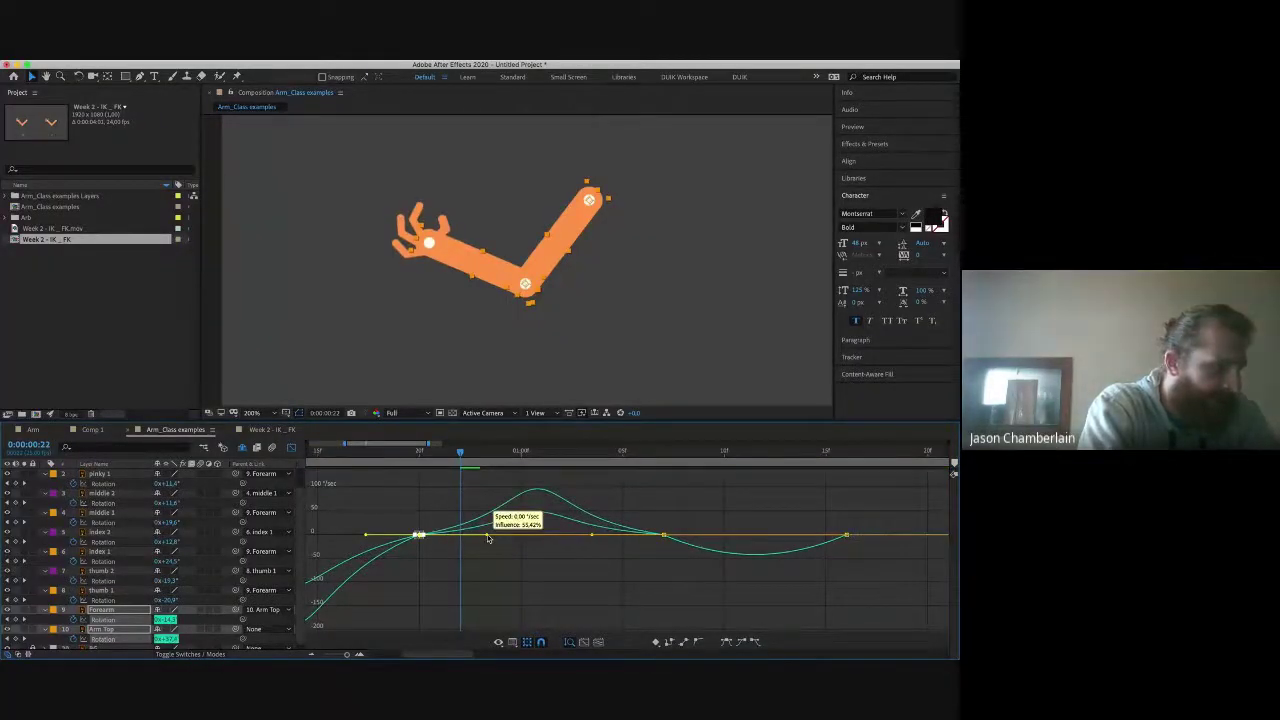
pyautogui.click(663, 535)
pyautogui.moveTo(643, 530); pyautogui.dragTo(607, 534)
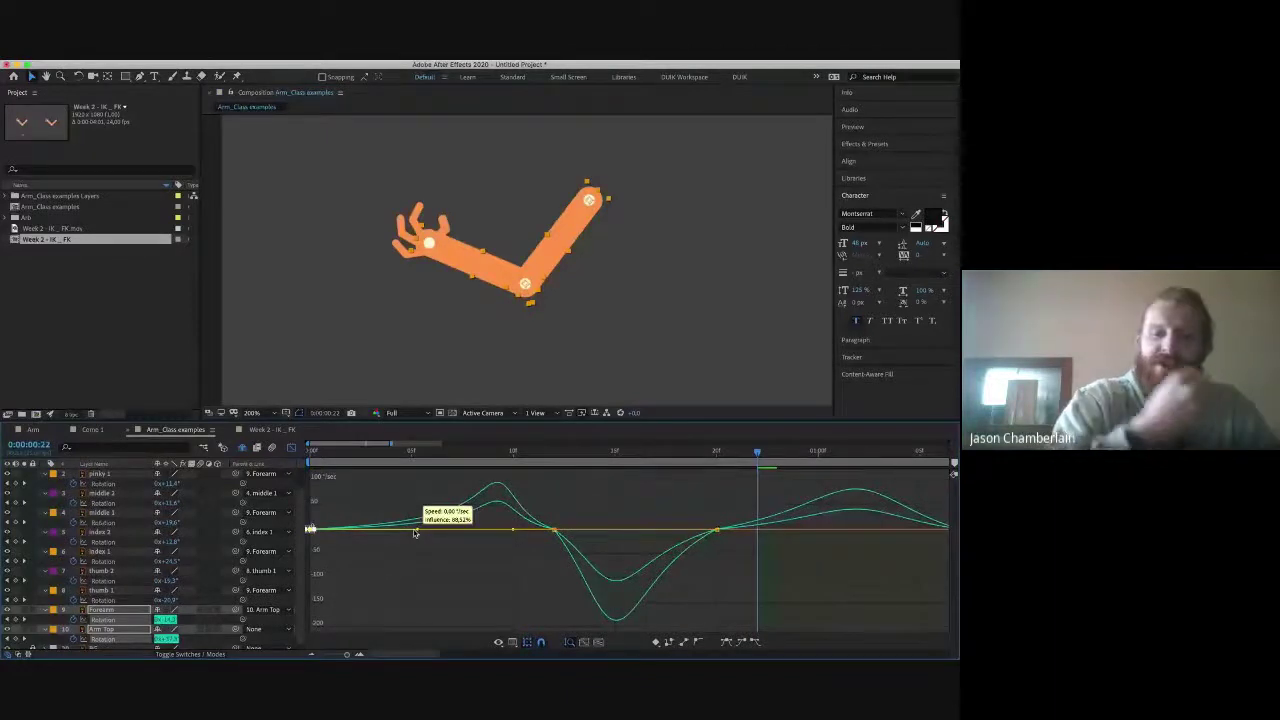
# Step: Slightly shorten the outgoing ease of the first arm keyframes, preview the animation, and return to the layer keyframe view
pyautogui.moveTo(415, 533); pyautogui.dragTo(413, 533)
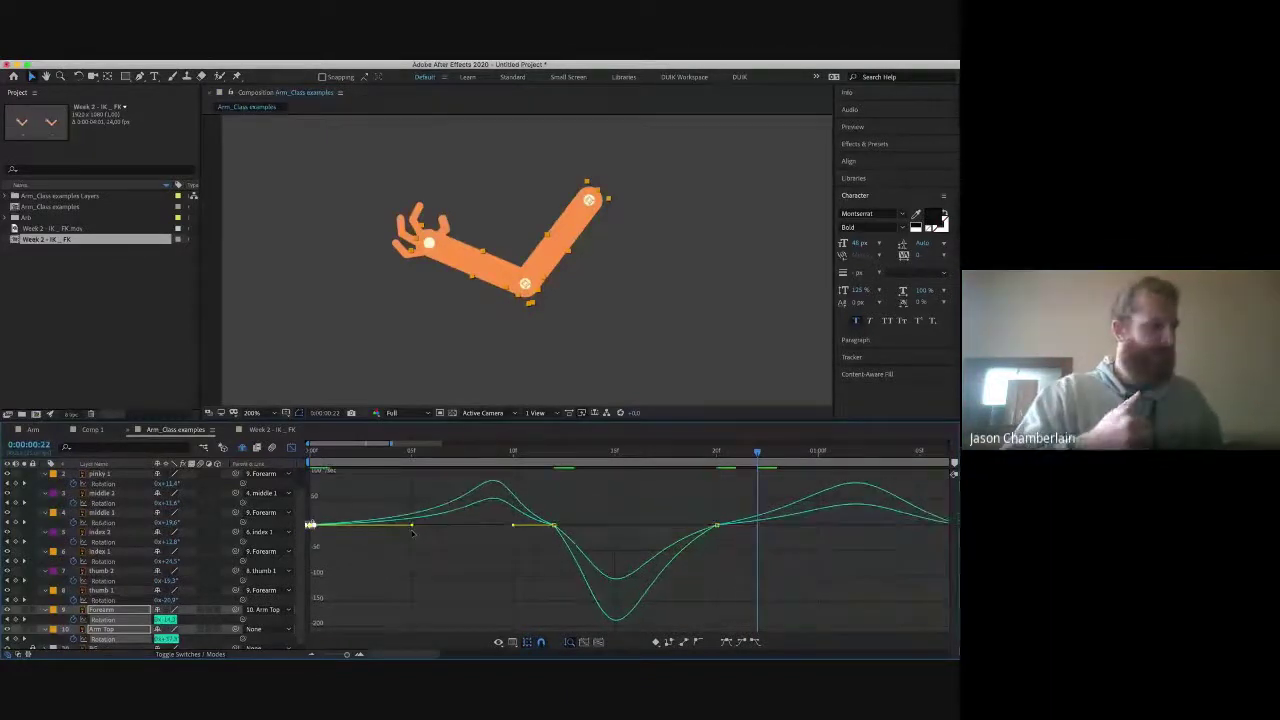
pyautogui.press('space')
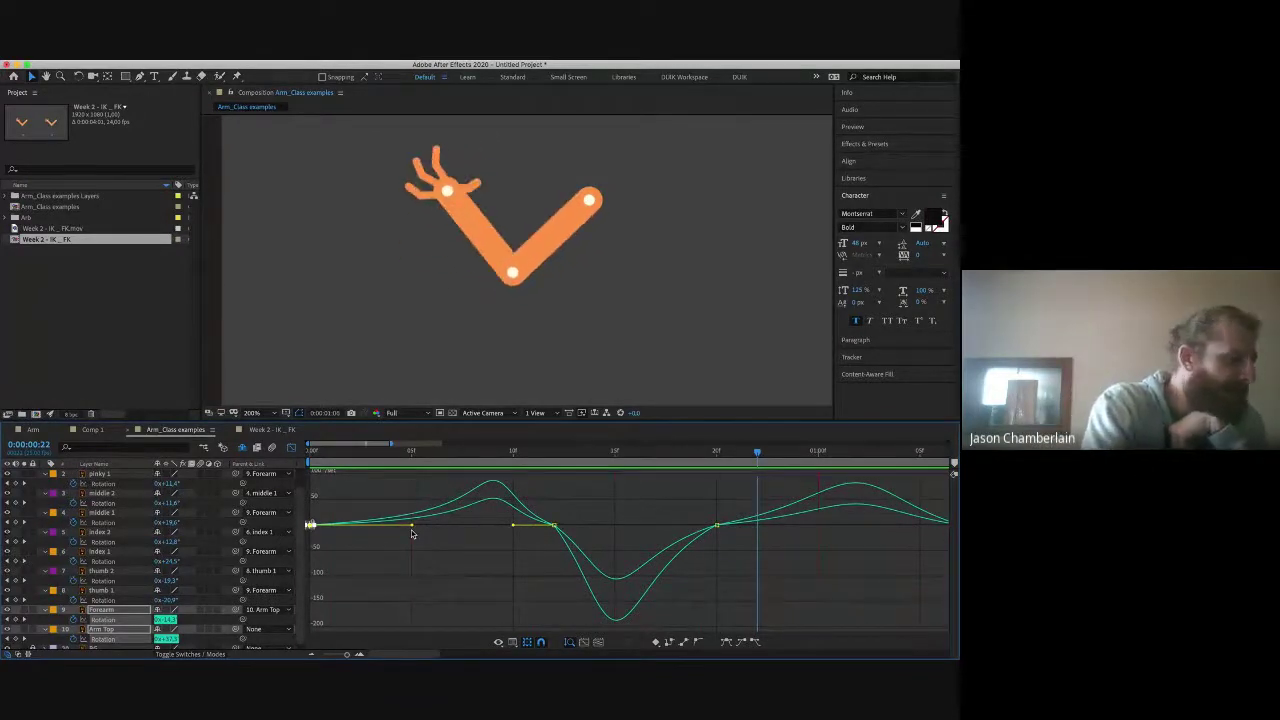
pyautogui.press('space')
pyautogui.click(291, 449)
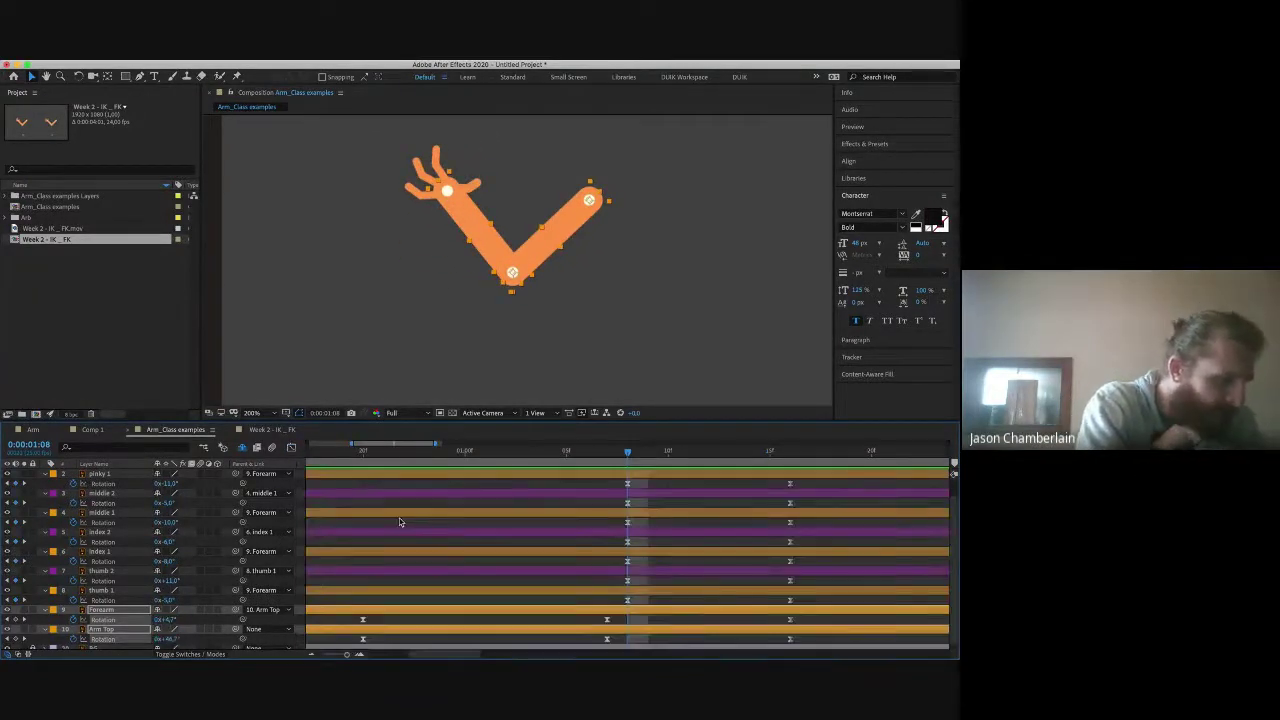
# Step: Examine the speed curves of all finger rotation keyframes in the Graph Editor
pyautogui.press('-')
pyautogui.press('-')
pyautogui.press('-')
pyautogui.press('-')
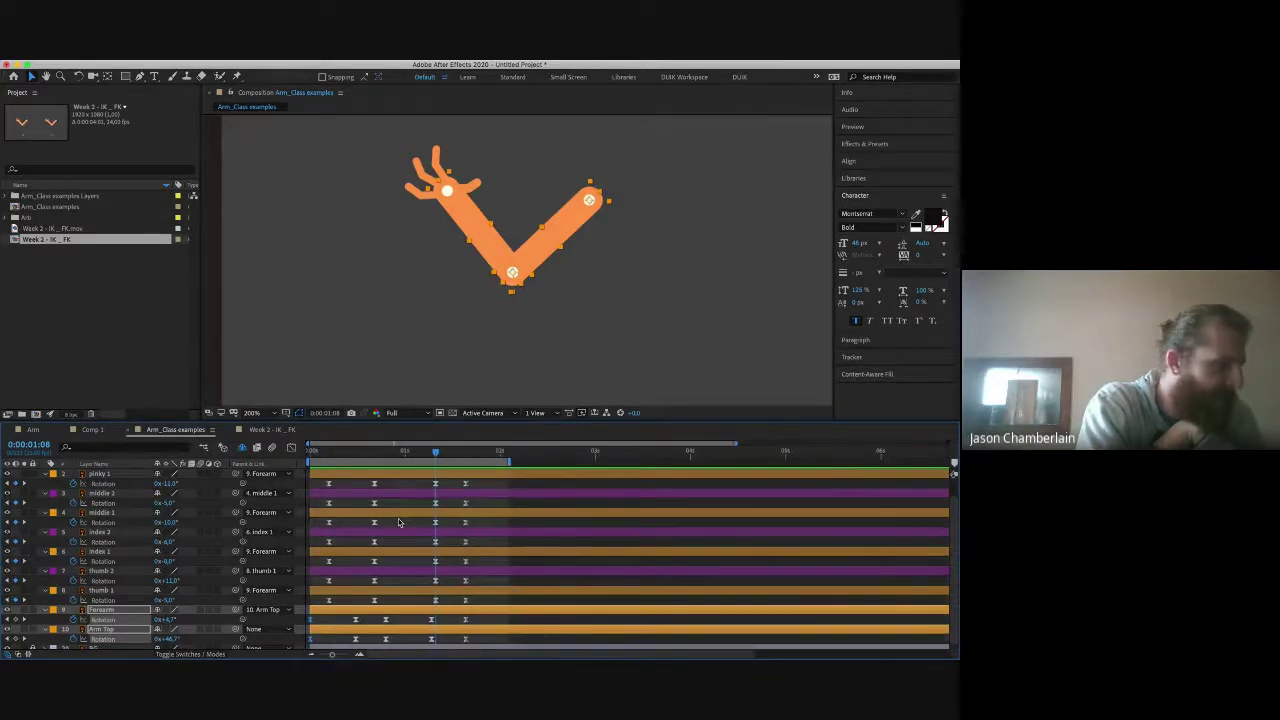
pyautogui.moveTo(325, 484); pyautogui.dragTo(510, 605)
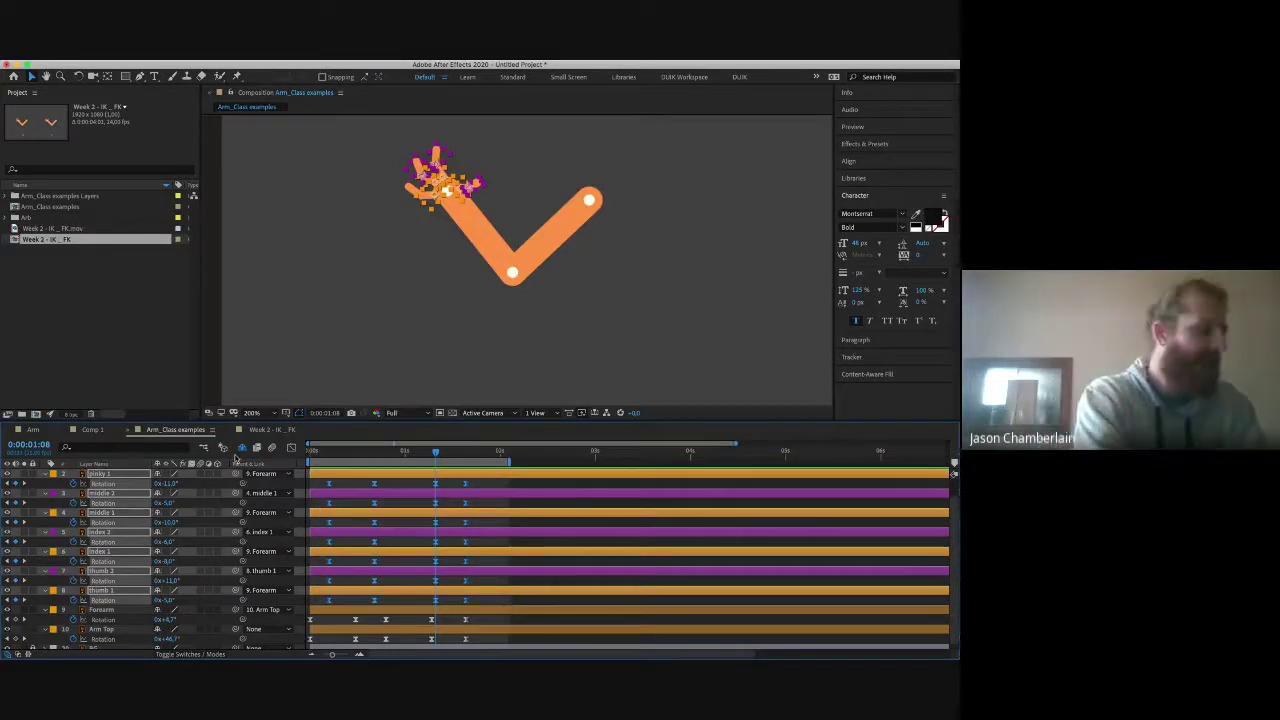
pyautogui.click(292, 449)
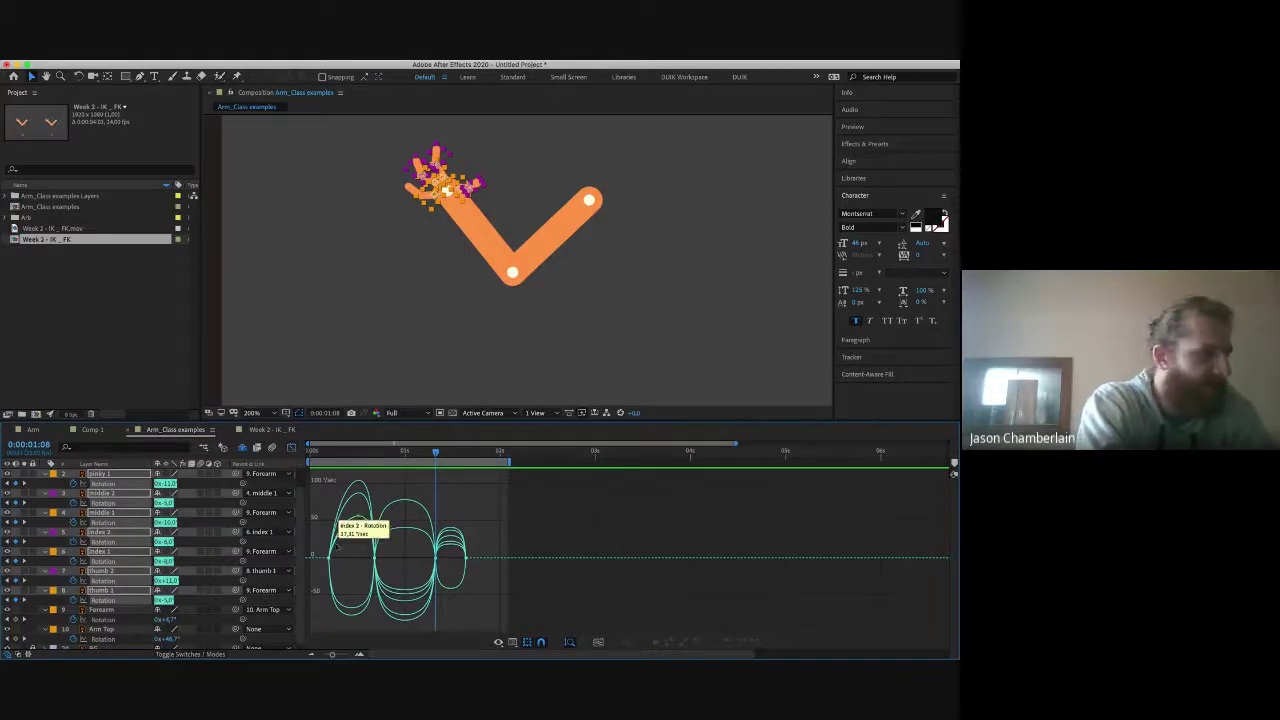
pyautogui.keyDown('alt'); pyautogui.scroll(2, 366, 553); pyautogui.keyUp('alt')
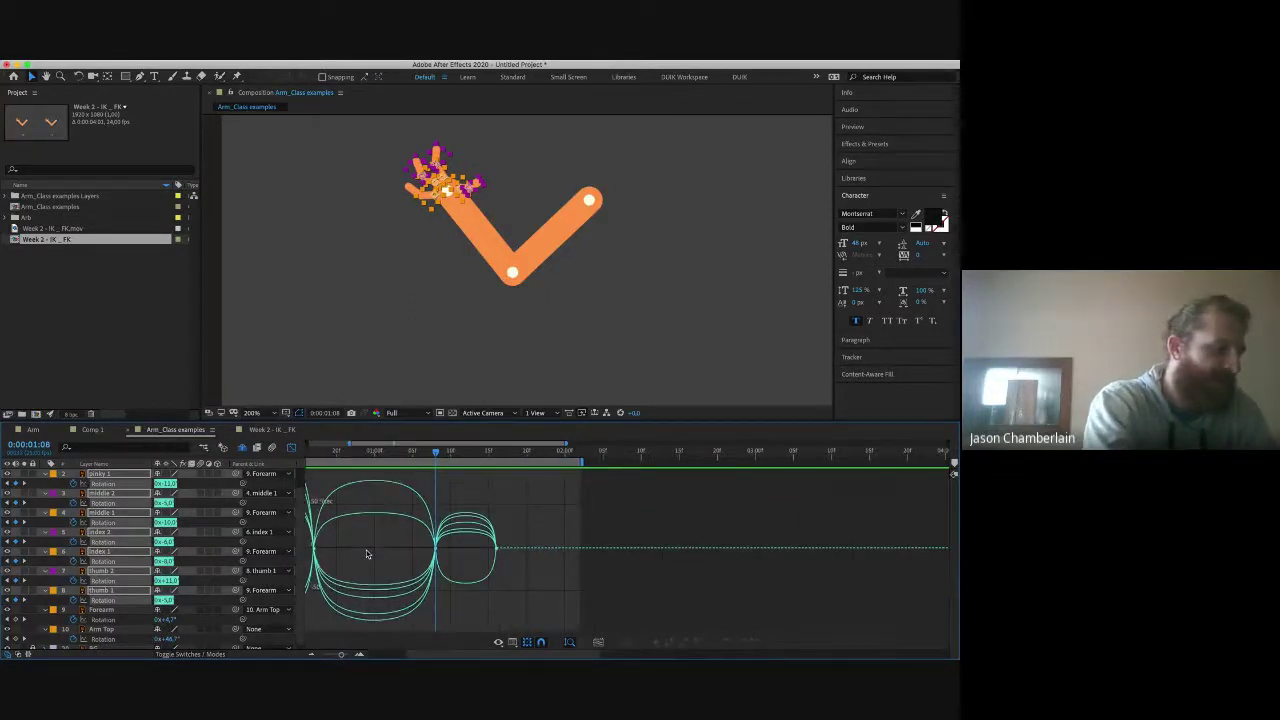
pyautogui.keyDown('alt'); pyautogui.scroll(2, 366, 553); pyautogui.keyUp('alt')
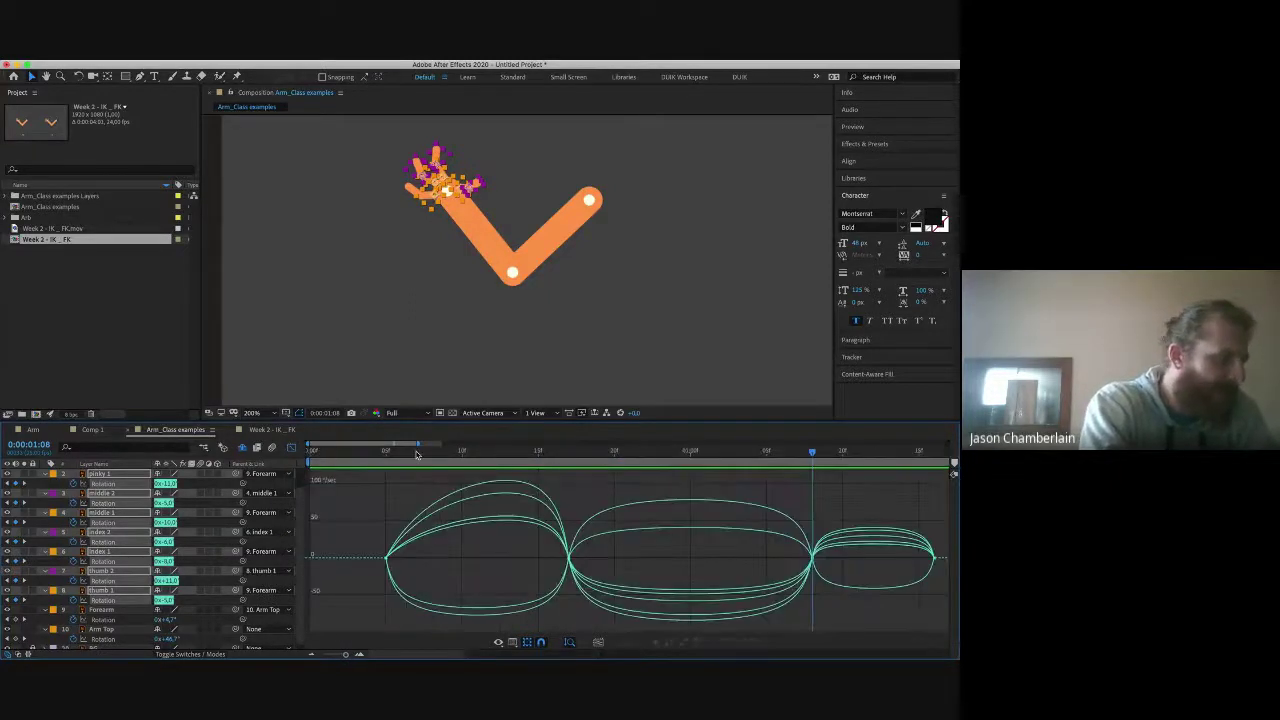
# Step: Return to the layer keyframe view and review the arm's motion between 0:00:01:07 and 0:00:01:13
pyautogui.click(392, 453)
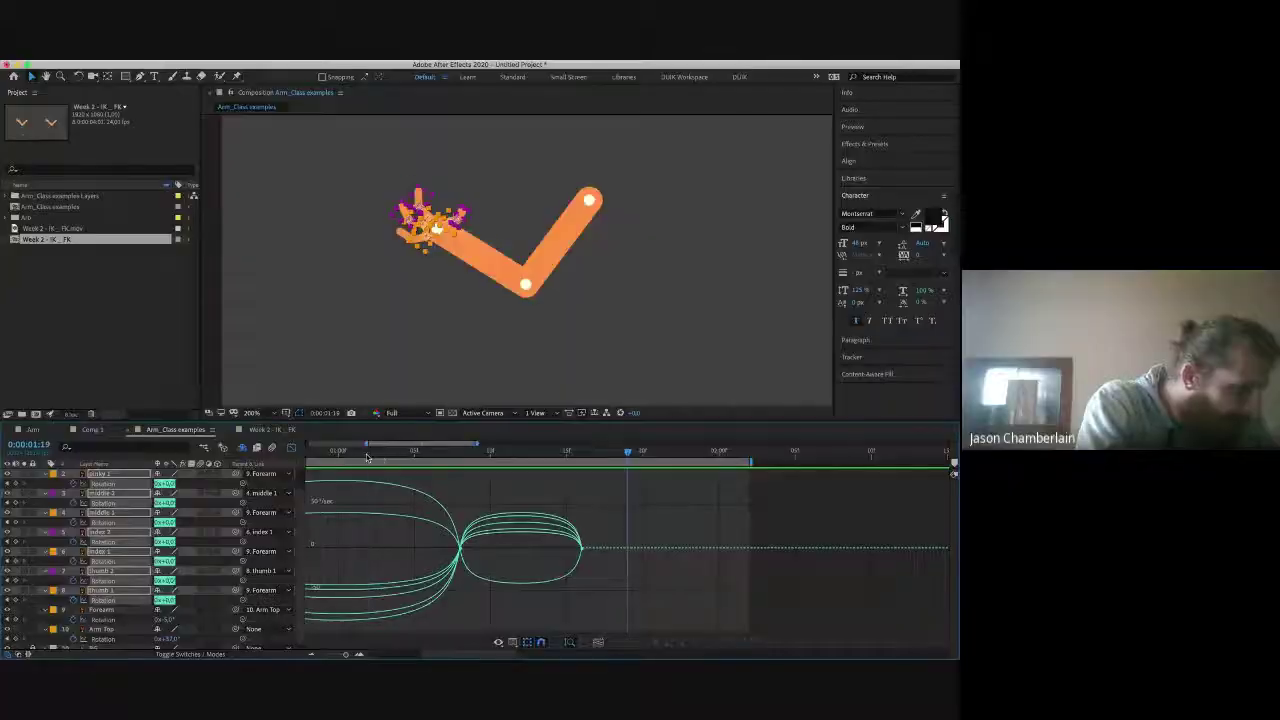
pyautogui.moveTo(367, 457); pyautogui.dragTo(444, 462)
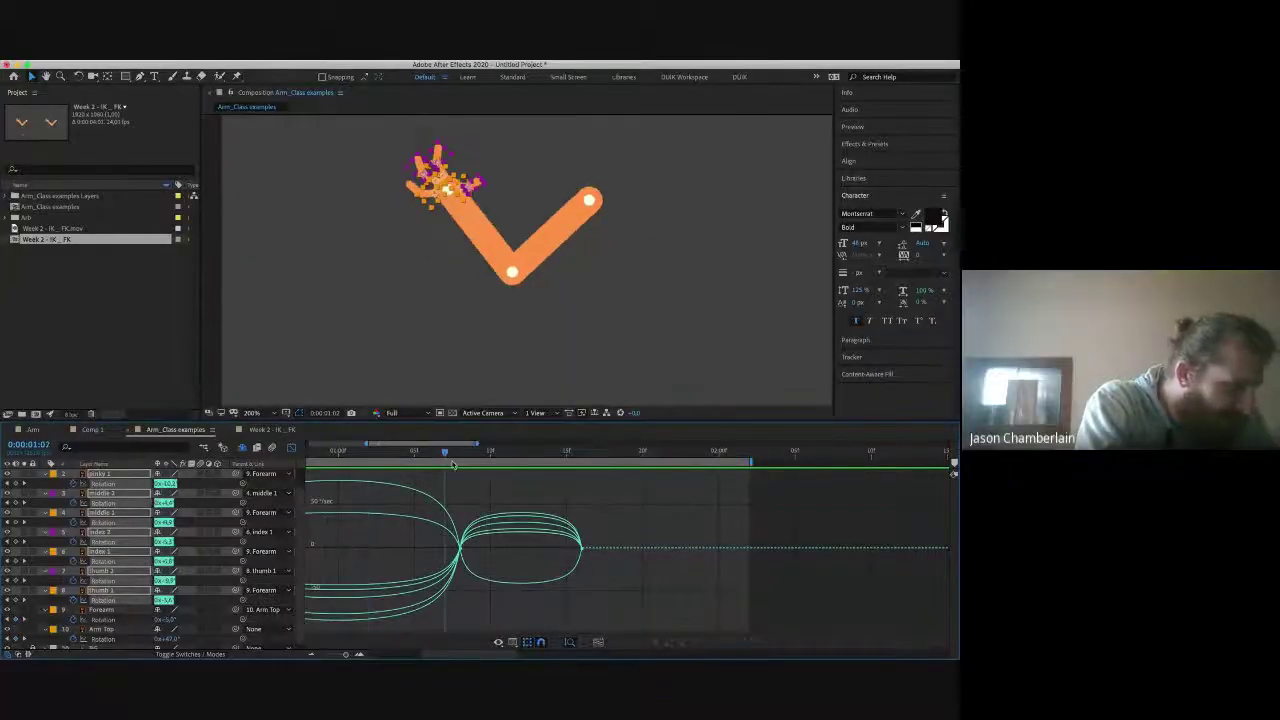
pyautogui.press('pagedown')
pyautogui.click(293, 448)
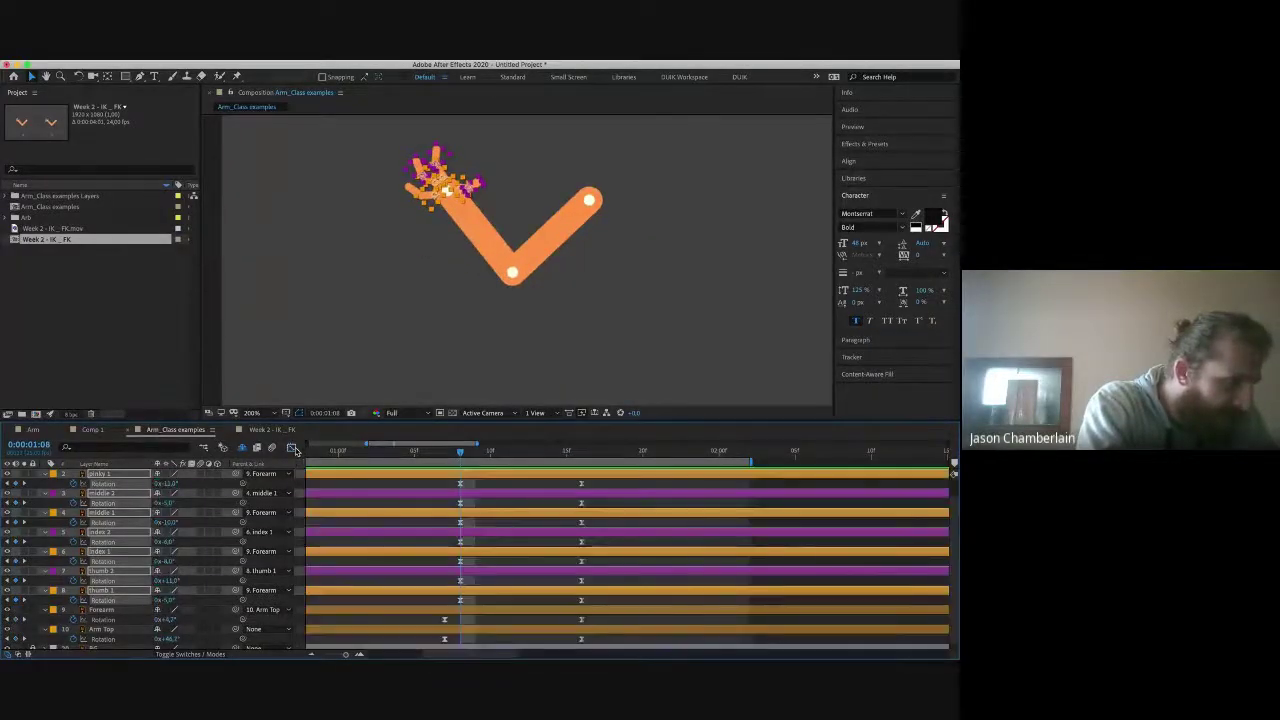
pyautogui.moveTo(459, 452); pyautogui.dragTo(447, 452)
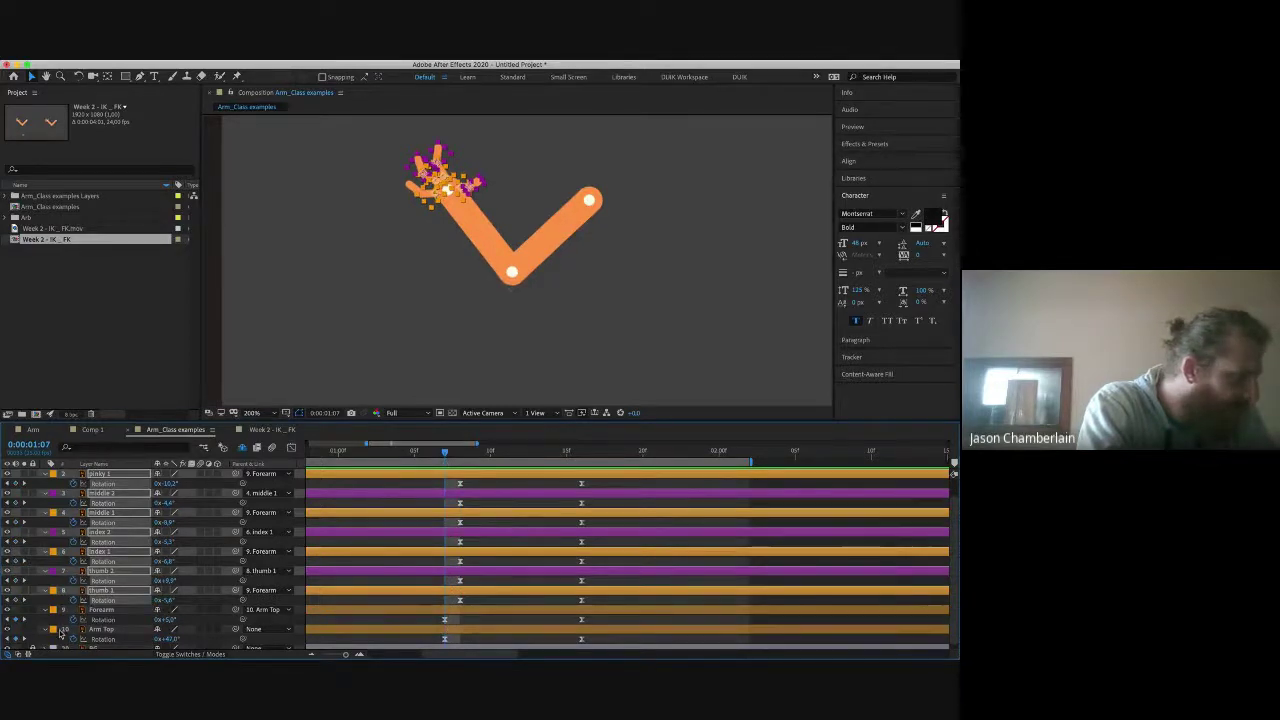
pyautogui.click(104, 610)
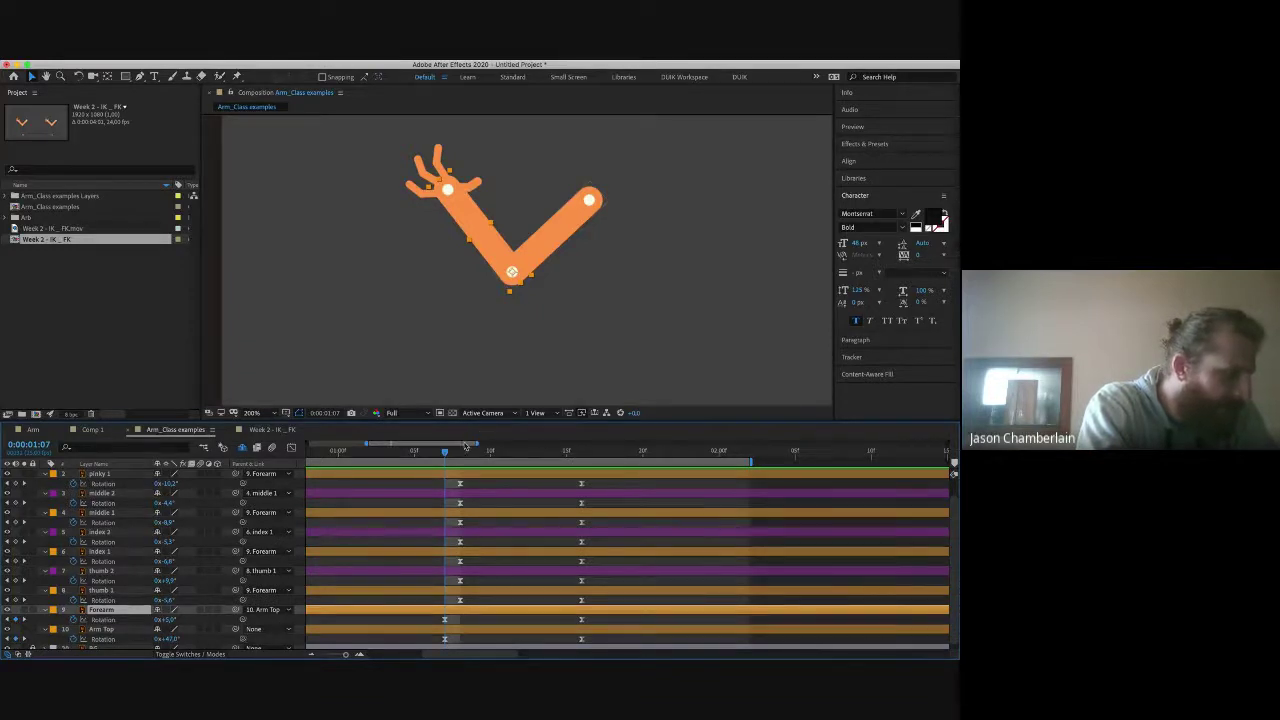
pyautogui.moveTo(445, 454); pyautogui.dragTo(533, 463)
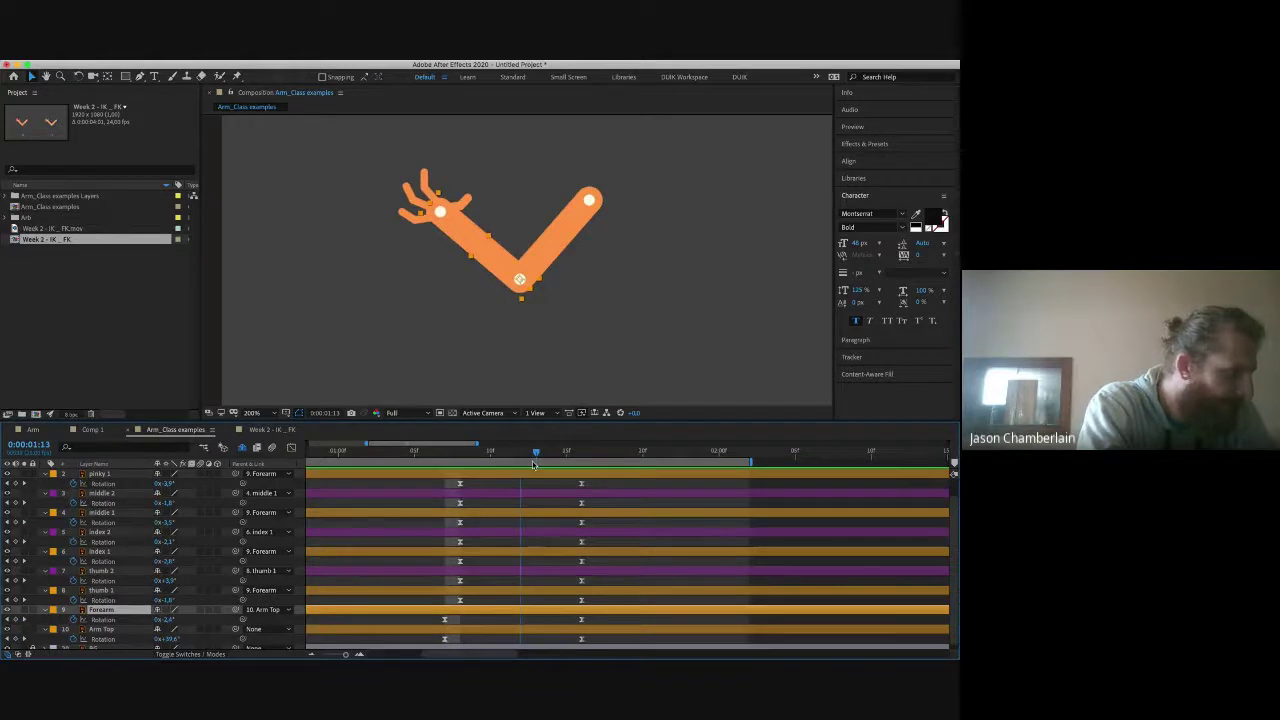
pyautogui.moveTo(533, 465); pyautogui.dragTo(445, 455)
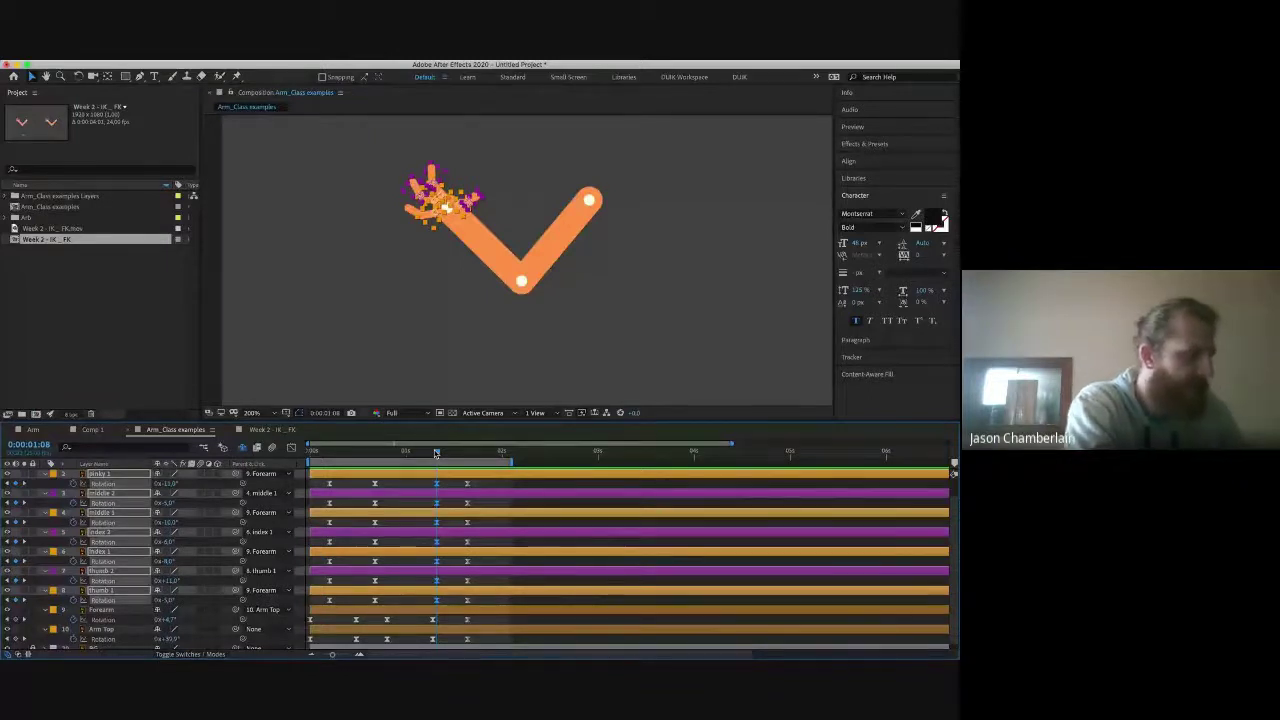
# Step: Delay the third set of finger rotation keyframes to 0:00:01:09 and the last set to 0:00:01:18
pyautogui.moveTo(436, 453); pyautogui.dragTo(440, 453)
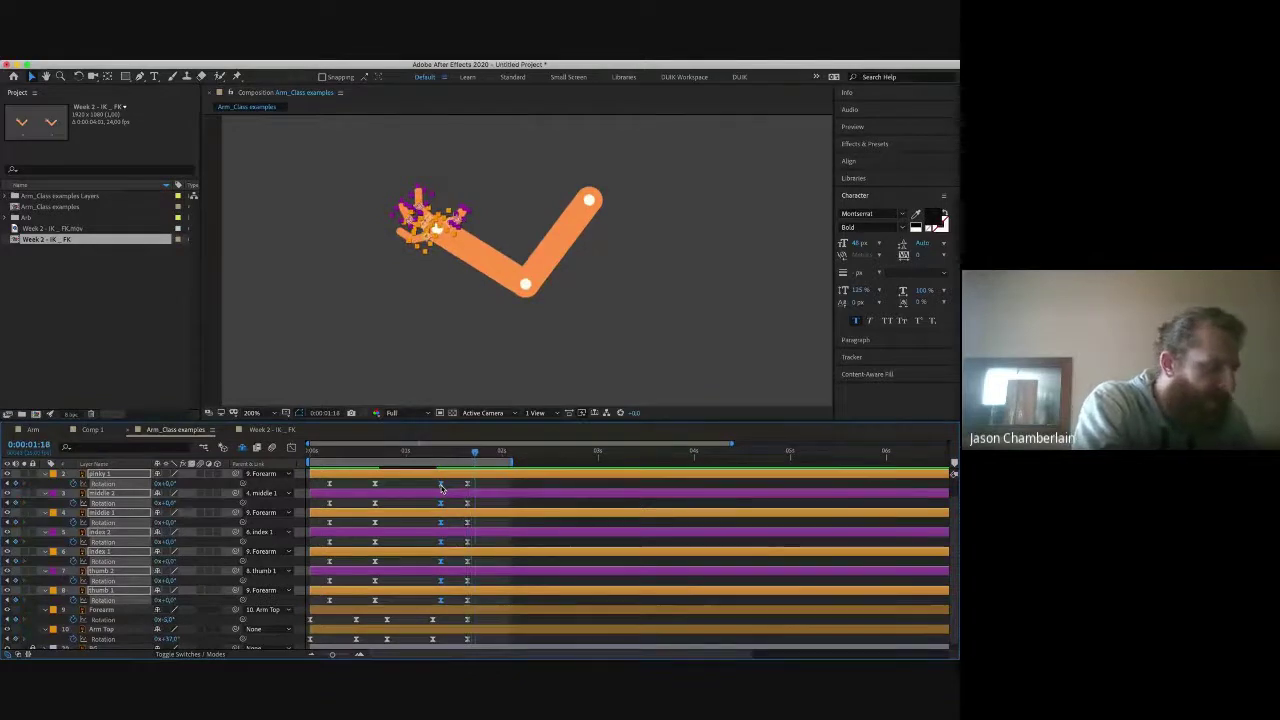
pyautogui.moveTo(458, 480); pyautogui.dragTo(466, 609)
pyautogui.moveTo(467, 618); pyautogui.dragTo(475, 603)
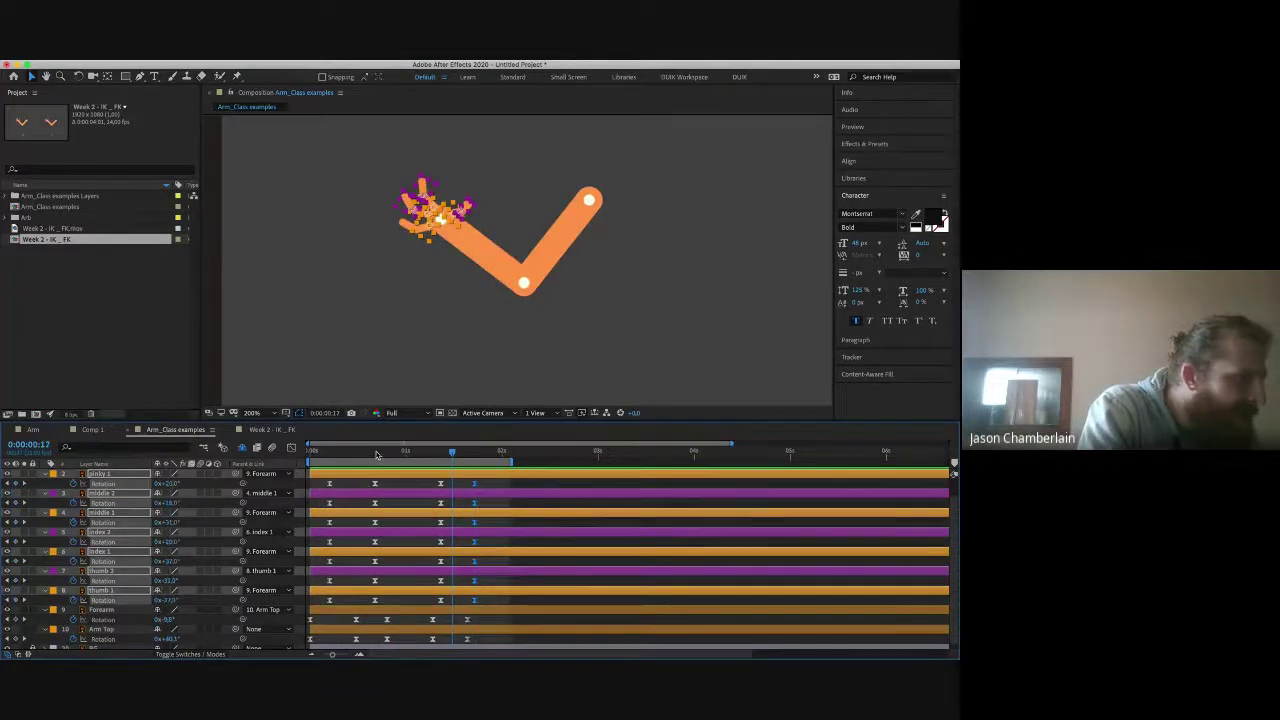
# Step: Inspect the finger rotation speed curves between 0:00:00:17 and 0:00:01:09 in the Graph Editor
pyautogui.moveTo(376, 455); pyautogui.dragTo(441, 457)
pyautogui.click(437, 485)
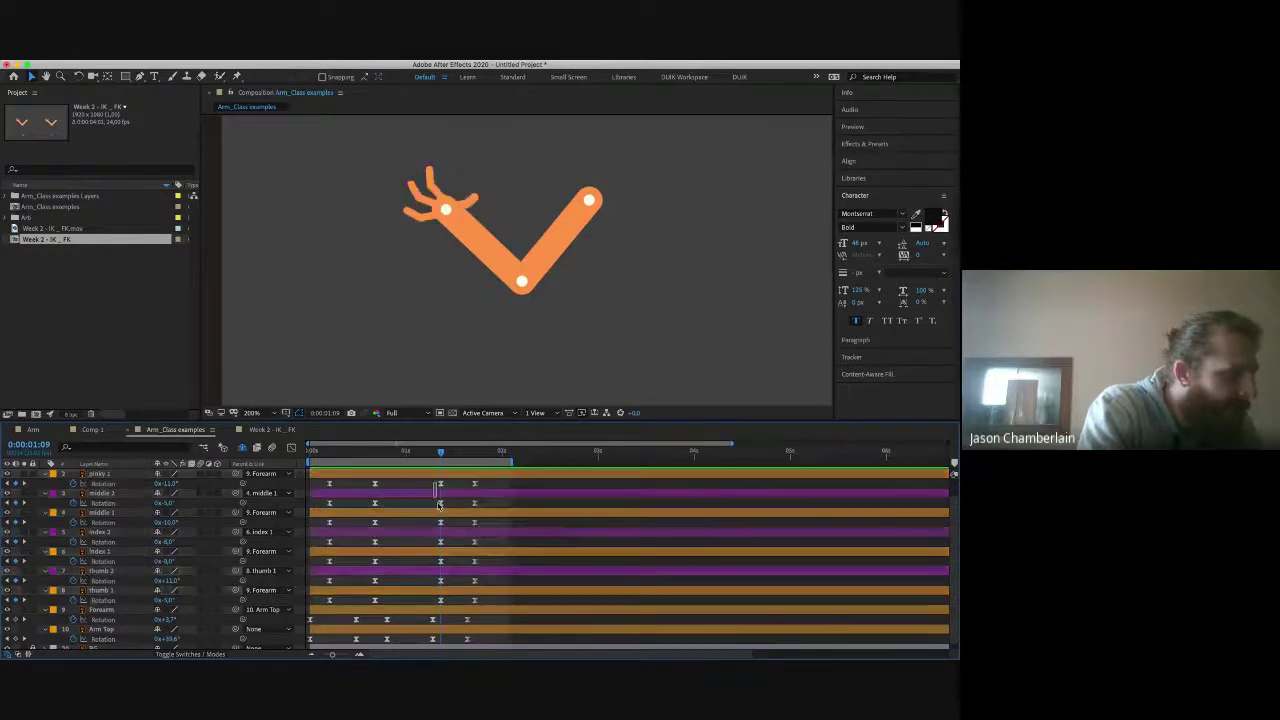
pyautogui.moveTo(438, 505); pyautogui.dragTo(410, 605)
pyautogui.hotkey('shift', 'F3')
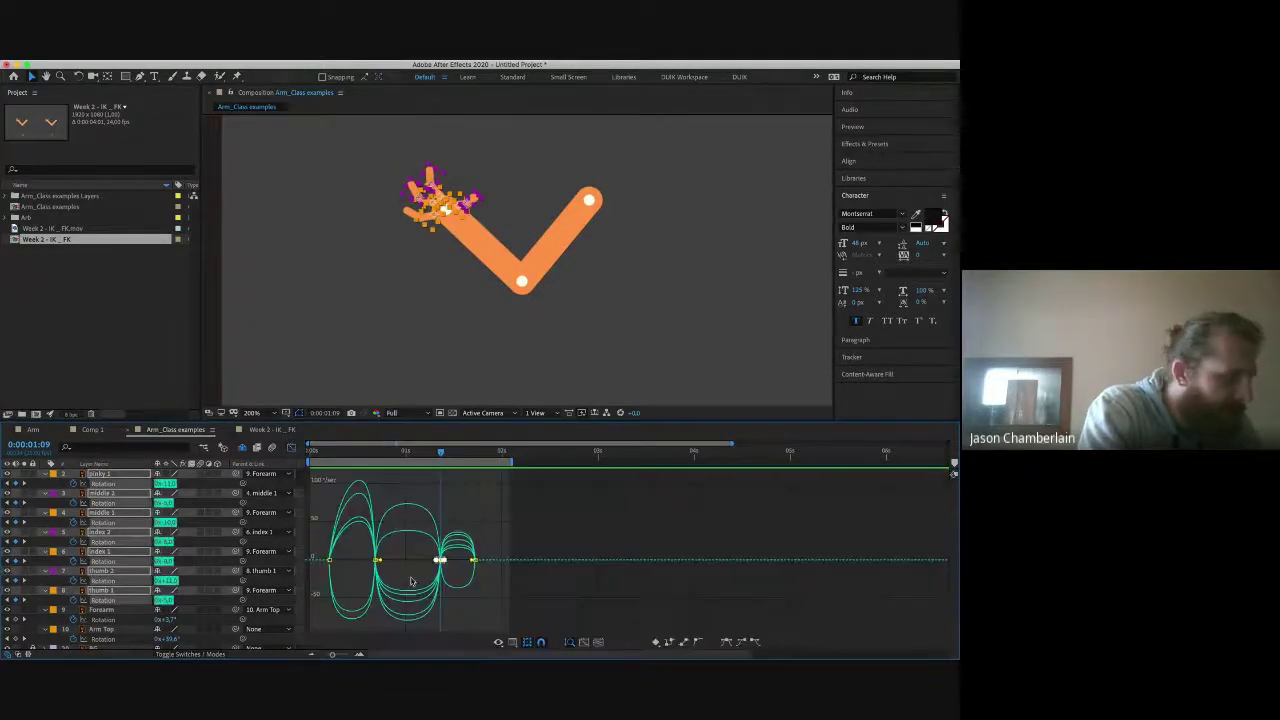
pyautogui.keyDown('alt'); pyautogui.scroll(8, 430, 569); pyautogui.keyUp('alt')
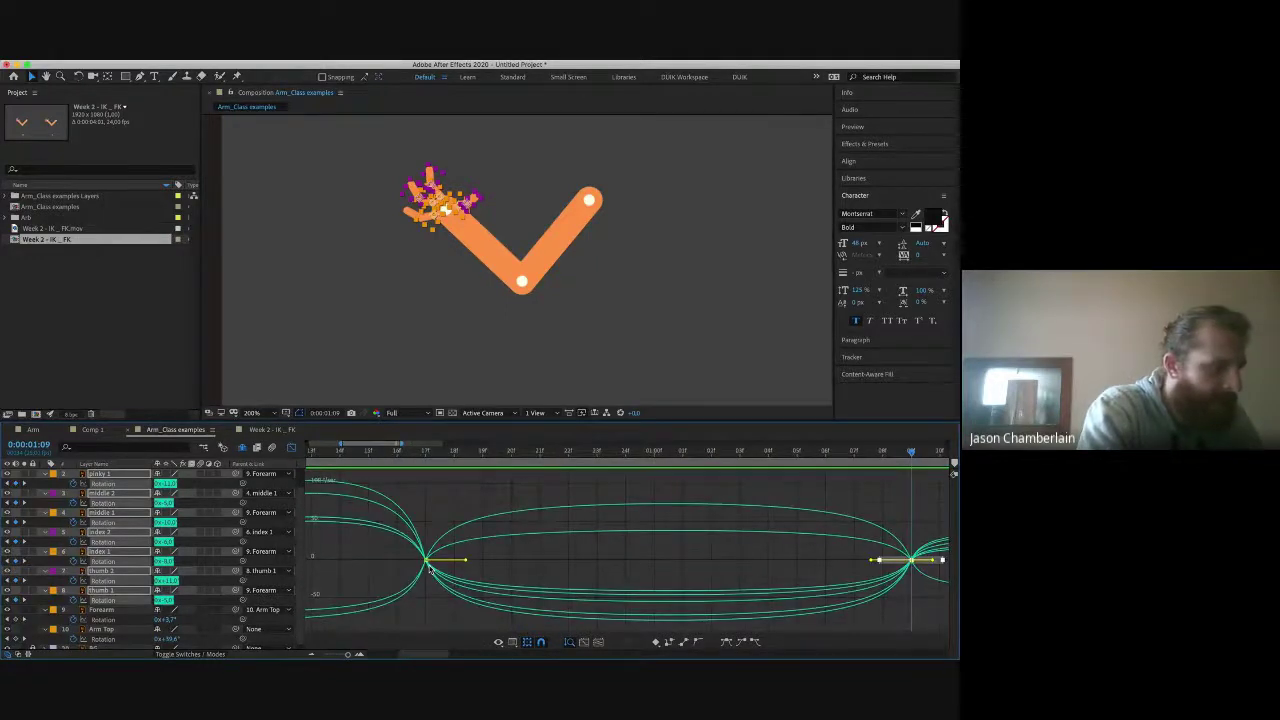
pyautogui.keyDown('shift'); pyautogui.scroll(-3, 705, 534); pyautogui.keyUp('shift')
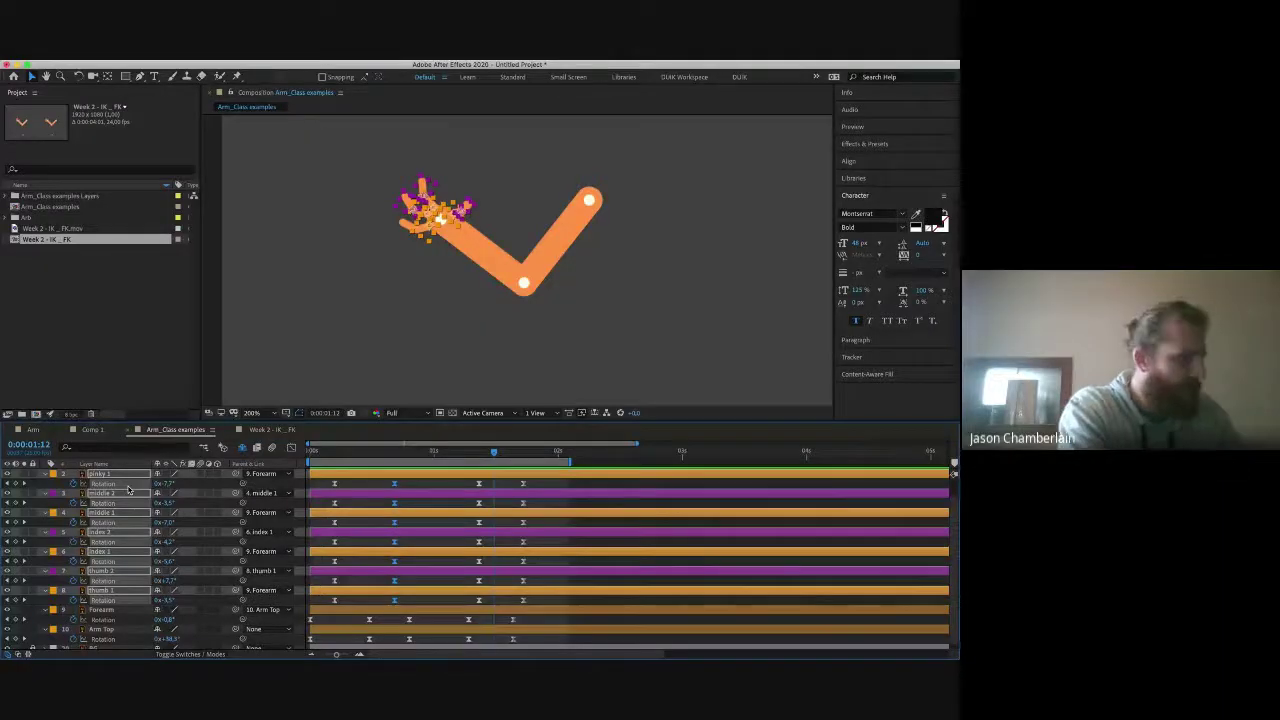
# Step: Select all the rigged finger and arm layers and collapse their rotation properties
pyautogui.keyDown('shift'); pyautogui.click(121, 475); pyautogui.keyUp('shift')
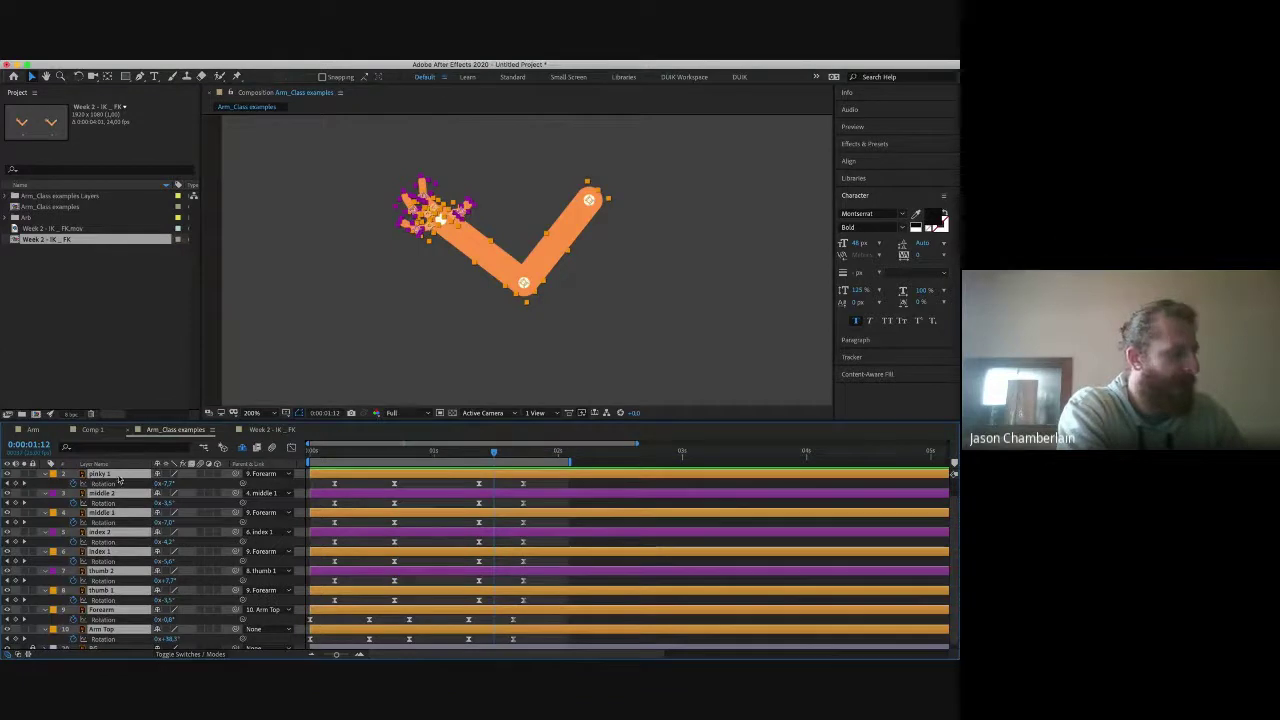
pyautogui.click(44, 475)
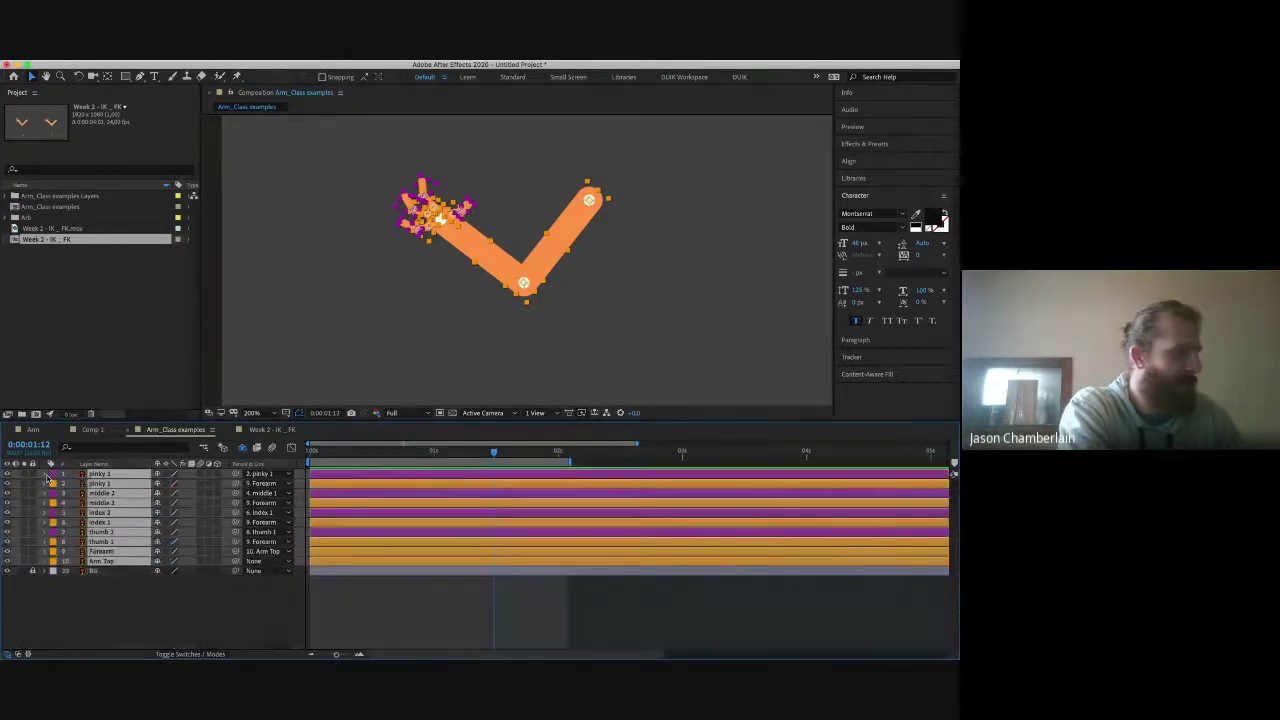
pyautogui.click(46, 478)
pyautogui.click(46, 478)
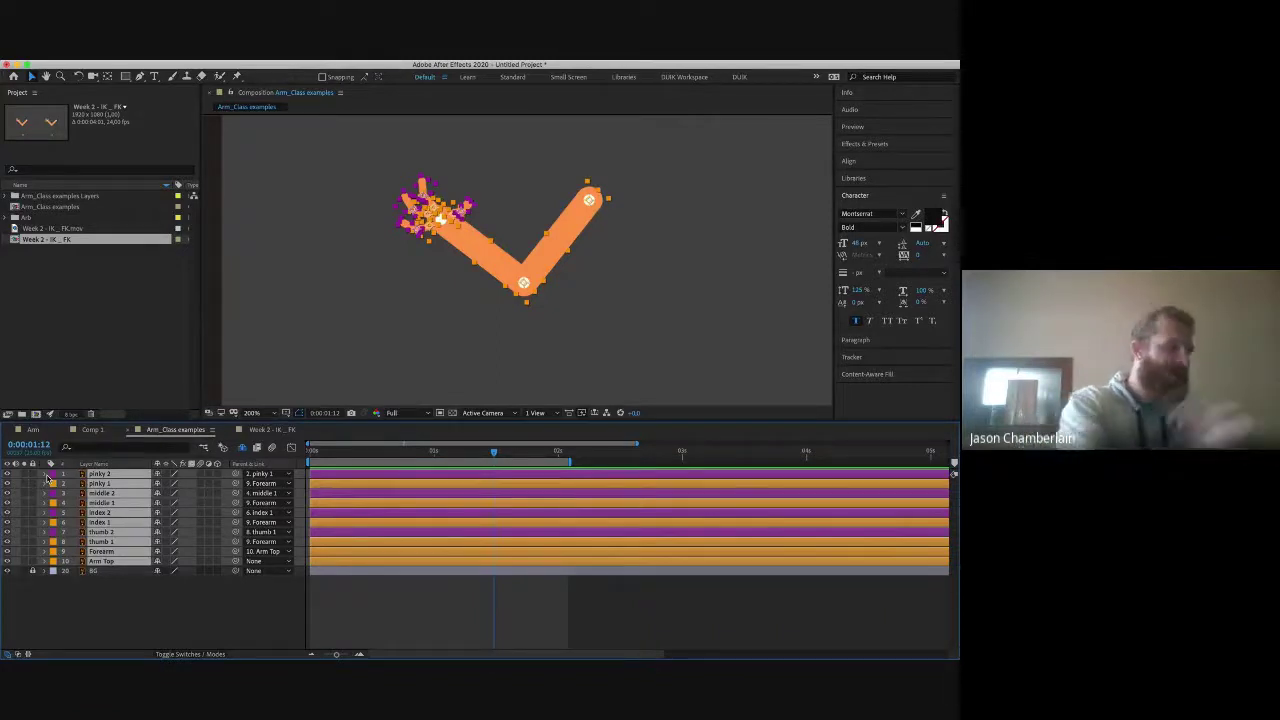
# Step: Lock all the rigged finger and arm layers, from pinky 2 through Arm Top
pyautogui.press(',')
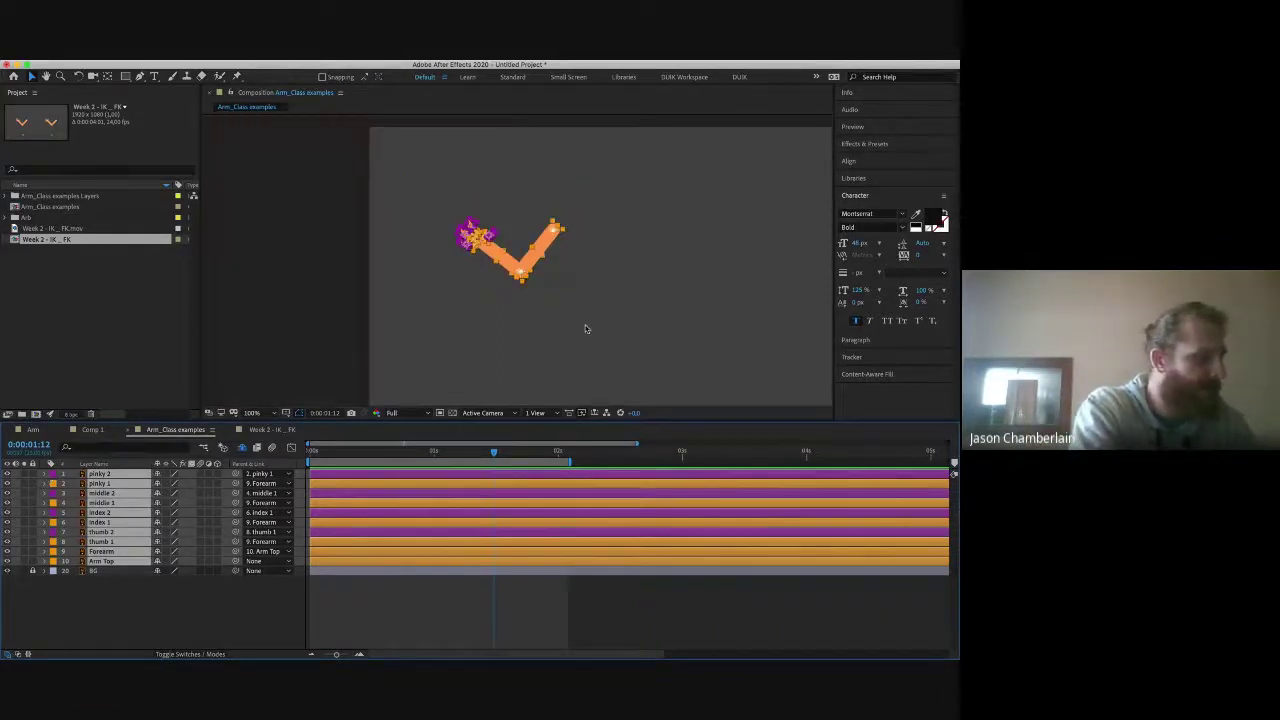
pyautogui.moveTo(611, 323); pyautogui.dragTo(453, 308)
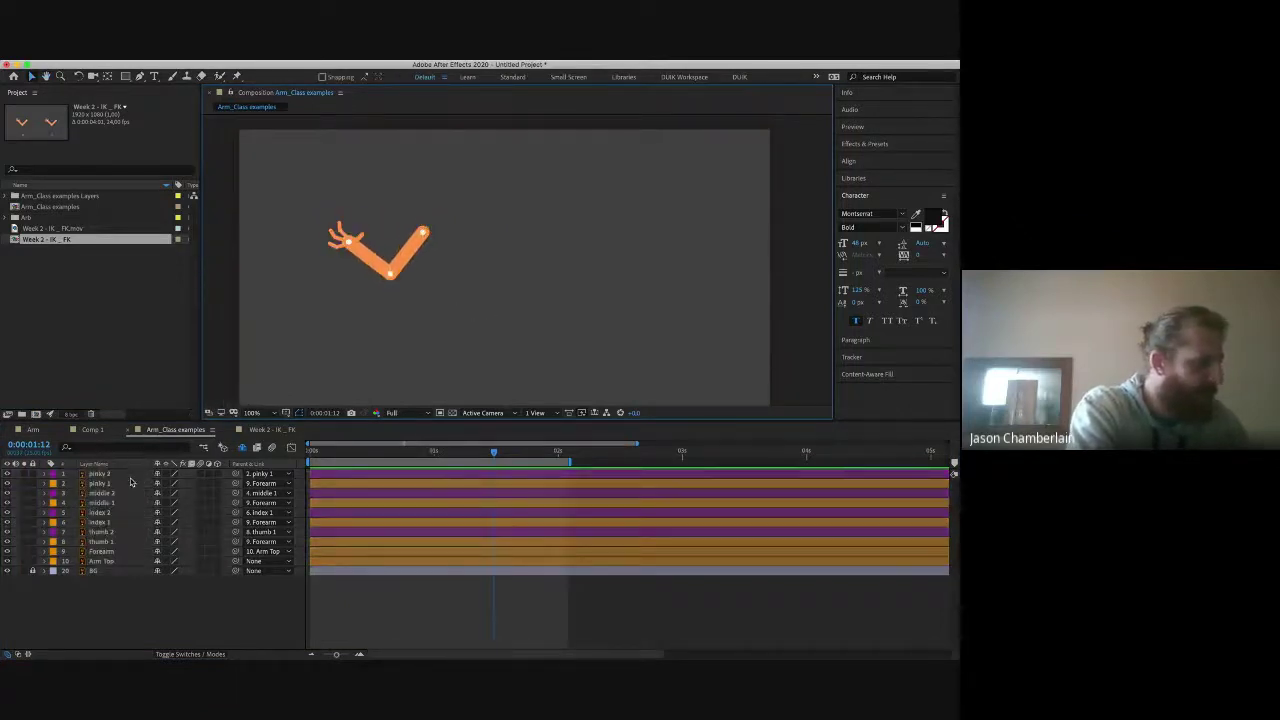
pyautogui.hotkey('ctrl', 'a')
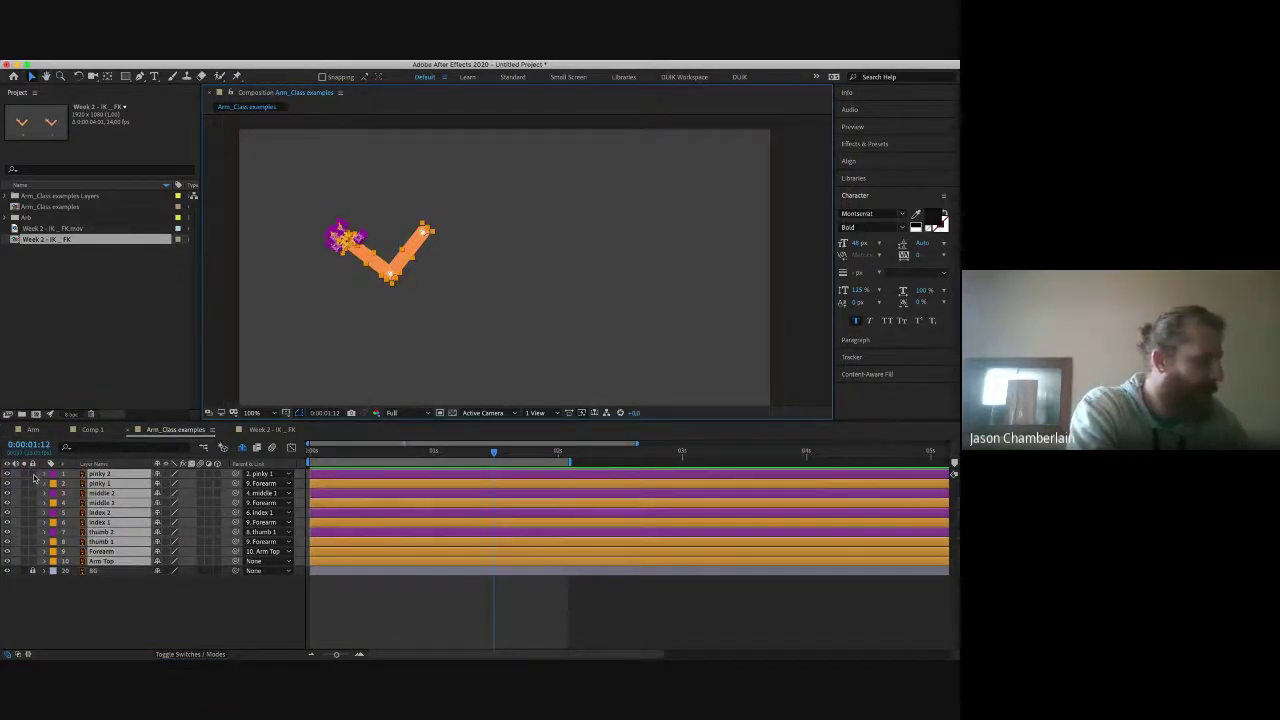
pyautogui.hotkey('ctrl', 'l')
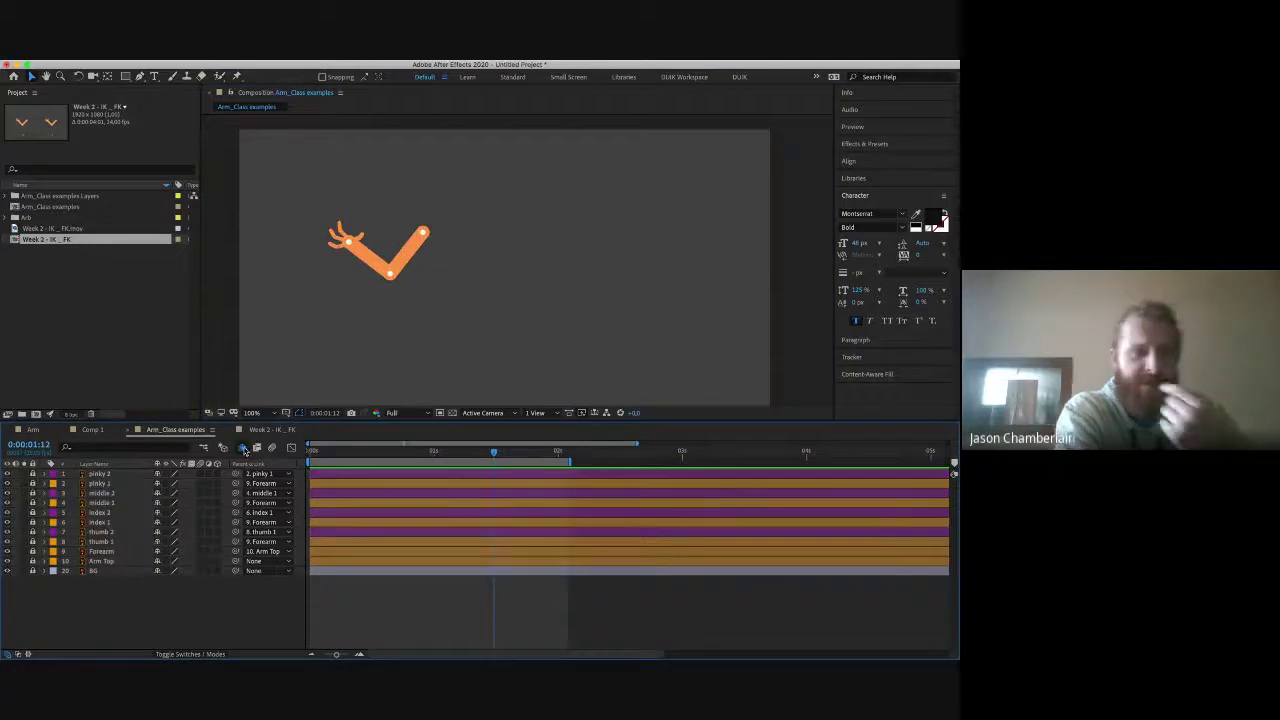
# Step: Reveal the shy layers, then make the original layers from Thumb 2 through ARM visible and no longer shy
pyautogui.click(243, 448)
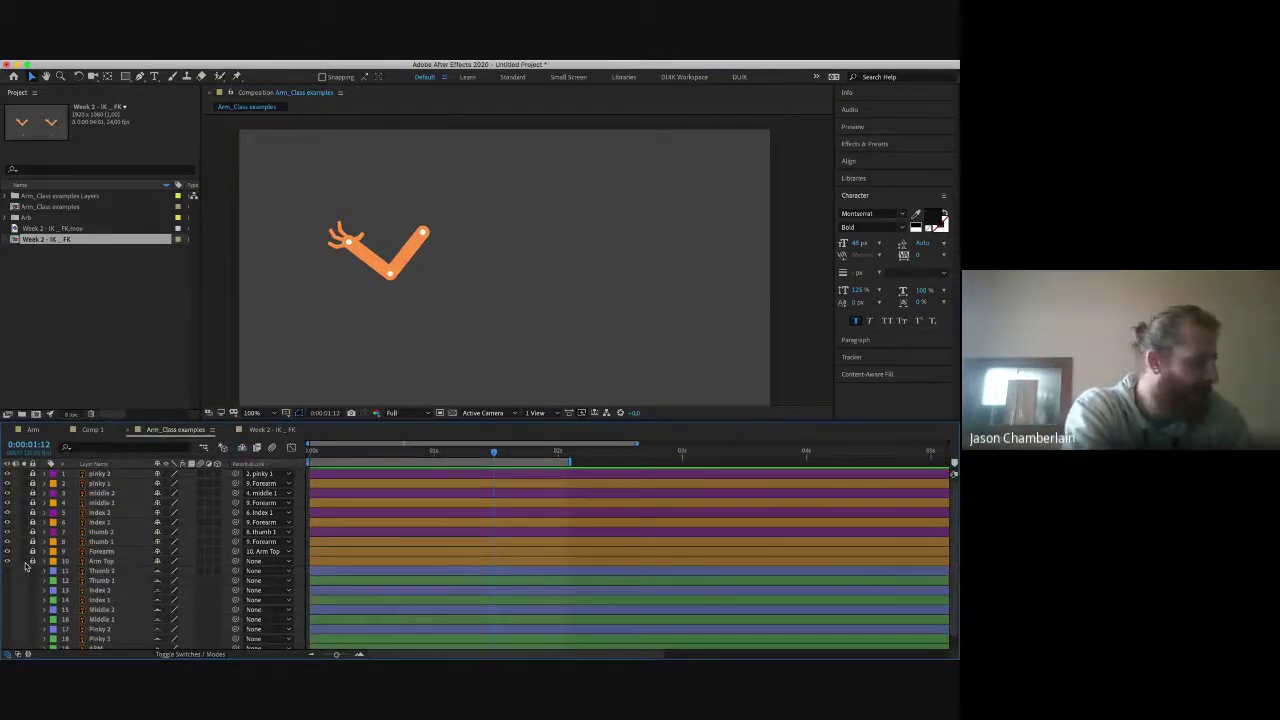
pyautogui.scroll(-1, 26, 566)
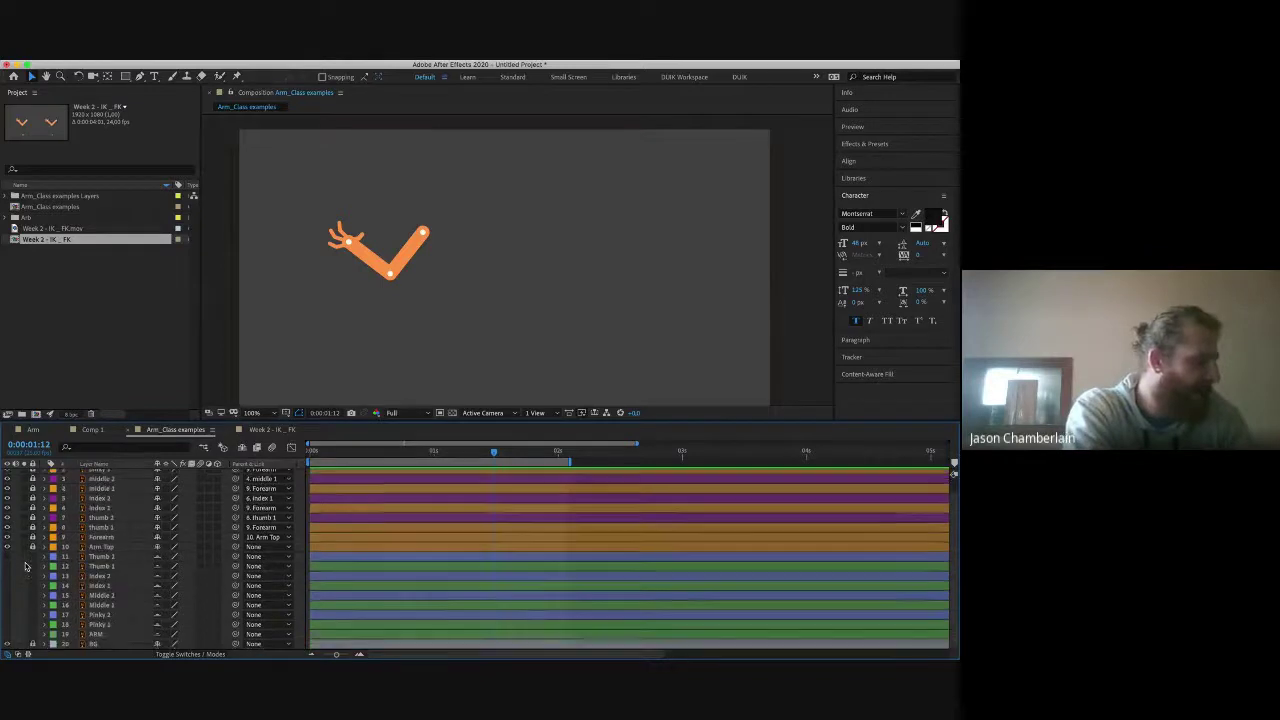
pyautogui.click(104, 560)
pyautogui.keyDown('shift'); pyautogui.click(84, 630); pyautogui.keyUp('shift')
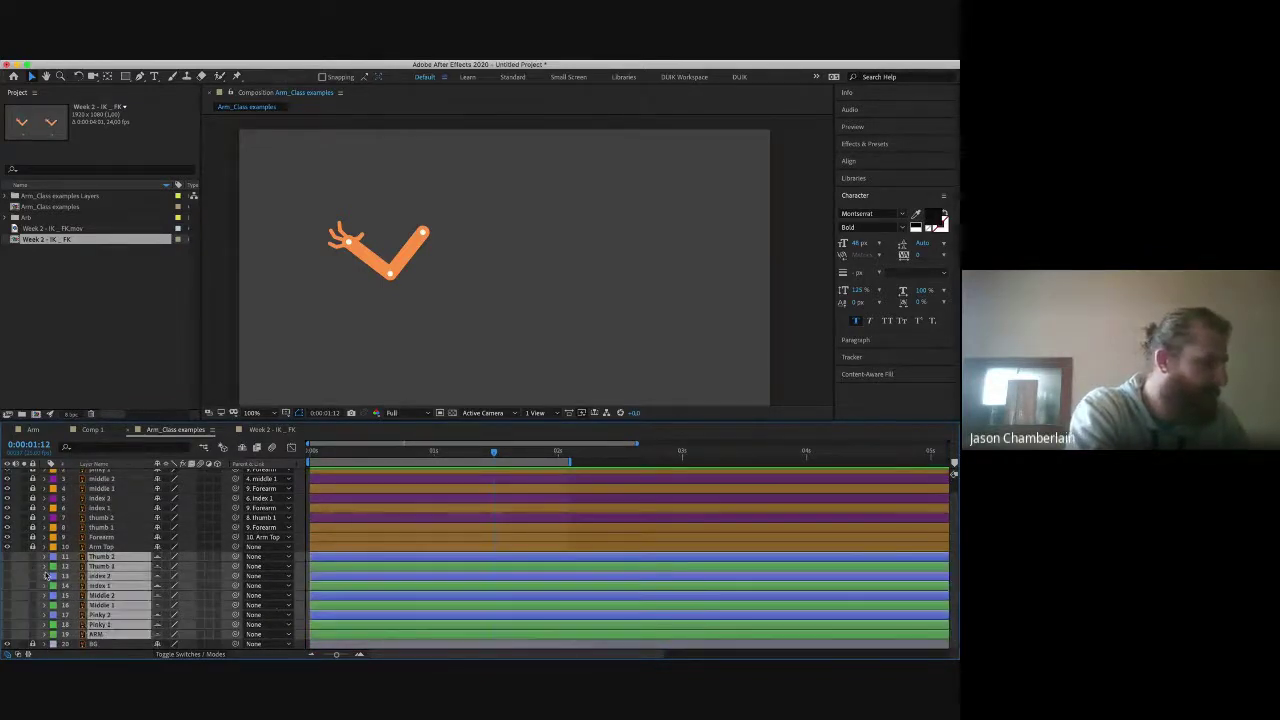
pyautogui.click(9, 561)
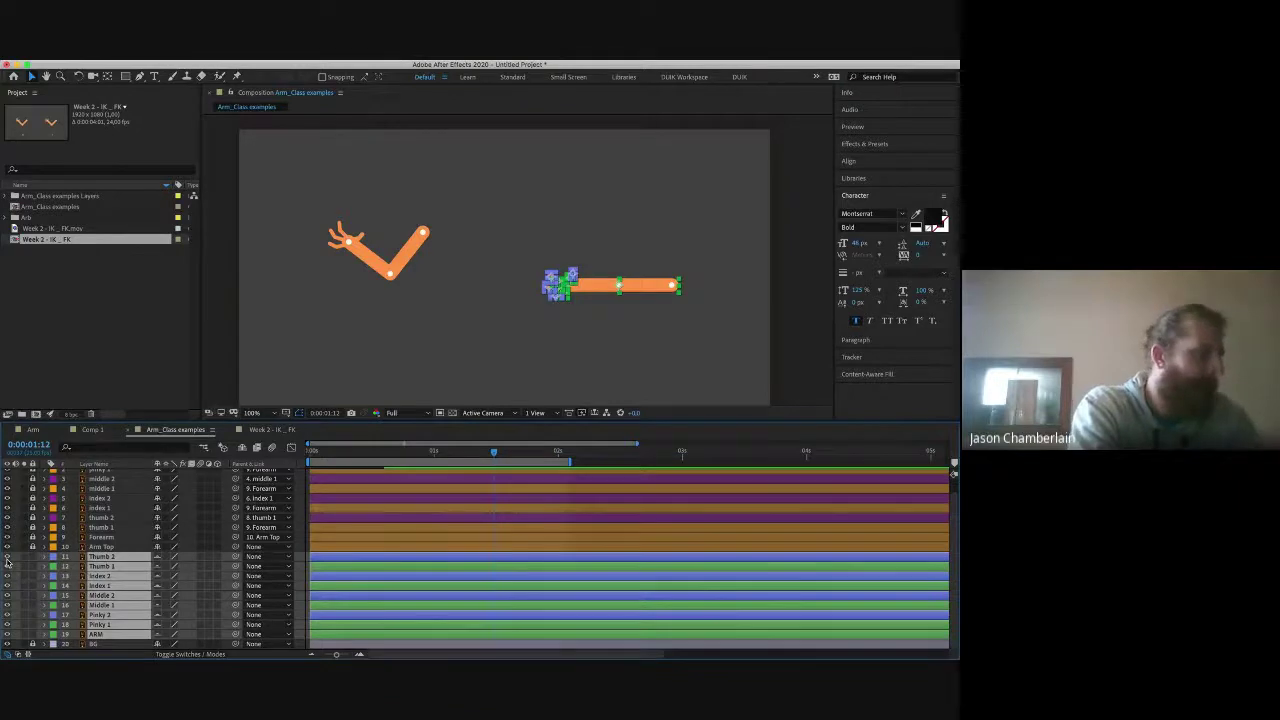
pyautogui.click(471, 354)
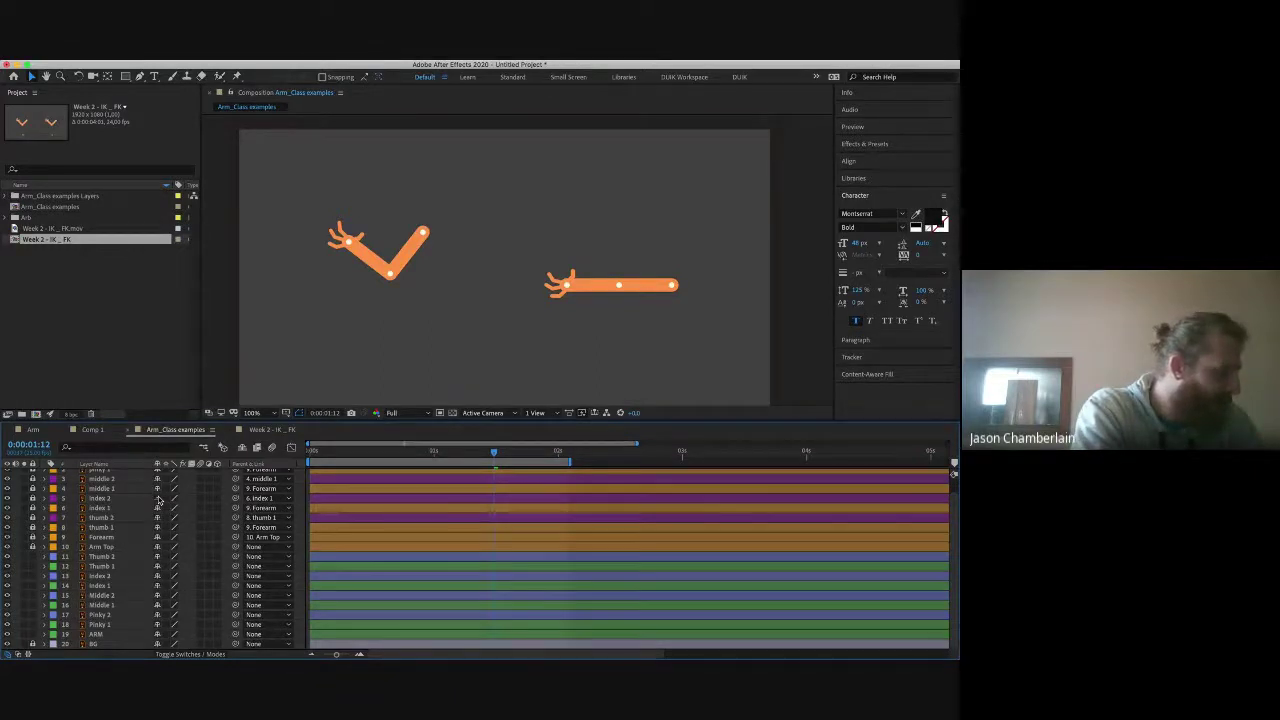
# Step: Mark the locked layers from pinky 2 through Arm Top and the BG layer as shy and hide them from the timeline
pyautogui.scroll(1, 157, 485)
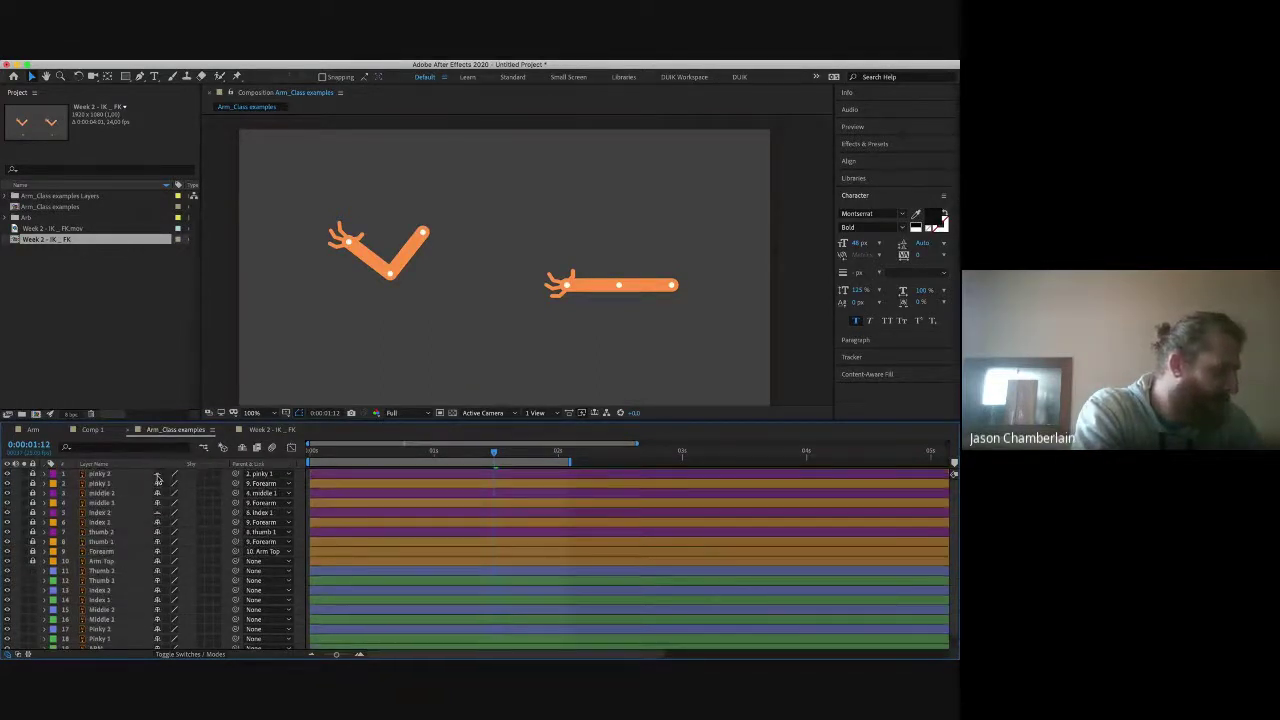
pyautogui.click(125, 563)
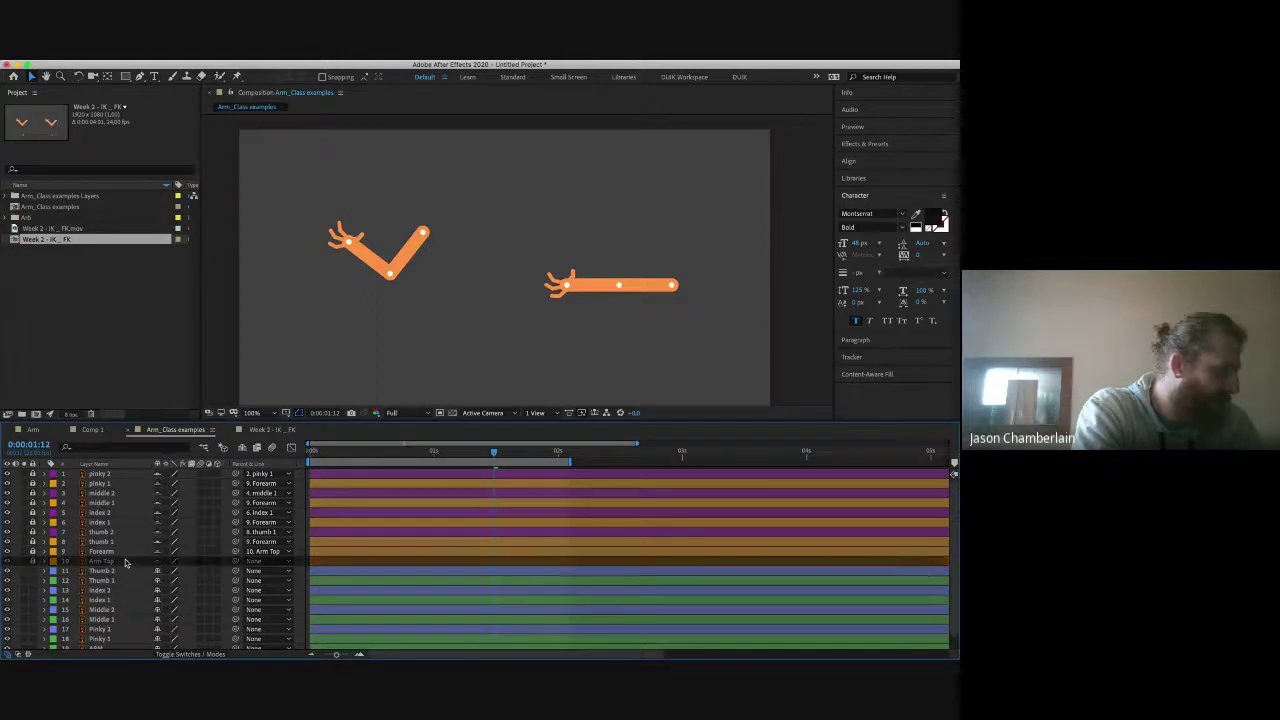
pyautogui.moveTo(125, 563); pyautogui.dragTo(86, 543)
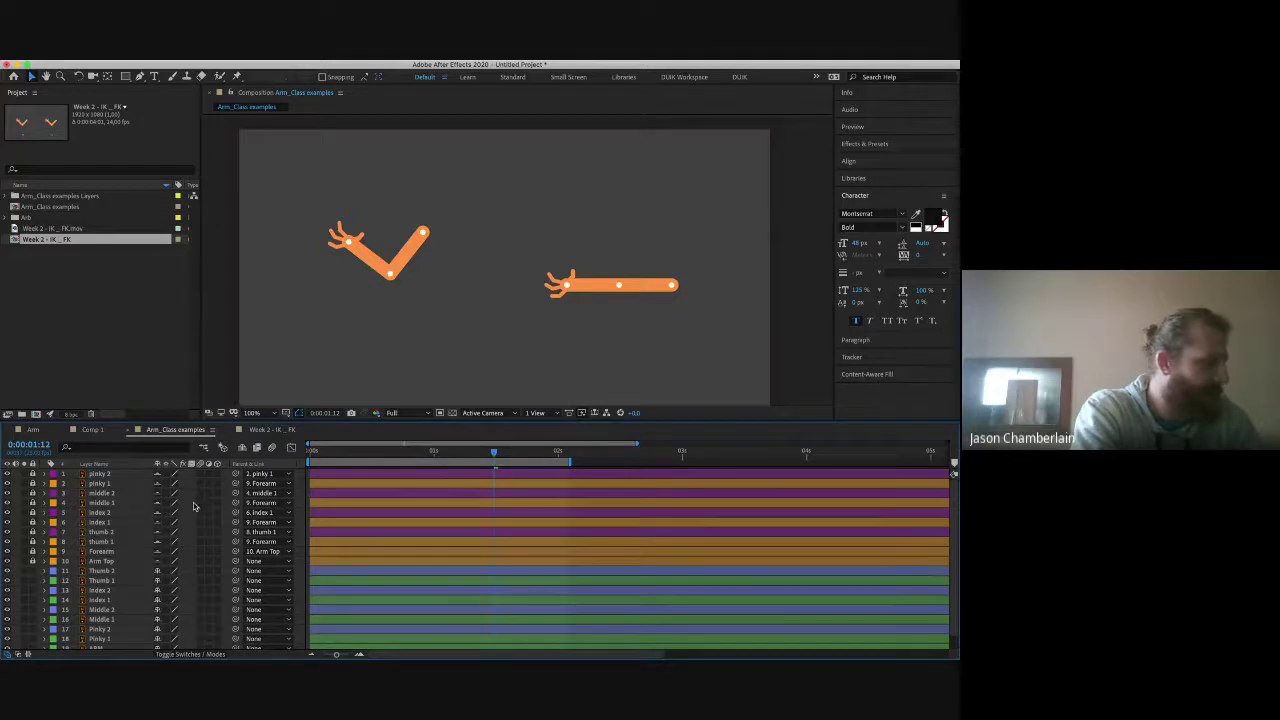
pyautogui.click(243, 448)
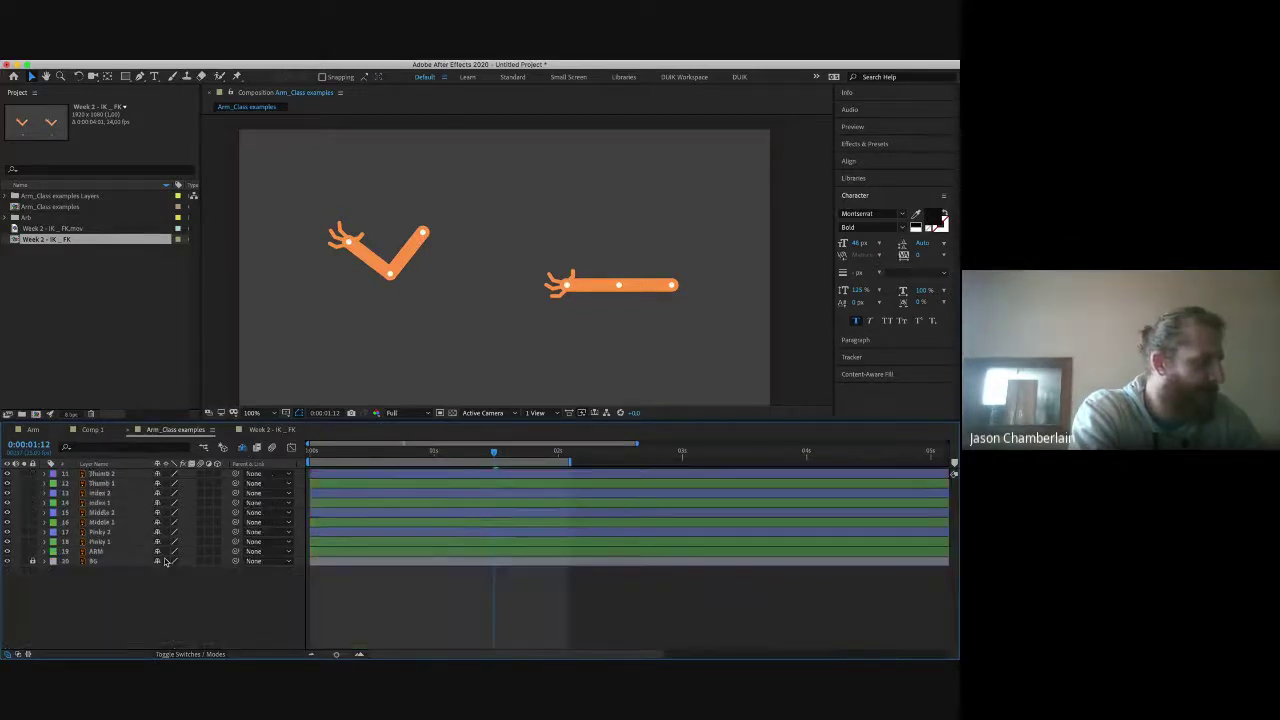
pyautogui.click(171, 561)
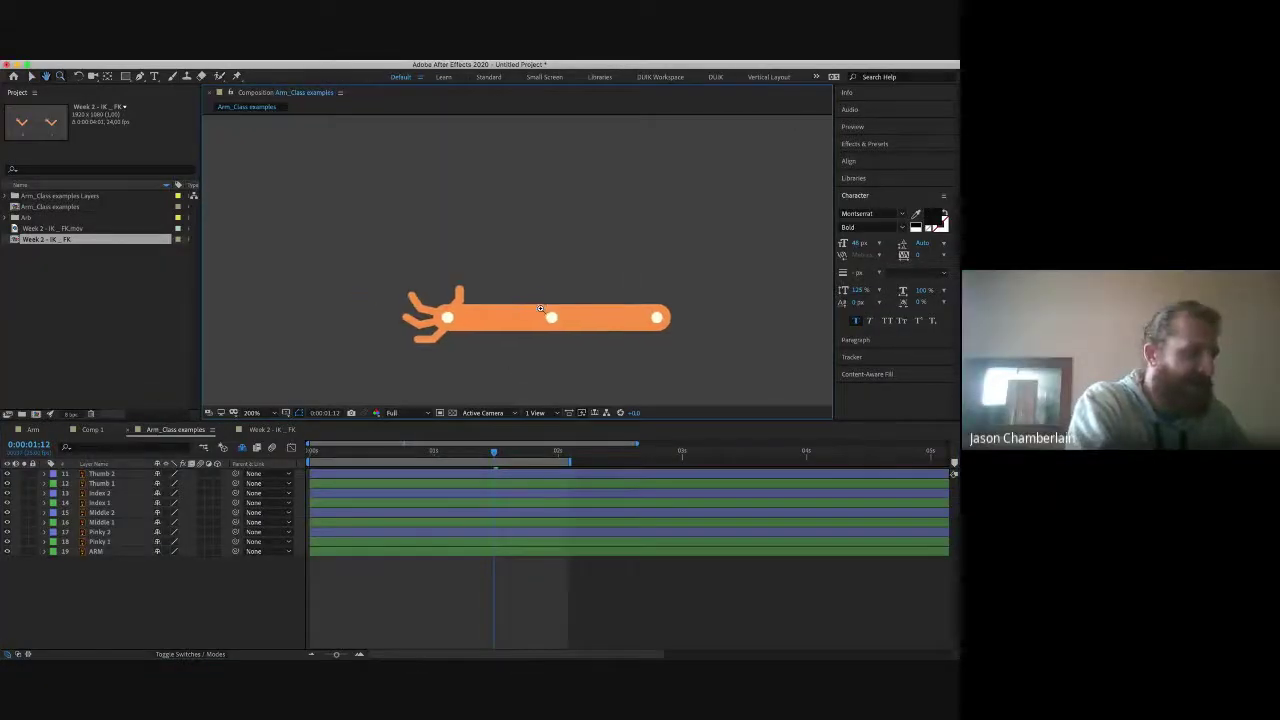
# Step: Move the ARM layer's anchor point to the white circle marking the second arm's shoulder joint
pyautogui.scroll(2, 540, 294)
pyautogui.press('v')
pyautogui.click(549, 292)
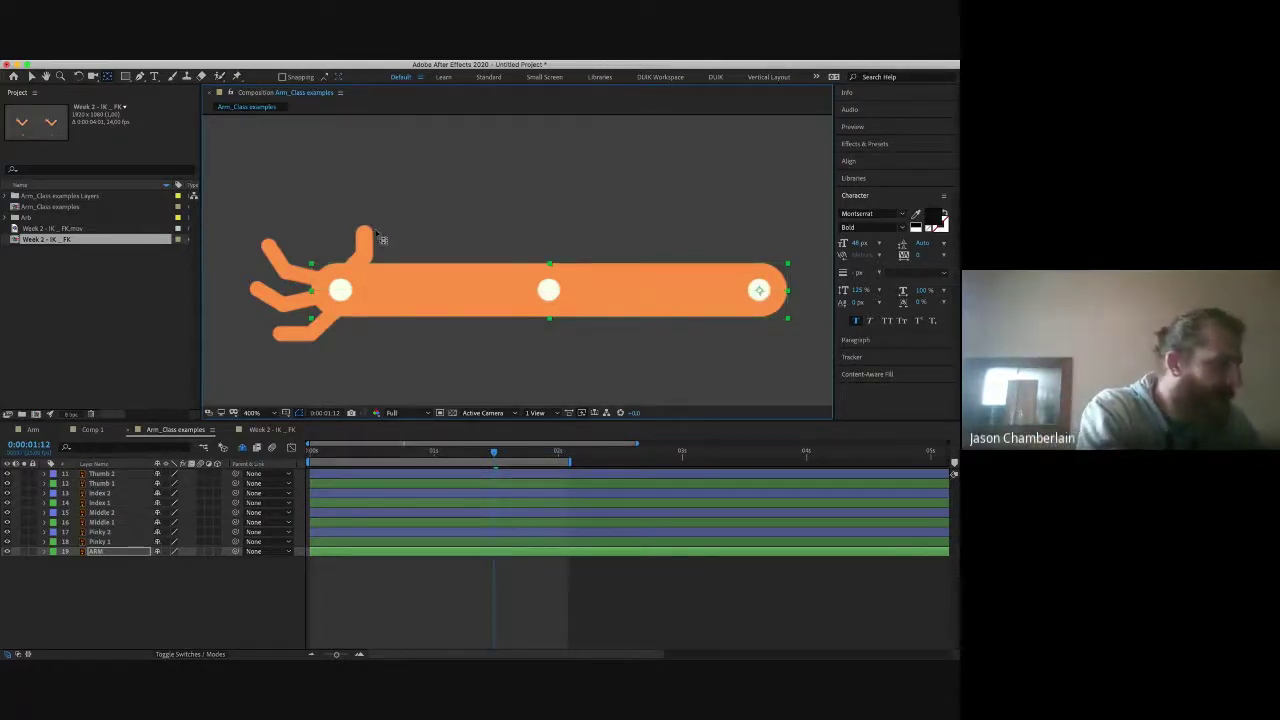
# Step: Test-rotate the ARM layer around its shoulder anchor point and undo the rotation
pyautogui.press('w')
pyautogui.moveTo(386, 237); pyautogui.dragTo(432, 192)
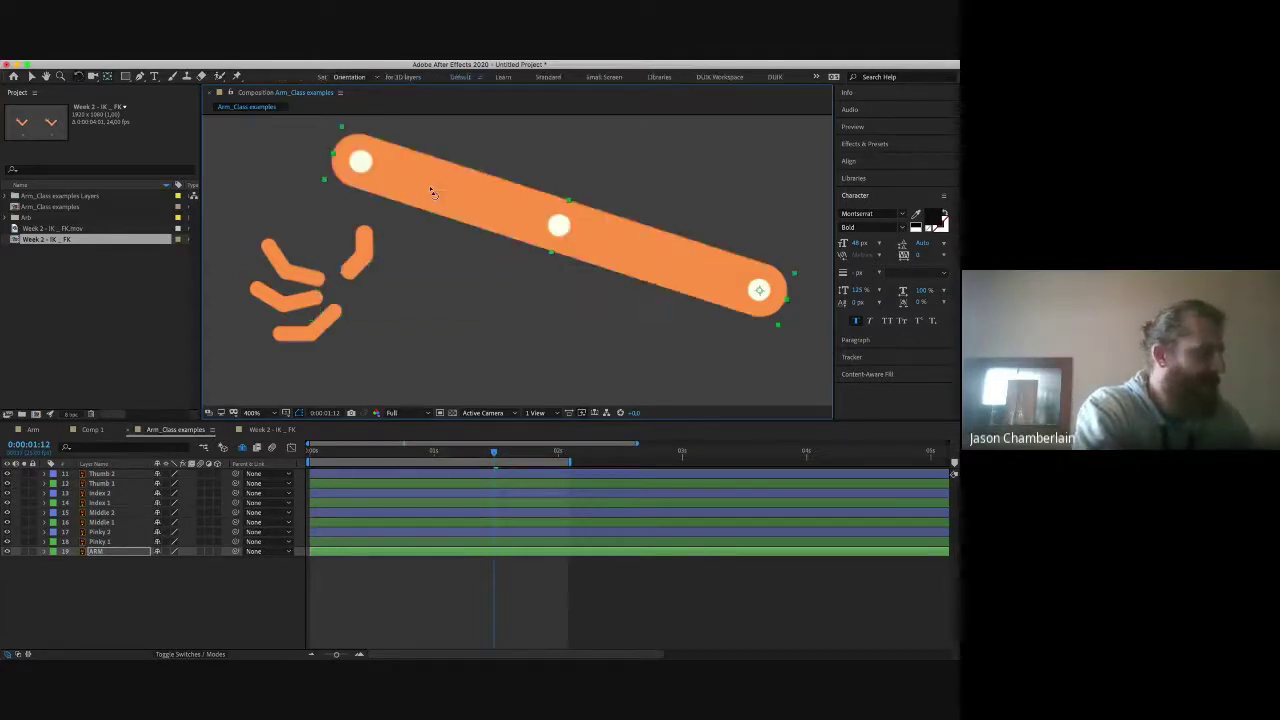
pyautogui.hotkey('ctrl', 'z')
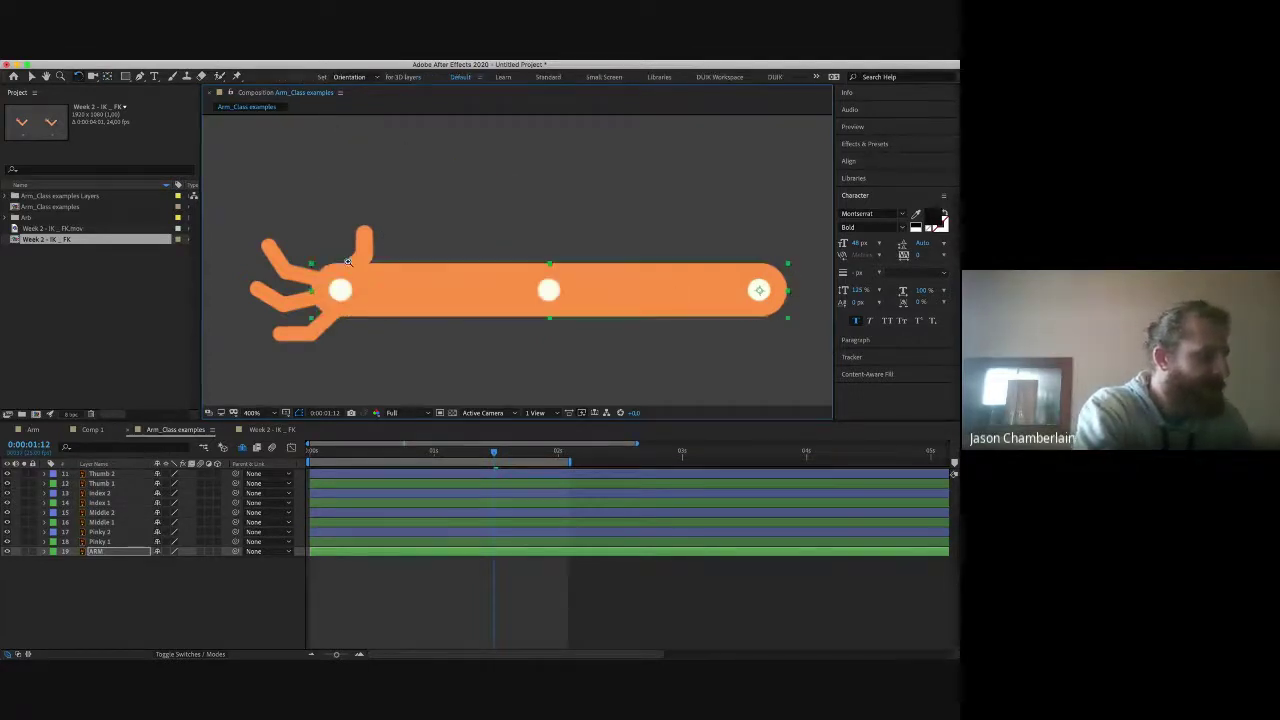
# Step: Move the anchor points of Thumb 2, Thumb 1, Index 2 and Index 1 to their respective finger joints
pyautogui.scroll(2, 458, 293)
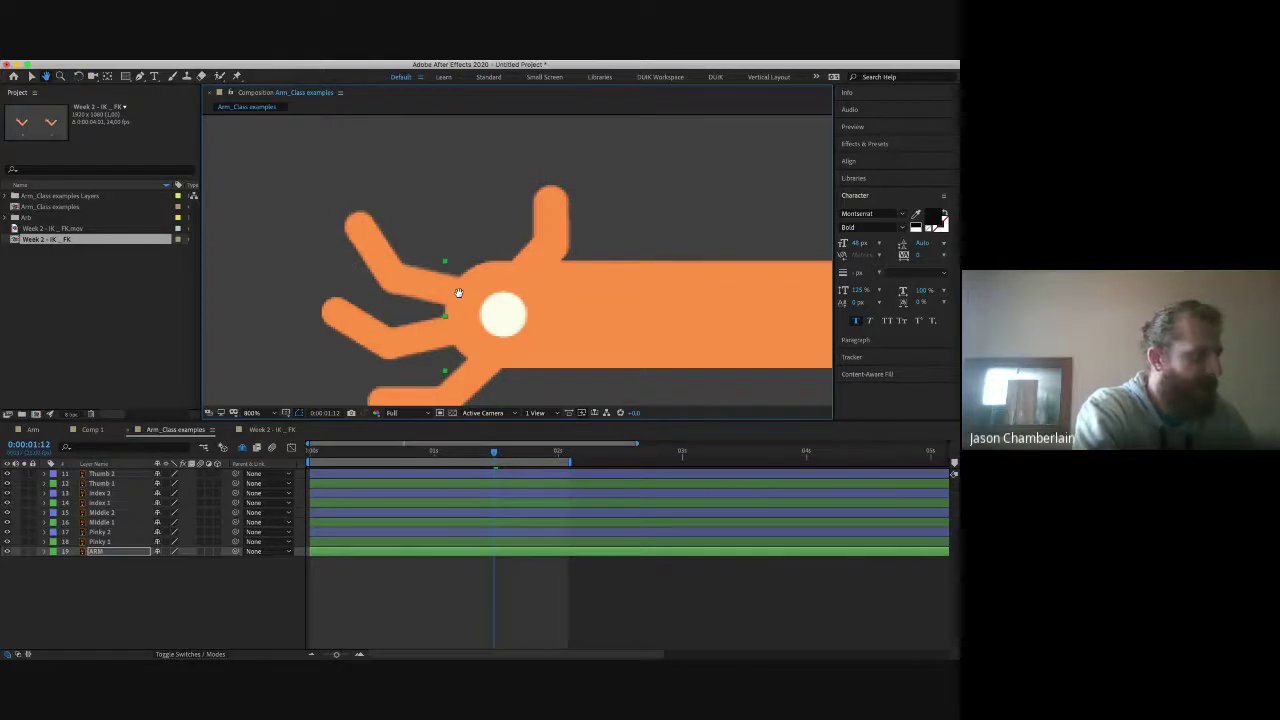
pyautogui.moveTo(539, 217); pyautogui.dragTo(486, 200)
pyautogui.click(496, 202)
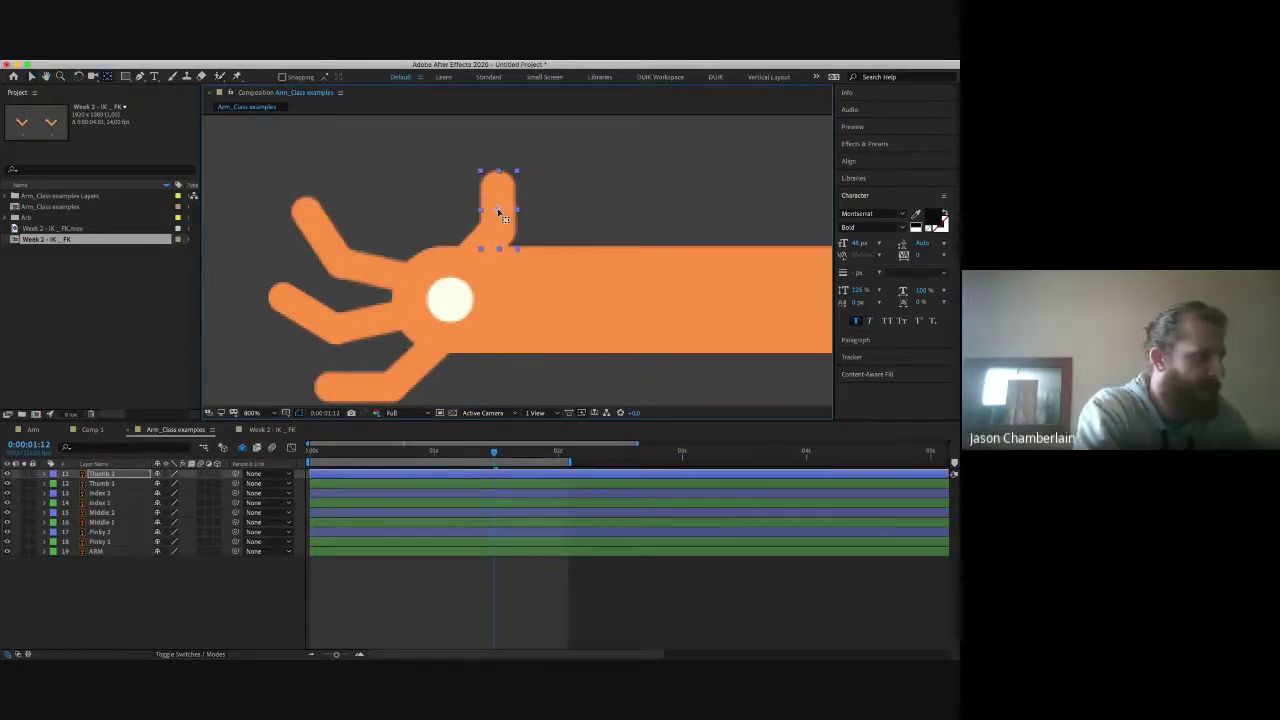
pyautogui.click(472, 247)
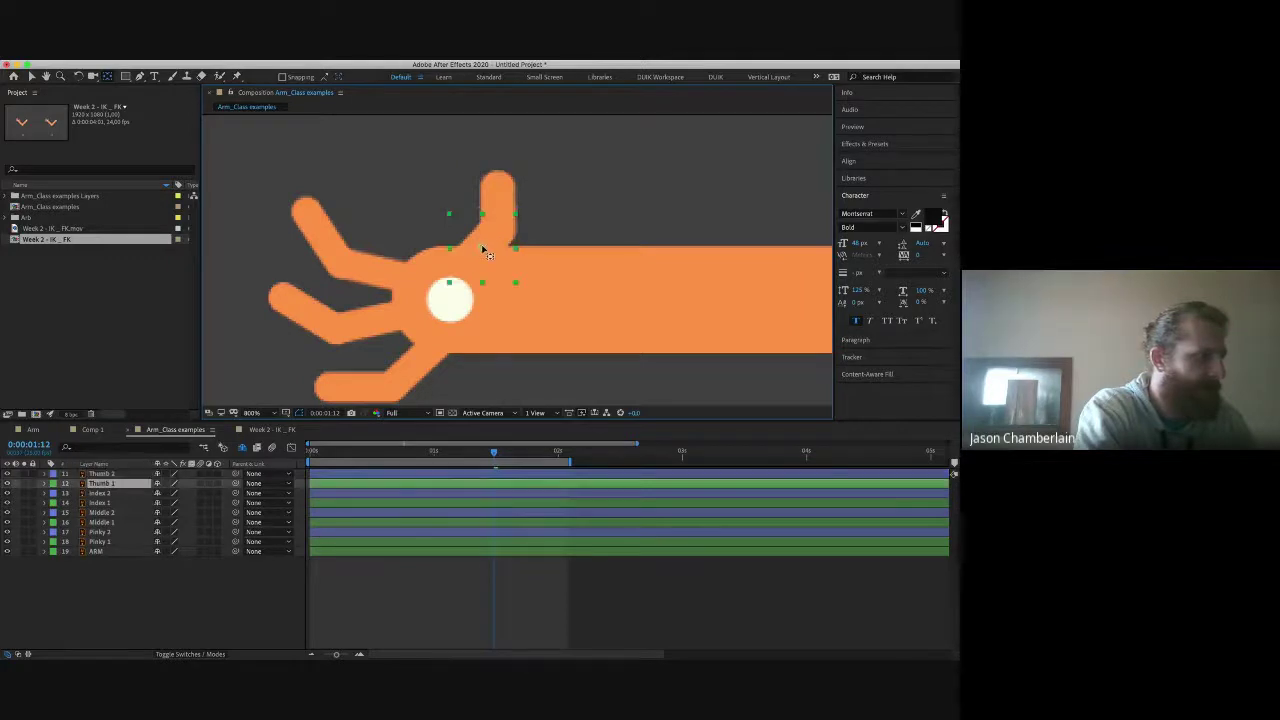
pyautogui.click(323, 240)
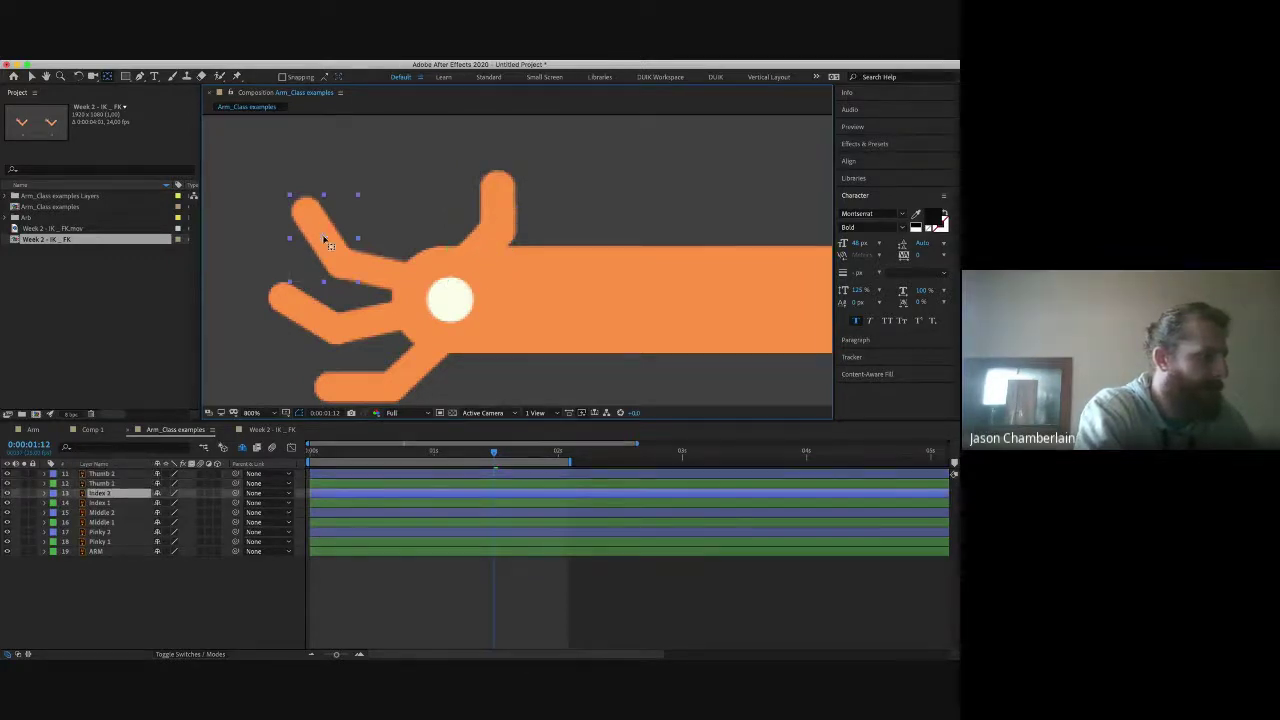
pyautogui.click(386, 281)
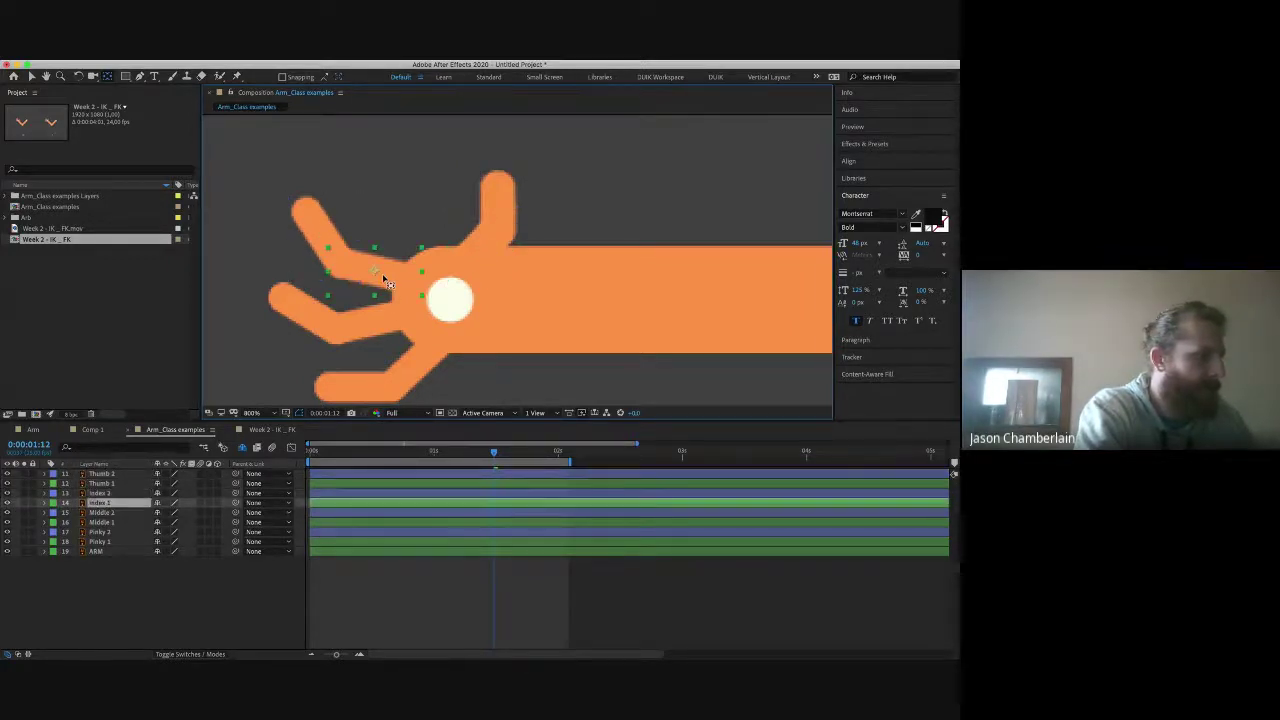
# Step: Move the anchor points of Middle 2, Middle 1, Pinky 2 and Pinky 1 to their respective finger joints
pyautogui.click(310, 317)
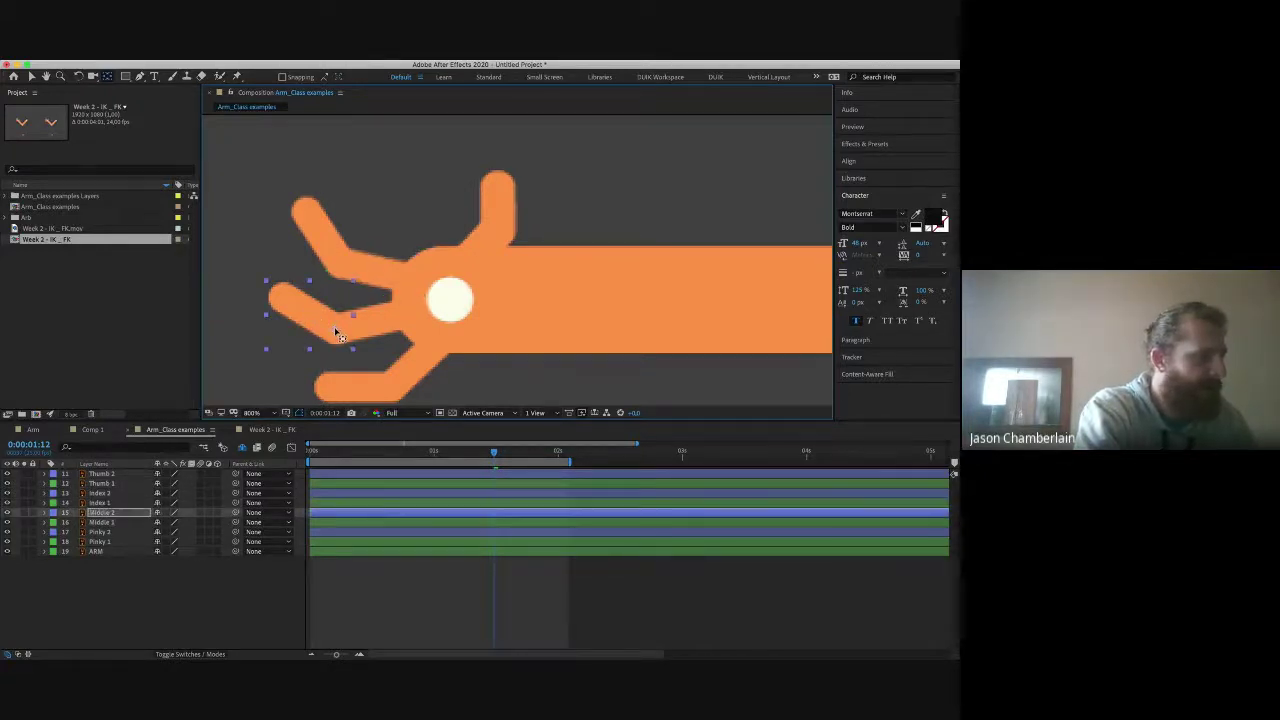
pyautogui.click(384, 329)
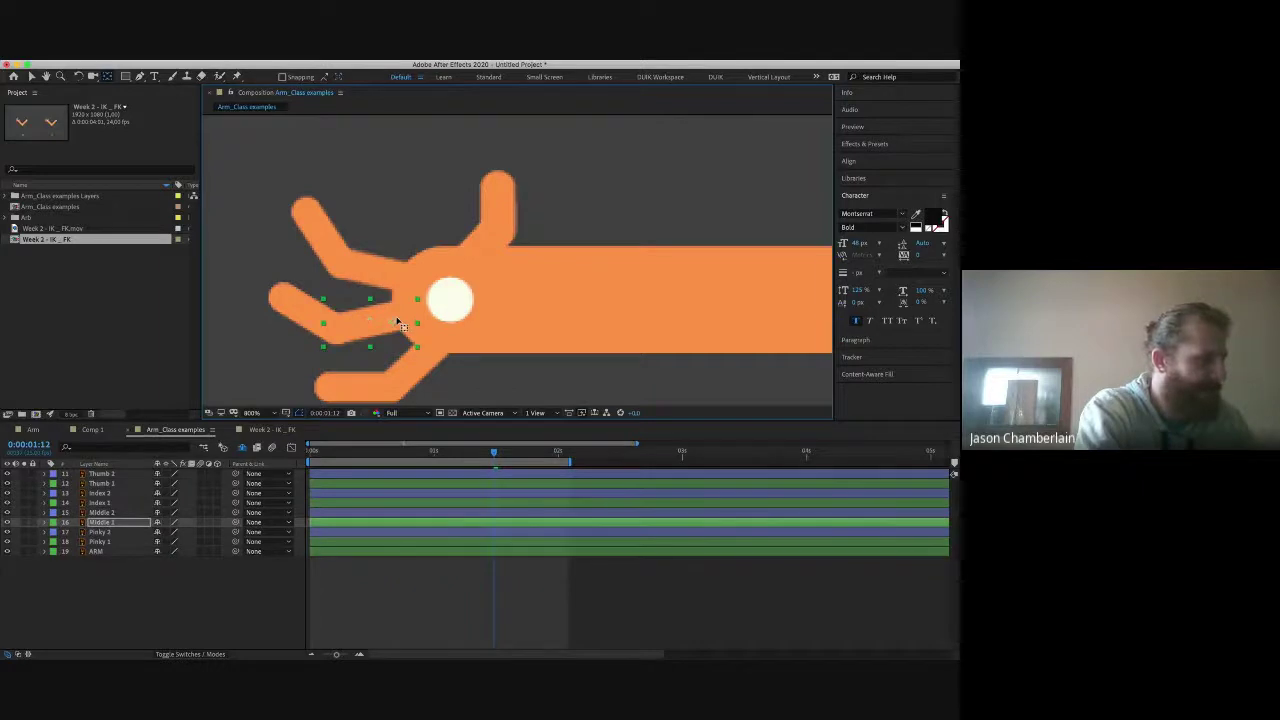
pyautogui.click(355, 386)
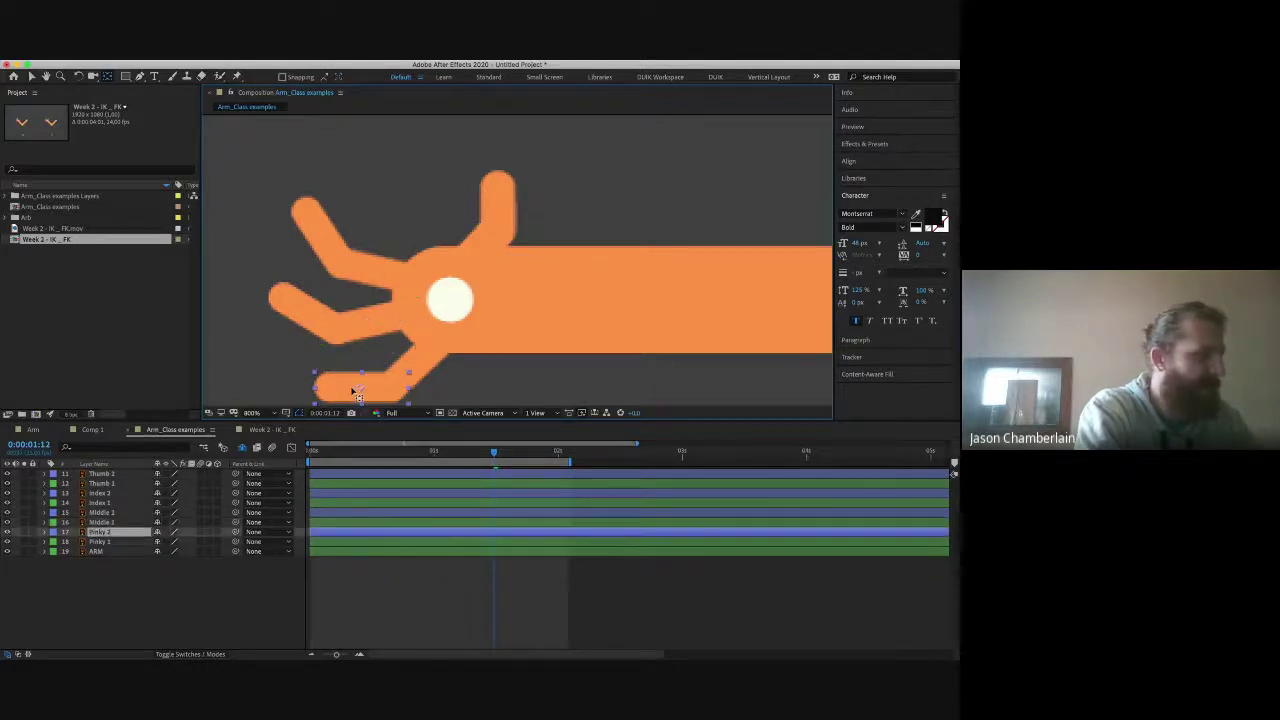
pyautogui.press('Return')
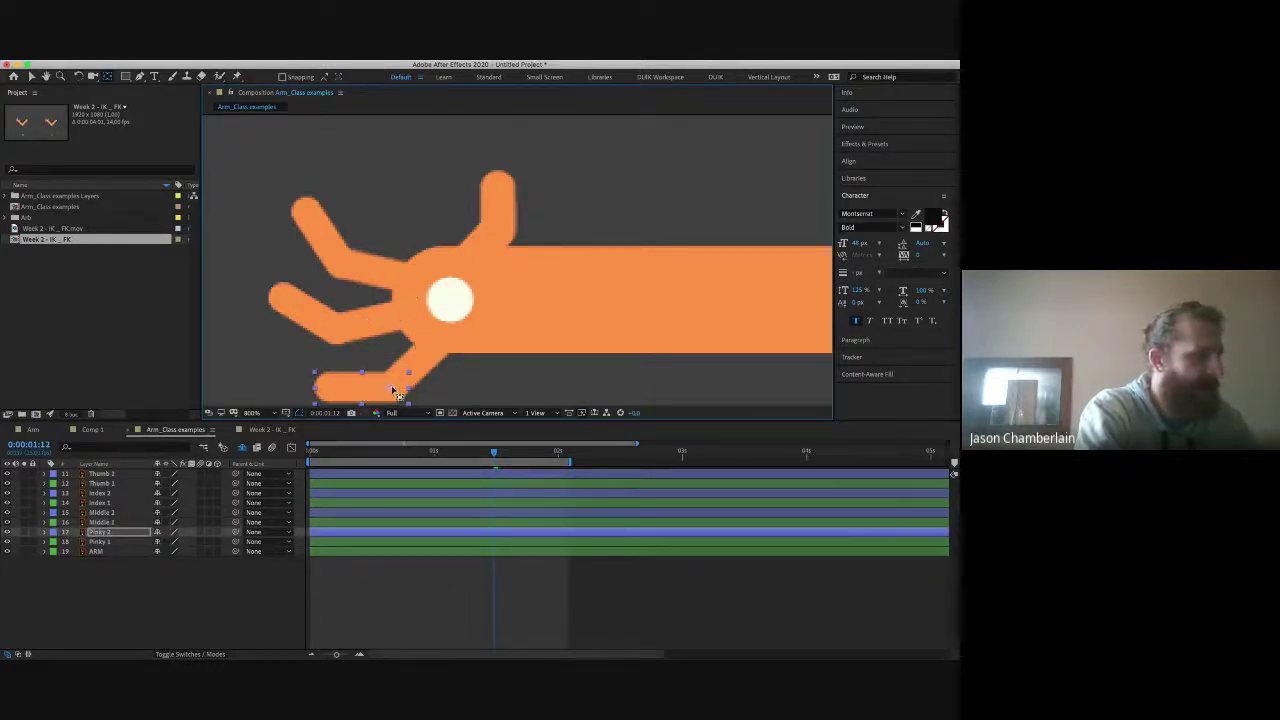
pyautogui.click(416, 362)
pyautogui.press('Return')
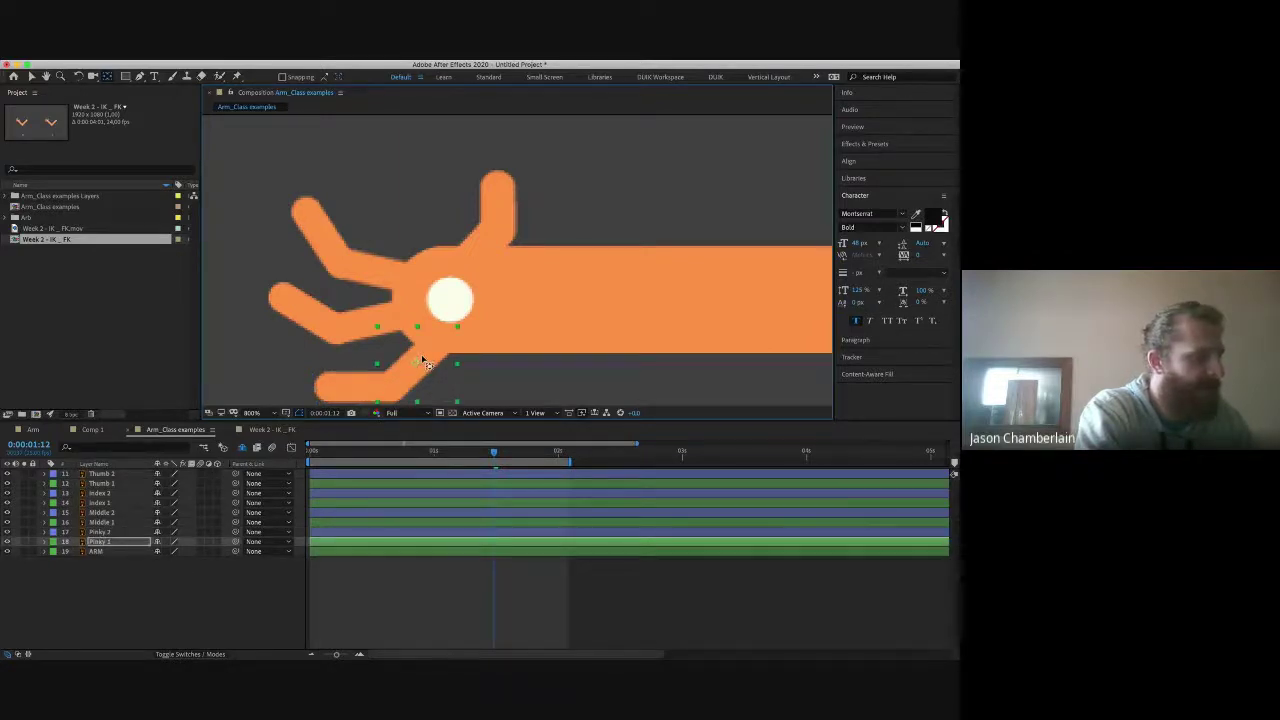
# Step: Test-rotate all finger layers from Thumb 2 through Pinky 1 together to -17° and undo the rotation
pyautogui.keyDown('alt'); pyautogui.scroll(3, 425, 363); pyautogui.keyUp('alt')
pyautogui.keyDown('alt'); pyautogui.scroll(-3, 456, 337); pyautogui.keyUp('alt')
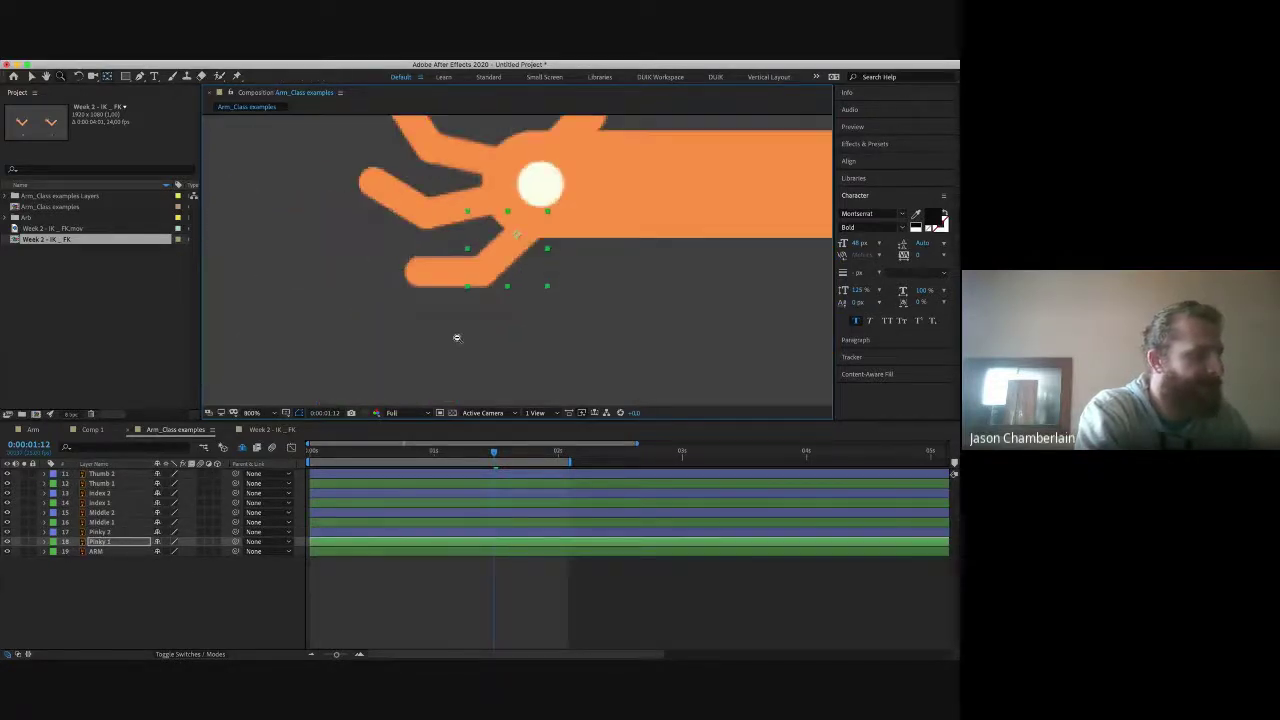
pyautogui.keyDown('alt'); pyautogui.scroll(-5, 535, 278); pyautogui.keyUp('alt')
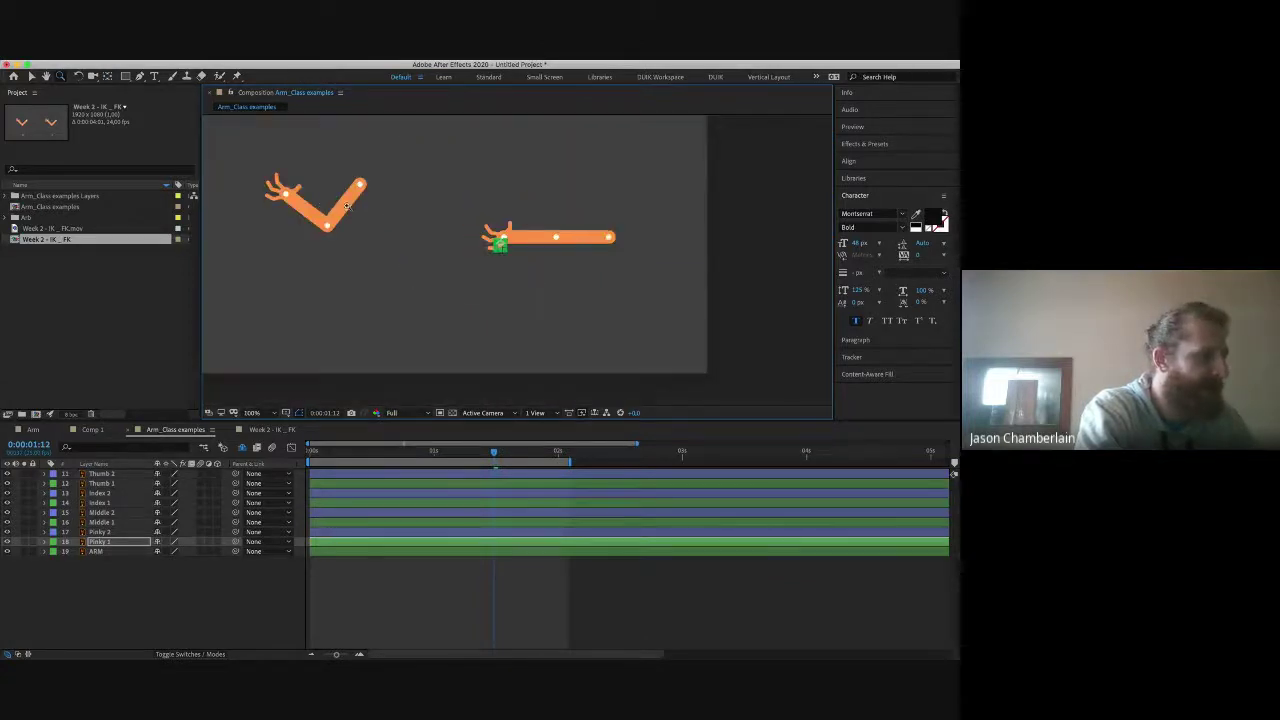
pyautogui.keyDown('alt'); pyautogui.scroll(4, 477, 211); pyautogui.keyUp('alt')
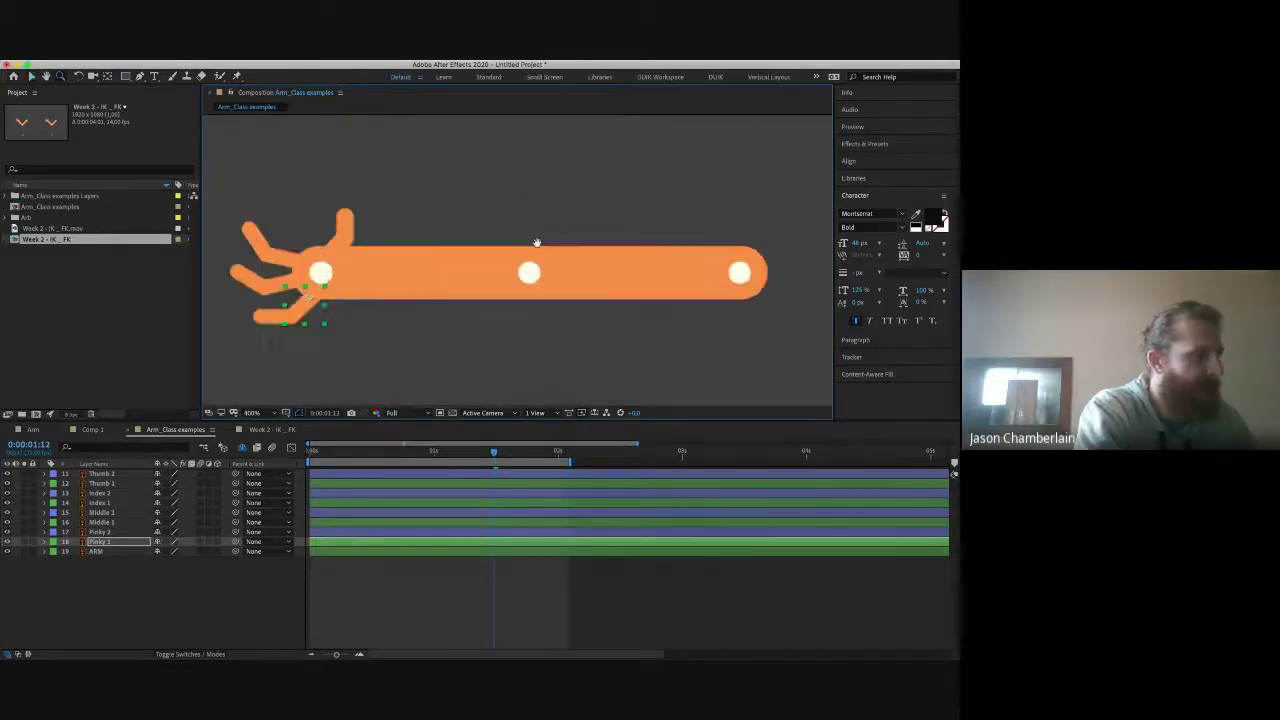
pyautogui.hscroll(-3, 534, 246)
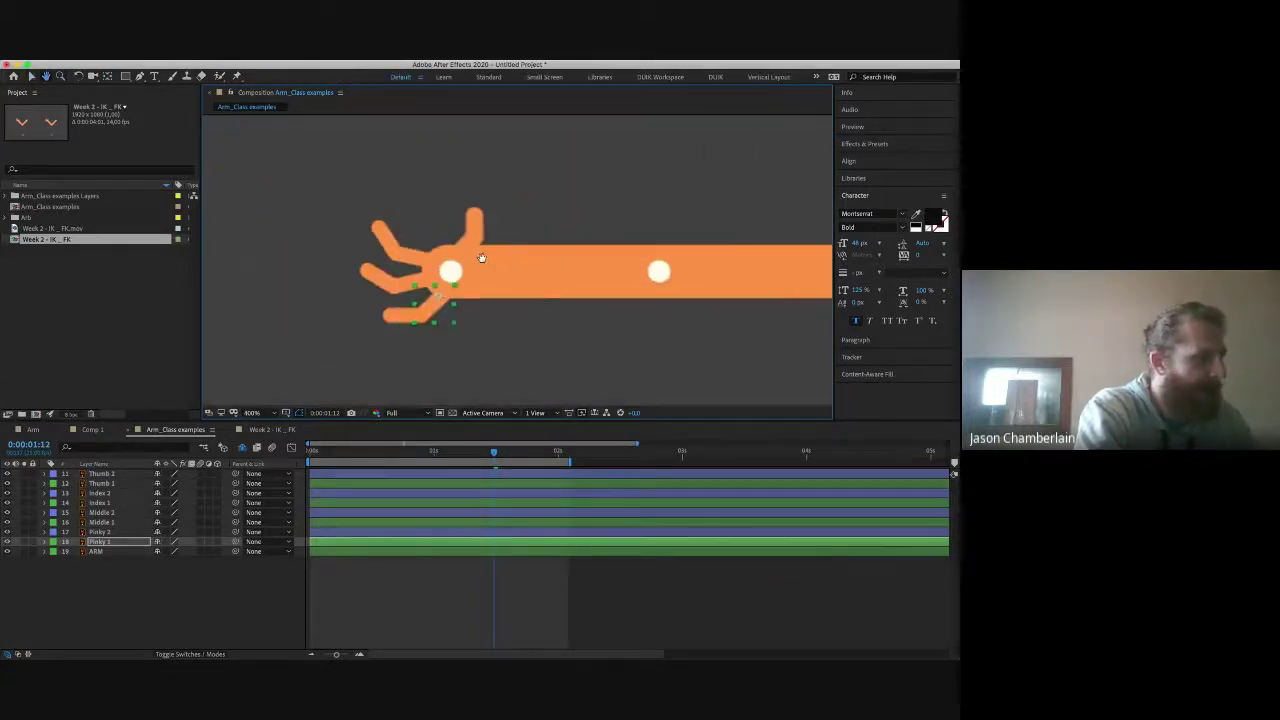
pyautogui.keyDown('shift'); pyautogui.click(113, 476); pyautogui.keyUp('shift')
pyautogui.press('r')
pyautogui.moveTo(168, 484); pyautogui.dragTo(165, 484)
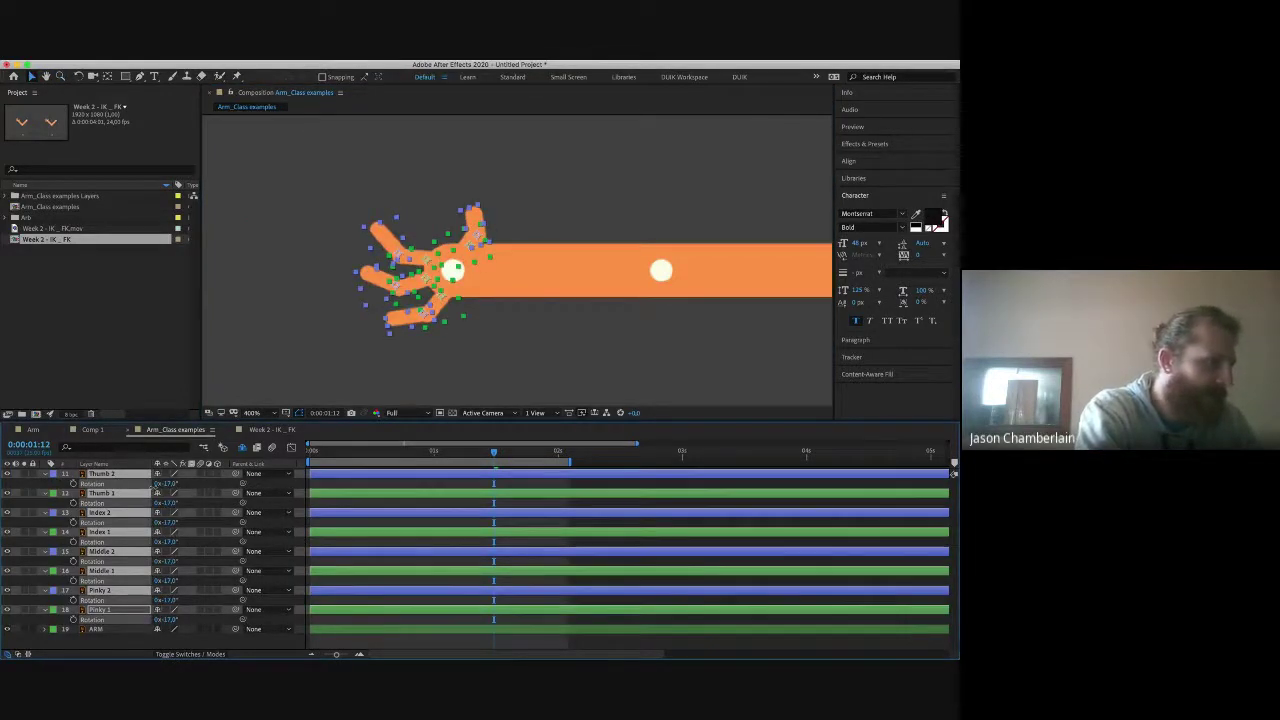
pyautogui.hotkey('ctrl', 'z')
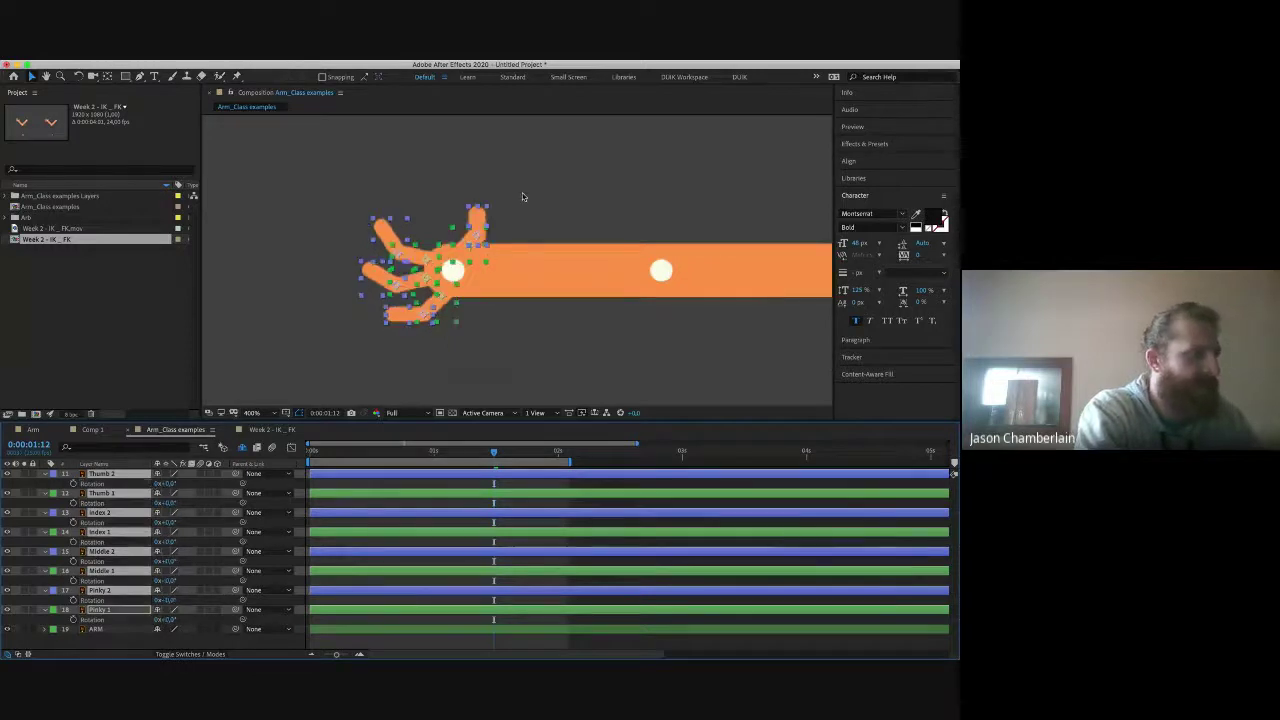
pyautogui.hotkey('ctrl', 'z')
pyautogui.click(527, 190)
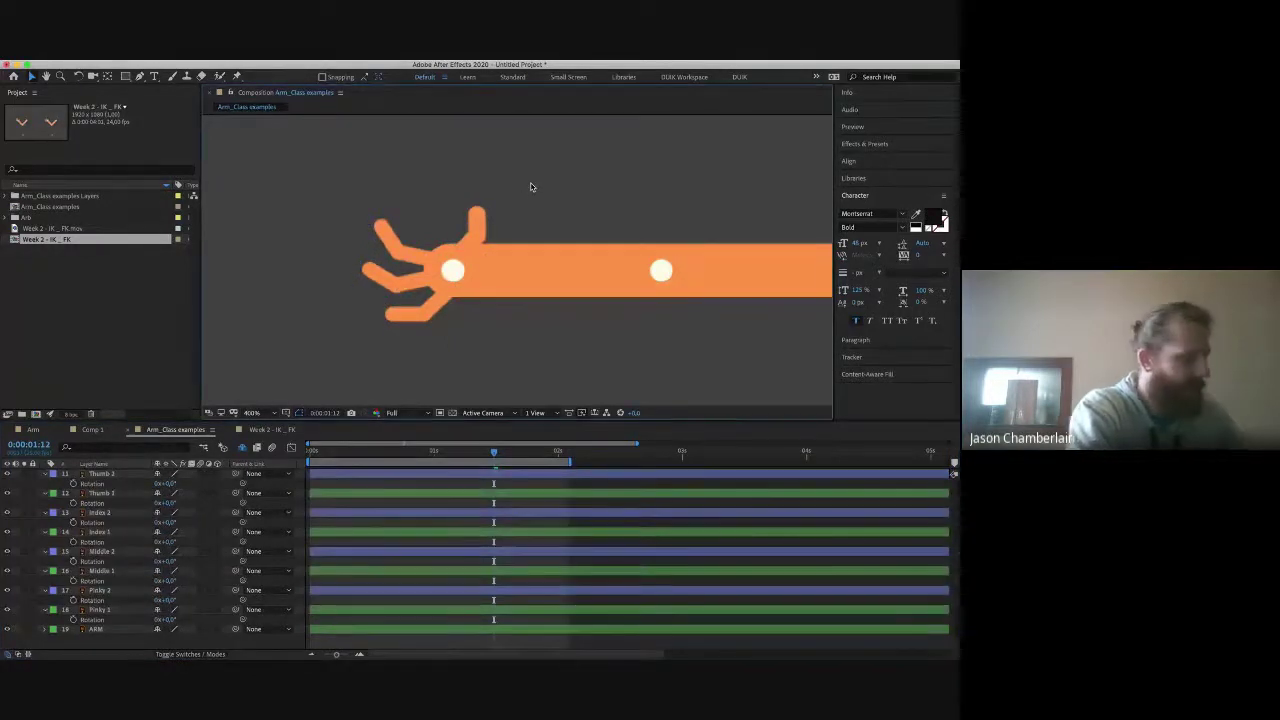
# Step: Select all the second arm's layers, collapse their rotation properties and clear the selection
pyautogui.hotkey('ctrl', 'a')
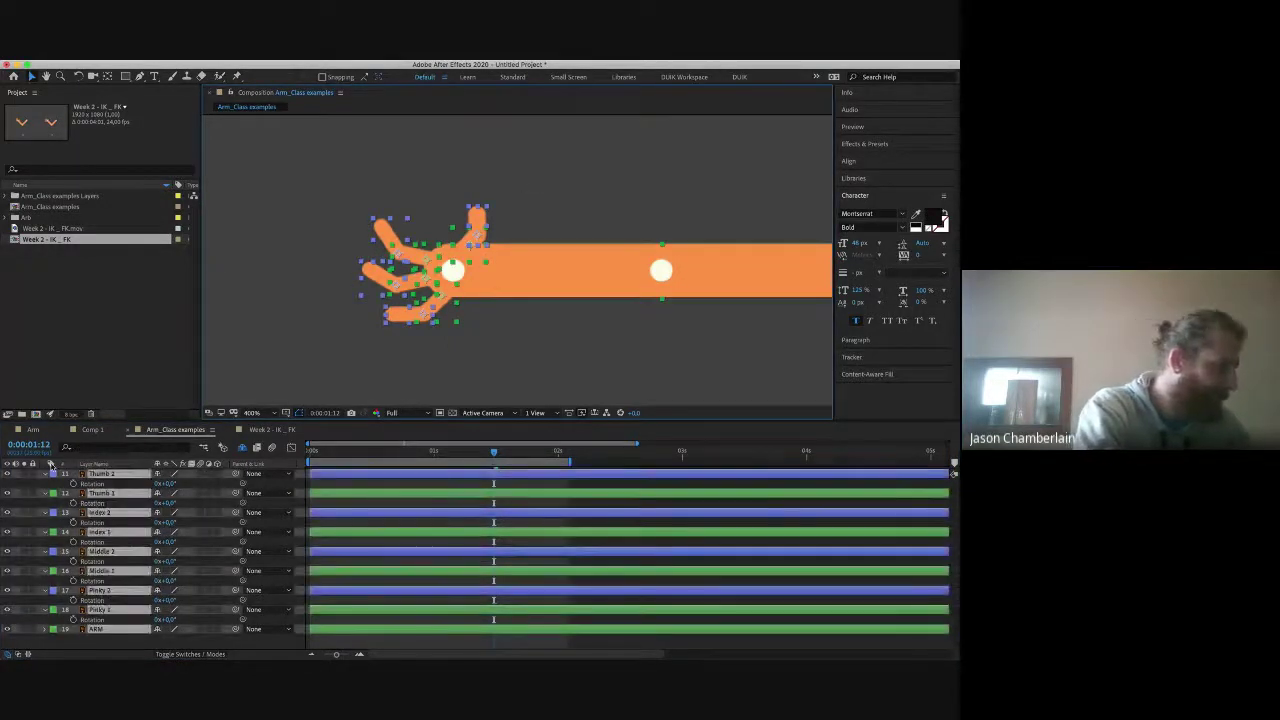
pyautogui.click(44, 474)
pyautogui.click(104, 589)
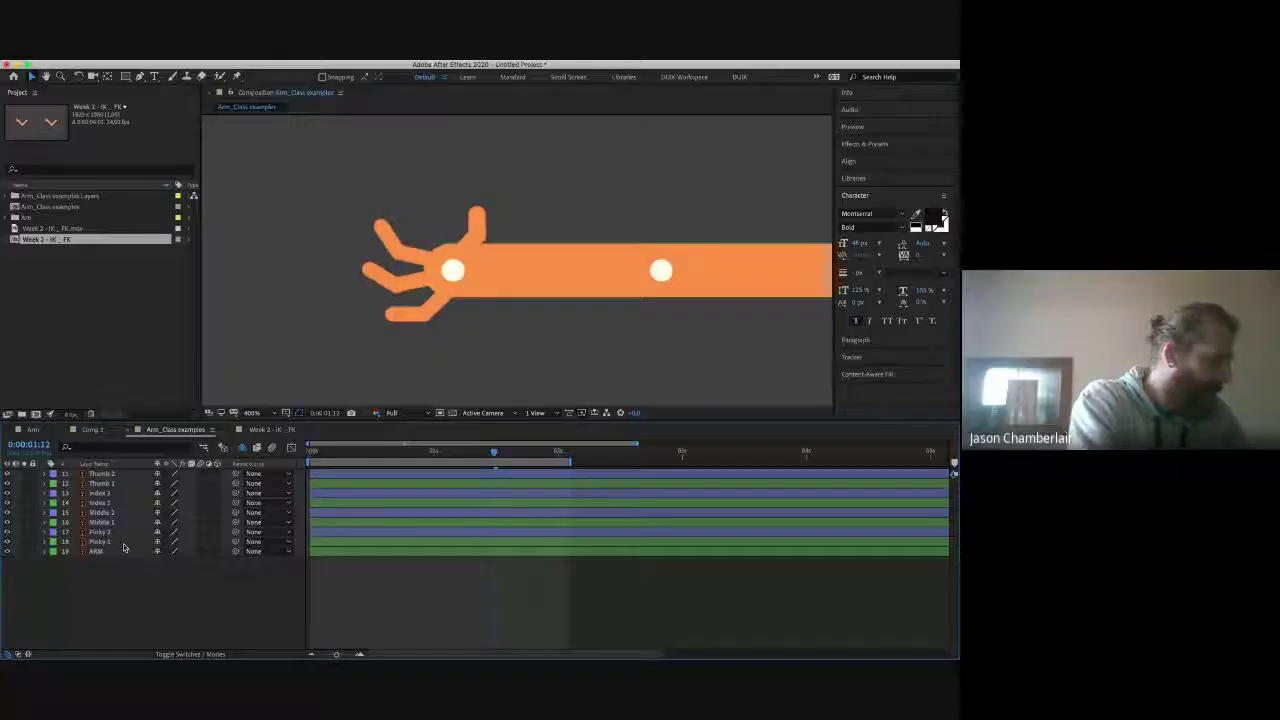
# Step: Parent the finger base layers Pinky 1, Middle 1, Index 1 and Thumb 1 to the ARM layer
pyautogui.click(120, 542)
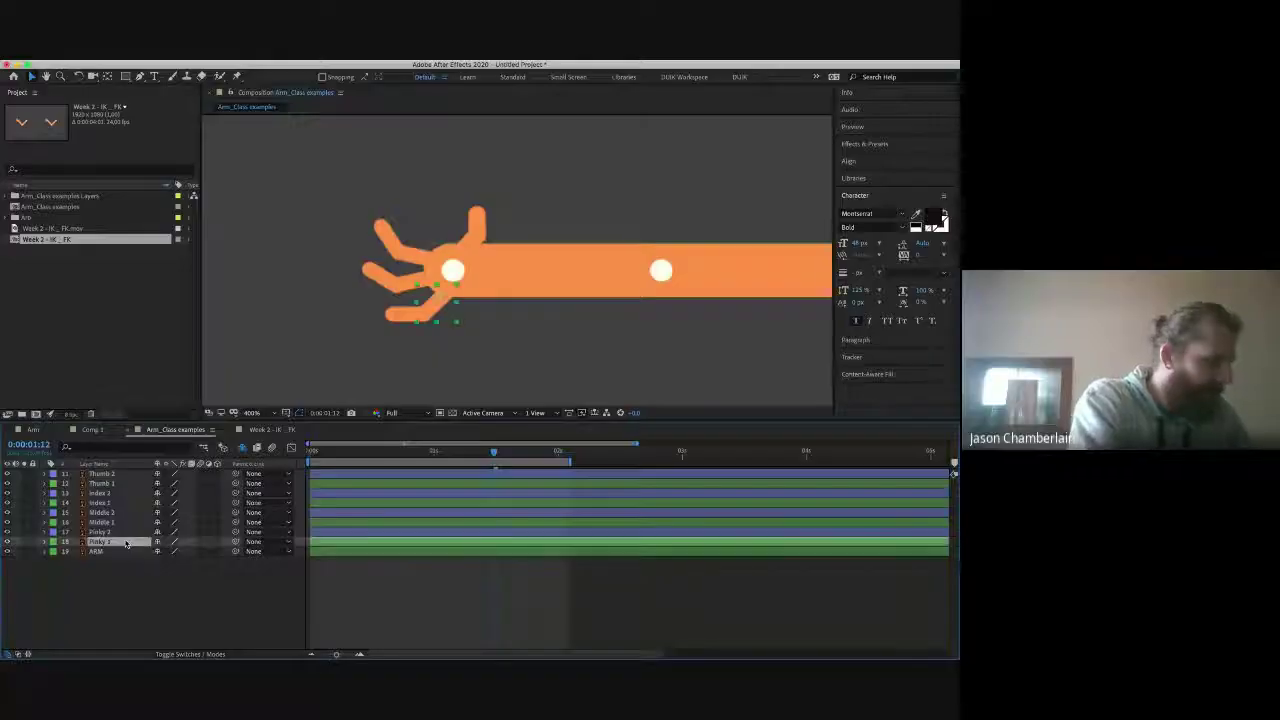
pyautogui.click(117, 524)
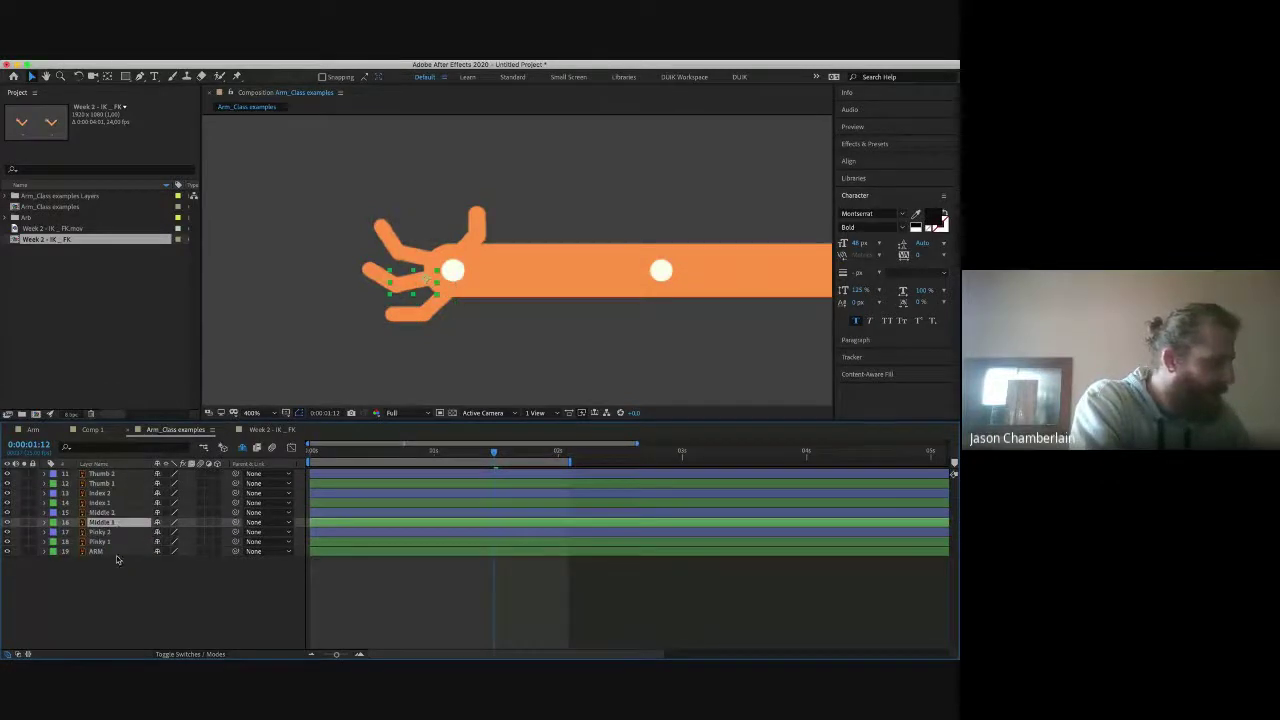
pyautogui.click(118, 542)
pyautogui.keyDown('super'); pyautogui.click(117, 512); pyautogui.keyUp('super')
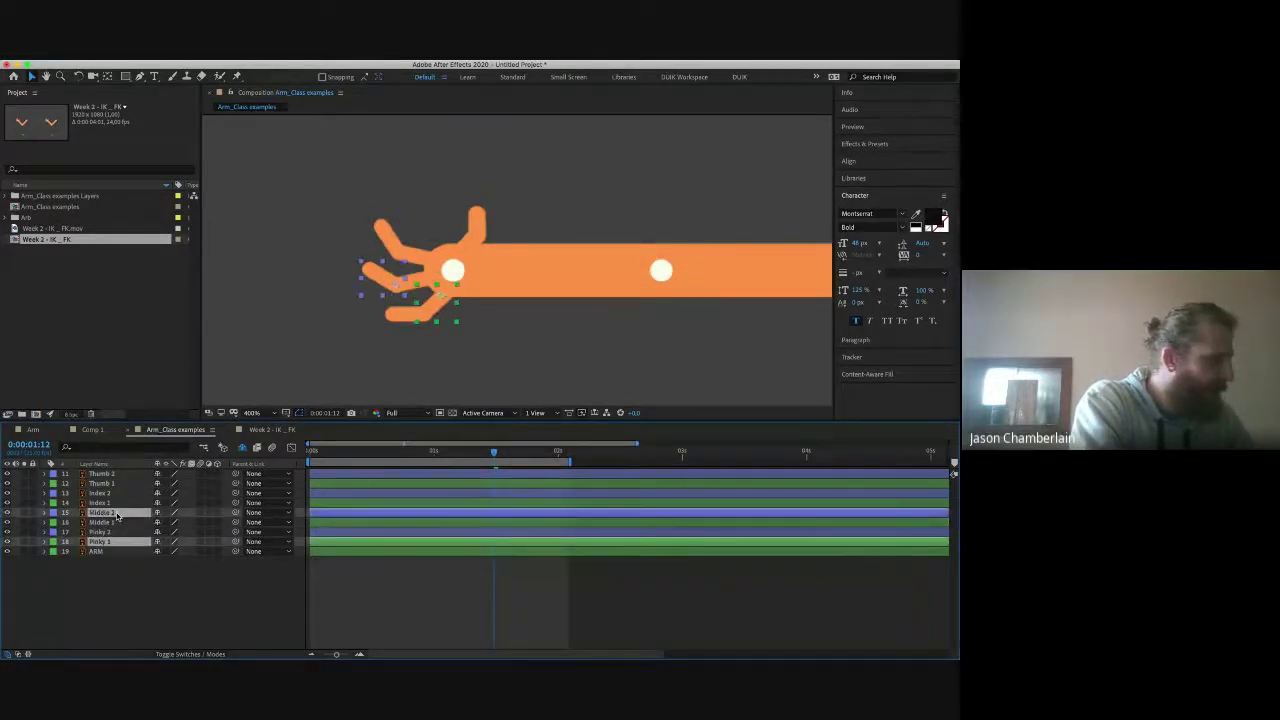
pyautogui.keyDown('super'); pyautogui.click(117, 512); pyautogui.keyUp('super')
pyautogui.keyDown('super'); pyautogui.click(117, 521); pyautogui.keyUp('super')
pyautogui.keyDown('super'); pyautogui.click(117, 503); pyautogui.keyUp('super')
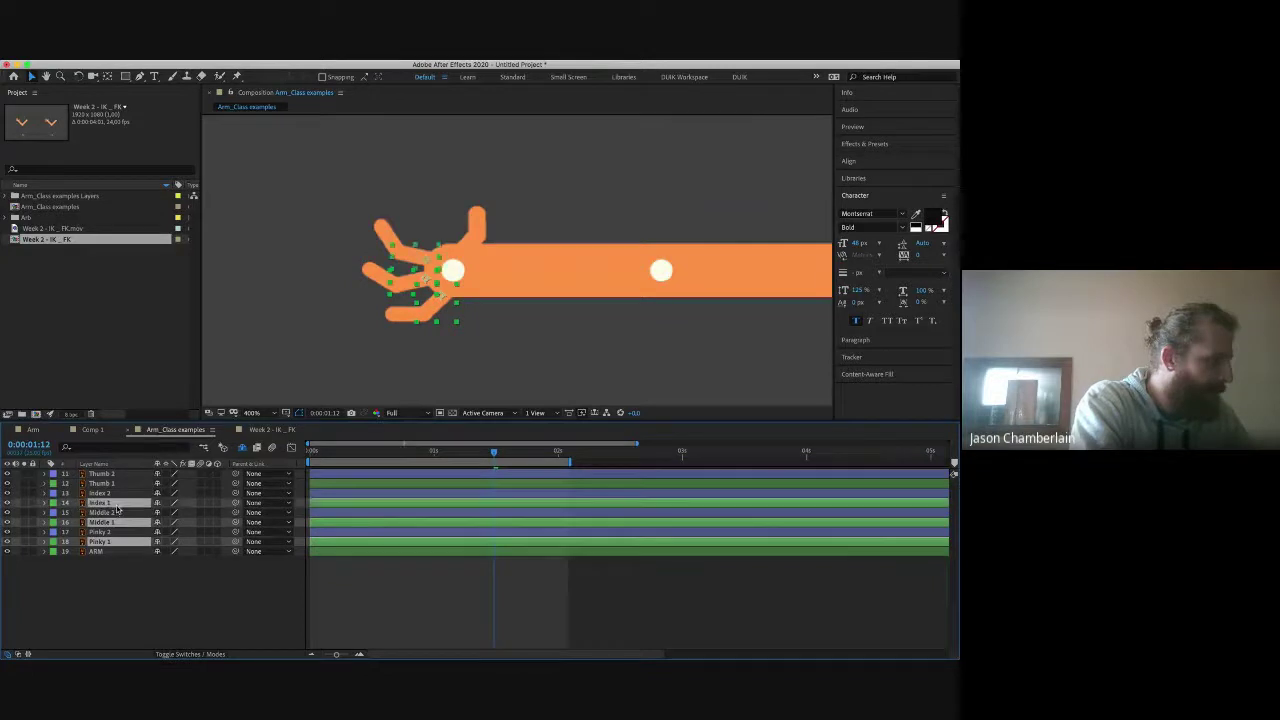
pyautogui.keyDown('super'); pyautogui.click(120, 484); pyautogui.keyUp('super')
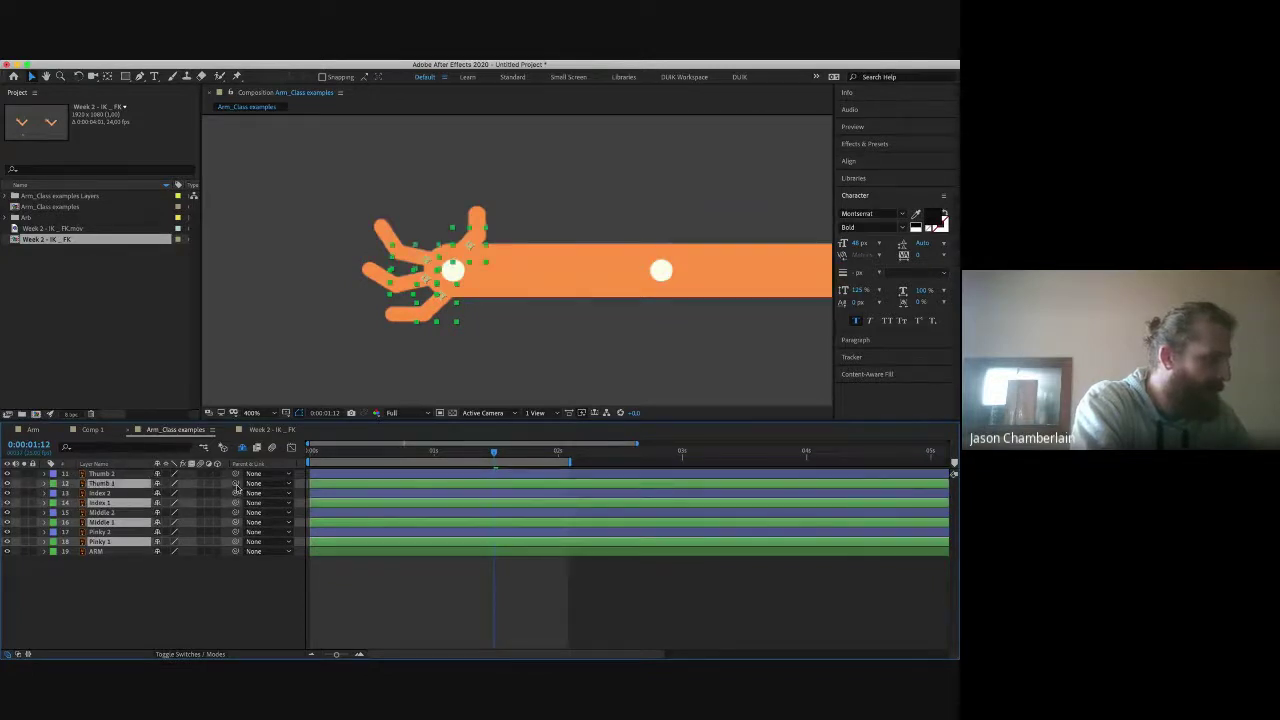
pyautogui.moveTo(236, 492); pyautogui.dragTo(113, 553)
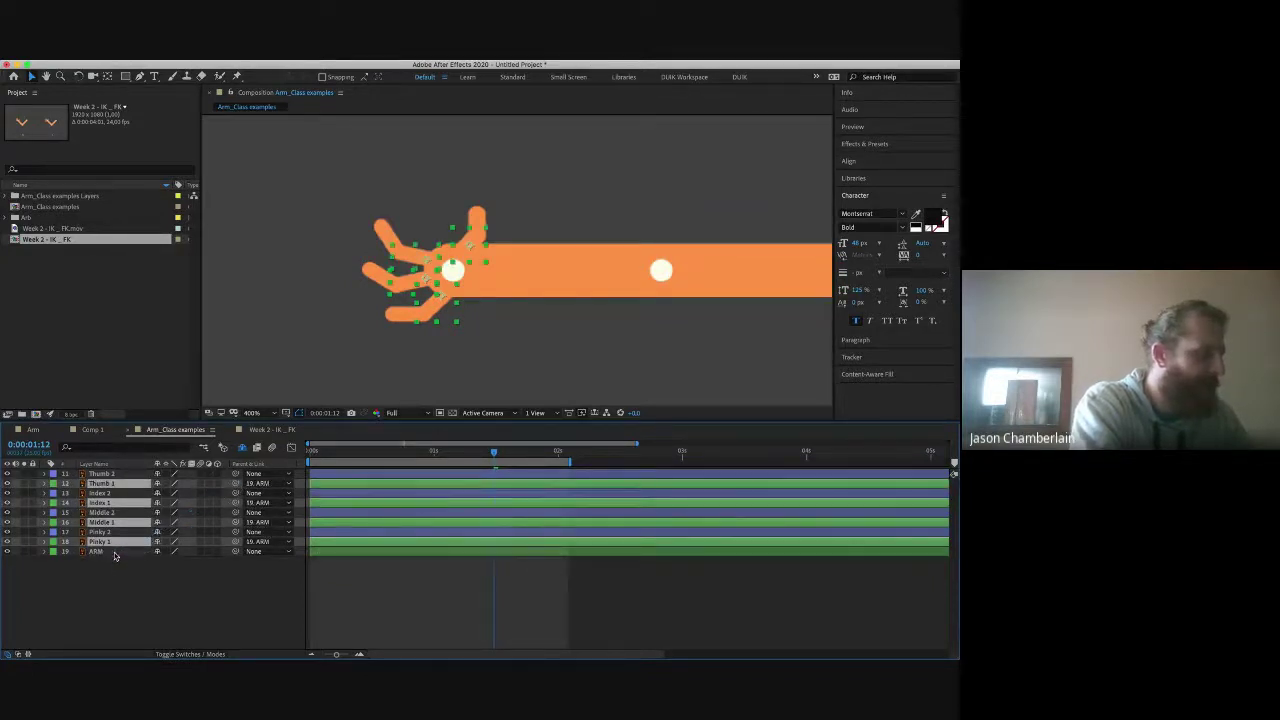
# Step: Parent the Pinky 2 layer to Pinky 1 and the Middle 2 layer to Middle 1
pyautogui.click(117, 532)
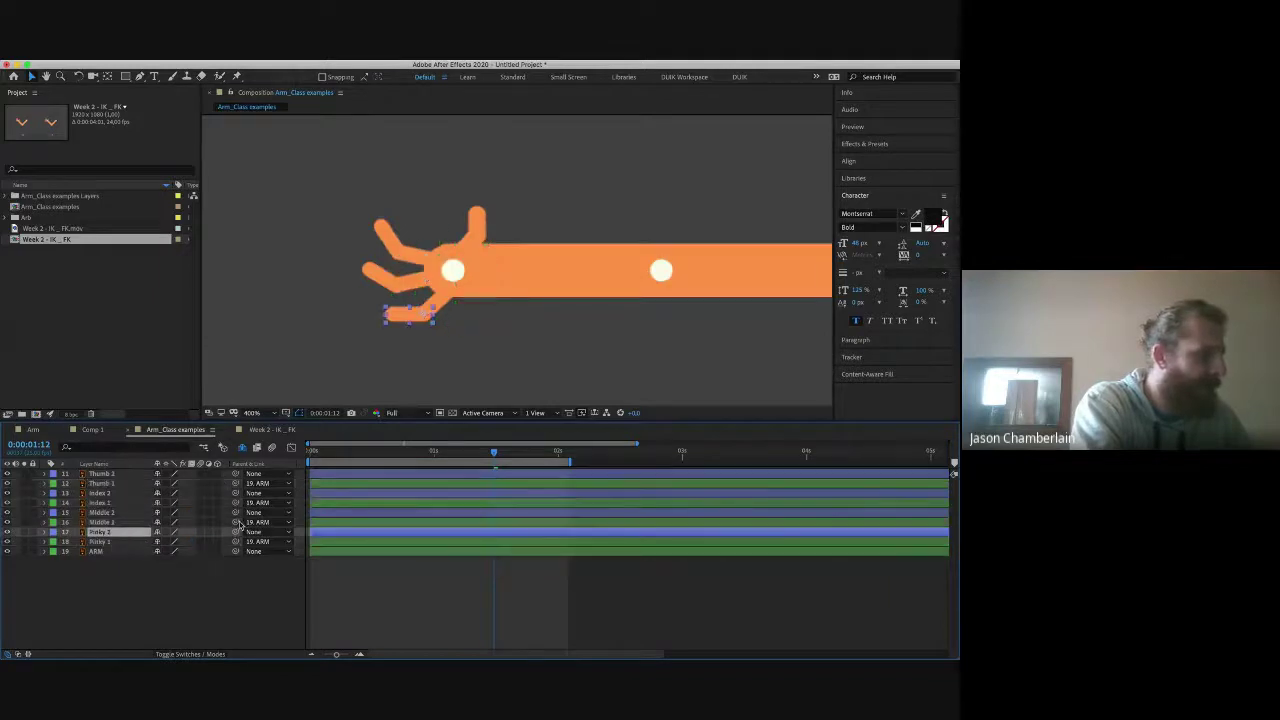
pyautogui.moveTo(236, 532); pyautogui.dragTo(132, 546)
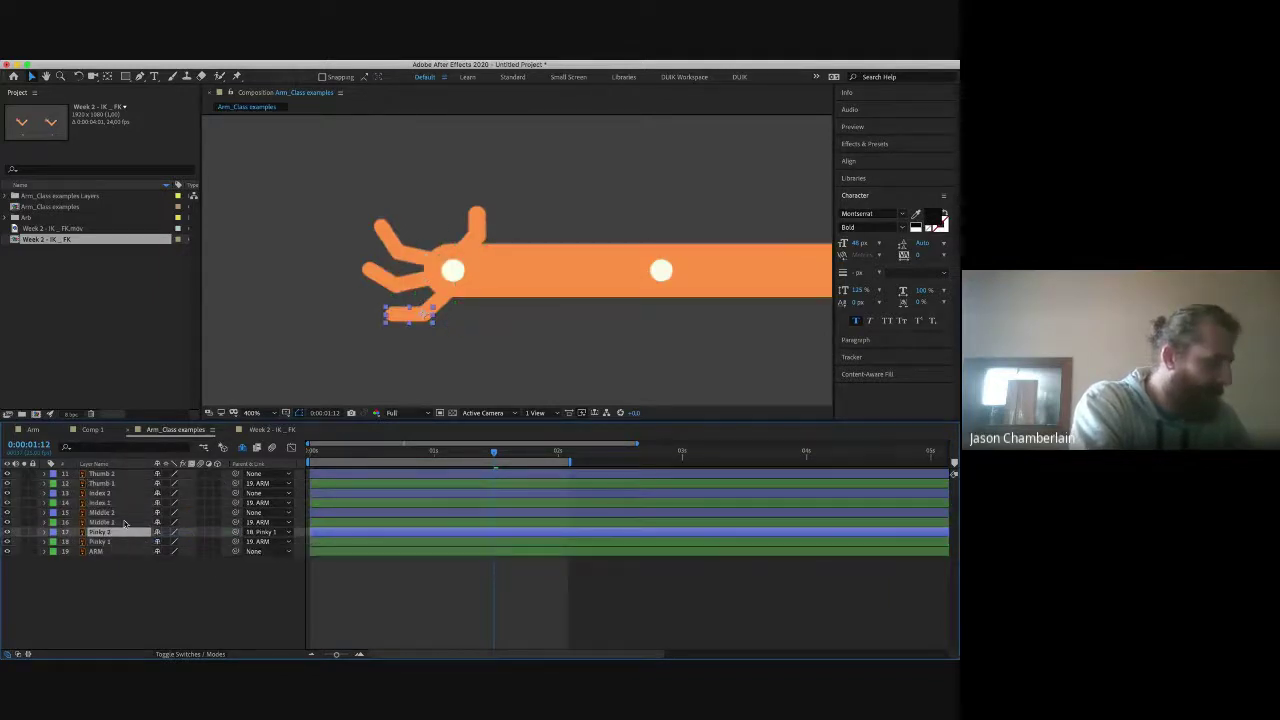
pyautogui.click(122, 513)
pyautogui.moveTo(236, 513); pyautogui.dragTo(130, 521)
# Step: Parent the Index 2 layer to Index 1 and the Thumb 2 layer to Thumb 1
pyautogui.click(132, 494)
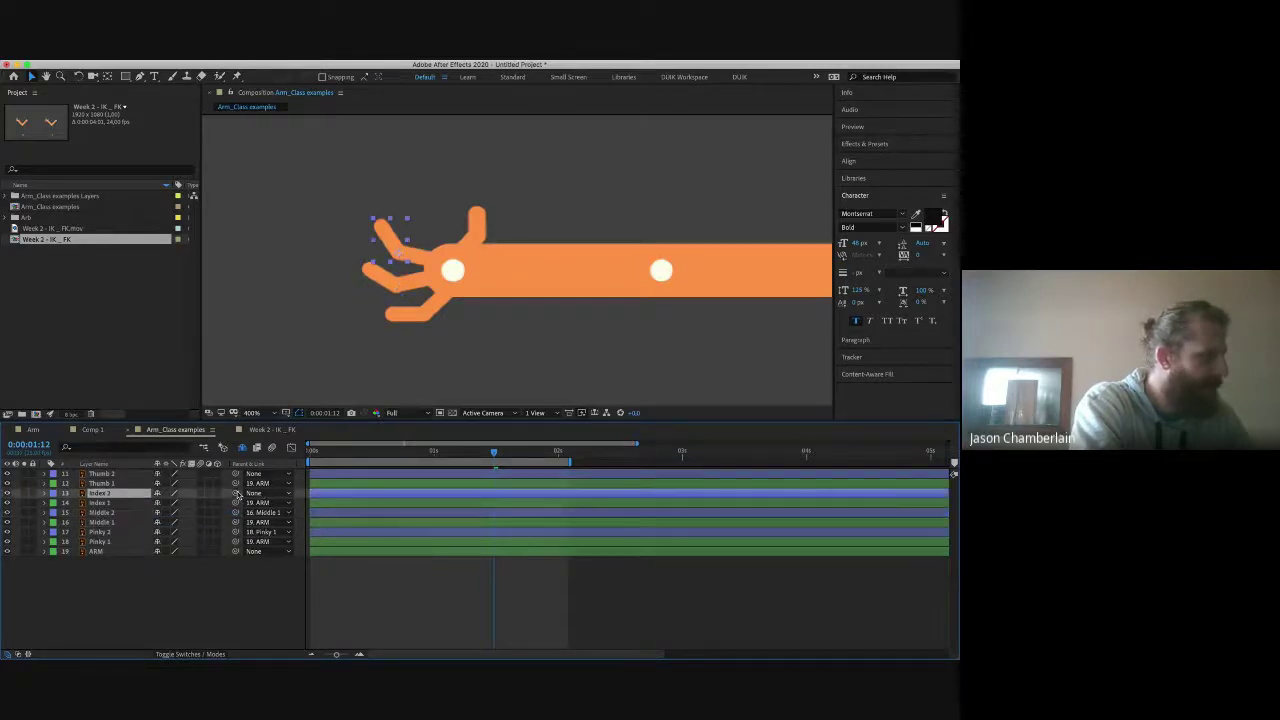
pyautogui.moveTo(236, 494); pyautogui.dragTo(130, 504)
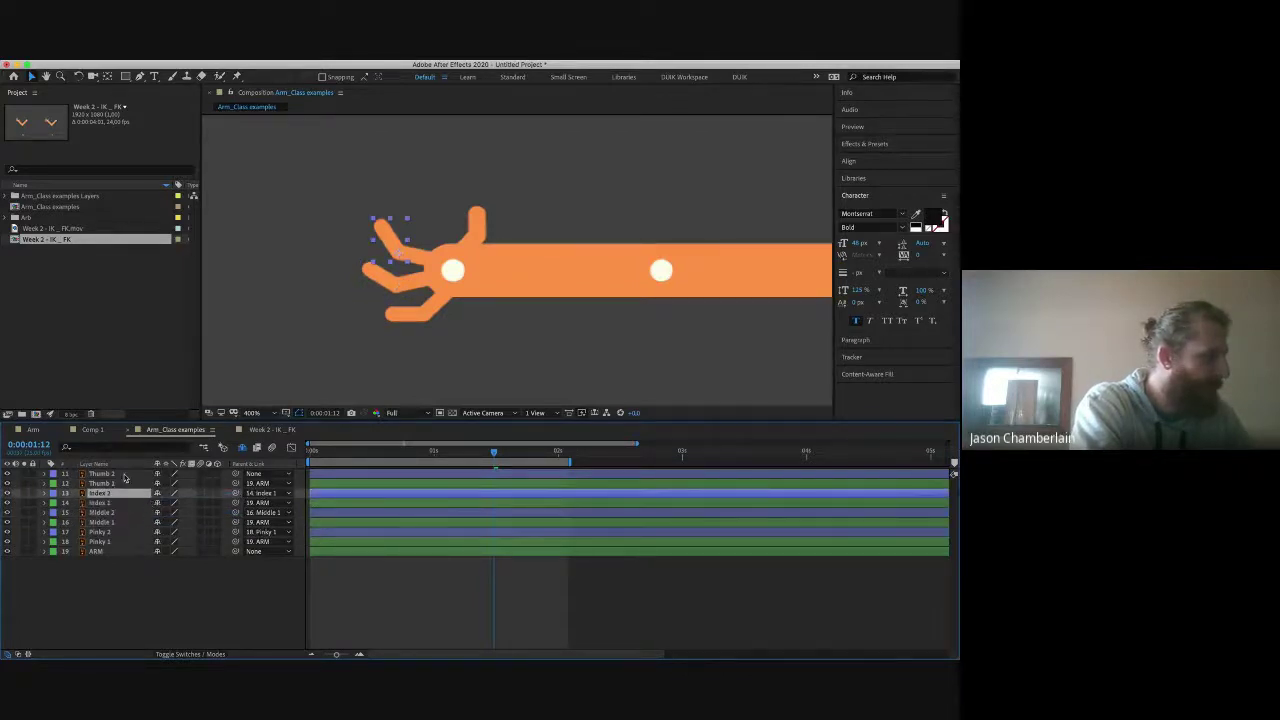
pyautogui.click(124, 475)
pyautogui.moveTo(236, 474); pyautogui.dragTo(121, 486)
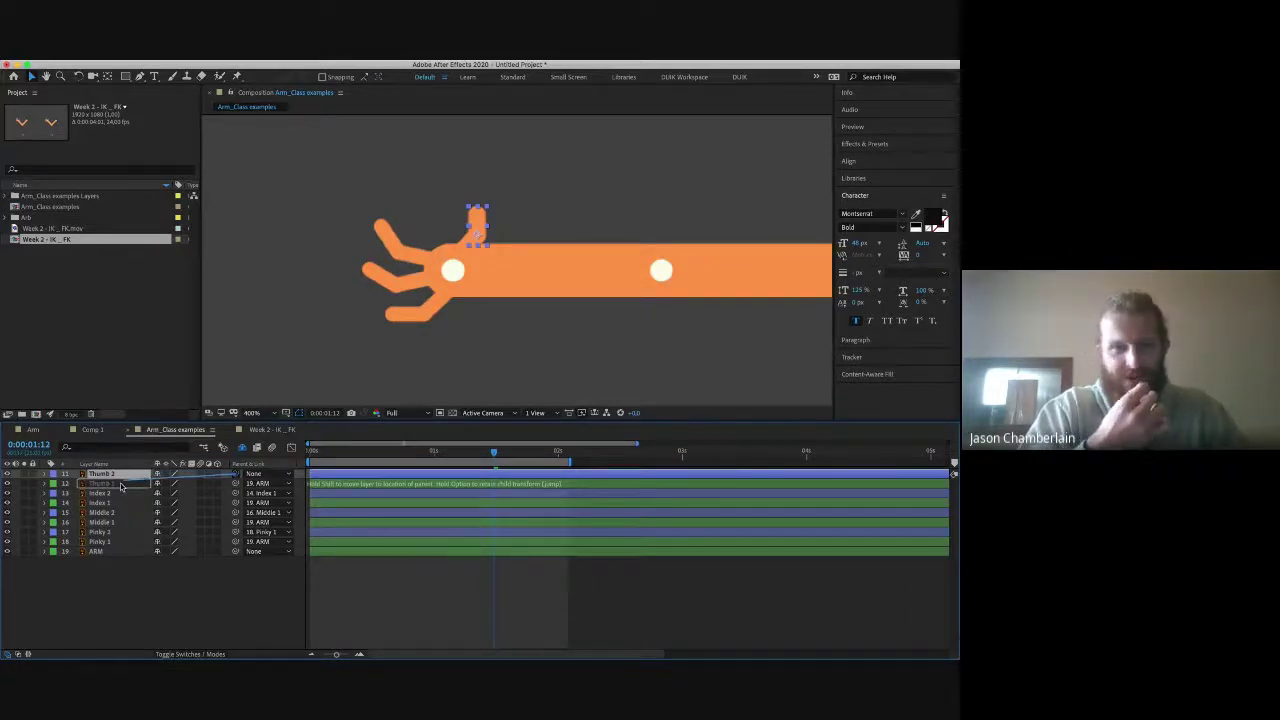
pyautogui.moveTo(121, 486); pyautogui.dragTo(121, 487)
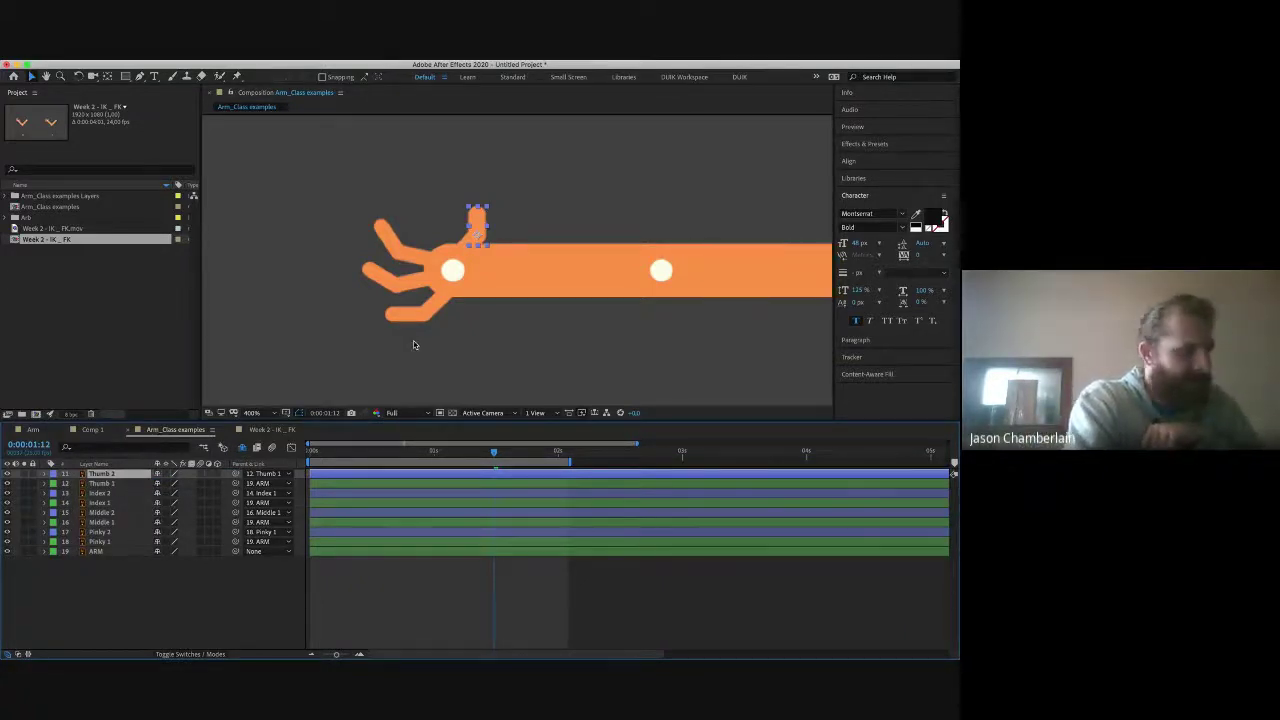
pyautogui.press(',')
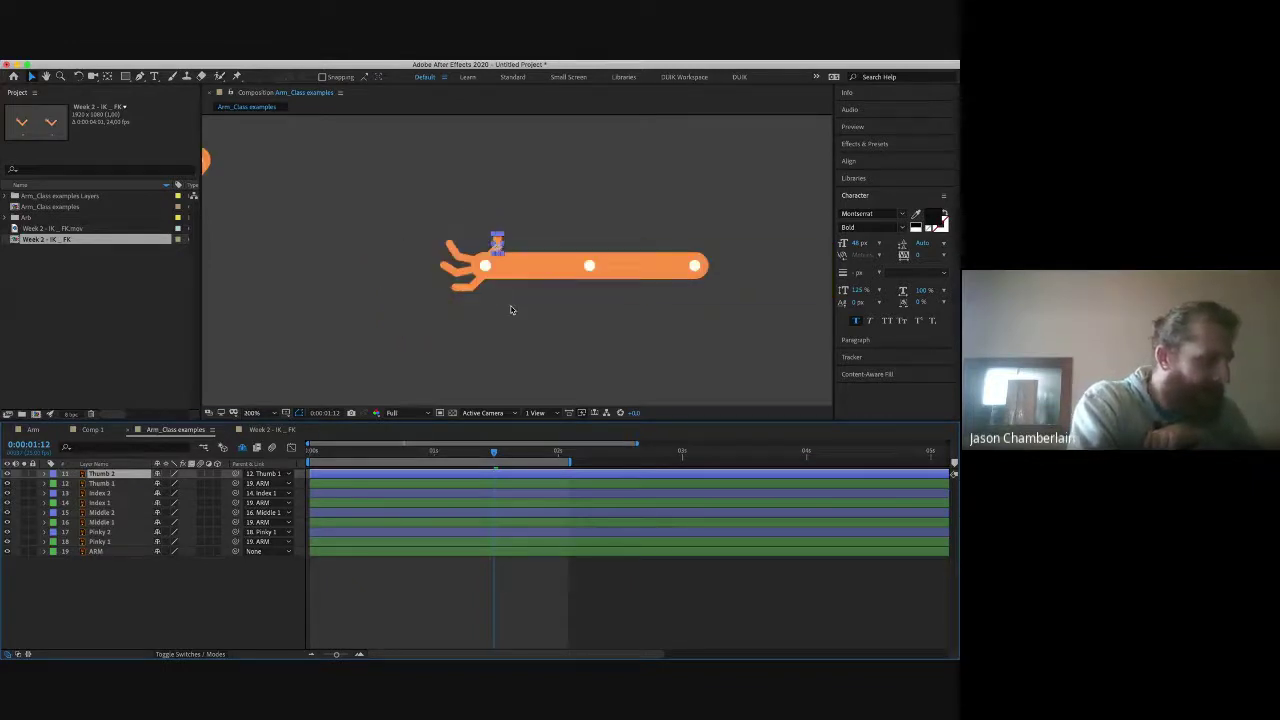
# Step: Select the second arm's ARM layer, activate the Puppet Pin tool and open the layer's effect controls
pyautogui.click(545, 278)
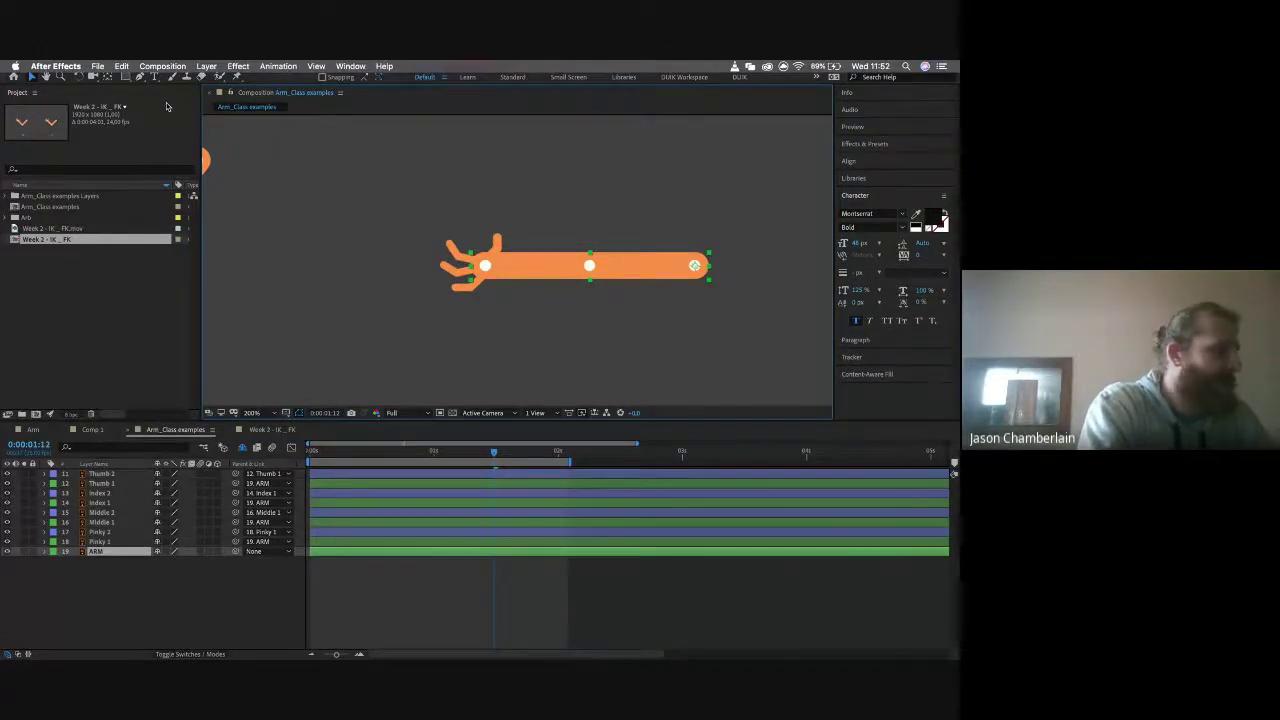
pyautogui.click(239, 77)
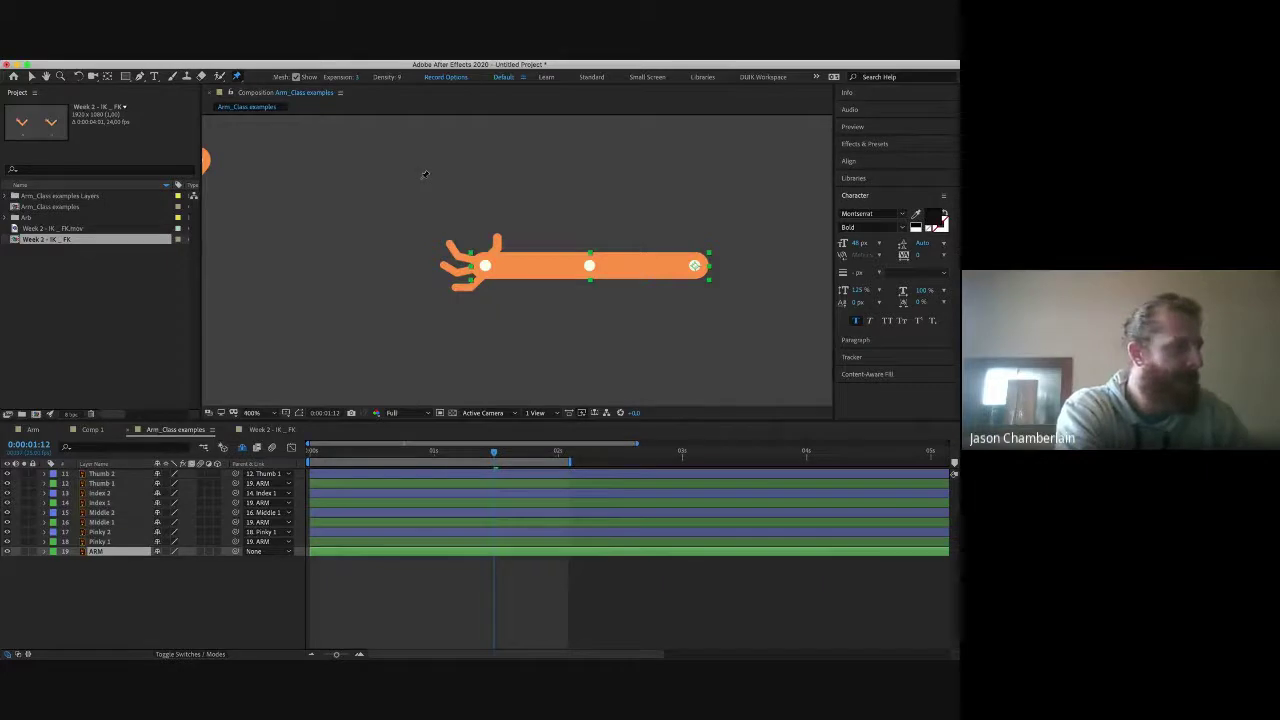
pyautogui.press('.')
pyautogui.press('h')
pyautogui.moveTo(648, 149); pyautogui.dragTo(538, 177)
pyautogui.hotkey('ctrl', 'p')
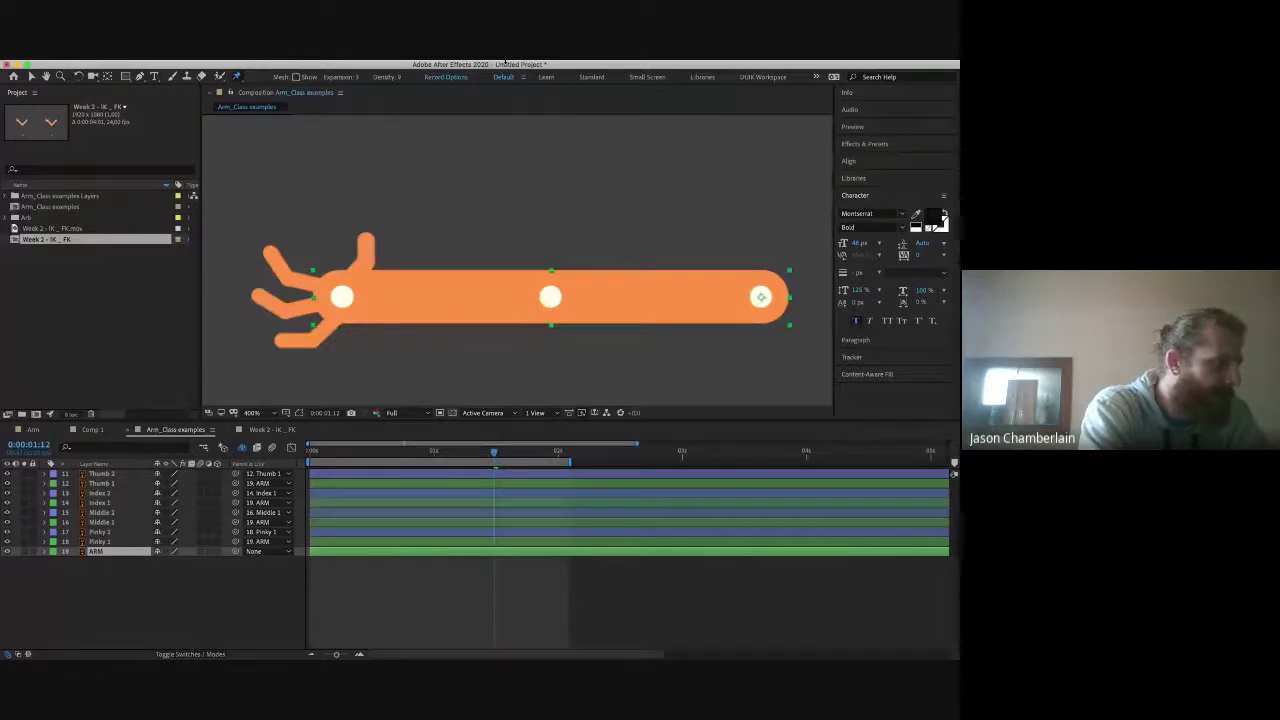
pyautogui.click(348, 66)
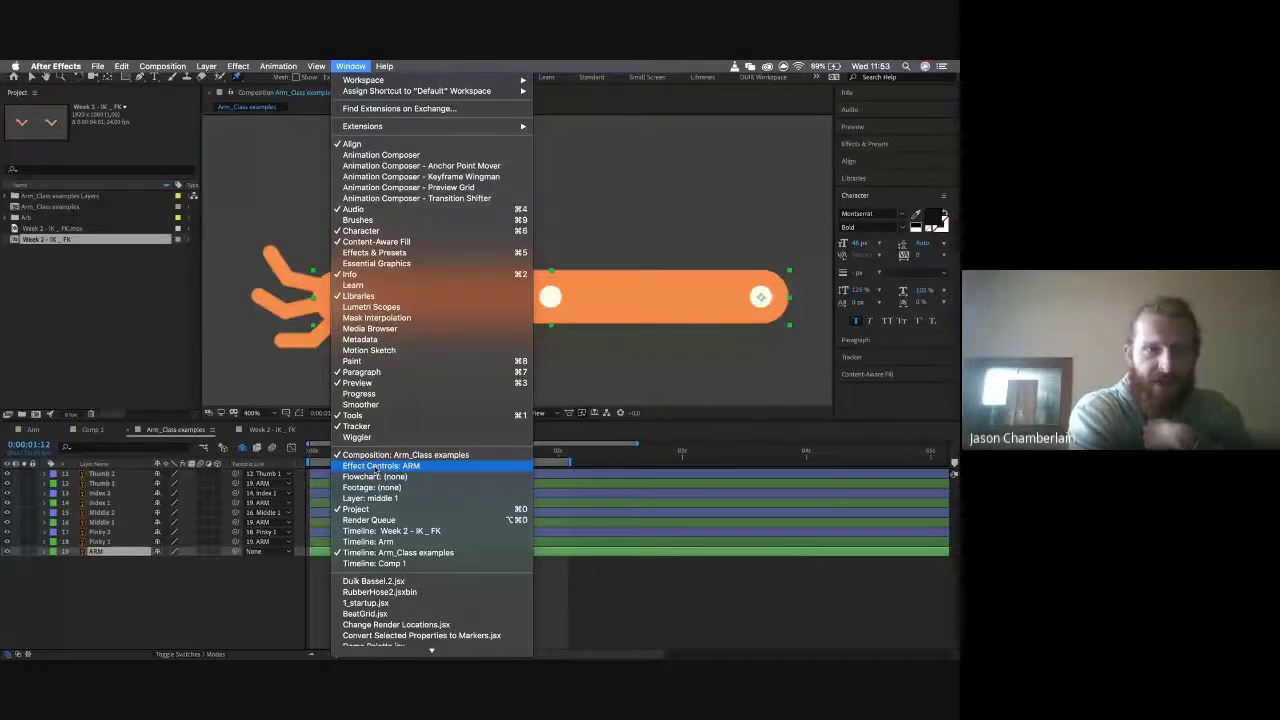
pyautogui.click(406, 466)
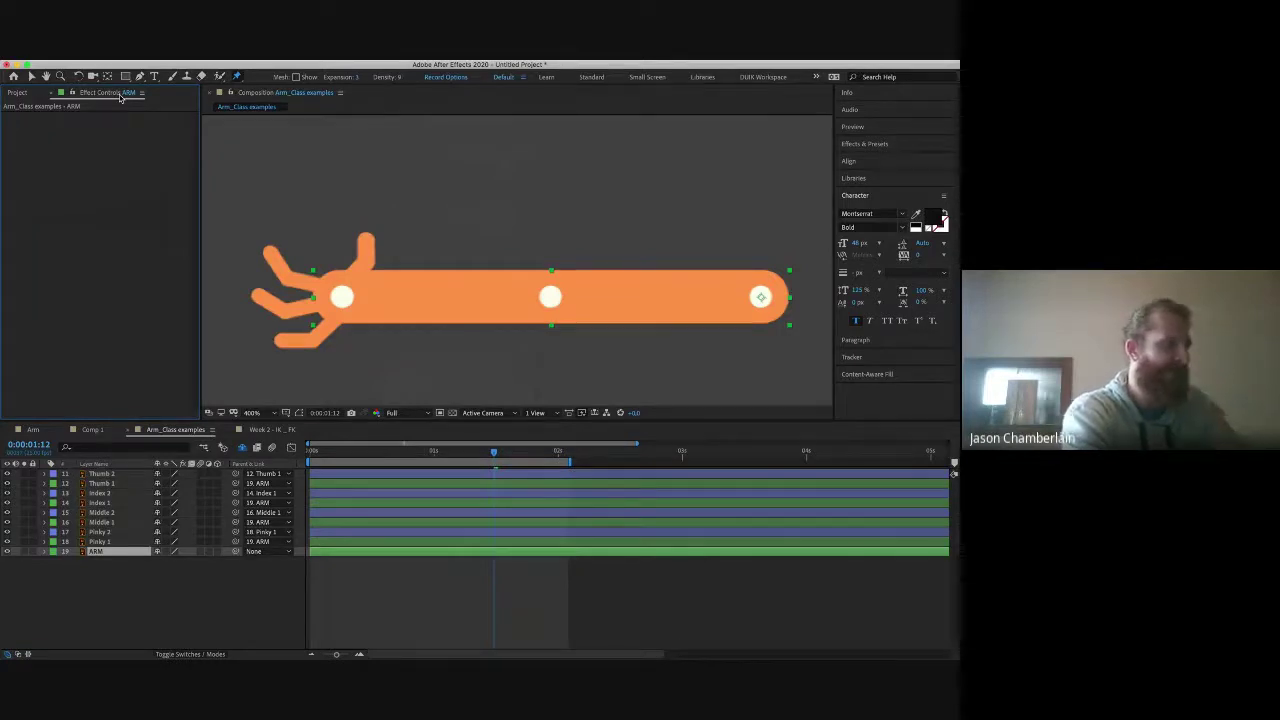
# Step: Place puppet pins on the ARM layer at the centres of the shoulder, elbow and wrist joints
pyautogui.click(762, 295)
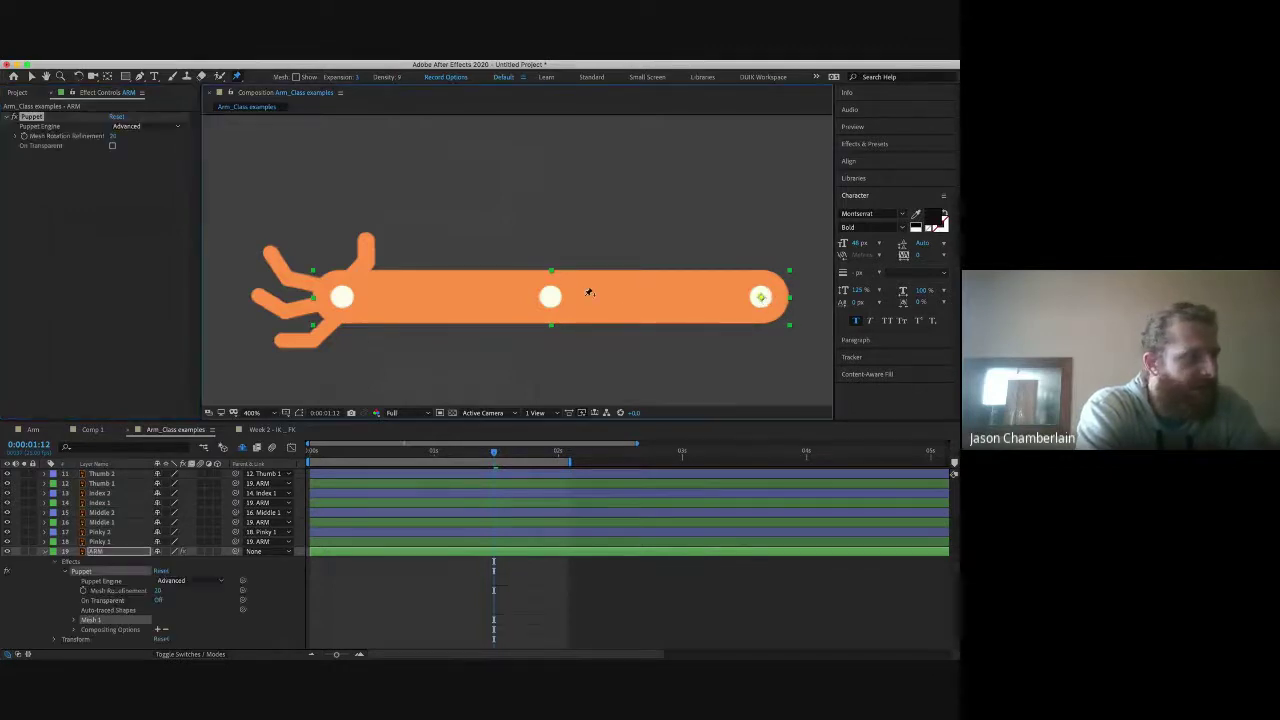
pyautogui.click(553, 296)
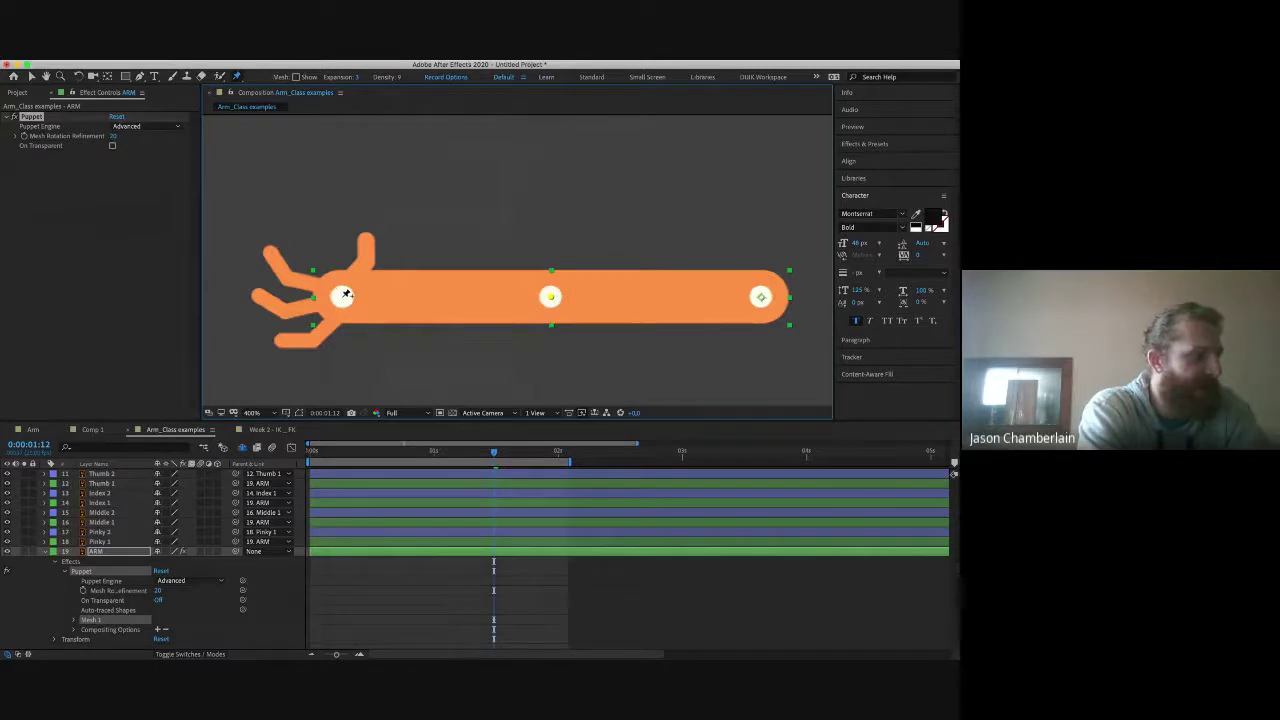
pyautogui.click(345, 294)
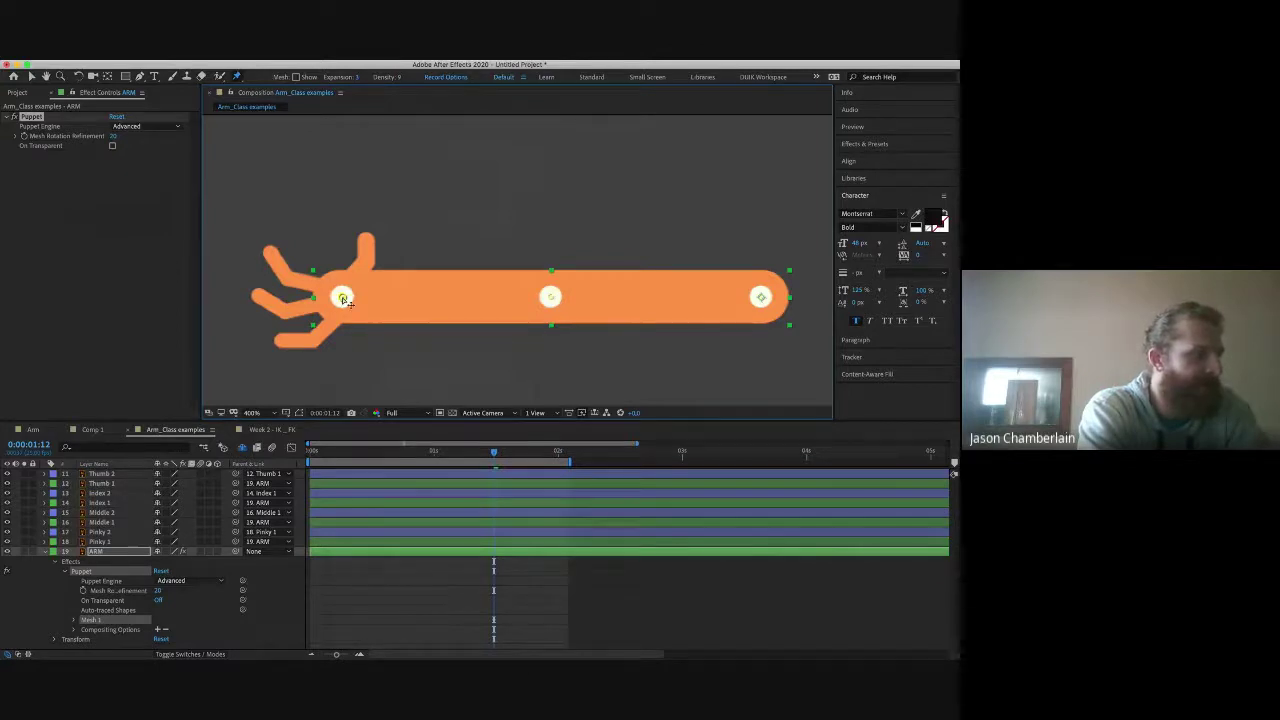
pyautogui.click(552, 299)
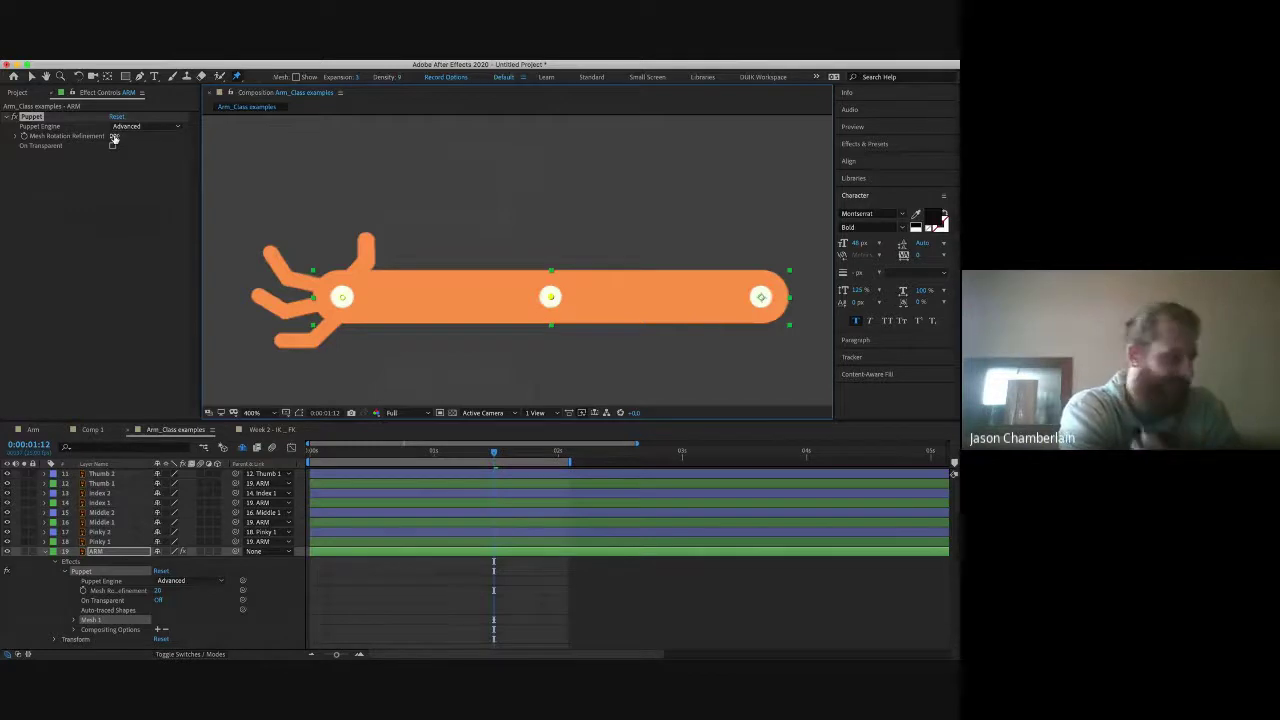
# Step: Reveal the ARM layer's keyframes and move all three puppet pin position keyframes to 0:00:00:00
pyautogui.click(120, 559)
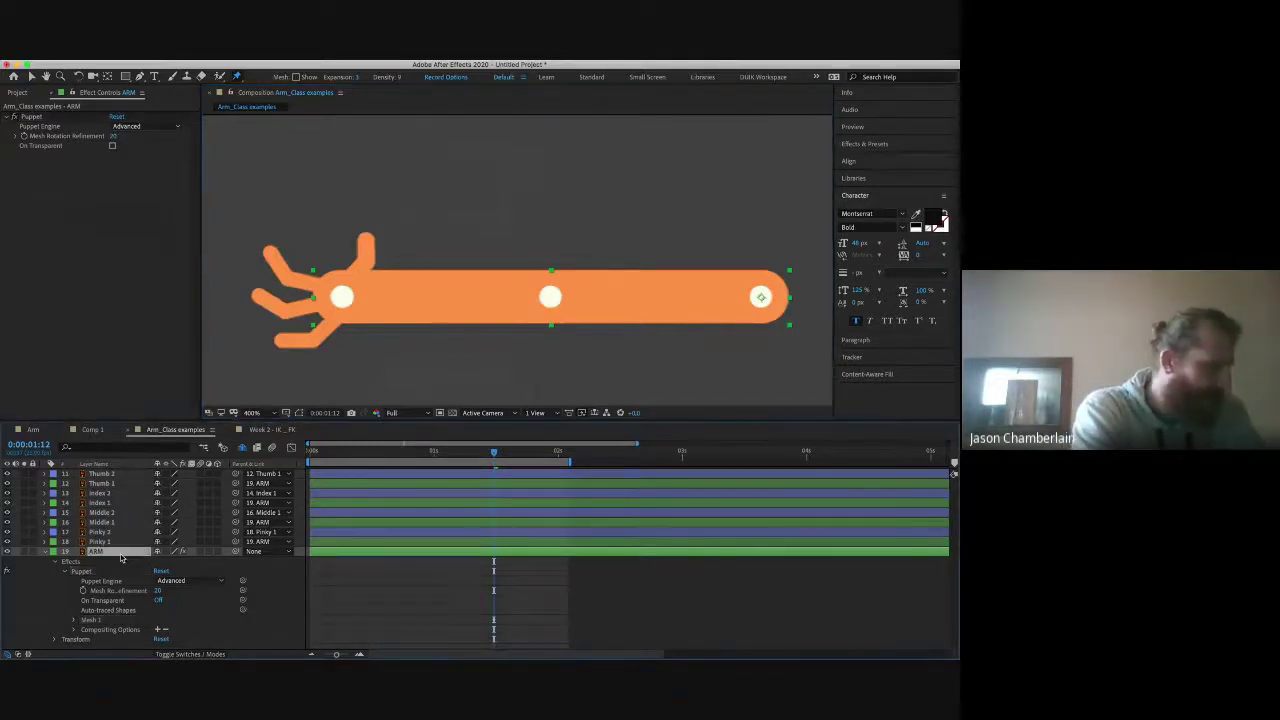
pyautogui.press('u')
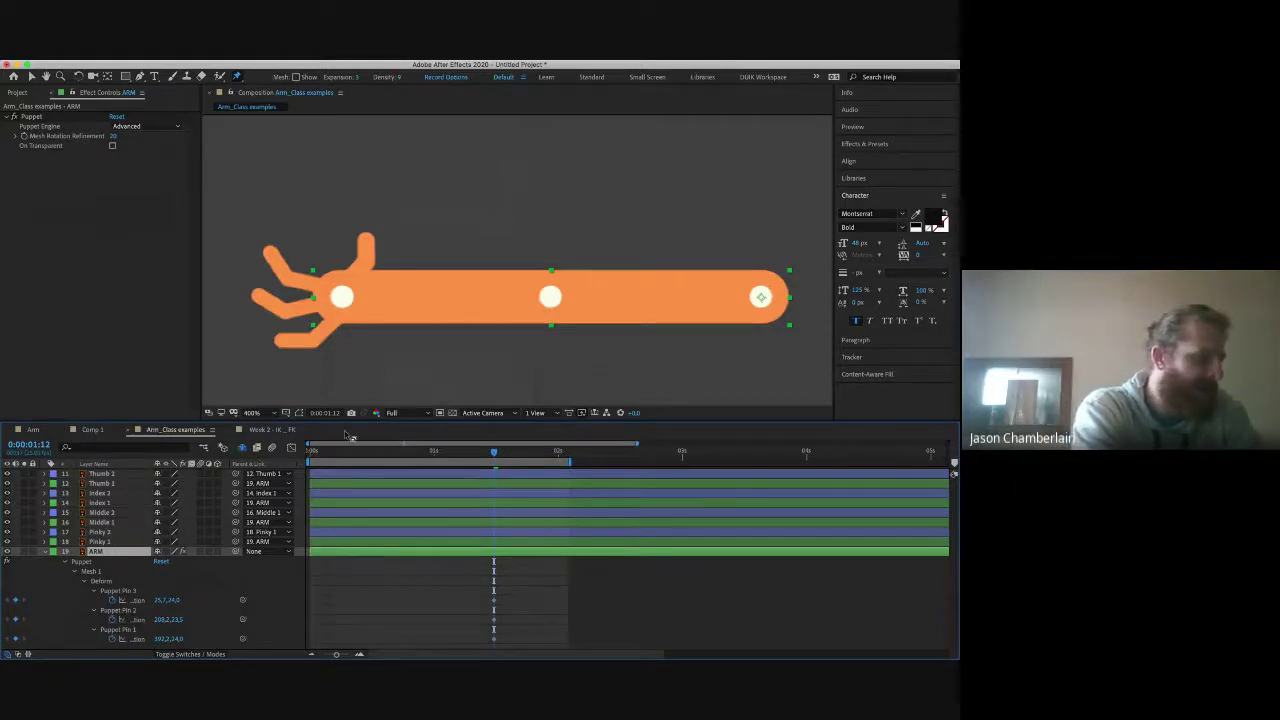
pyautogui.moveTo(340, 456); pyautogui.dragTo(284, 457)
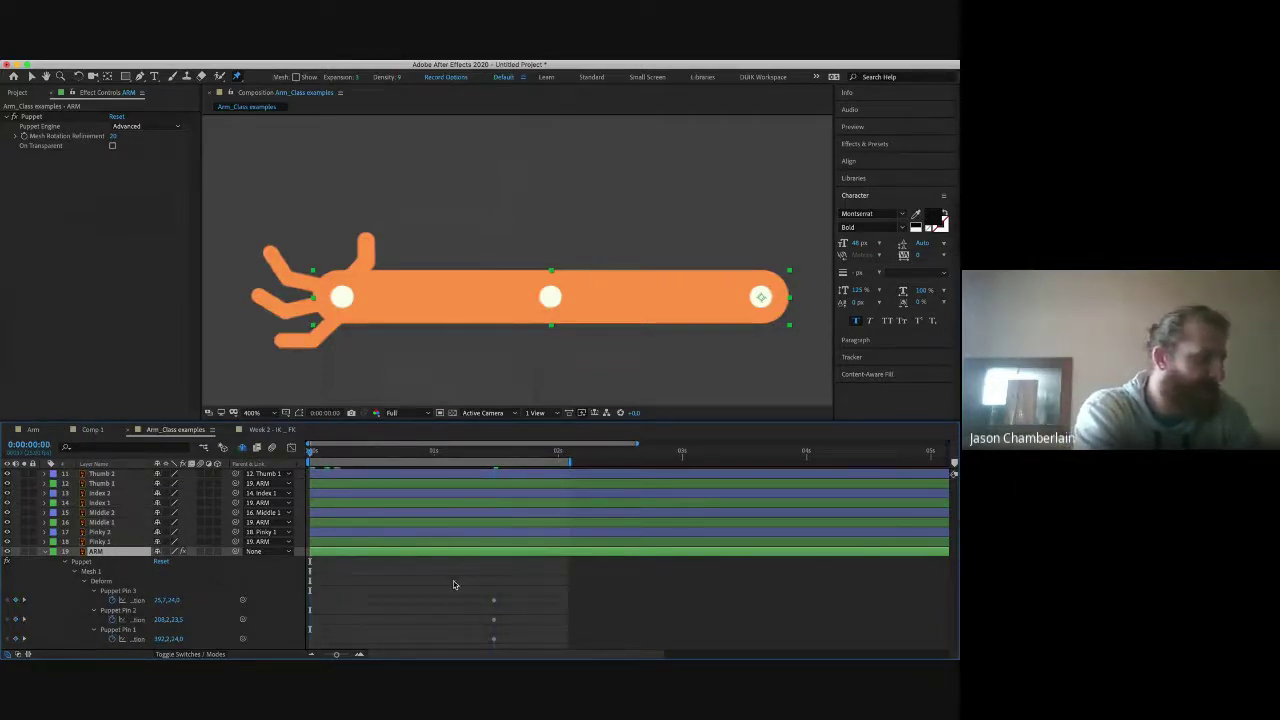
pyautogui.moveTo(453, 580); pyautogui.dragTo(518, 648)
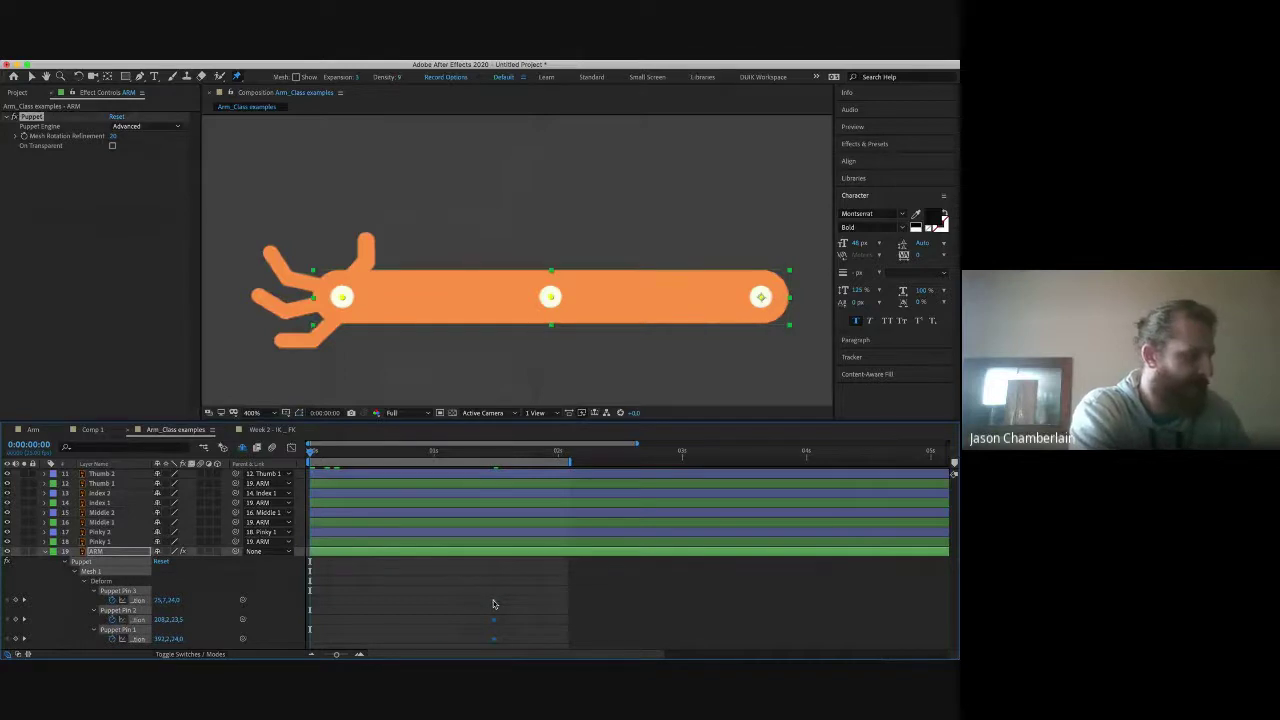
pyautogui.press('Delete')
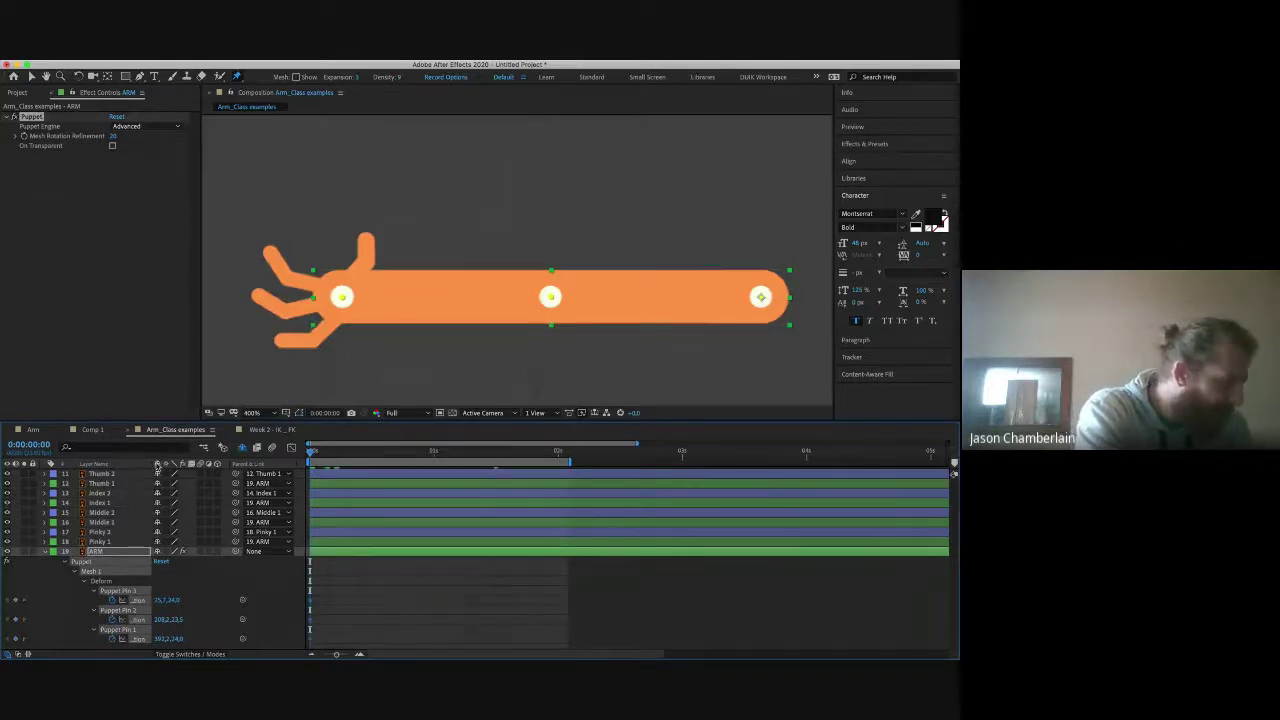
# Step: Enlarge the timeline and its layer name column, and rename Puppet Pin 1 as Shoulder
pyautogui.moveTo(157, 466)
pyautogui.mouseDown()
pyautogui.moveTo(190, 466)
pyautogui.moveTo(177, 466)
pyautogui.mouseUp()
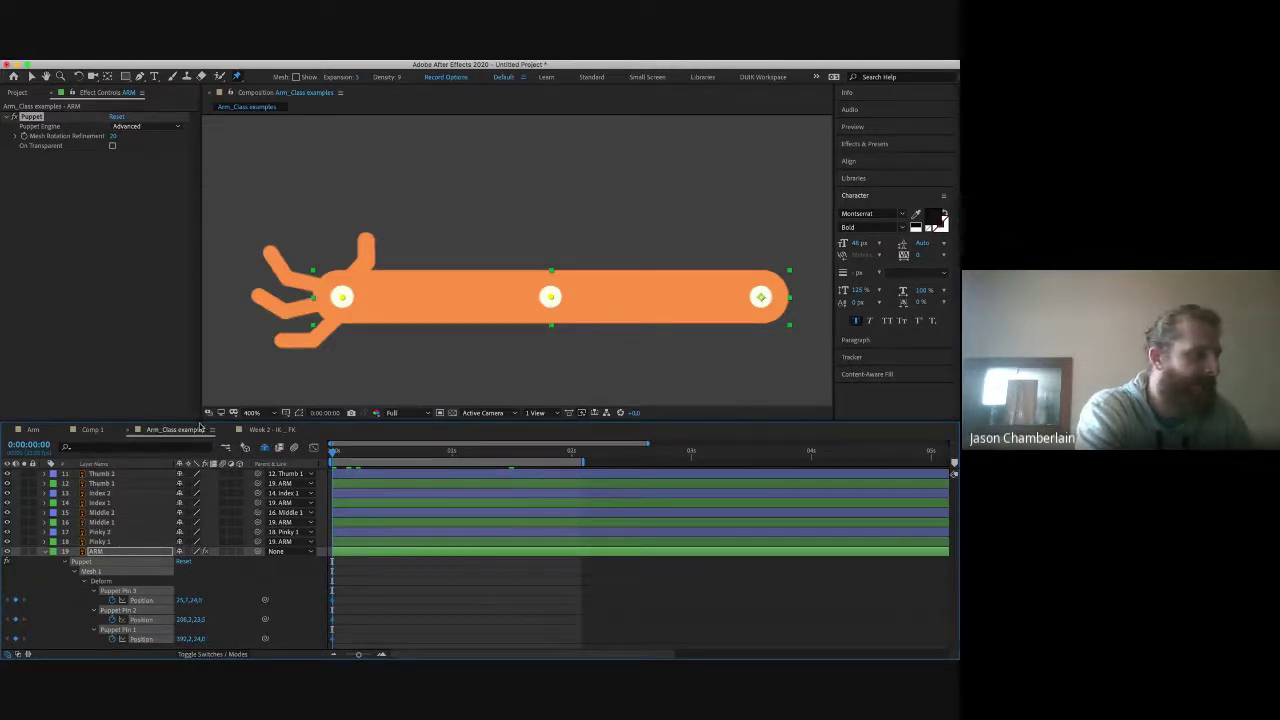
pyautogui.moveTo(204, 412); pyautogui.dragTo(204, 376)
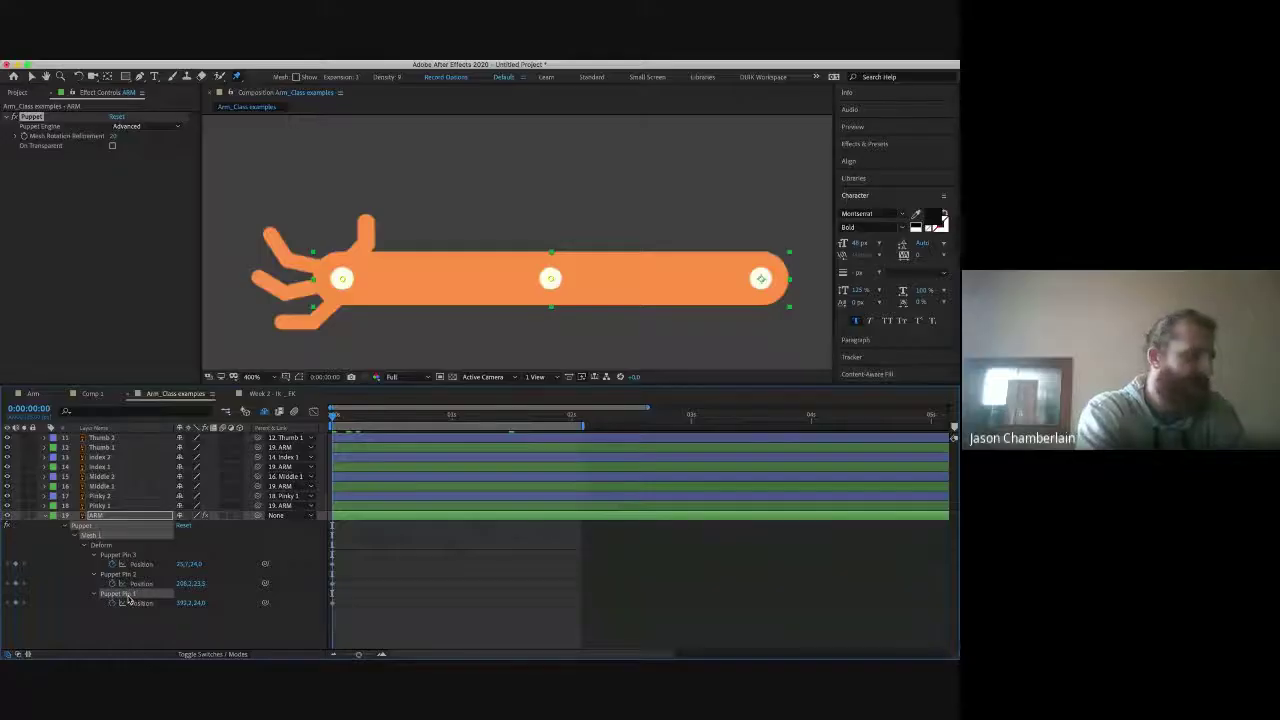
pyautogui.click(120, 555)
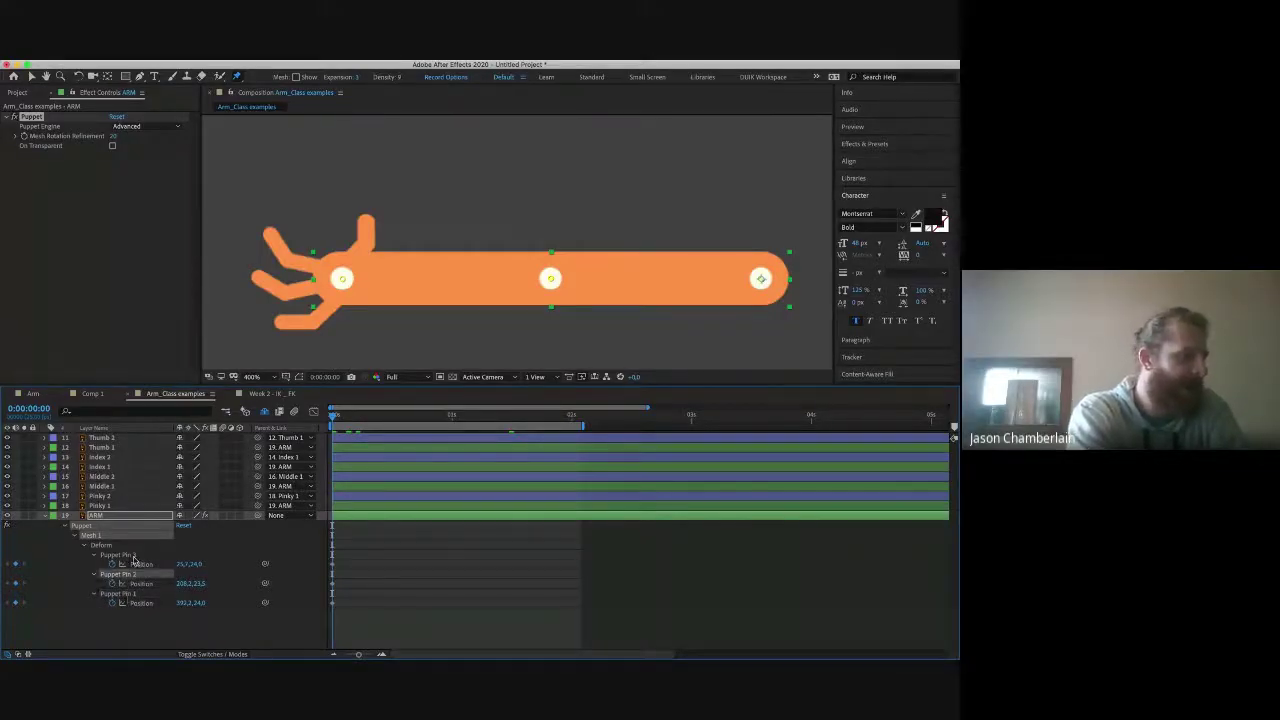
pyautogui.click(124, 594)
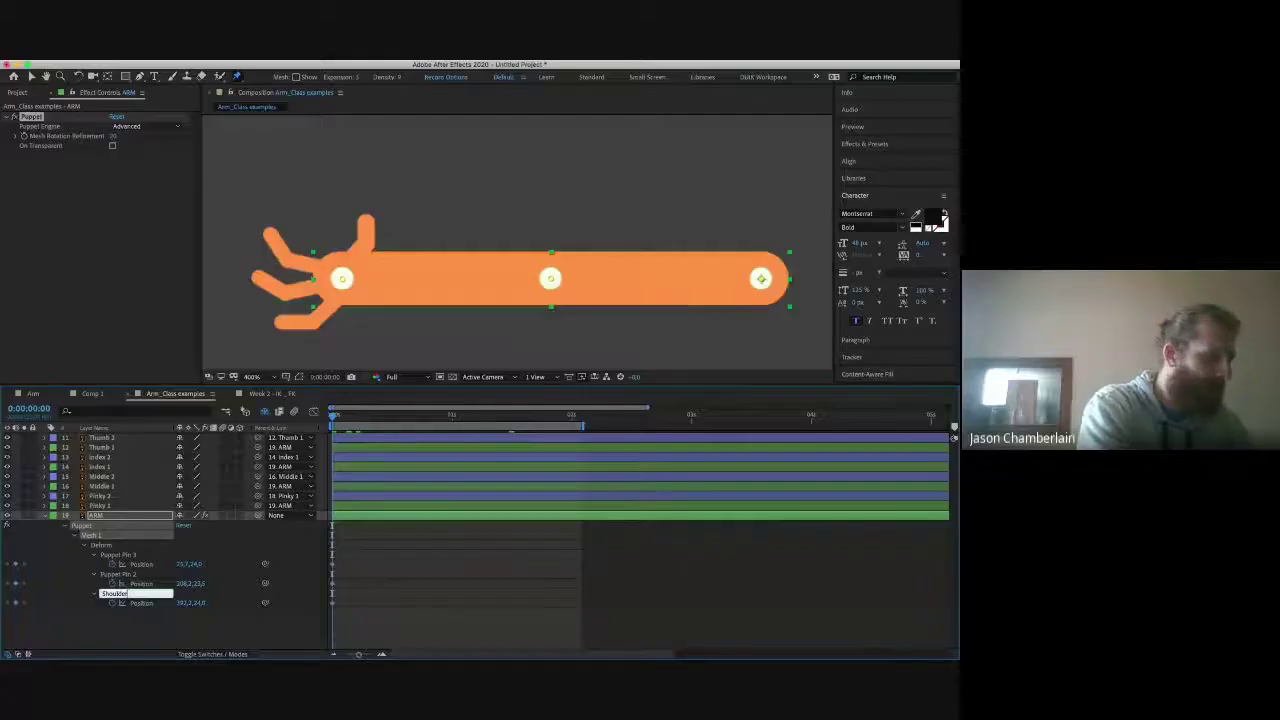
# Step: Rename Puppet Pin 2 as Elbow and Puppet Pin 3 as Wrist
pyautogui.click(118, 574)
pyautogui.press('Return')
pyautogui.write('Elbow')
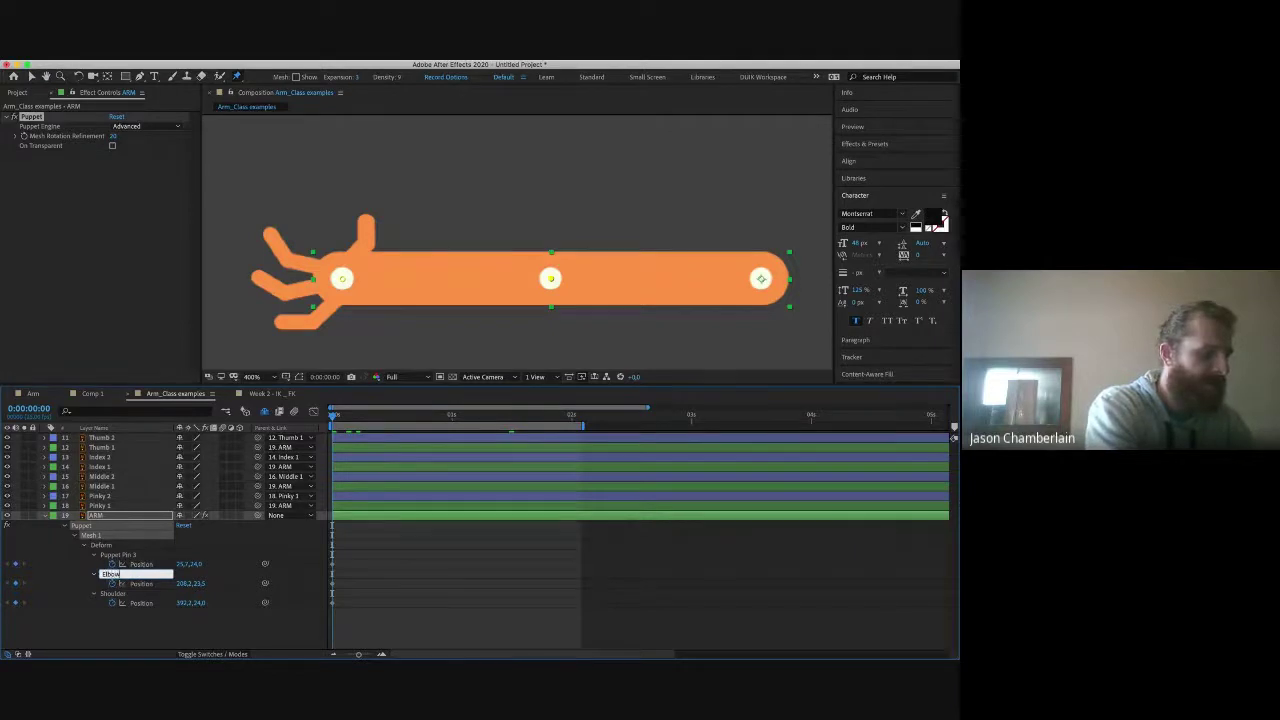
pyautogui.press('Return')
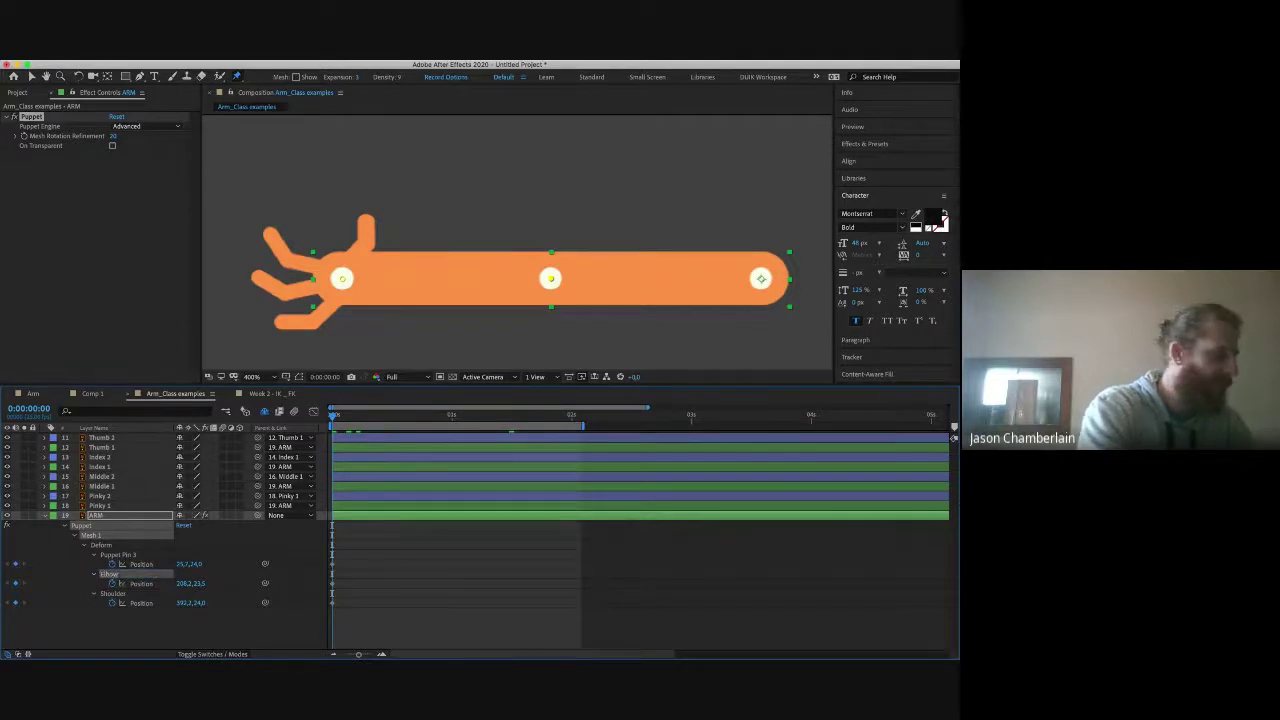
pyautogui.click(118, 558)
pyautogui.press('Return')
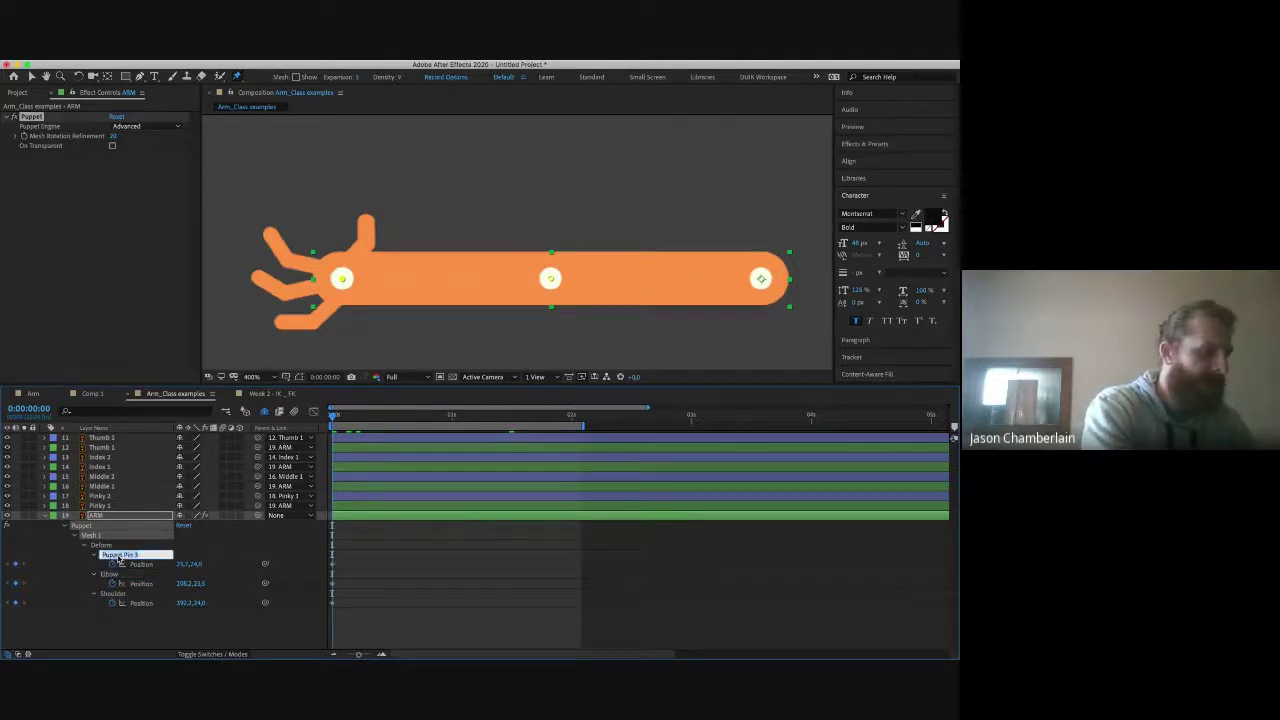
pyautogui.write('Wrist')
pyautogui.press('Return')
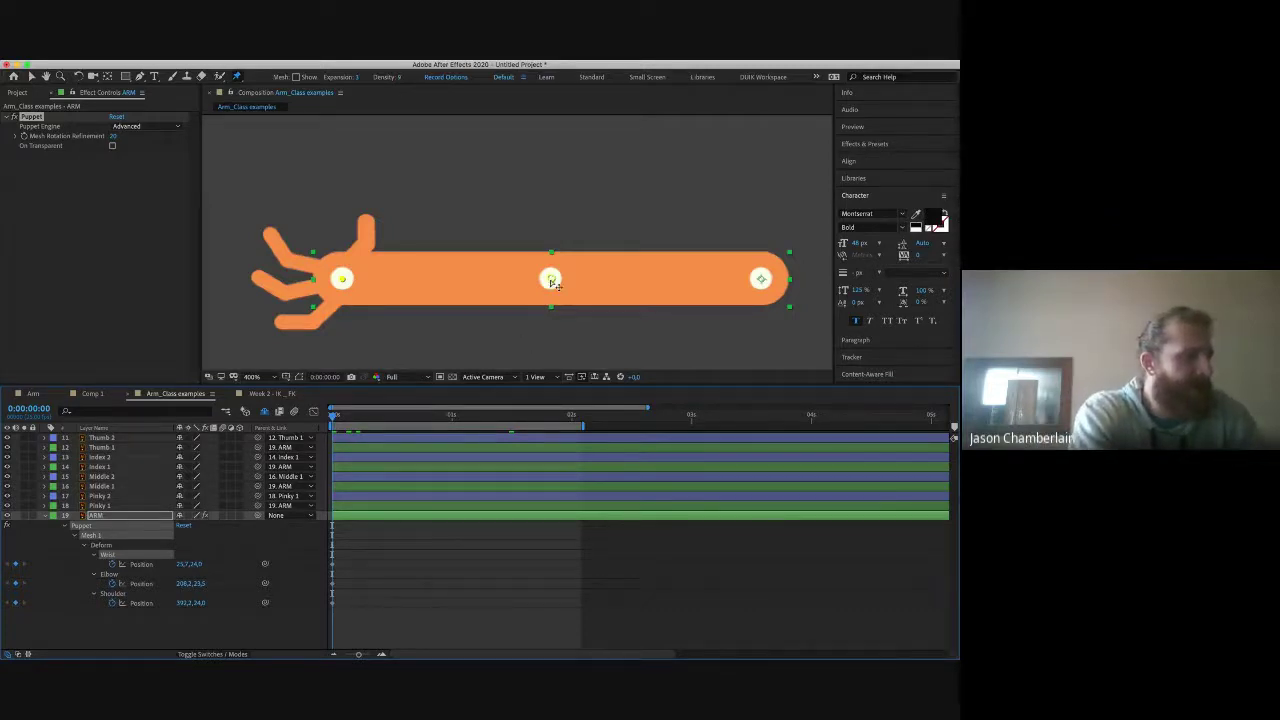
# Step: Bend the arm into an upward arch by moving the Elbow pin above the shoulder and wrist
pyautogui.moveTo(553, 283); pyautogui.dragTo(567, 214)
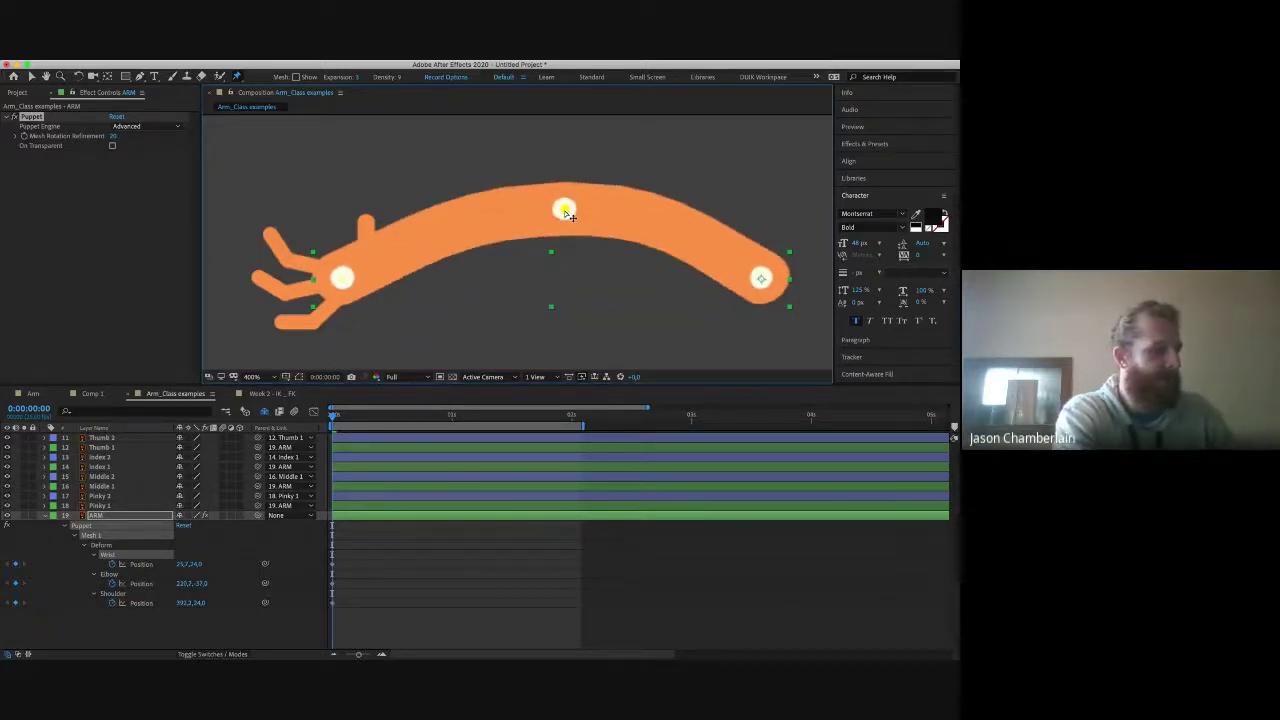
pyautogui.click(566, 214)
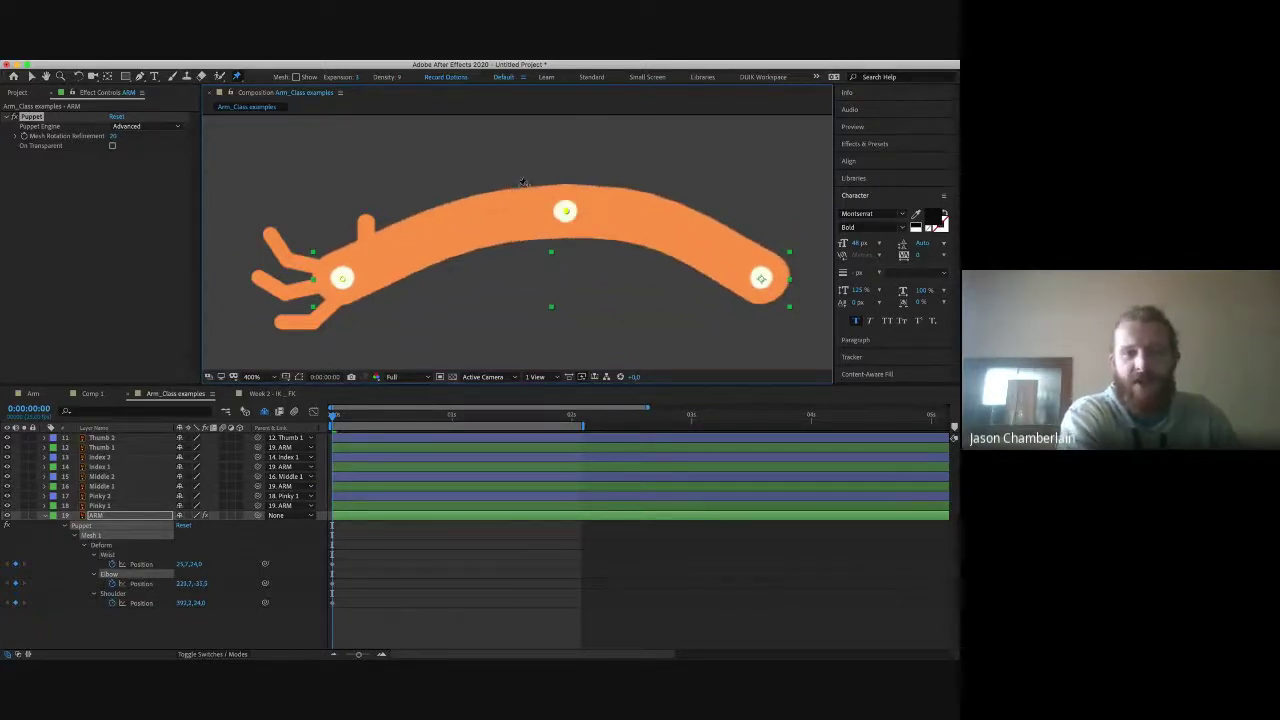
pyautogui.press('v')
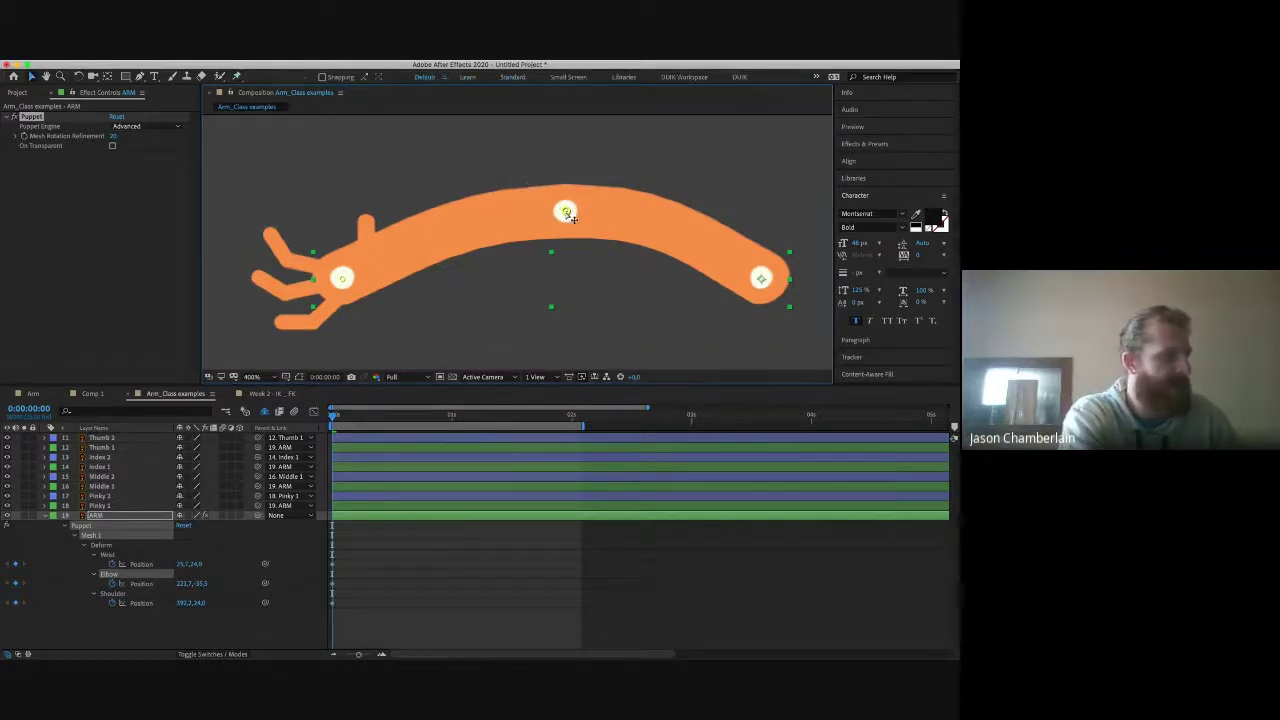
# Step: Show the puppet mesh on the arm and set the ARM layer's label color to Purple
pyautogui.click(236, 77)
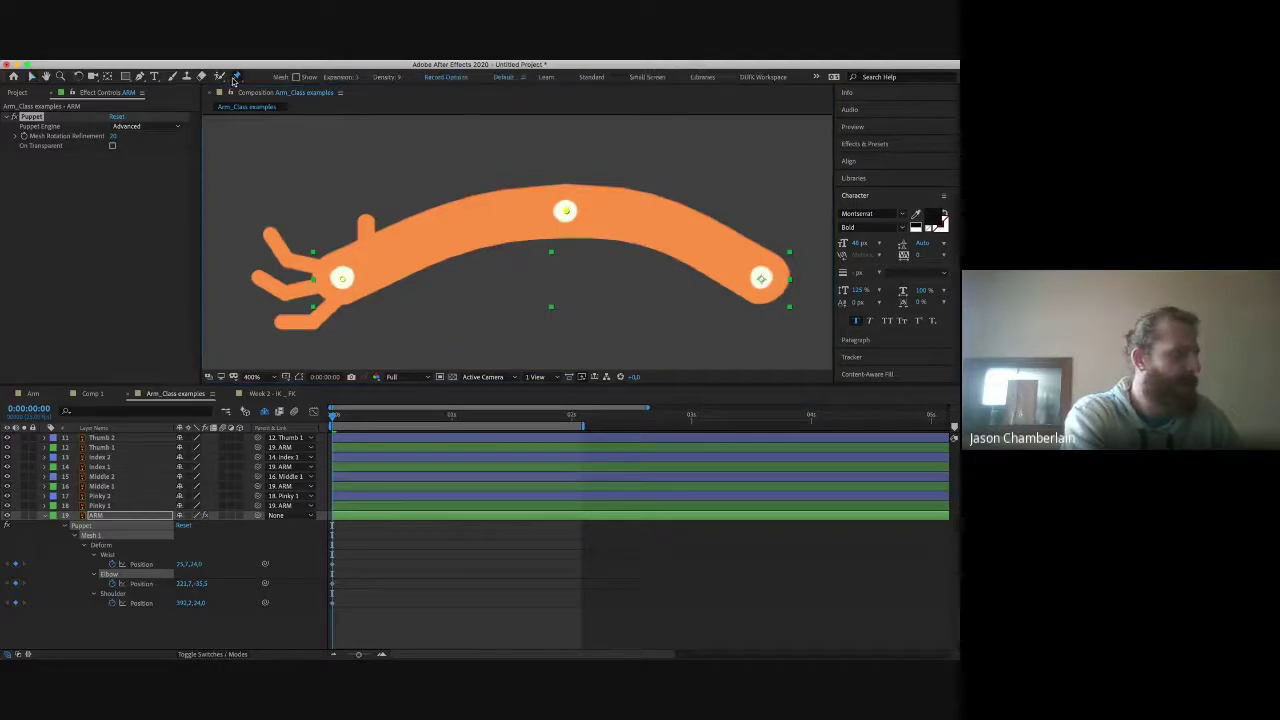
pyautogui.click(296, 77)
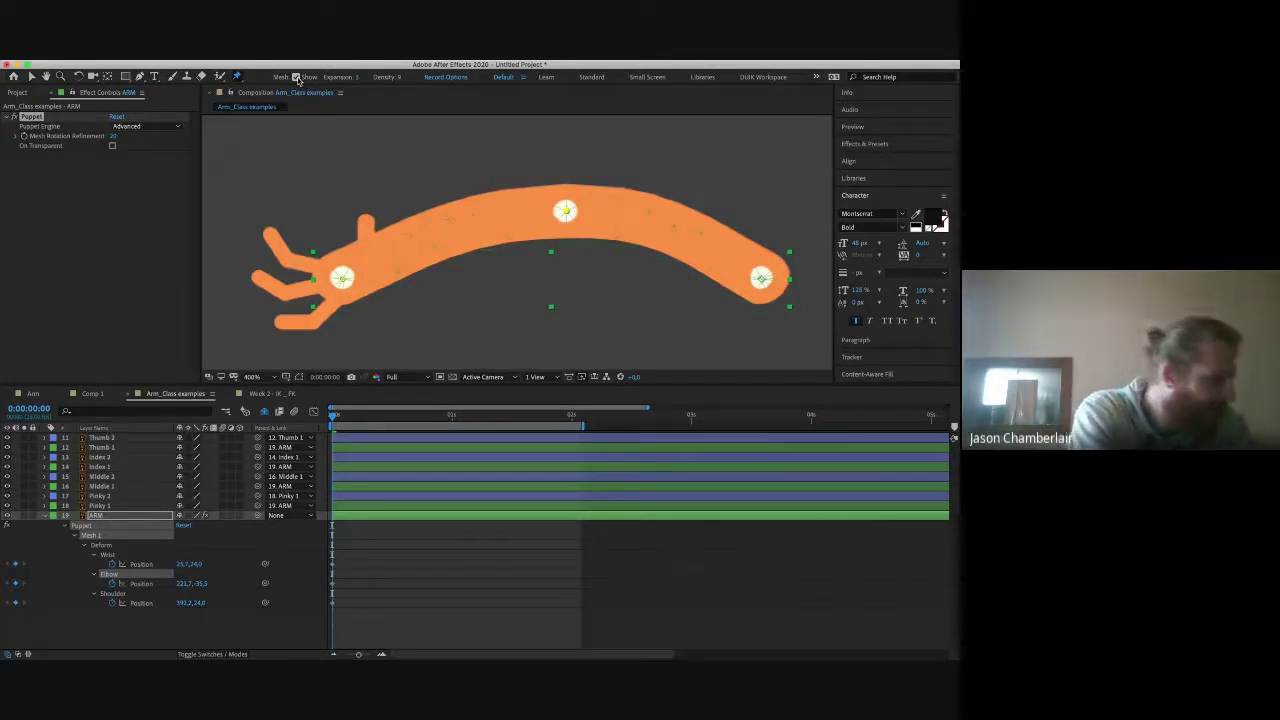
pyautogui.click(53, 517)
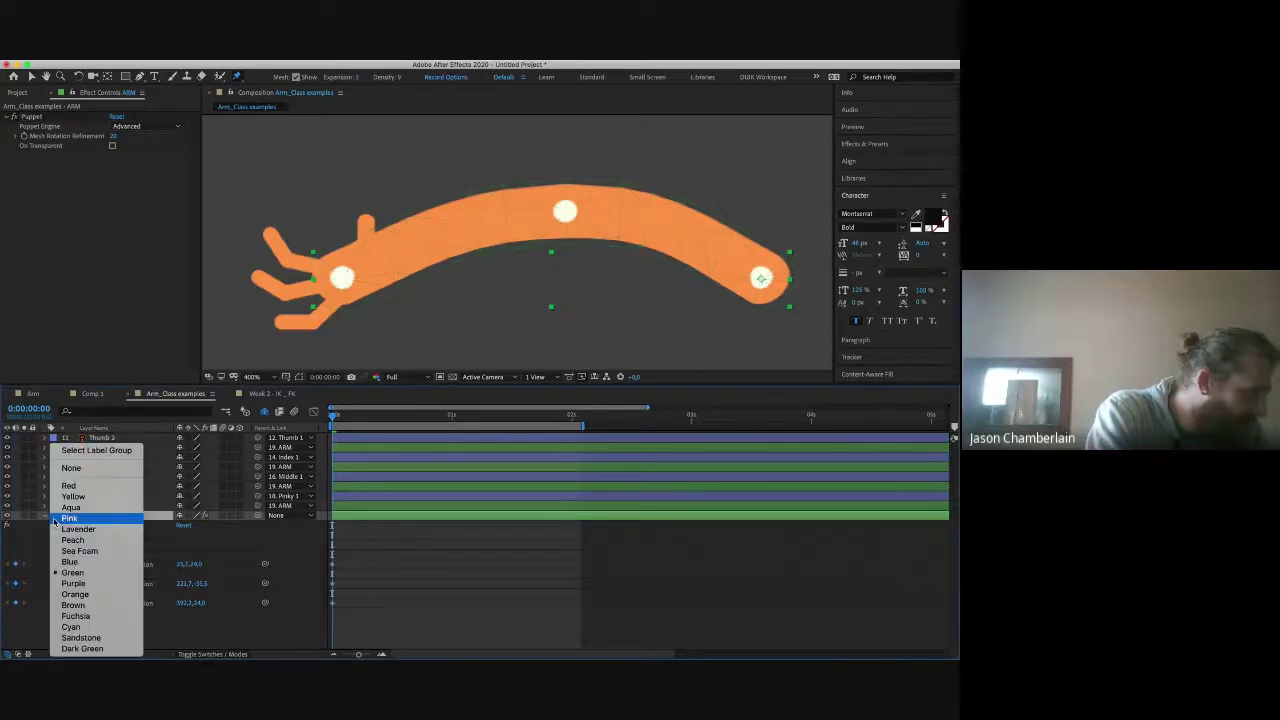
pyautogui.click(87, 583)
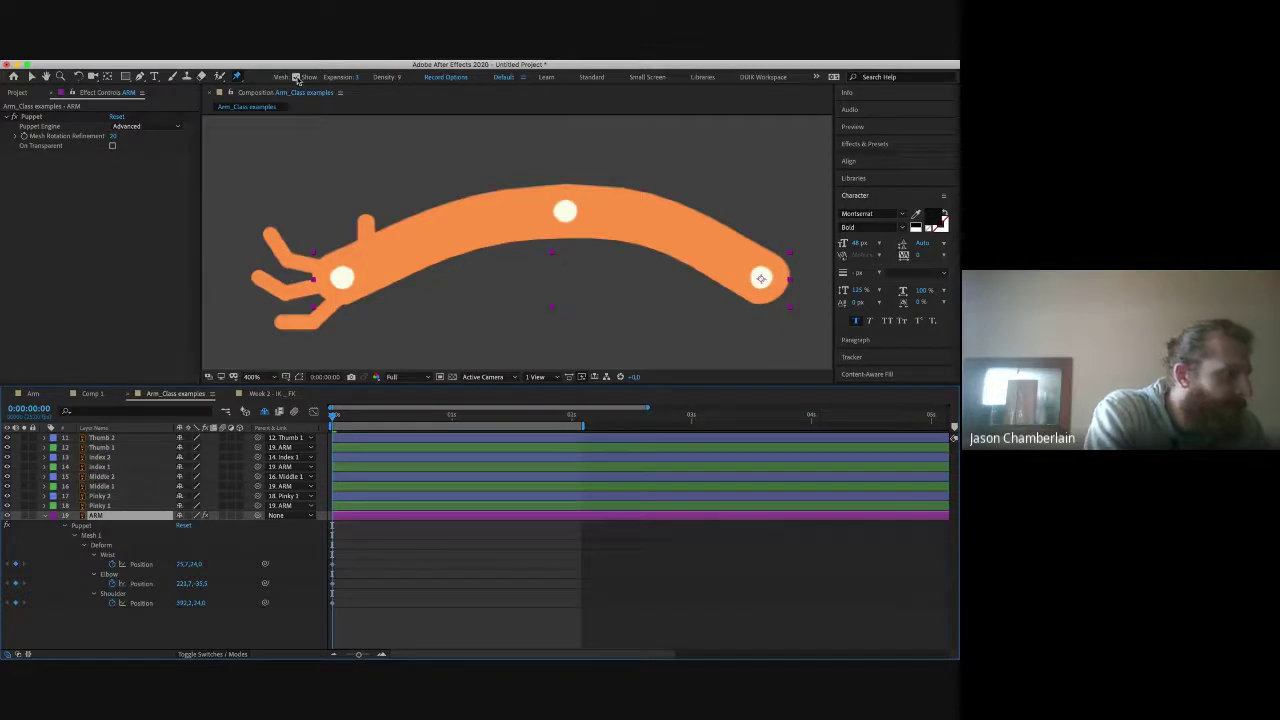
pyautogui.click(140, 594)
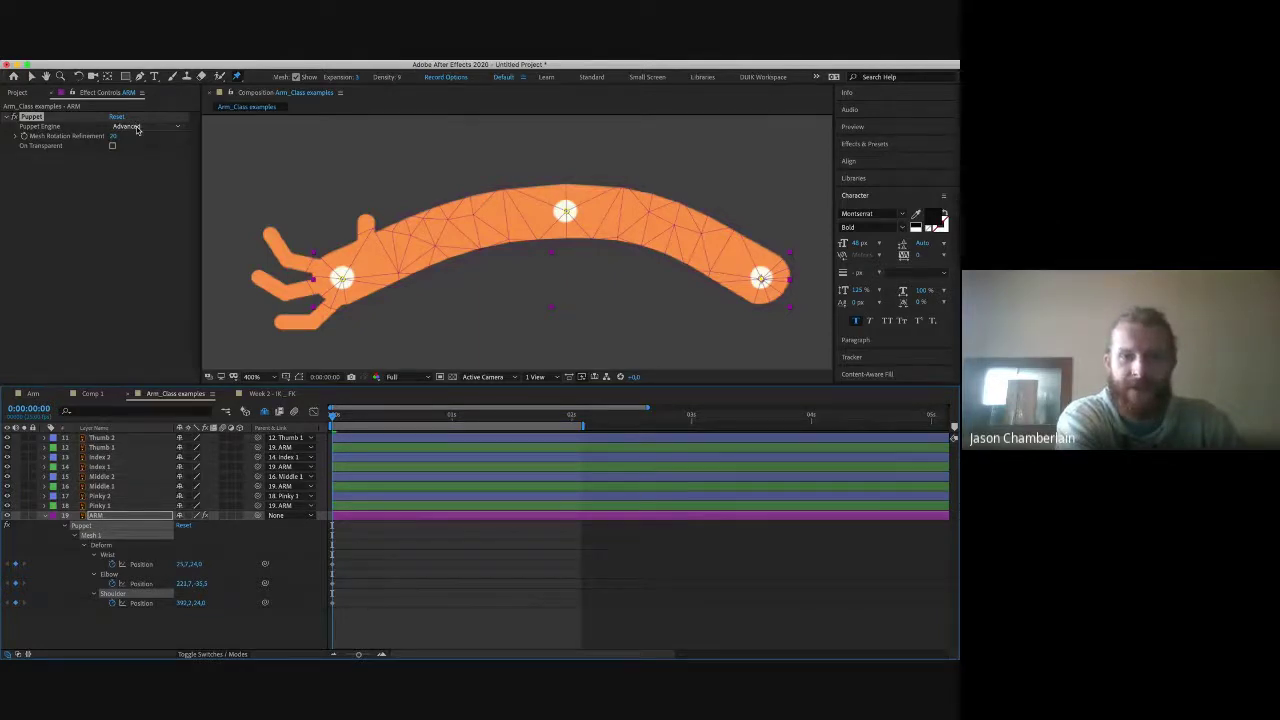
# Step: Switch the ARM layer's Puppet Engine to Legacy and increase the mesh expansion with the Elbow pin selected
pyautogui.click(137, 128)
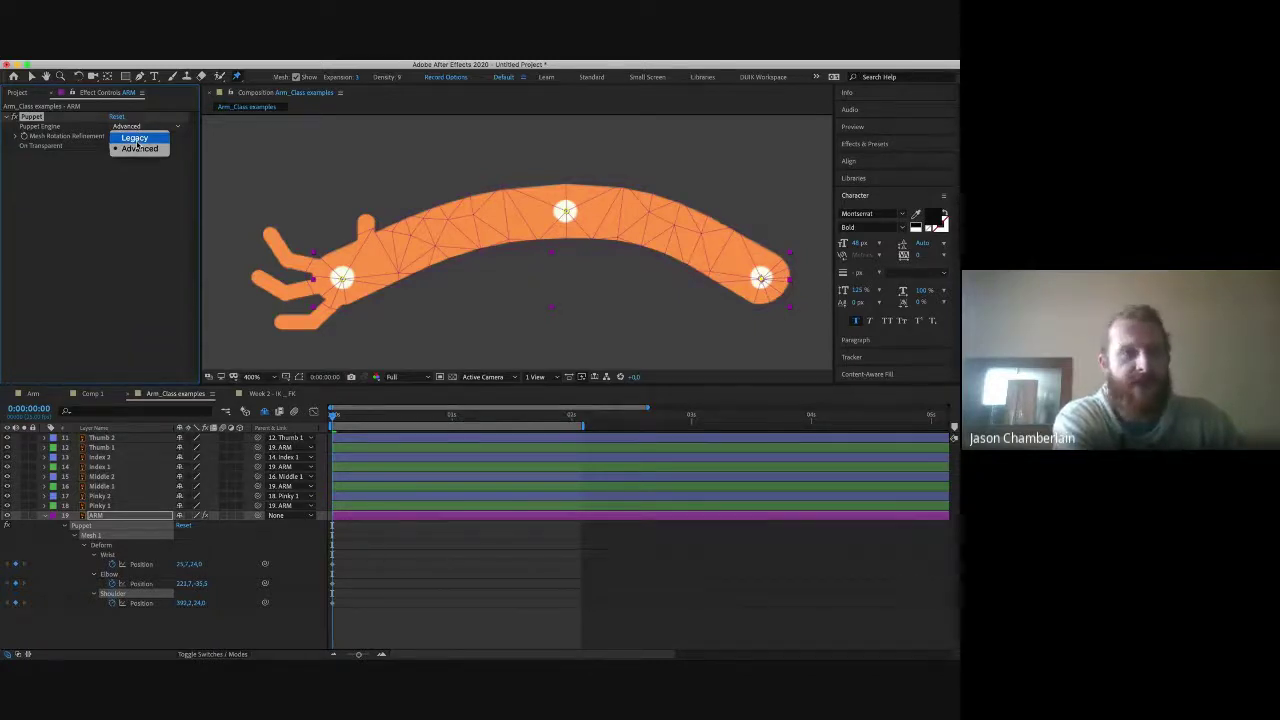
pyautogui.click(137, 140)
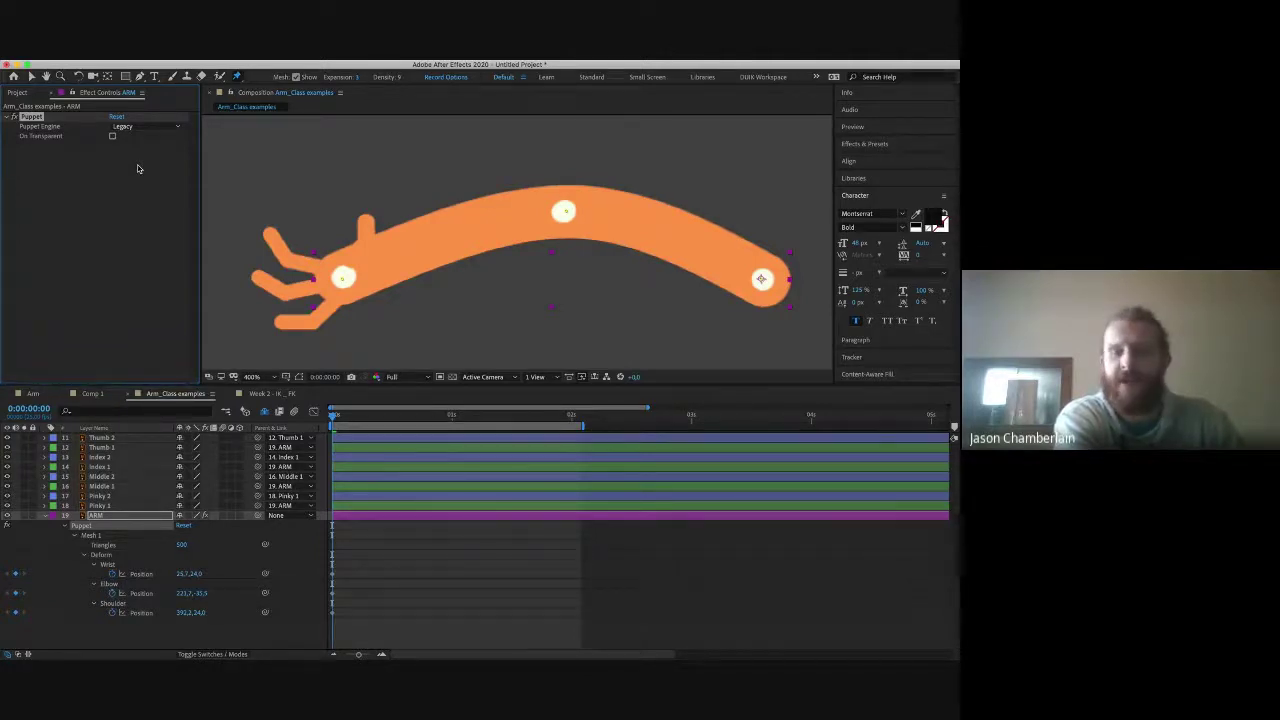
pyautogui.click(565, 211)
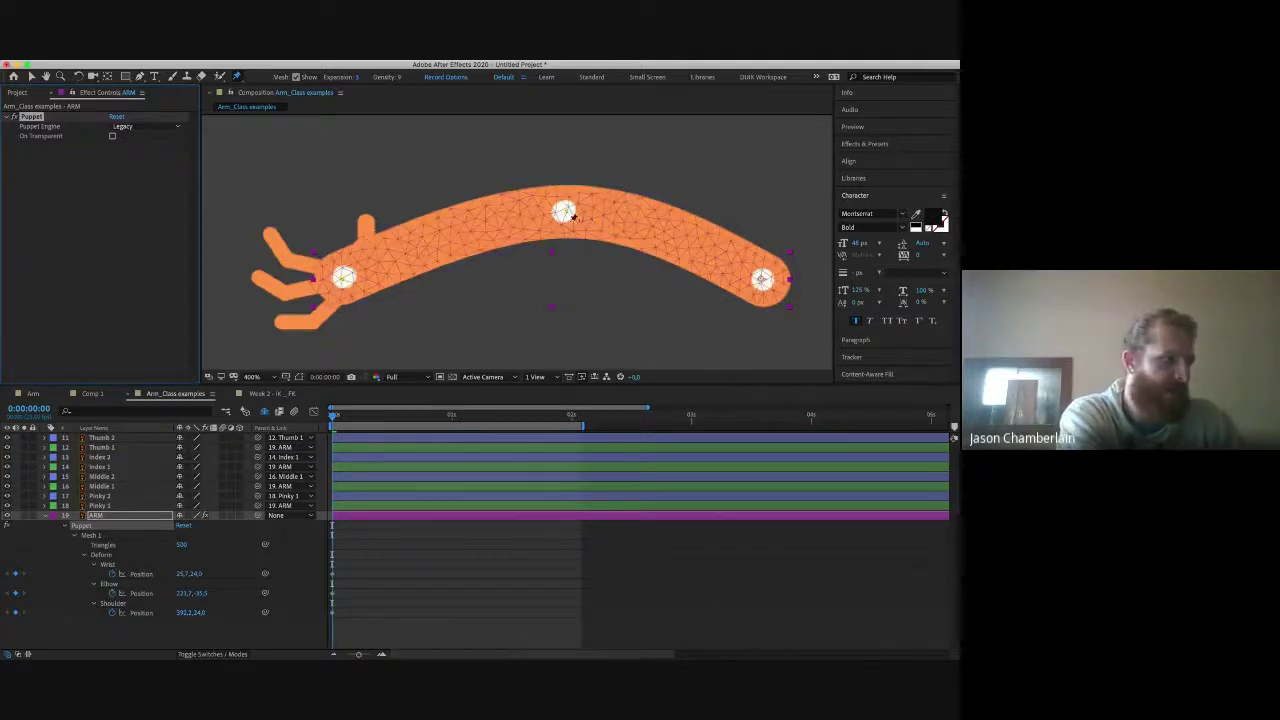
pyautogui.click(565, 211)
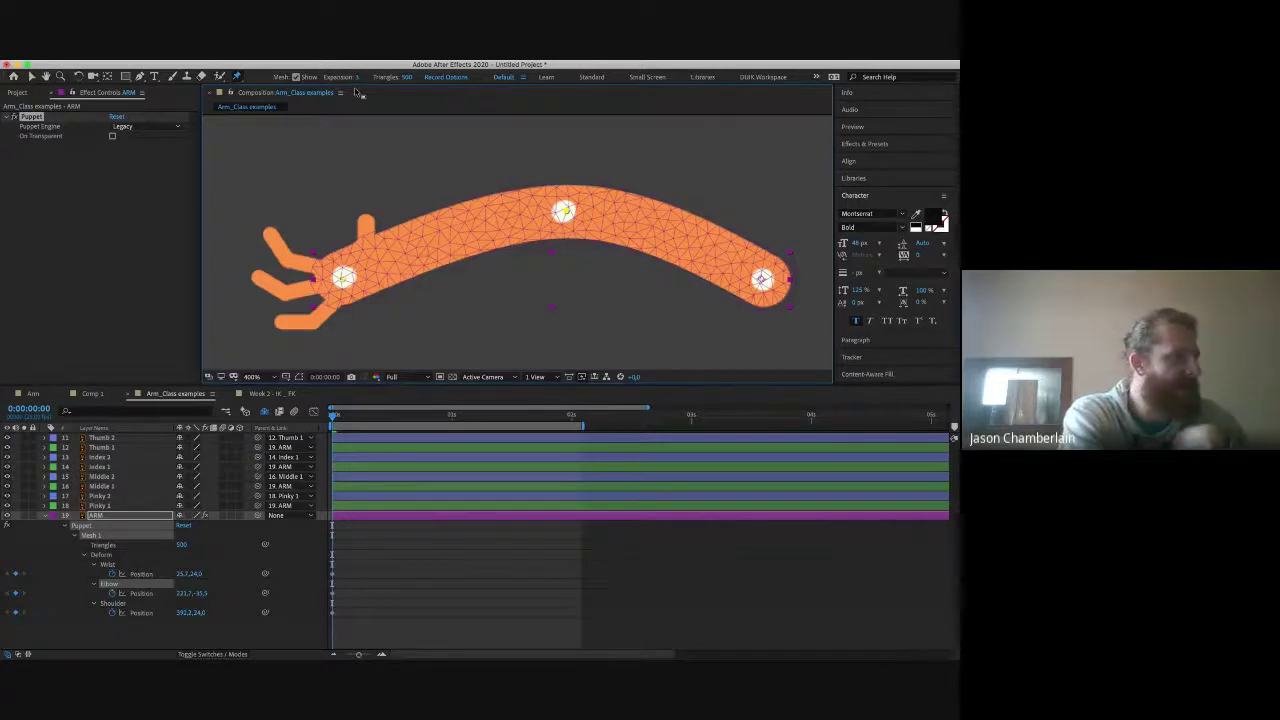
pyautogui.moveTo(358, 77); pyautogui.dragTo(400, 78)
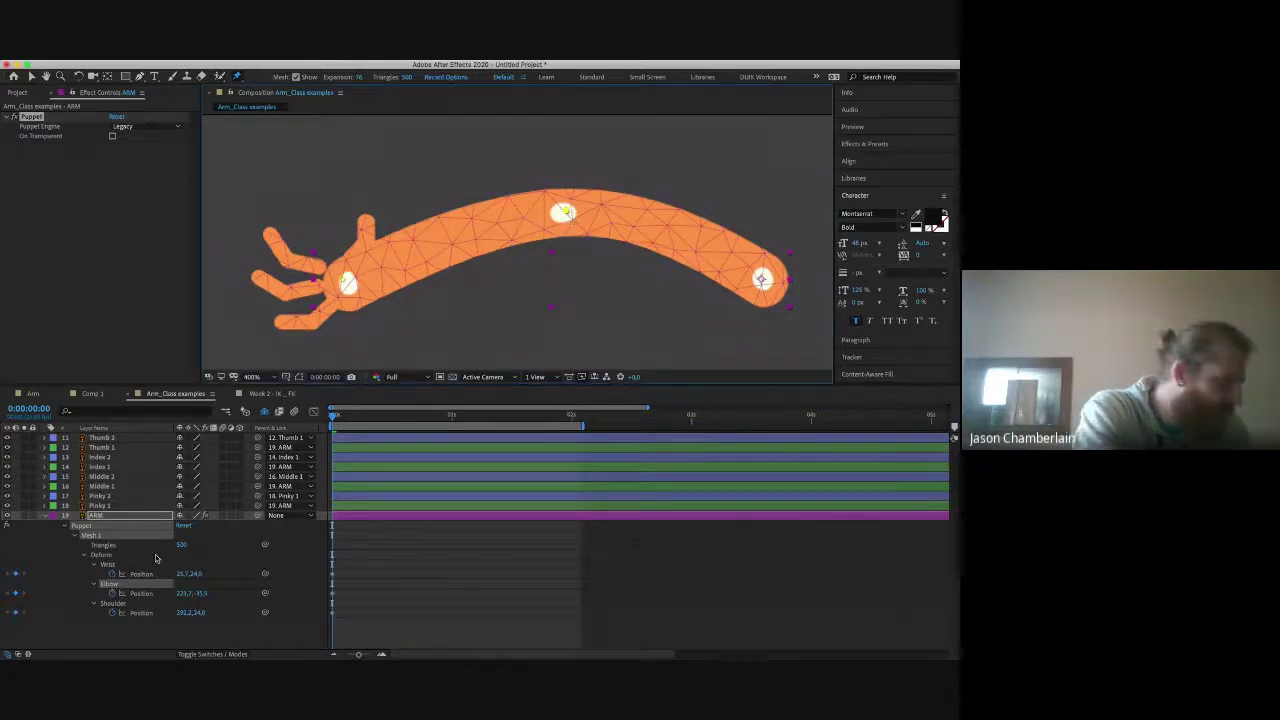
# Step: Reveal the shy layers in the timeline and hide the BG layer in the composition
pyautogui.click(272, 410)
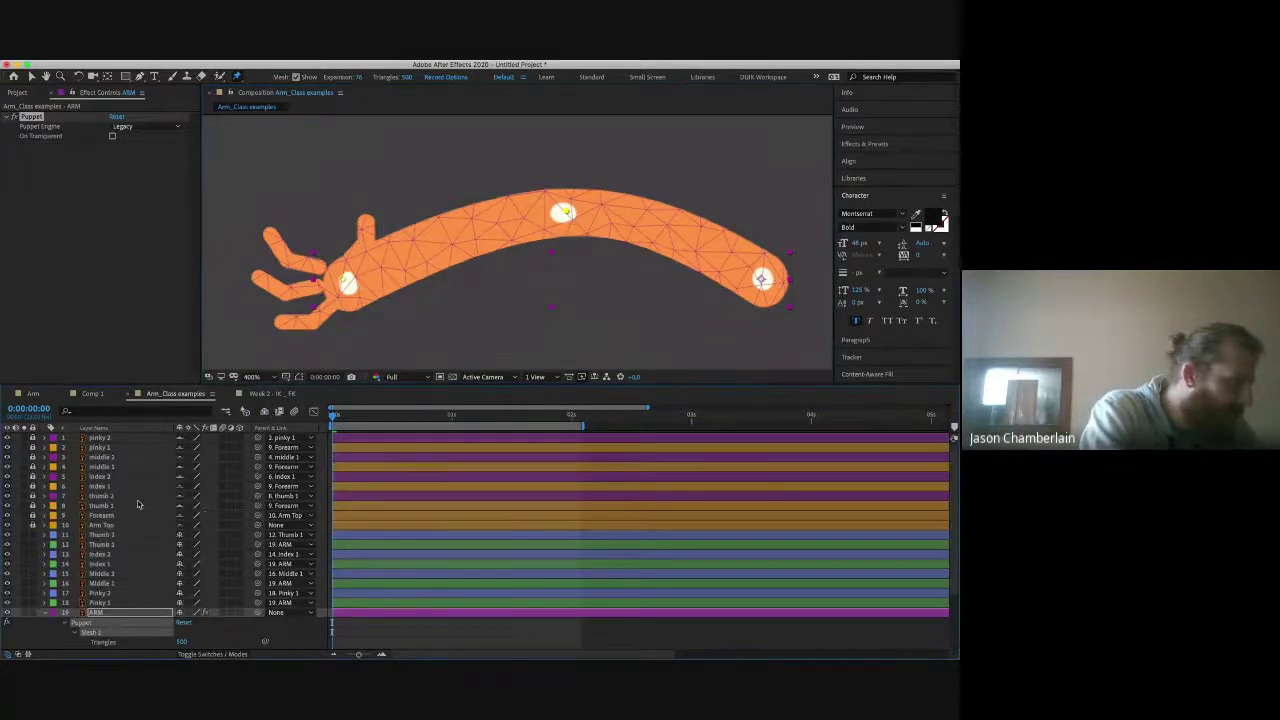
pyautogui.scroll(-3, 122, 522)
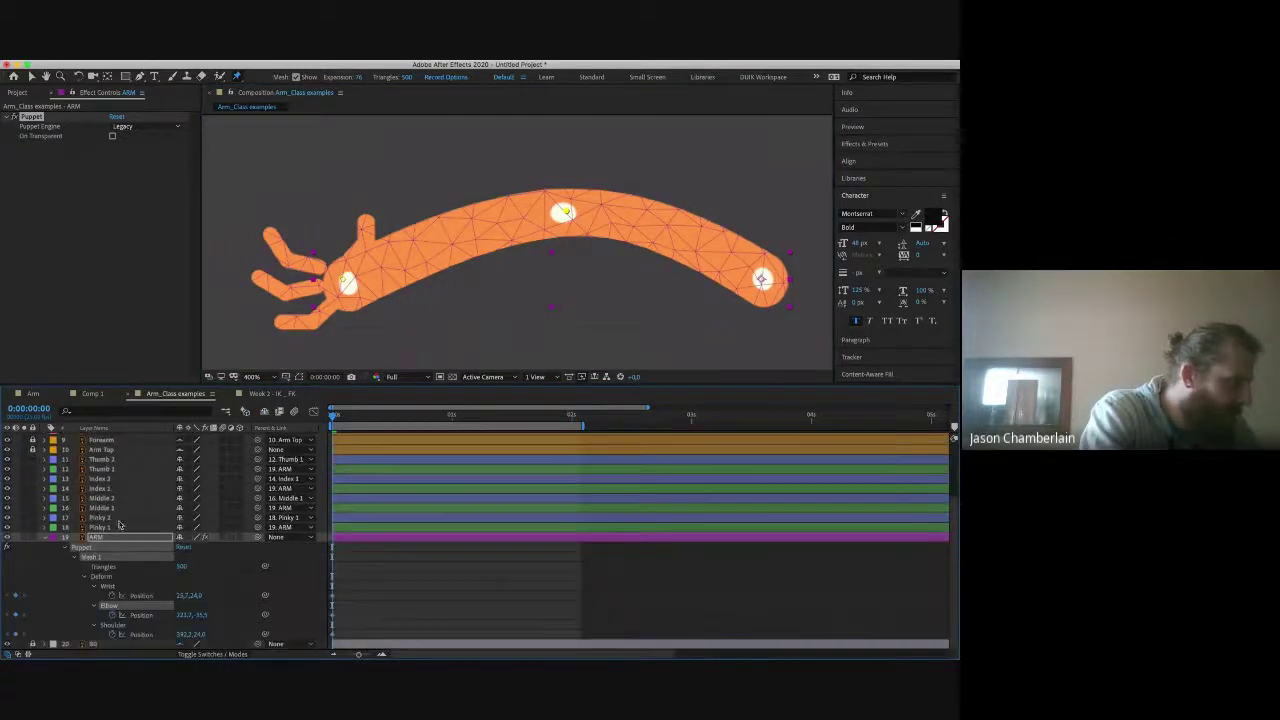
pyautogui.click(8, 644)
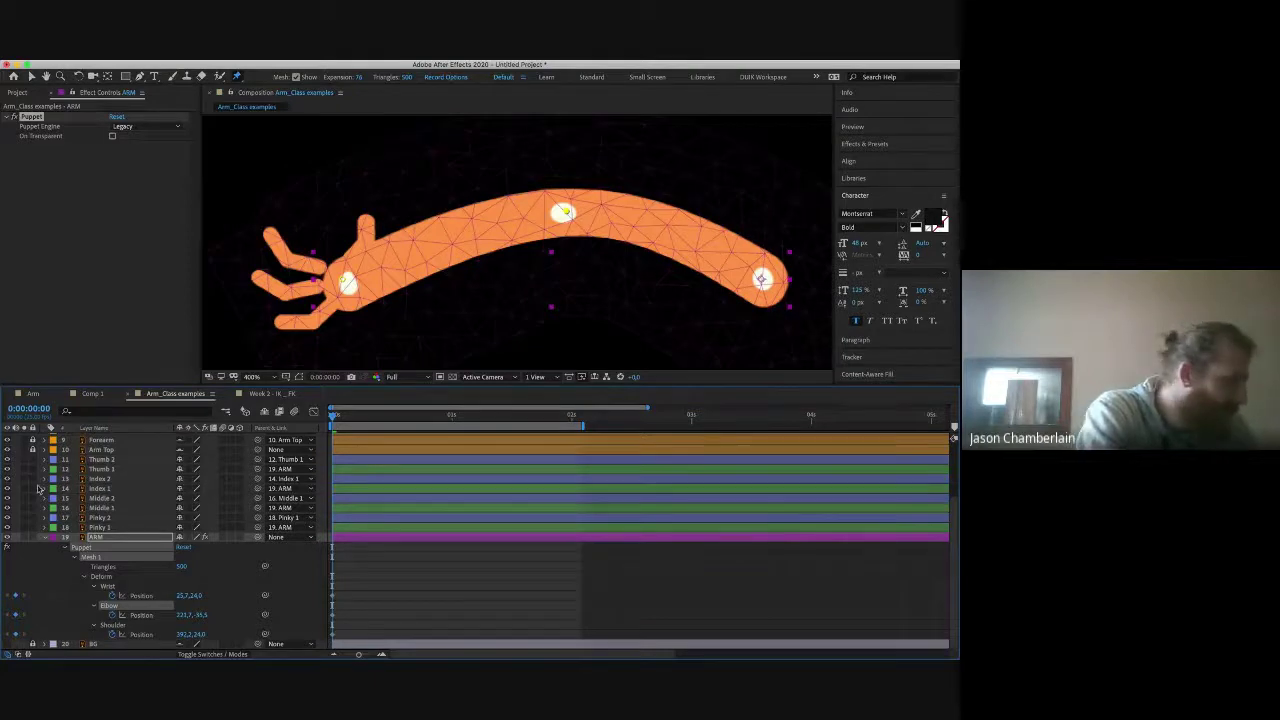
# Step: Set the ARM layer's label color to Green
pyautogui.click(53, 538)
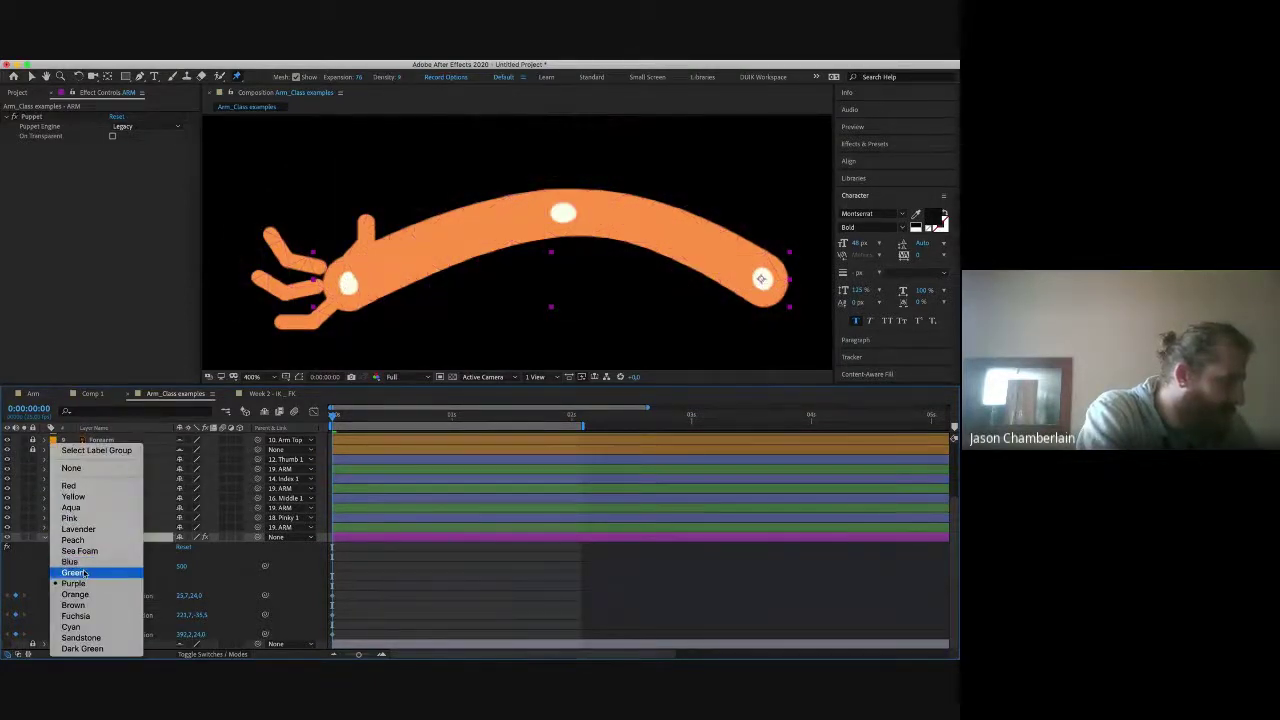
pyautogui.click(85, 573)
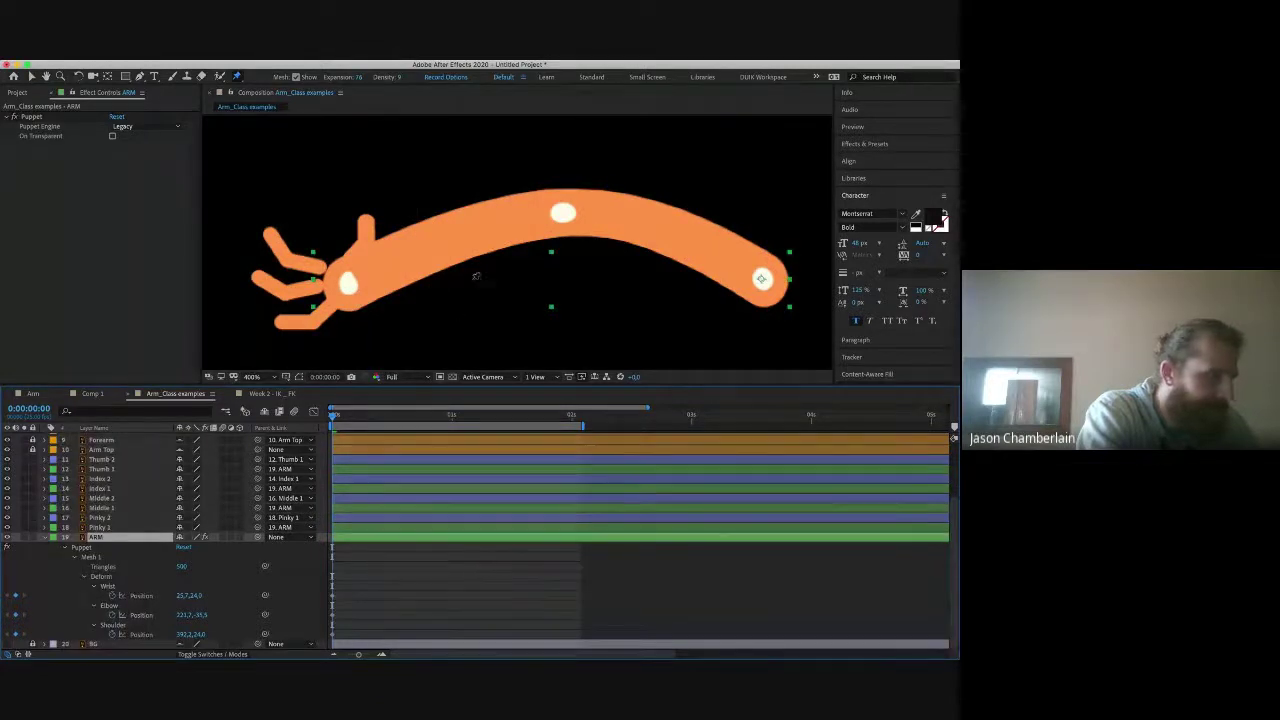
pyautogui.press('v')
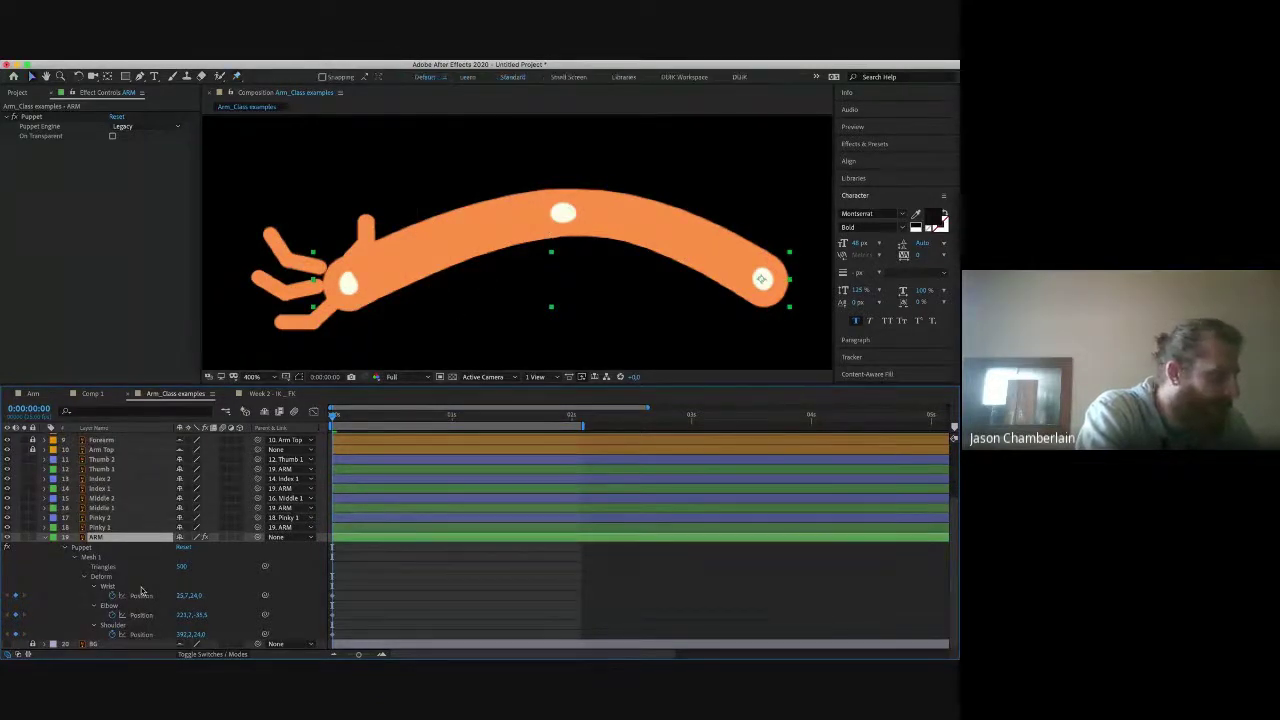
# Step: Display the ARM layer's puppet mesh with the Puppet Pin tool and reduce its expansion to 3
pyautogui.click(139, 626)
pyautogui.click(236, 76)
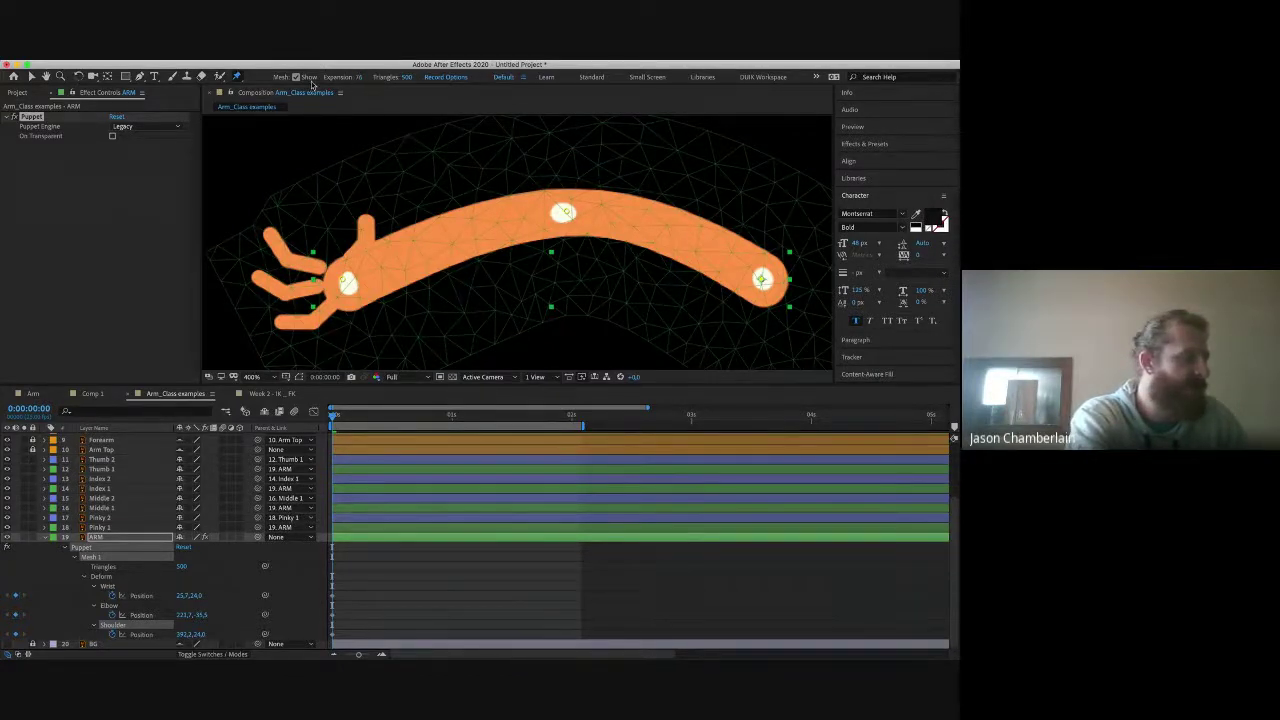
pyautogui.click(358, 78)
pyautogui.write('1')
pyautogui.press('Return')
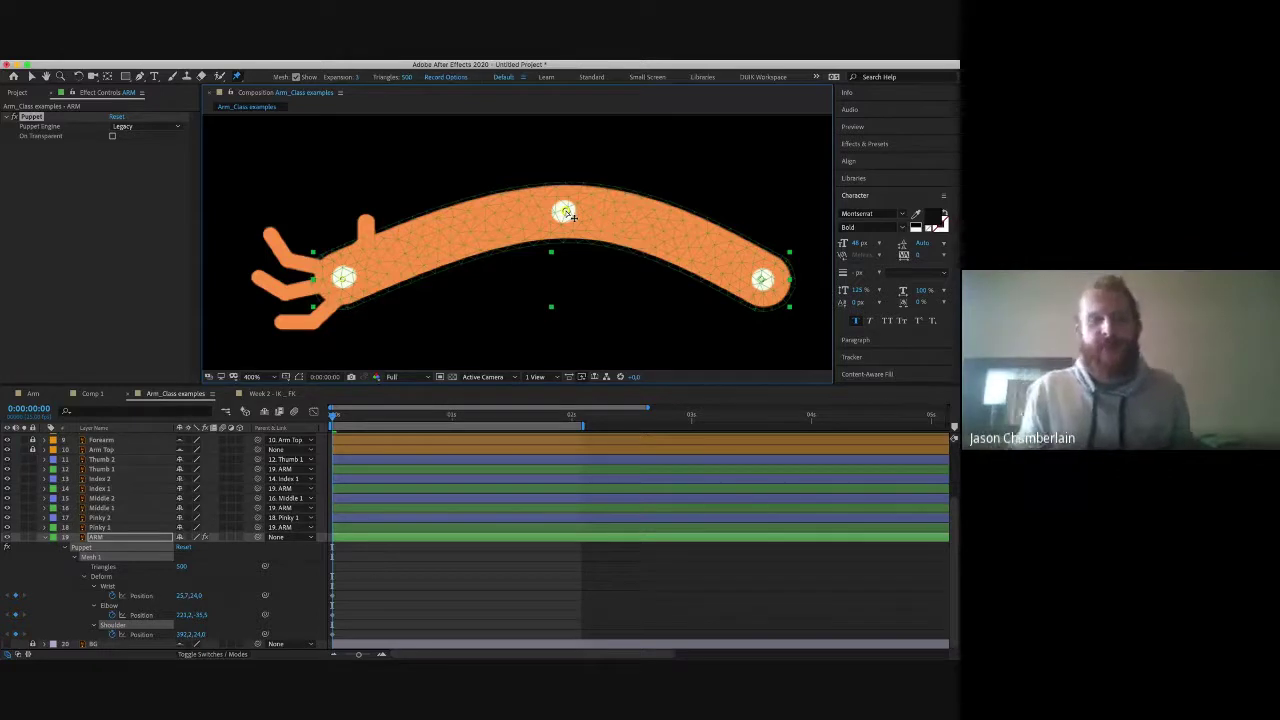
# Step: With the Elbow pin selected, try puppet mesh triangle counts of 50 and 10
pyautogui.click(572, 216)
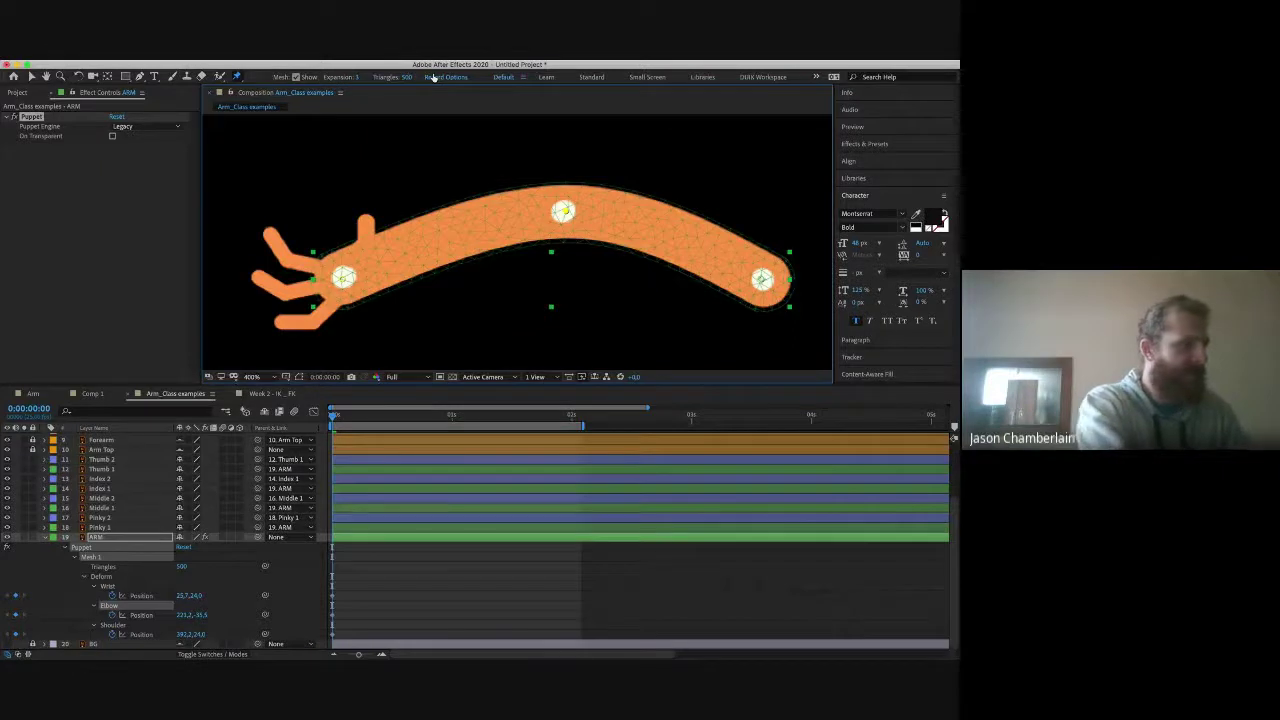
pyautogui.write('50')
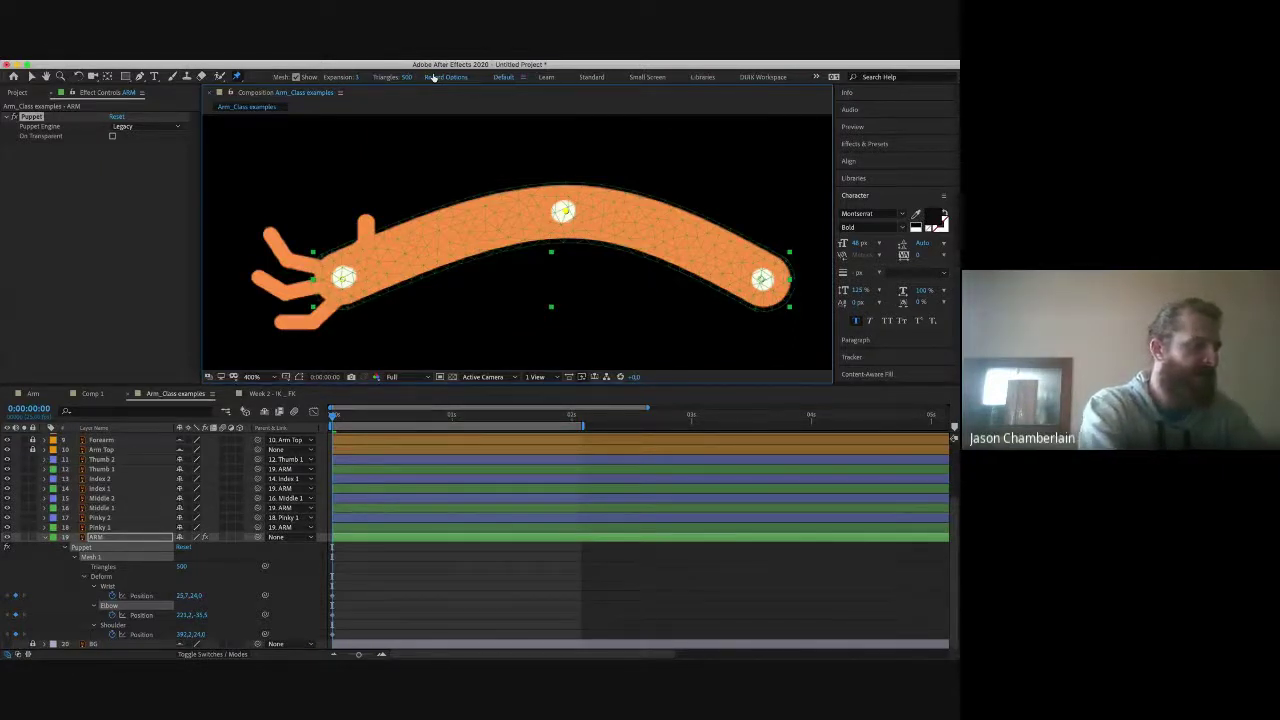
pyautogui.press('Return')
pyautogui.click(406, 77)
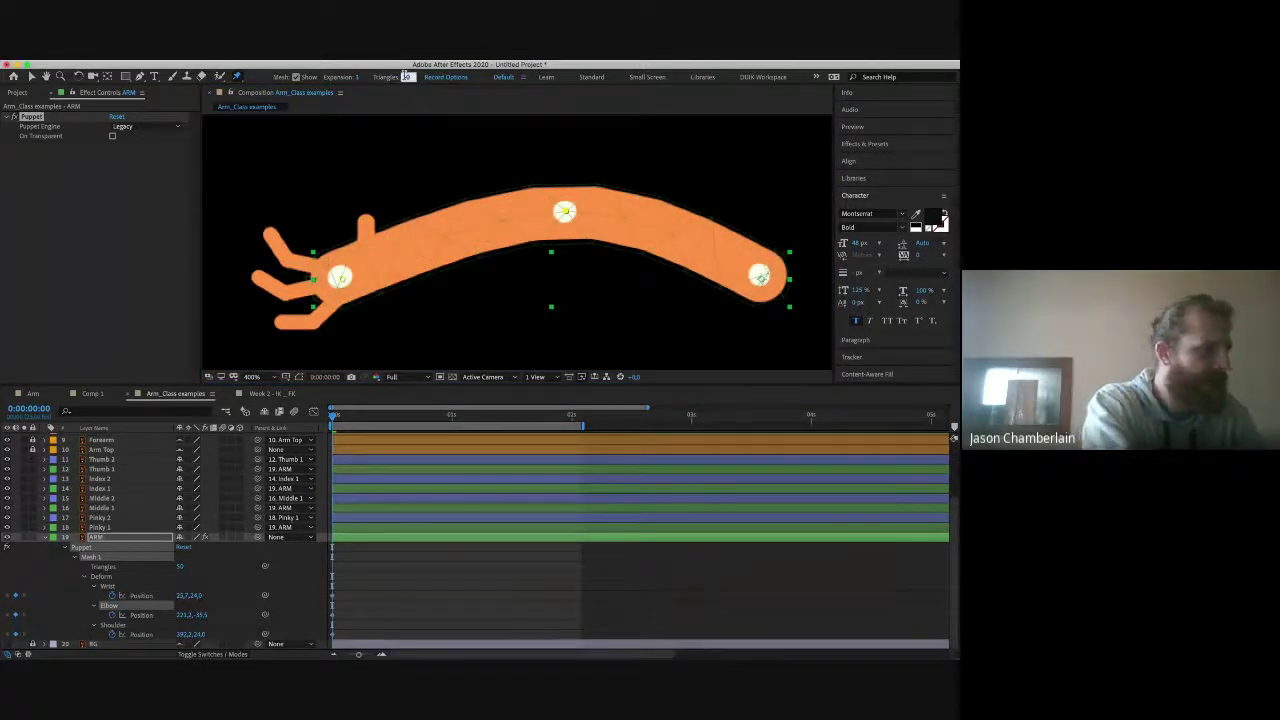
pyautogui.write('10')
pyautogui.press('Return')
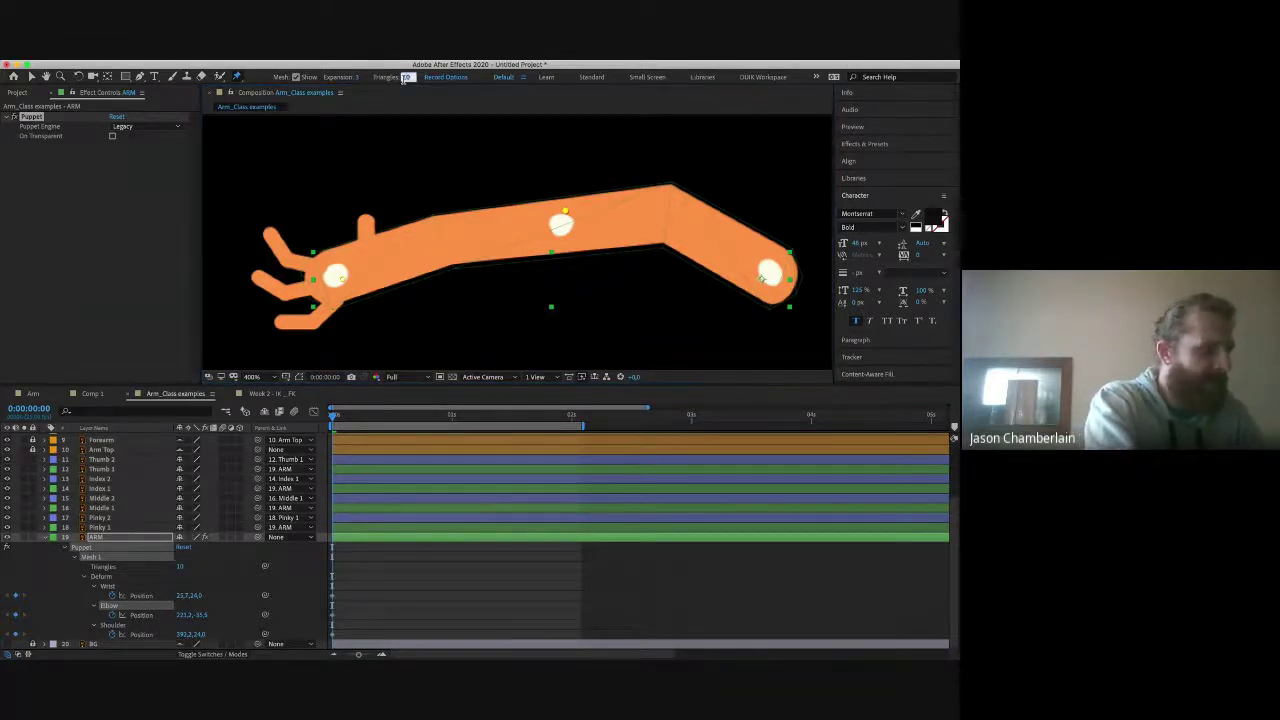
# Step: Try higher triangle counts of 350, 900 and 1500 on the ARM layer's puppet mesh
pyautogui.press('Return')
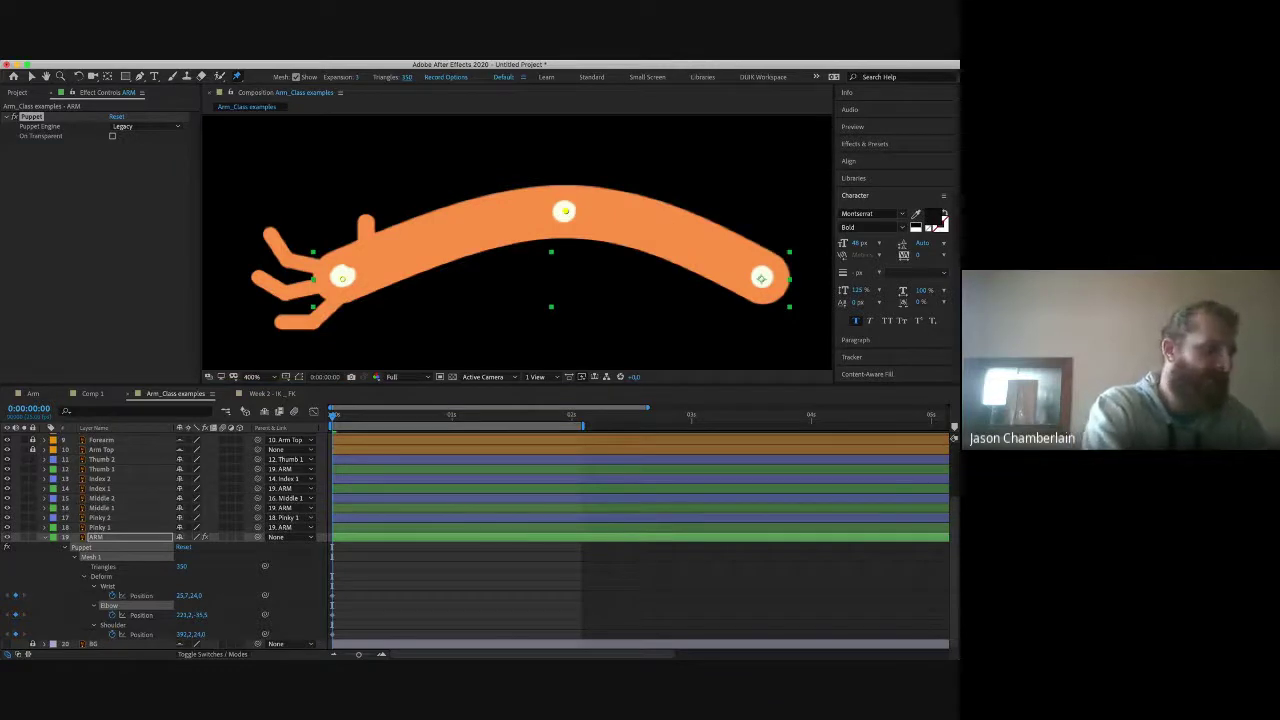
pyautogui.click(565, 212)
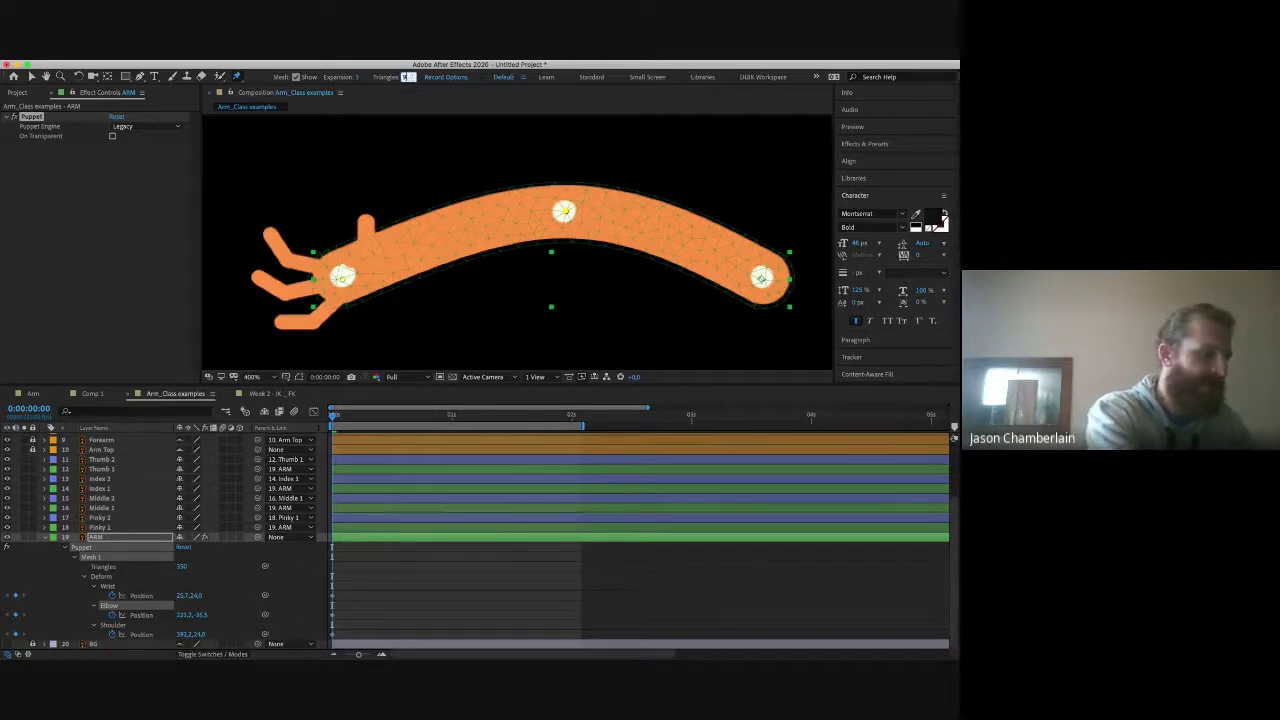
pyautogui.write('900')
pyautogui.press('Return')
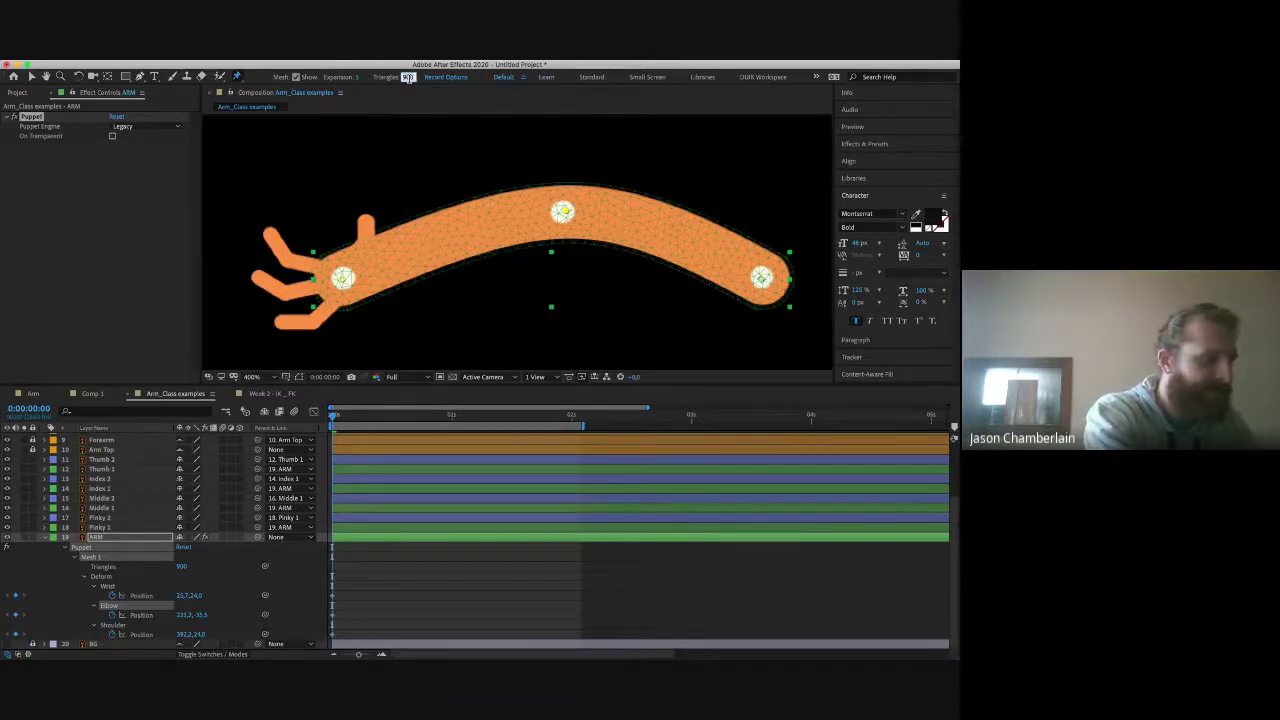
pyautogui.moveTo(408, 77); pyautogui.dragTo(581, 242)
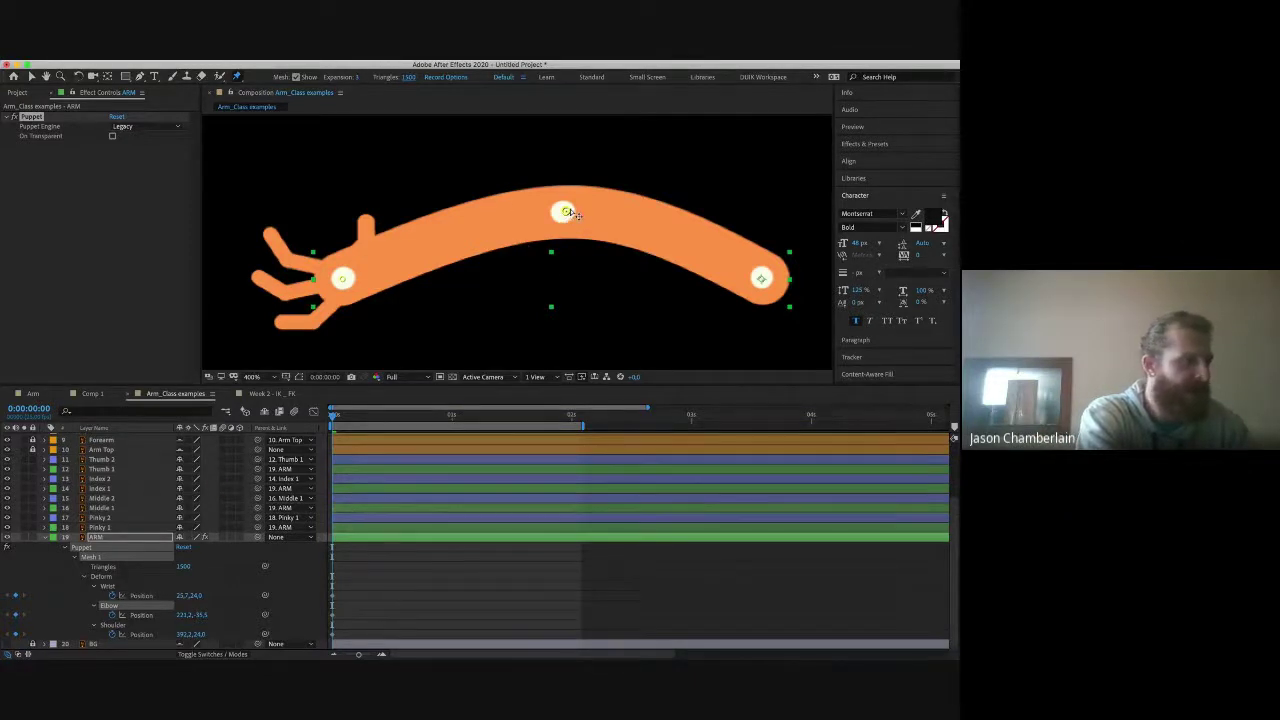
# Step: Set the puppet mesh's triangle count to 350 and select the Elbow pin
pyautogui.click(407, 78)
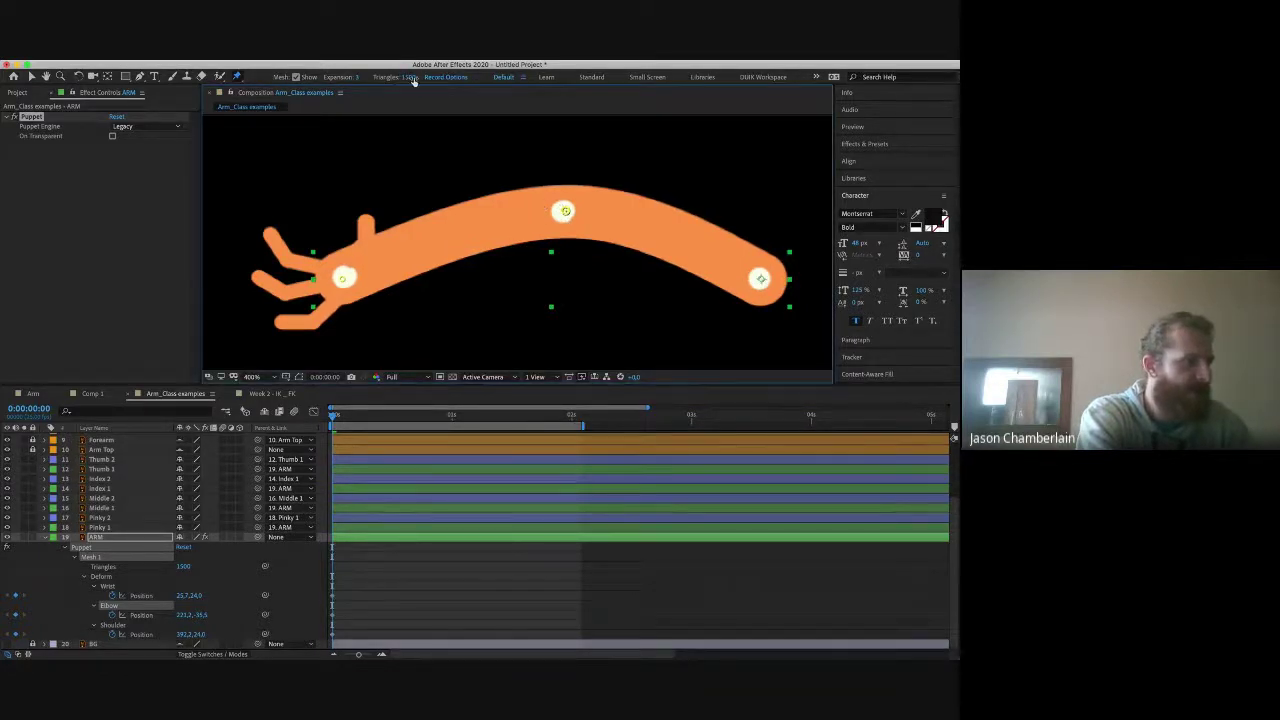
pyautogui.click(409, 78)
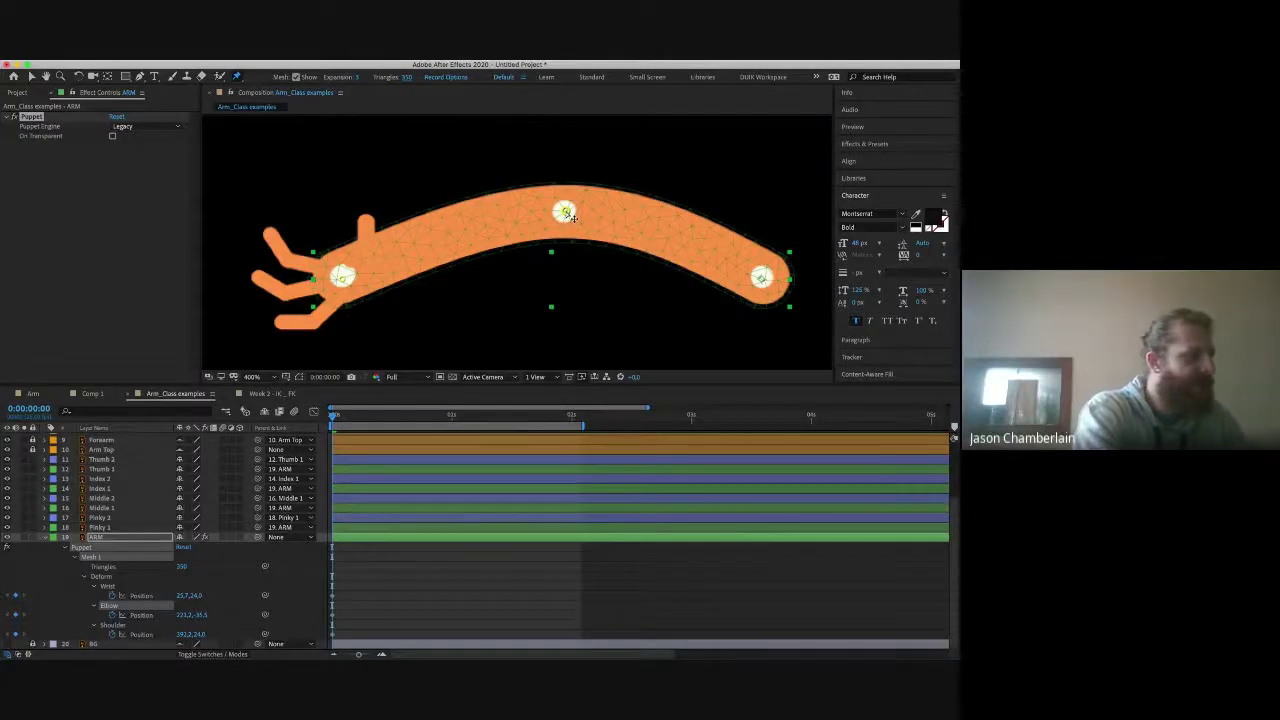
pyautogui.click(566, 213)
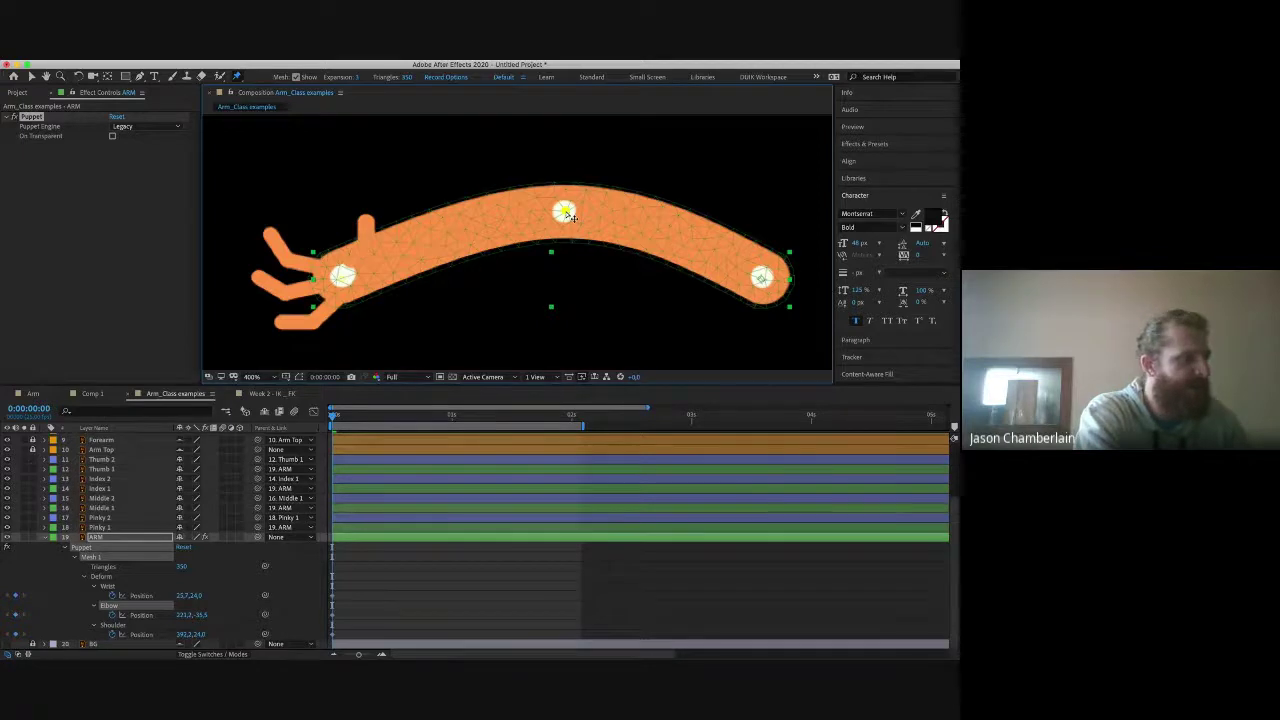
# Step: Undo the Elbow pin's upward bend to straighten the arm, and deselect the ARM layer
pyautogui.hotkey('ctrl', 'z')
pyautogui.press('v')
pyautogui.click(385, 201)
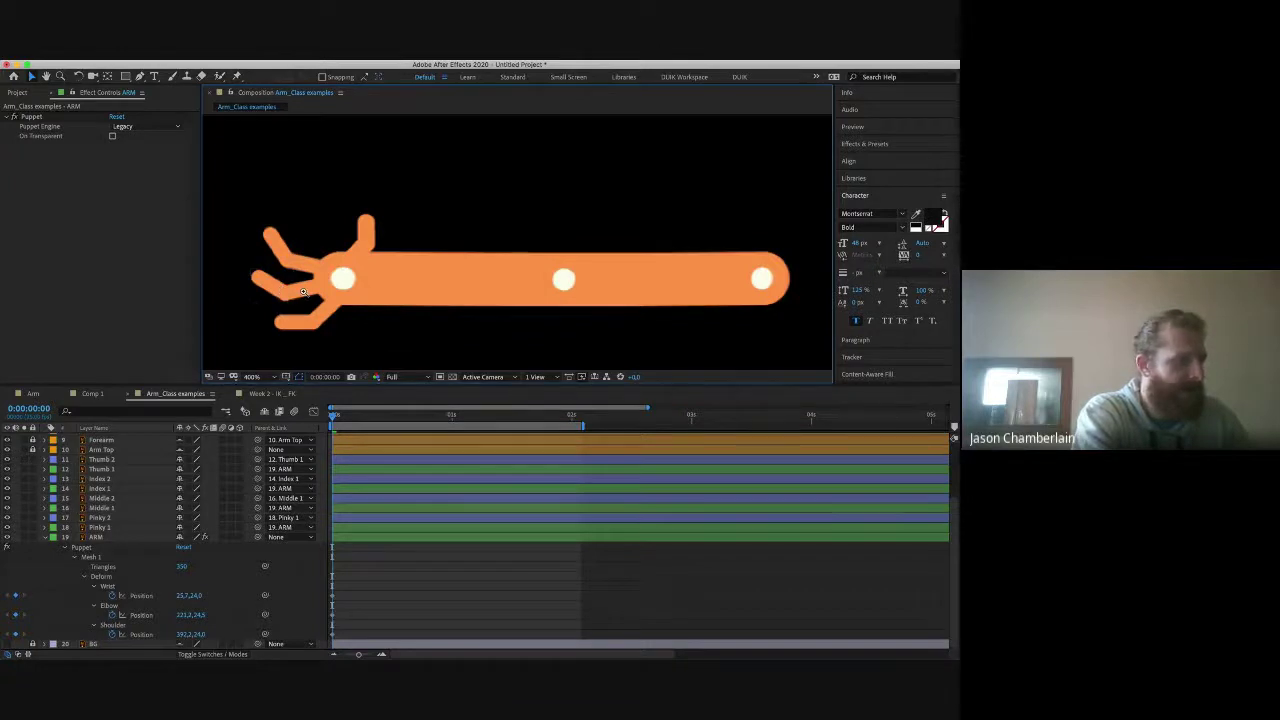
pyautogui.press(',')
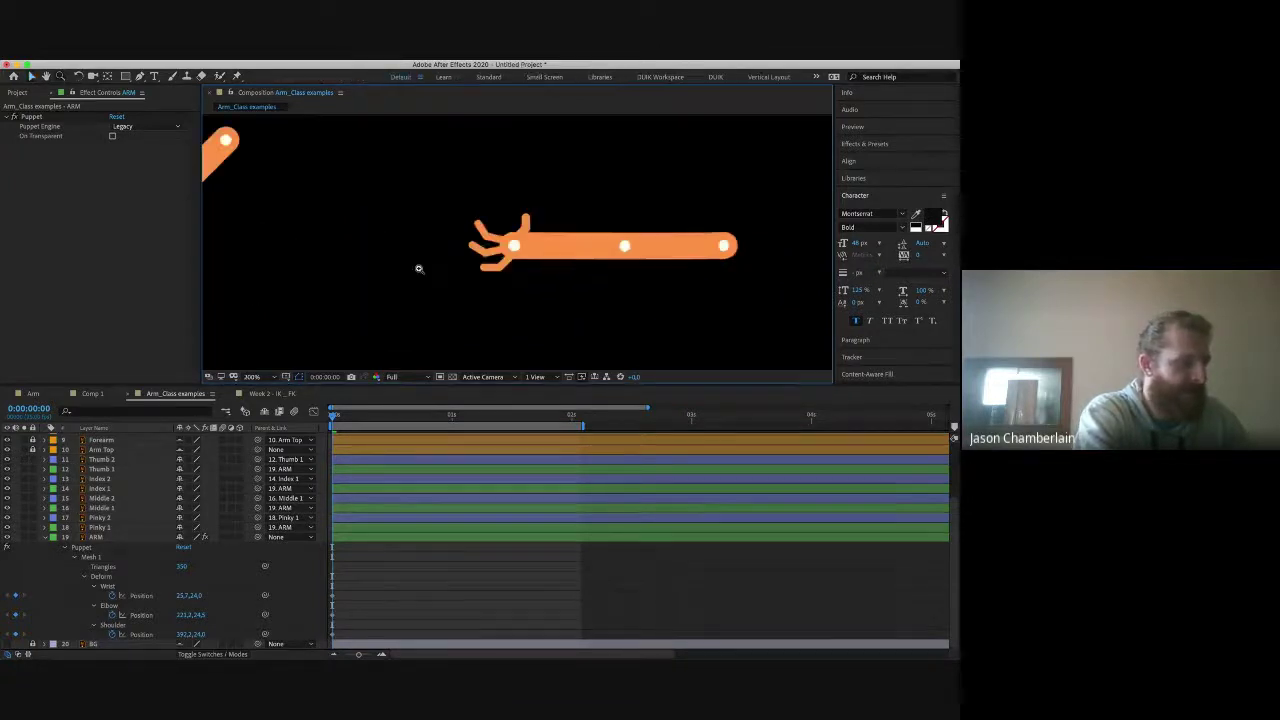
pyautogui.press(',')
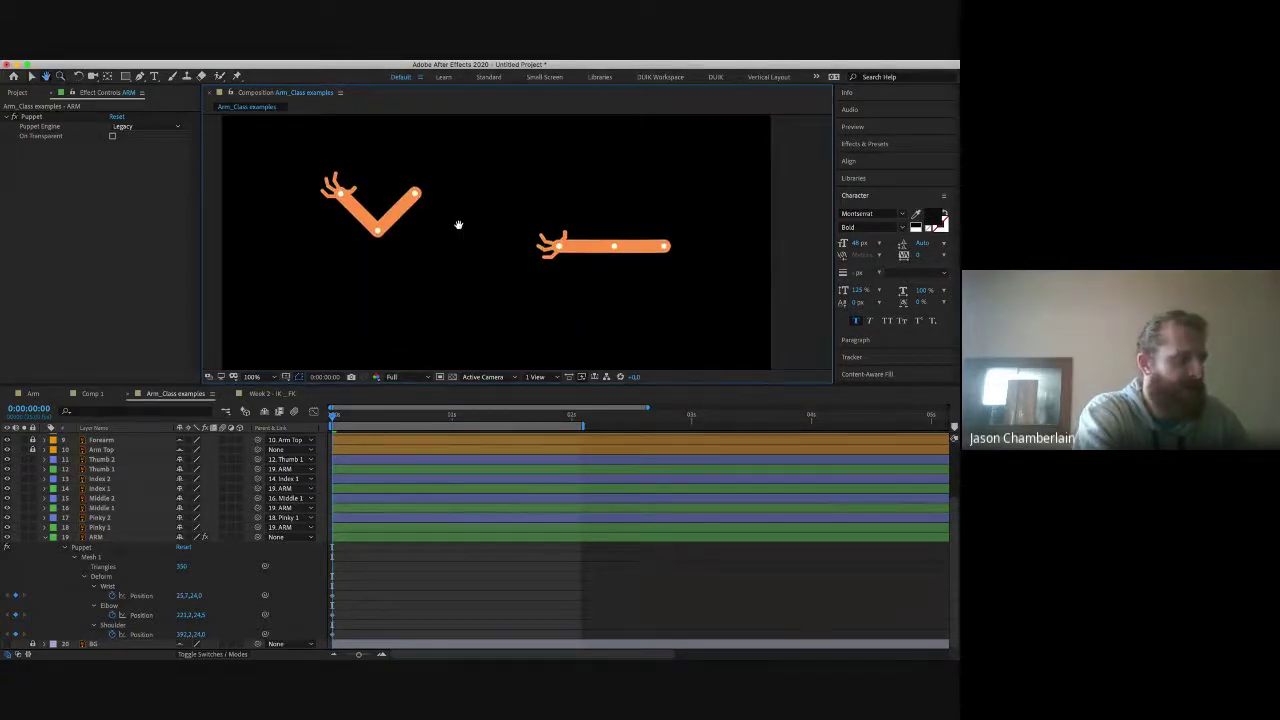
pyautogui.moveTo(457, 223); pyautogui.dragTo(452, 256)
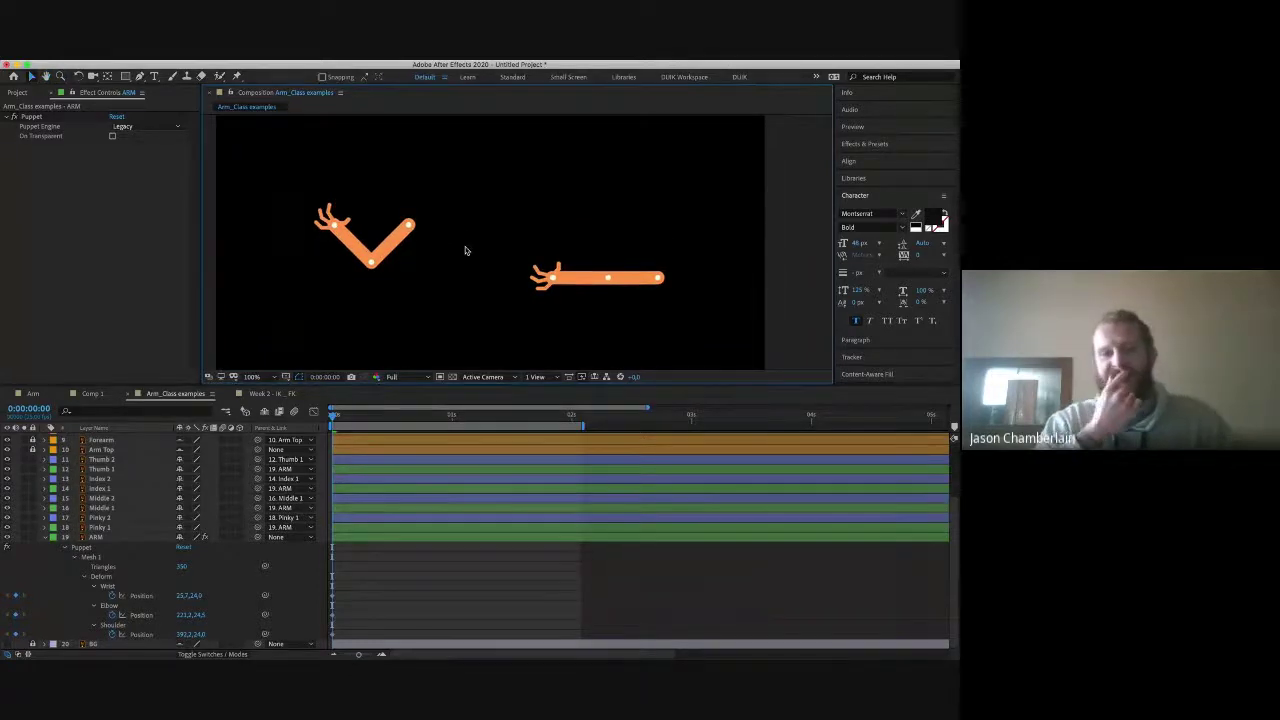